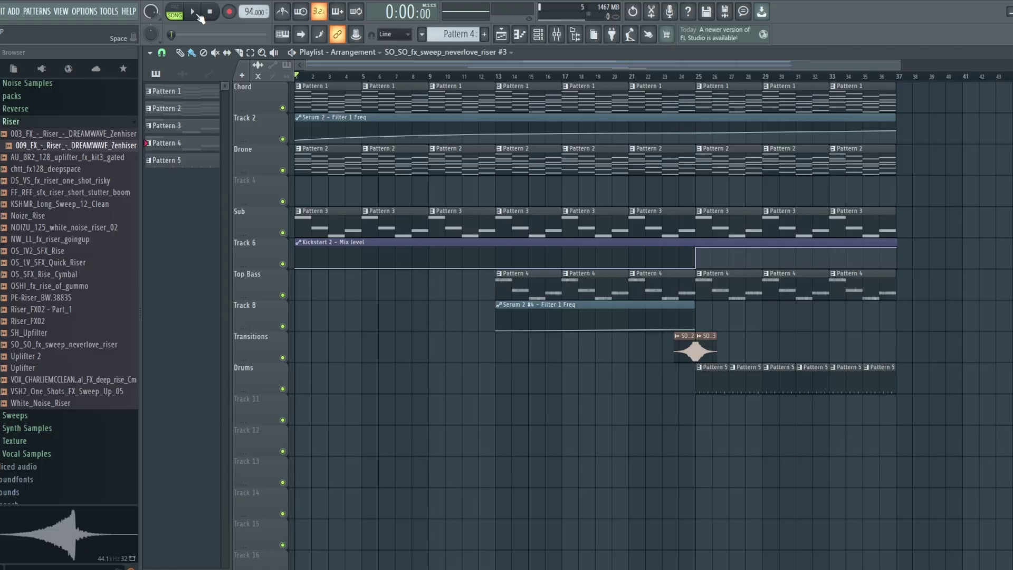
During song playback, lower the end of the Serum 2 - Filter 1 Freq automation so it runs level from about bar 25 onward
click(196, 13)
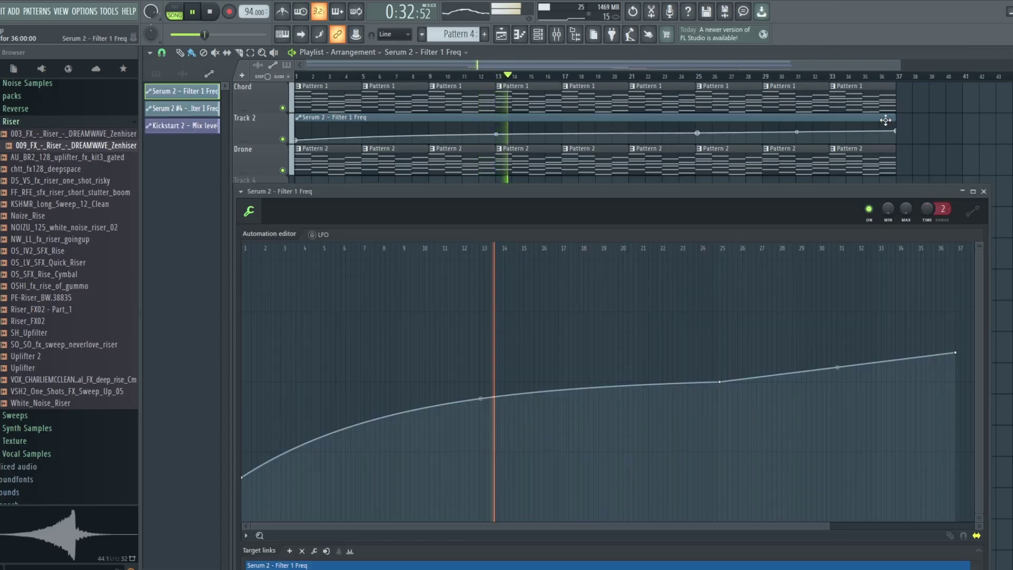
double_click(897, 133)
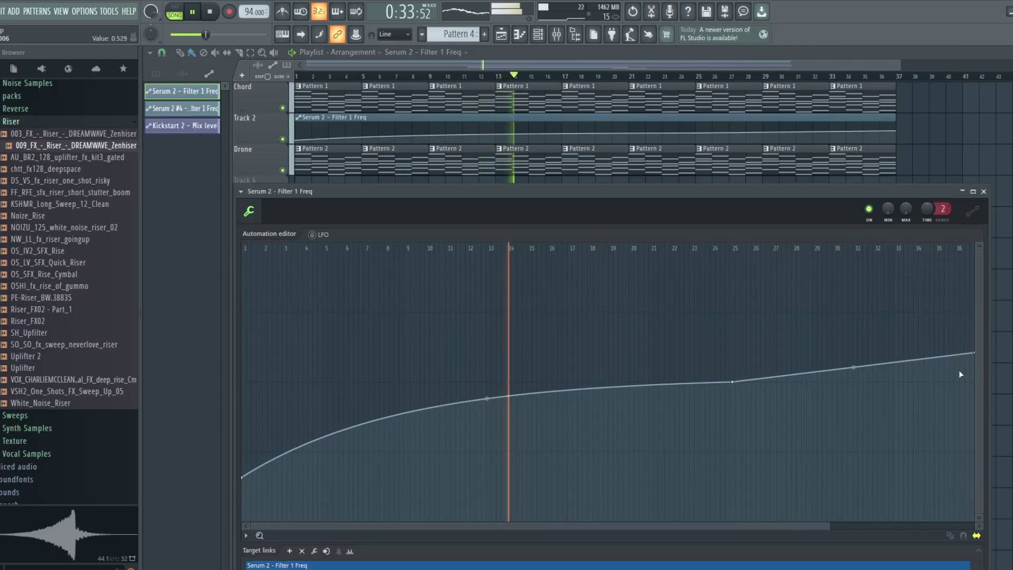
drag(974, 353, 975, 378)
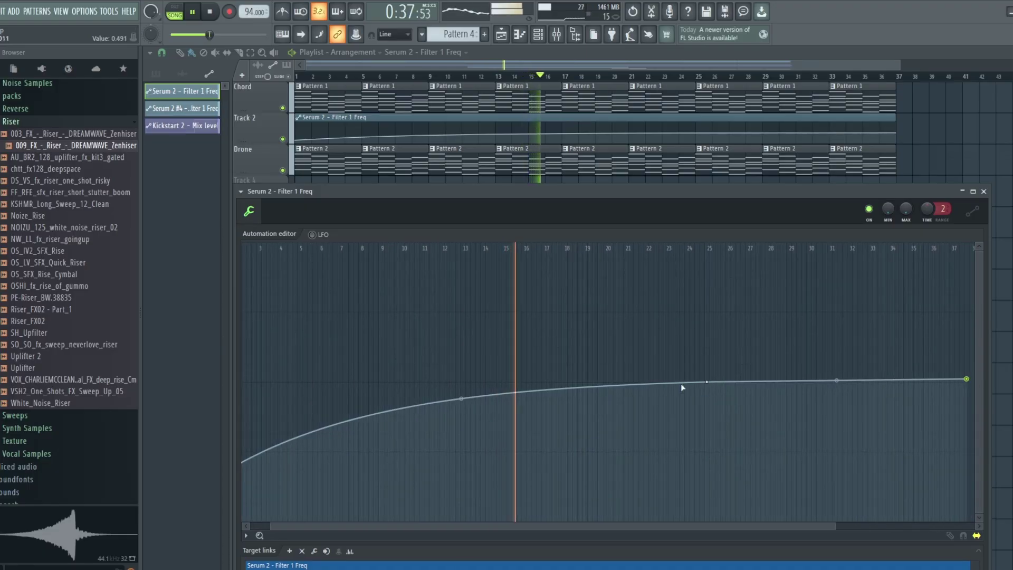
drag(707, 381, 708, 384)
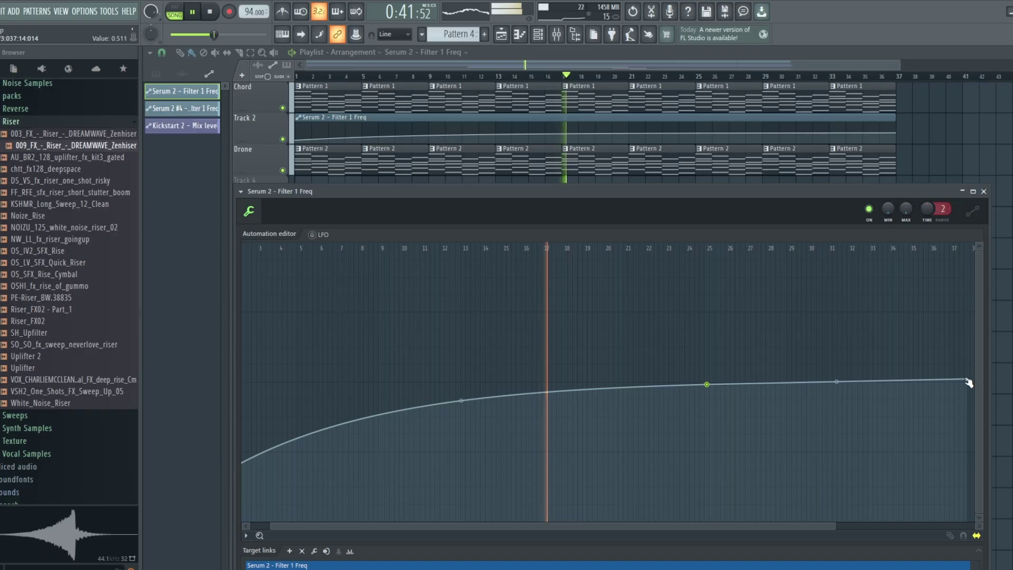
drag(967, 380, 965, 385)
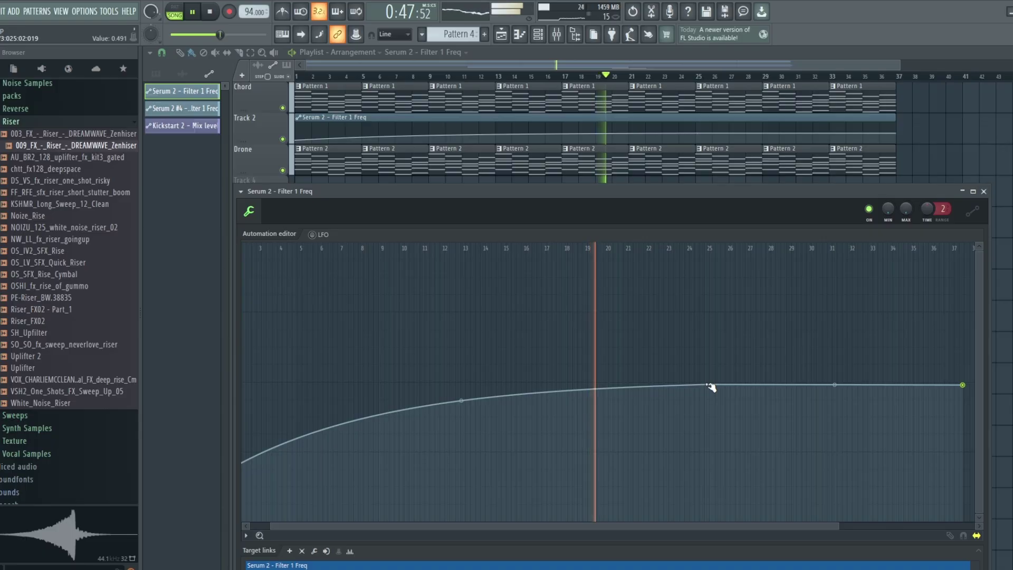
click(736, 67)
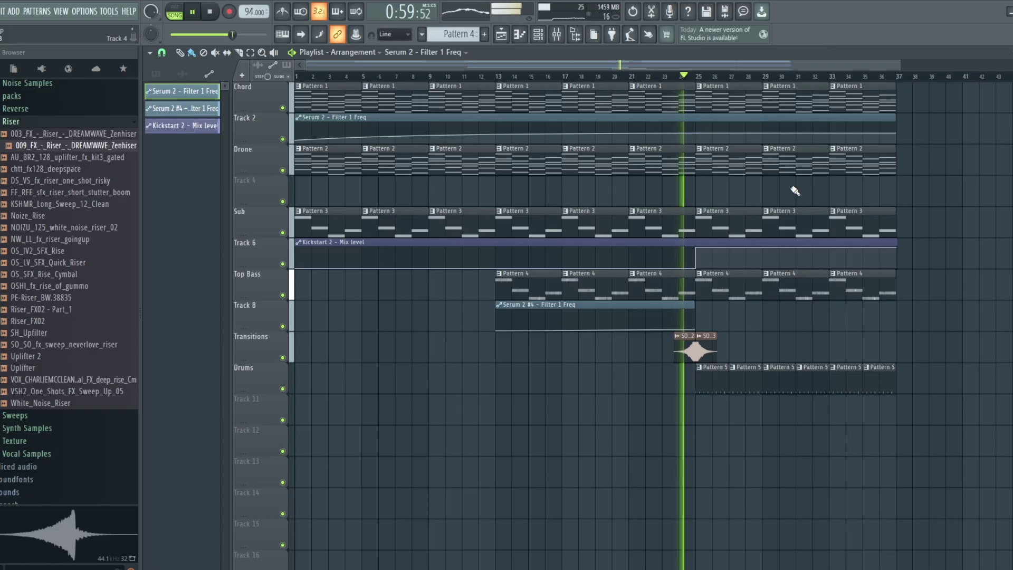
click(211, 13)
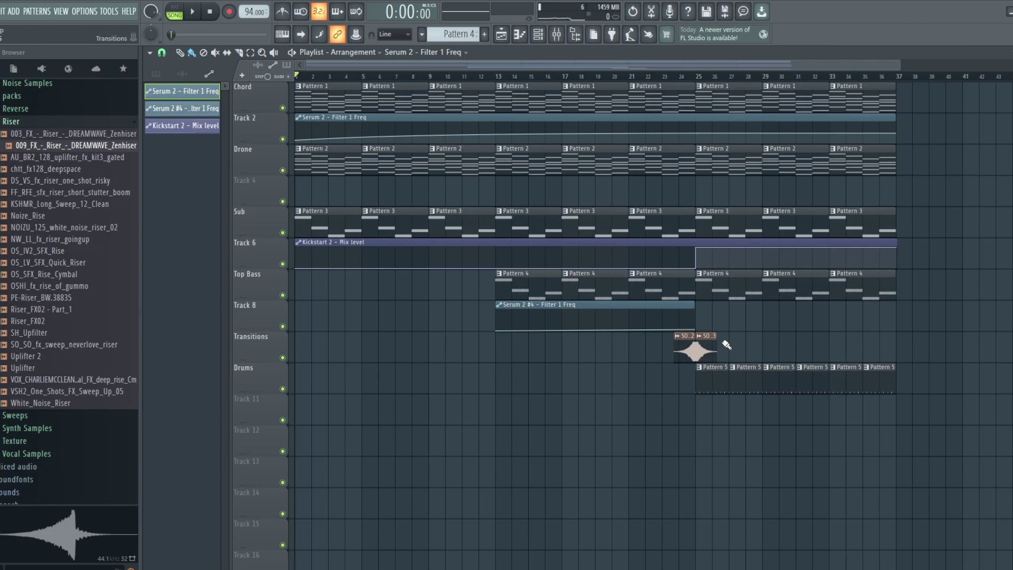
Set the channel rack to show all channels instead of only the automation channels
click(562, 43)
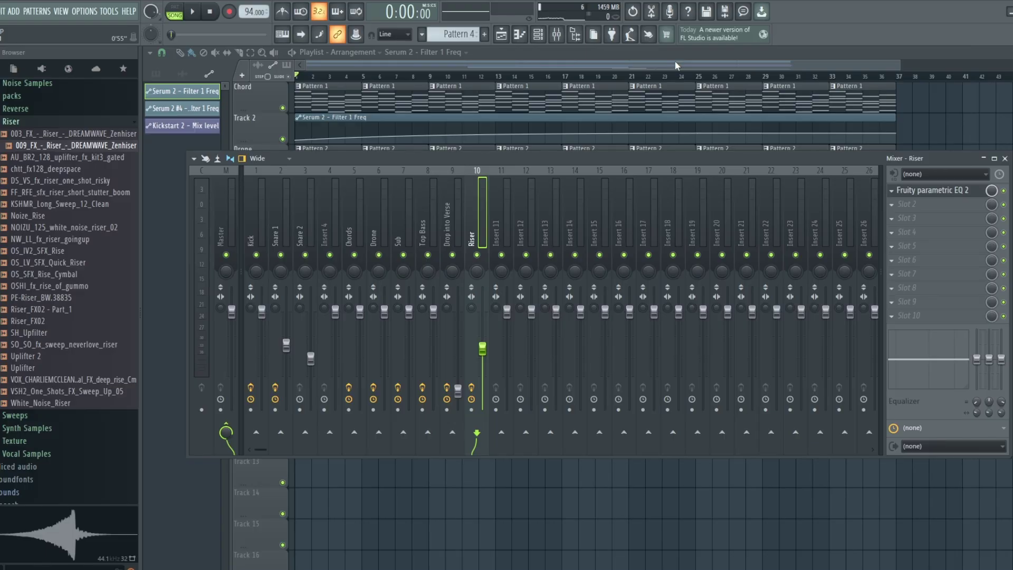
key(F9)
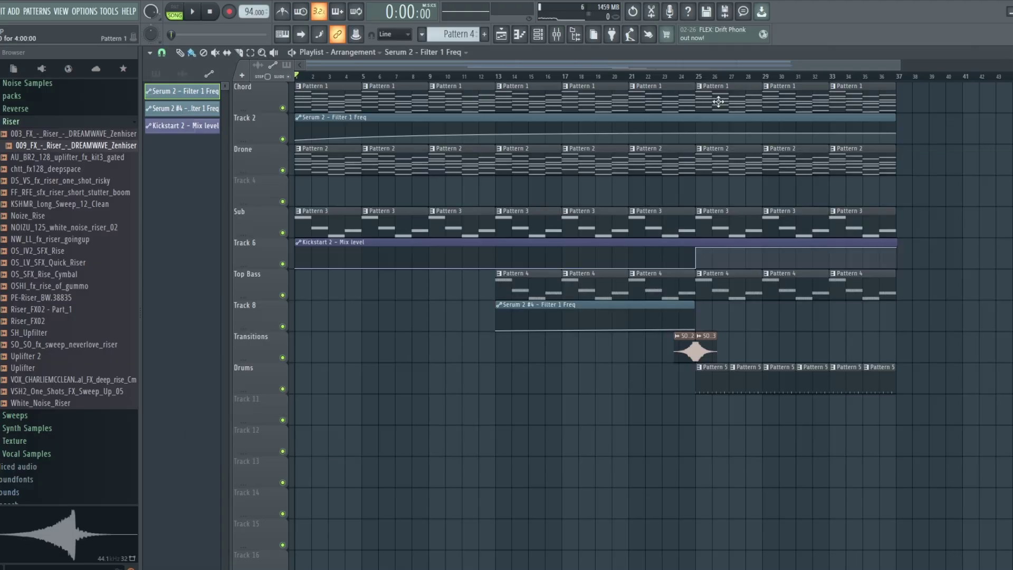
click(543, 40)
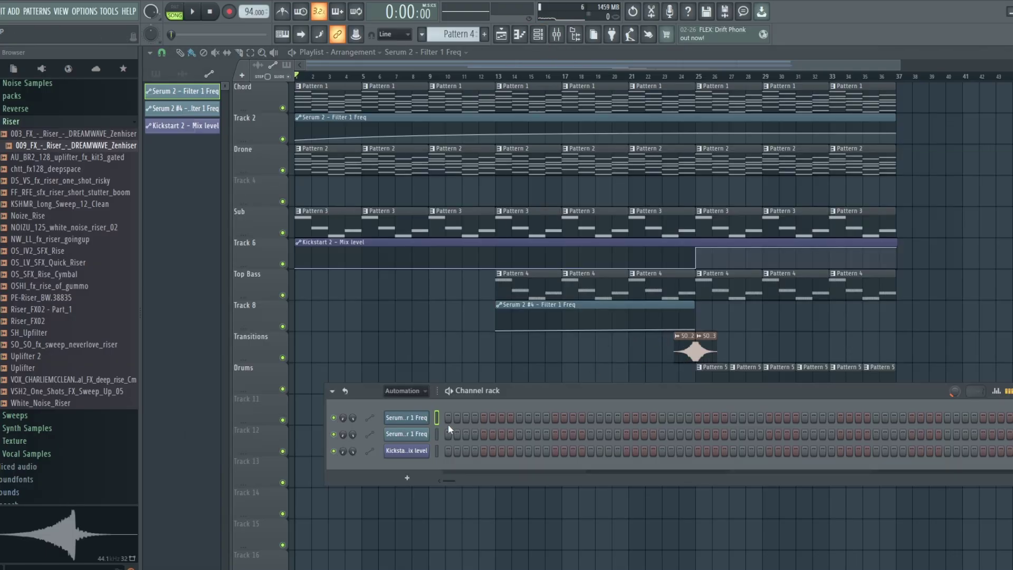
right_click(422, 418)
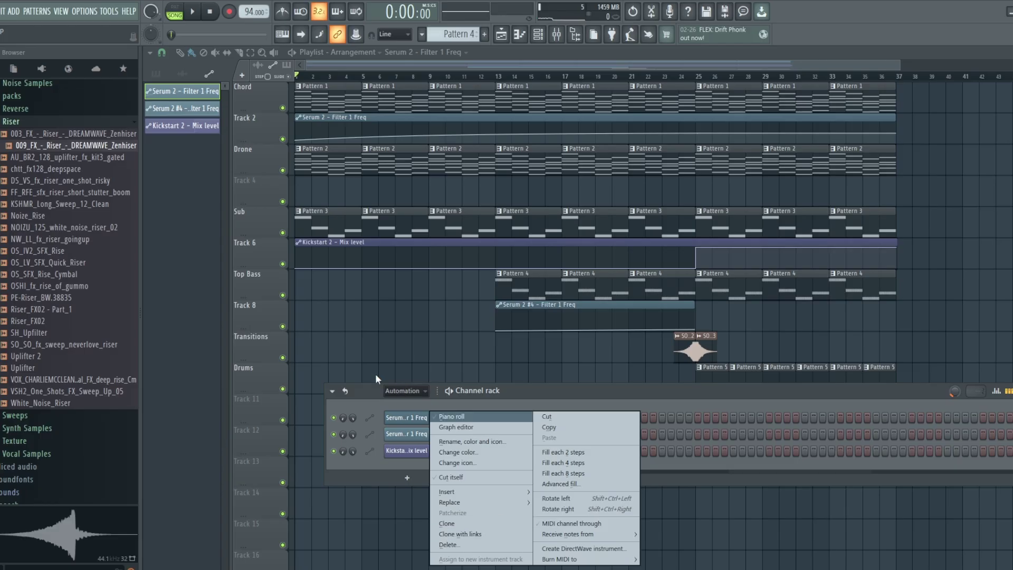
click(390, 389)
click(405, 403)
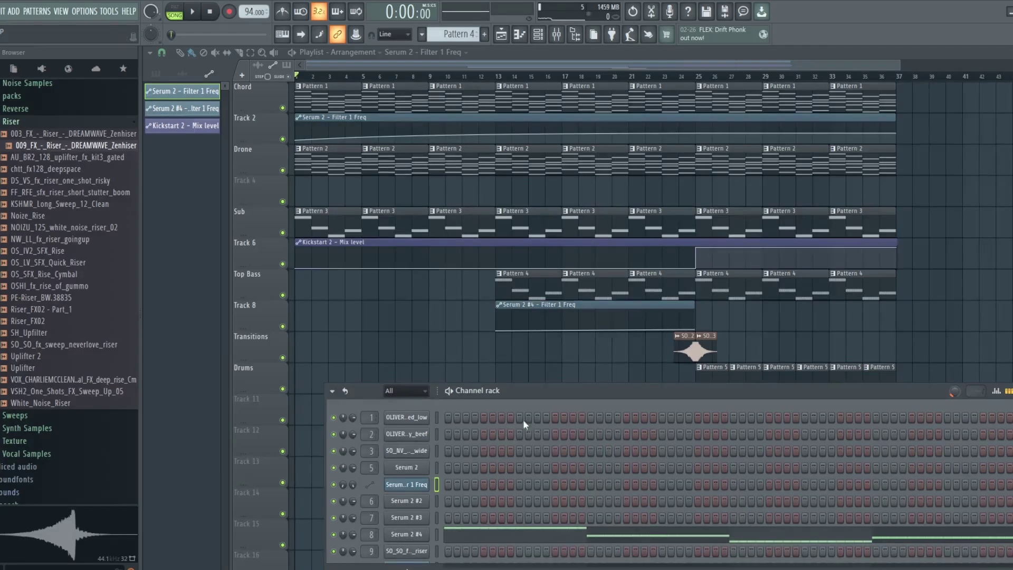
Delete the SO_SO_fx_sweep_neverlove_riser #2 and #3 audio channels from the project
scroll(522, 443, down, 4)
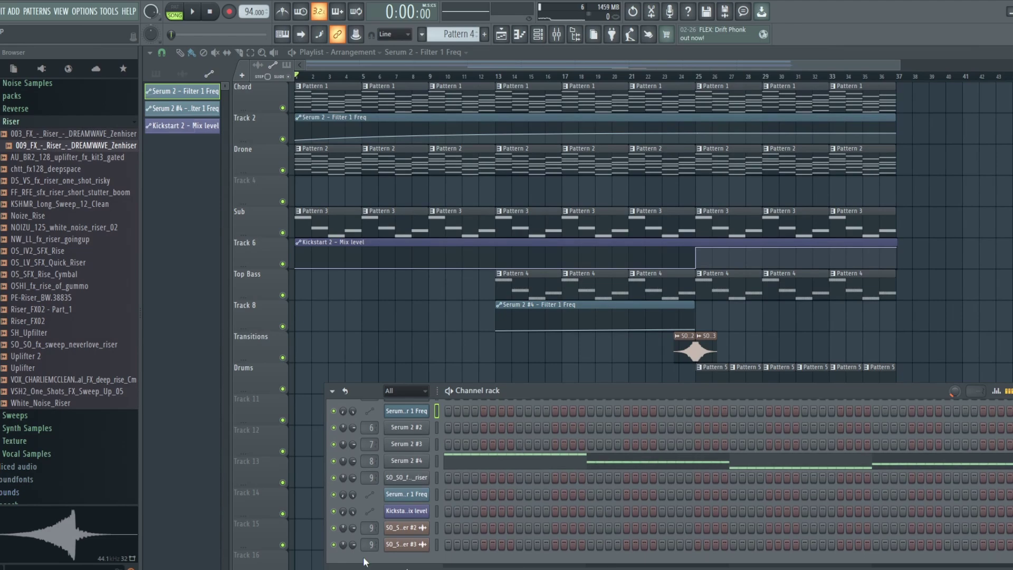
right_click(422, 528)
click(481, 552)
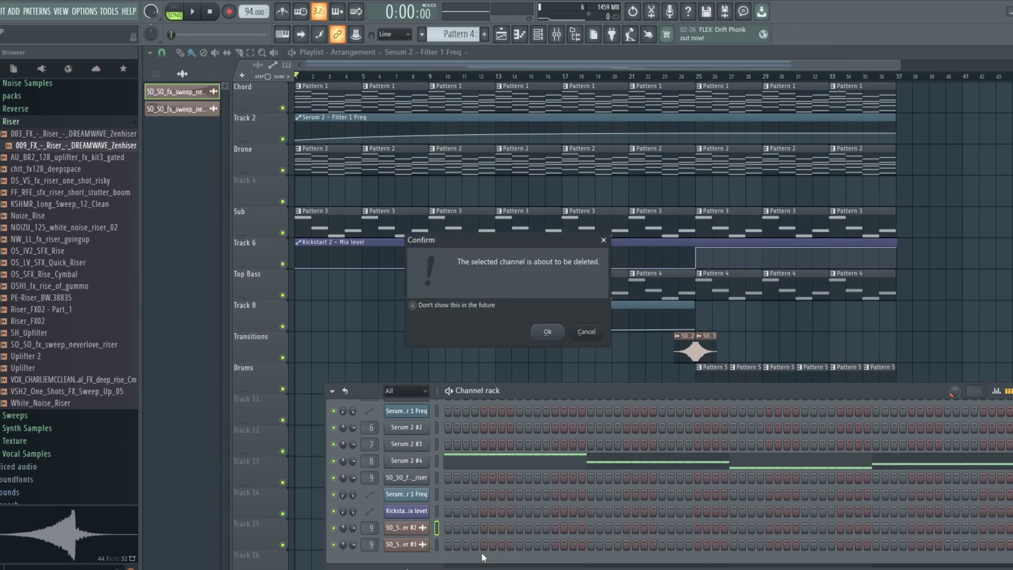
click(547, 333)
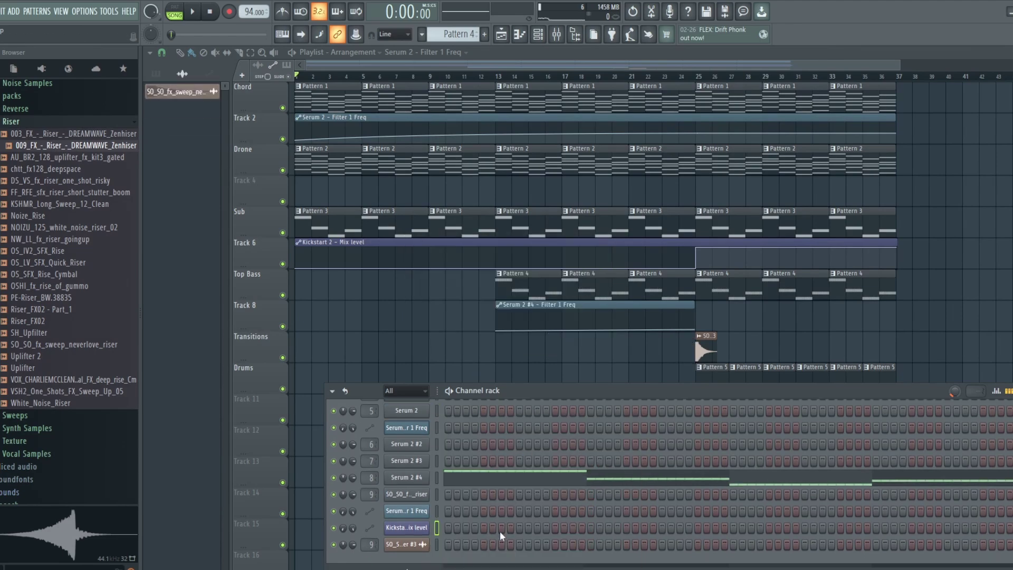
right_click(420, 546)
click(457, 545)
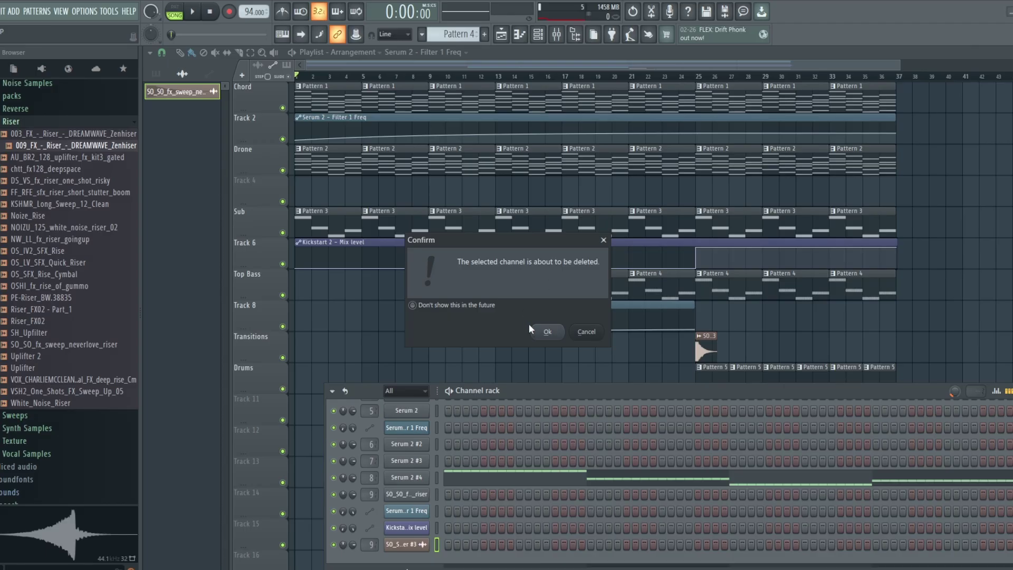
click(546, 331)
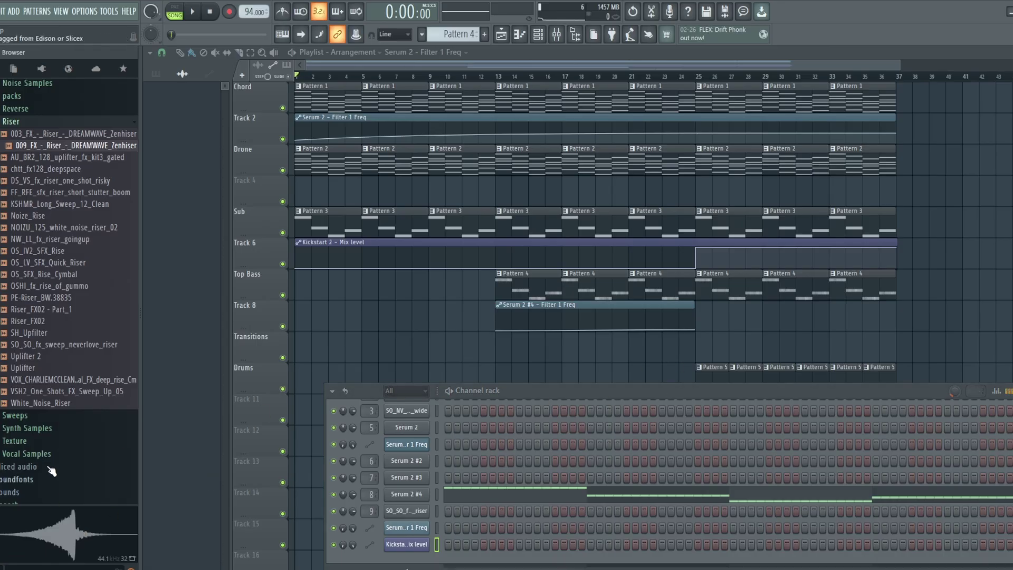
Place the 009_FX_-_Riser_-_DREAMWAVE_Zenhiser sample on the Transitions track with its peak at bar 25
drag(73, 145, 688, 335)
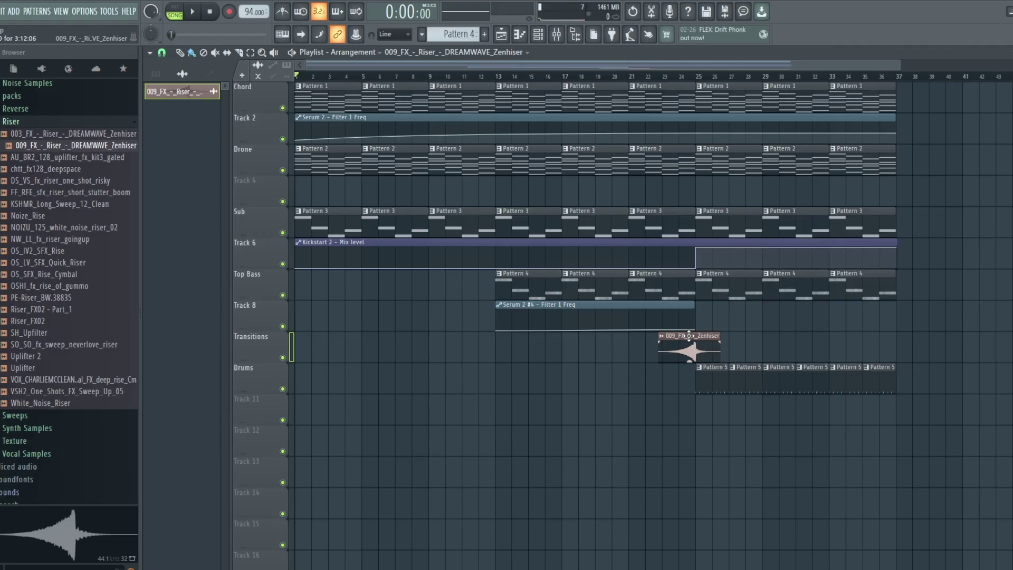
drag(900, 65, 677, 68)
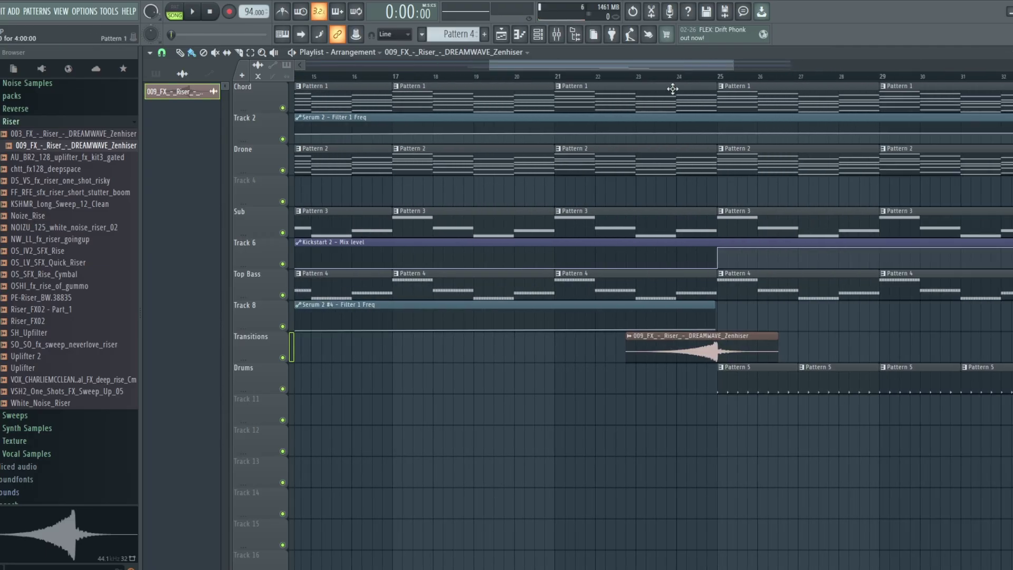
Route the new riser sample to mixer track 9, Drop into Verse, and set that track's fader to about -9.8 dB
click(556, 35)
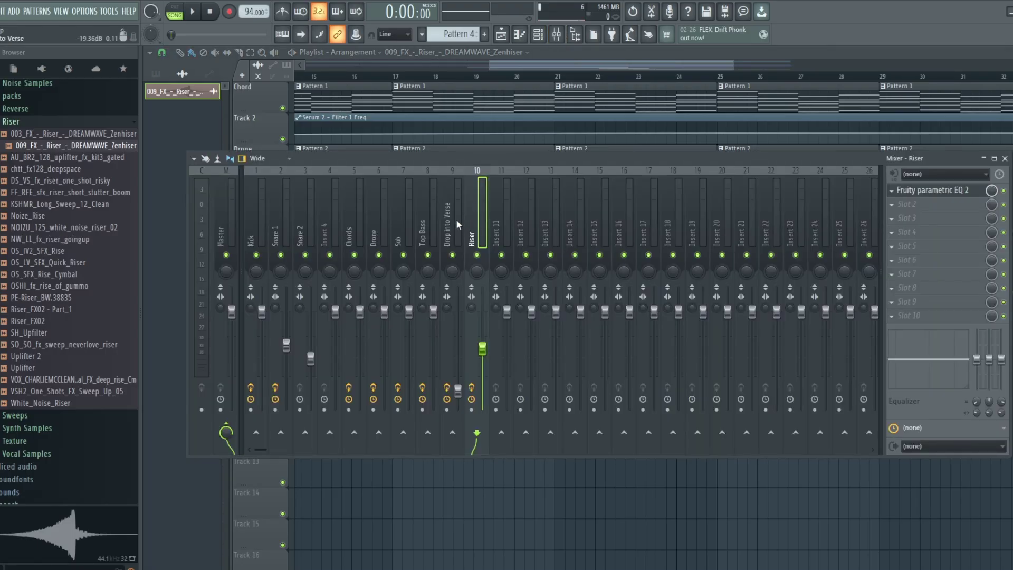
click(563, 36)
key(F6)
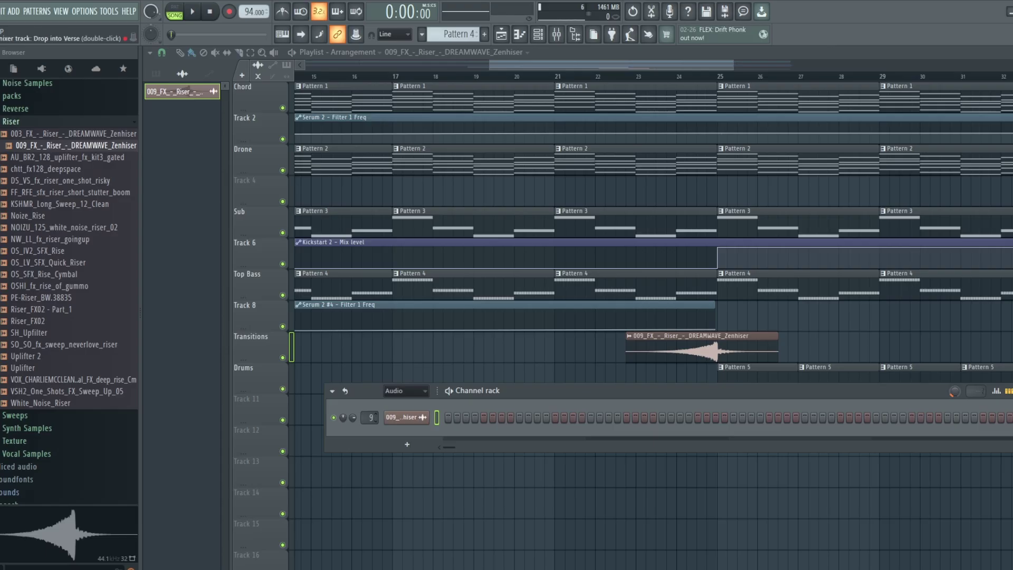
click(567, 38)
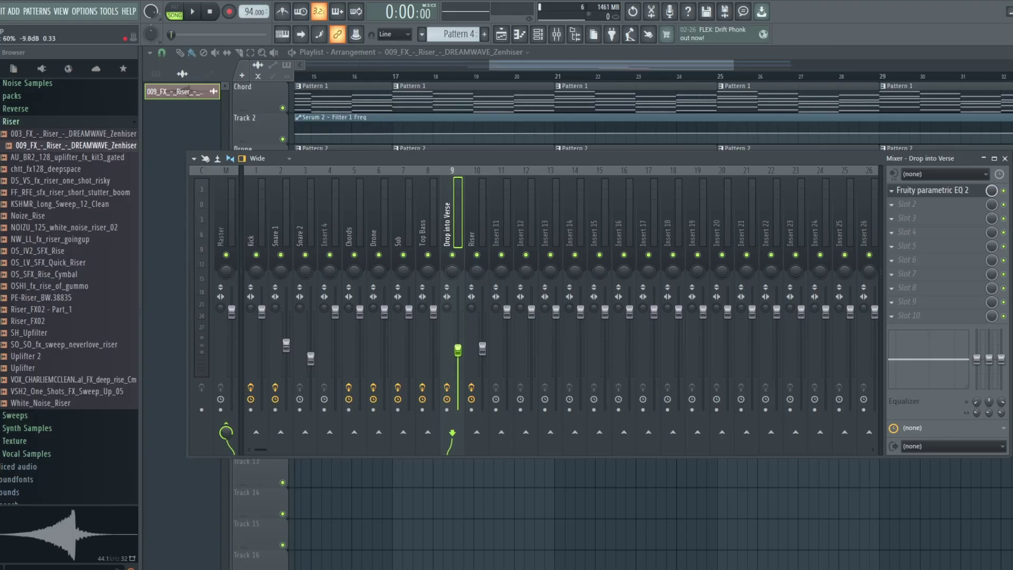
click(943, 195)
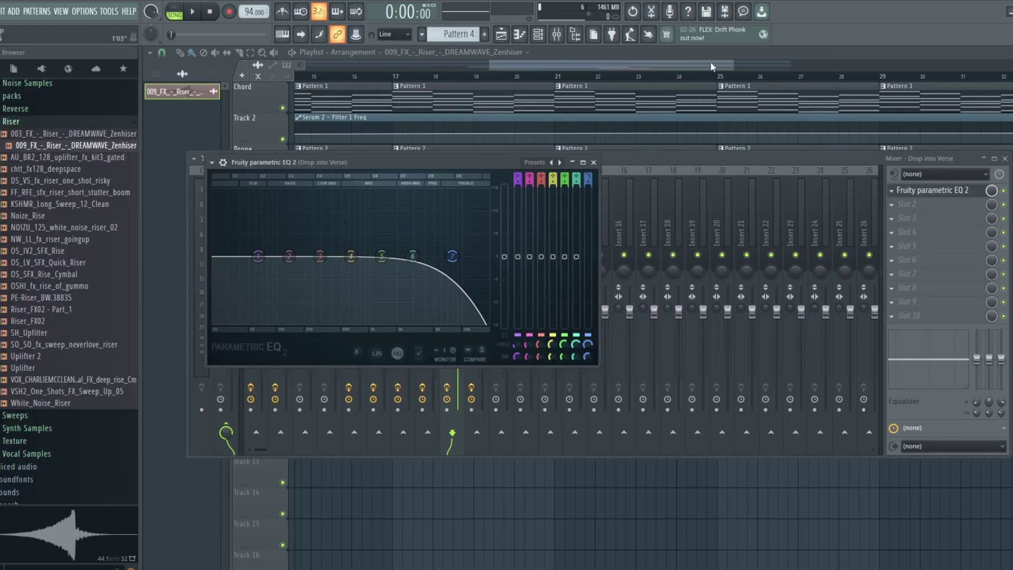
click(686, 63)
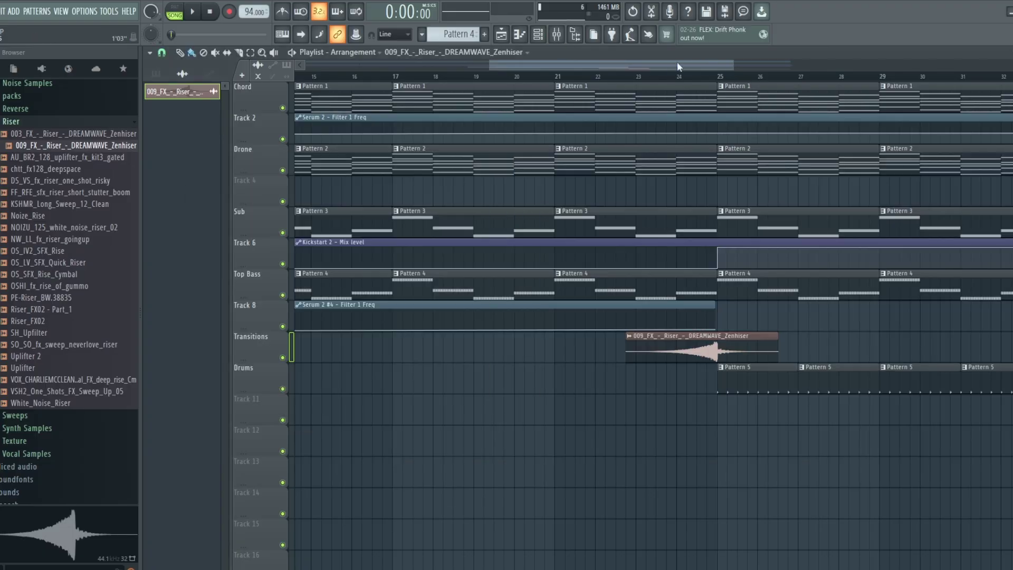
Play the riser transition from about bar 23 and check the mixer levels through the drop
click(639, 78)
key(space)
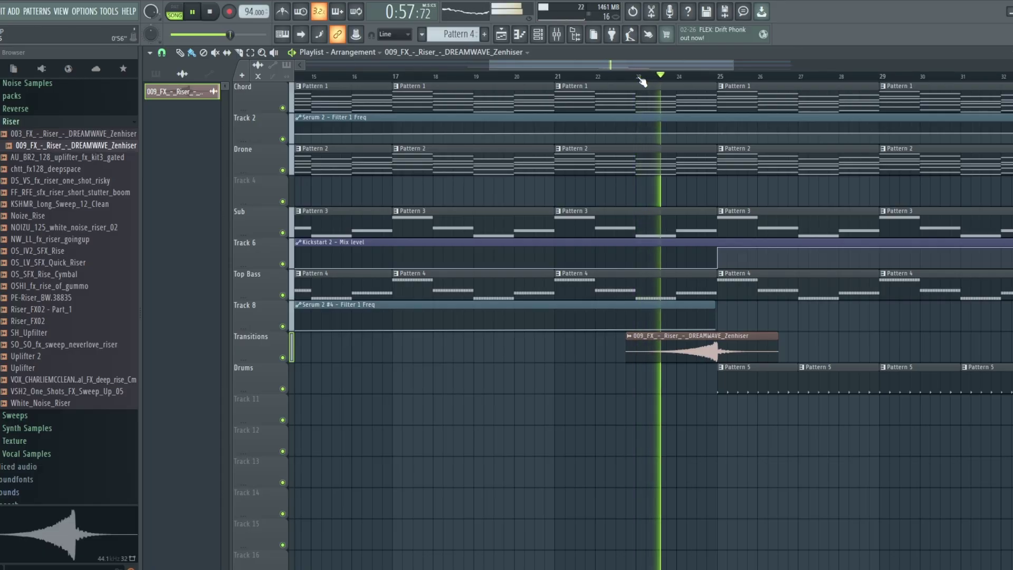
click(558, 35)
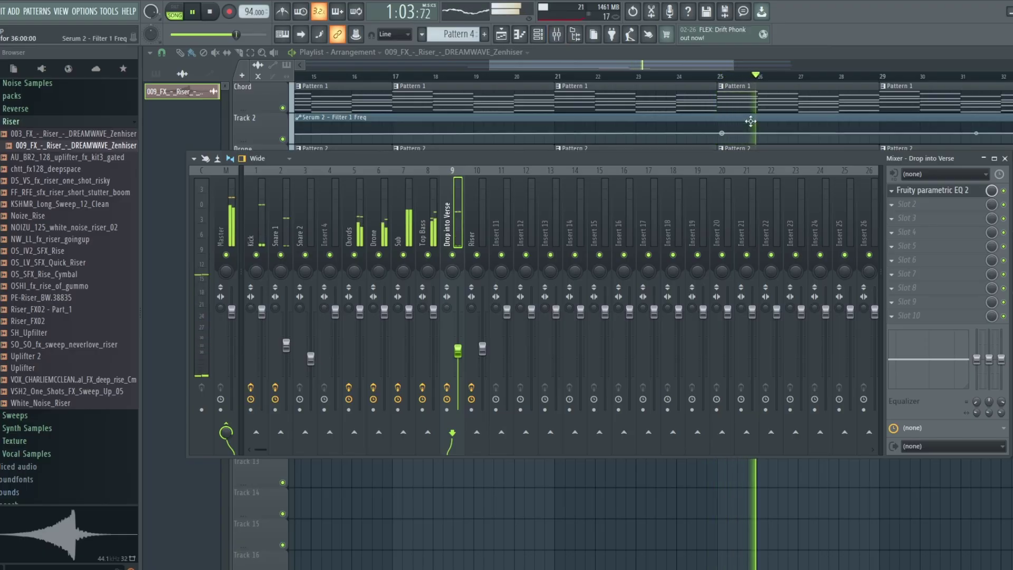
key(space)
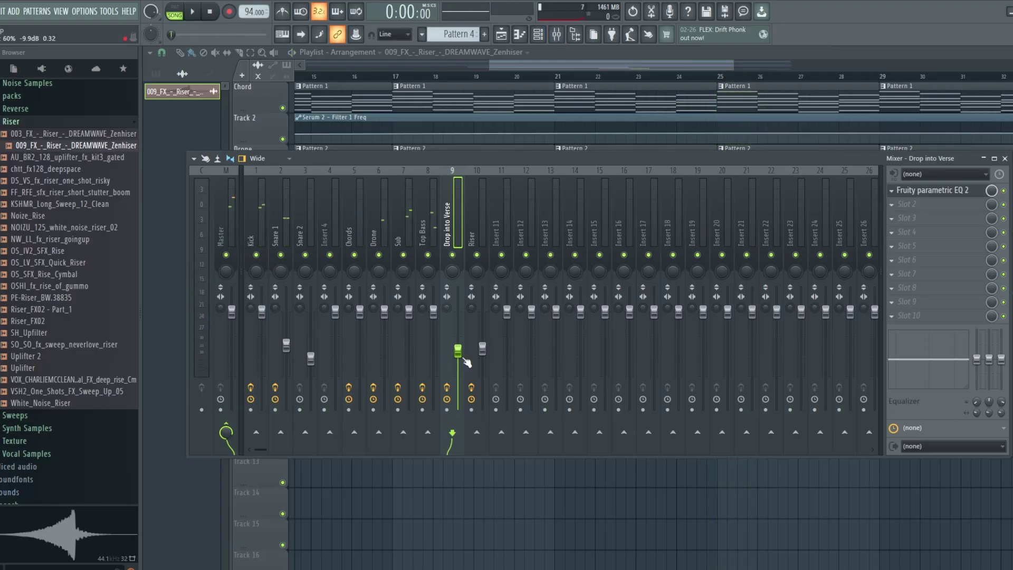
In Drop into Verse's Fruity Parametric EQ 2, lower band 7's low-pass cutoff, make band 1 a high pass and raise its cutoff
click(637, 77)
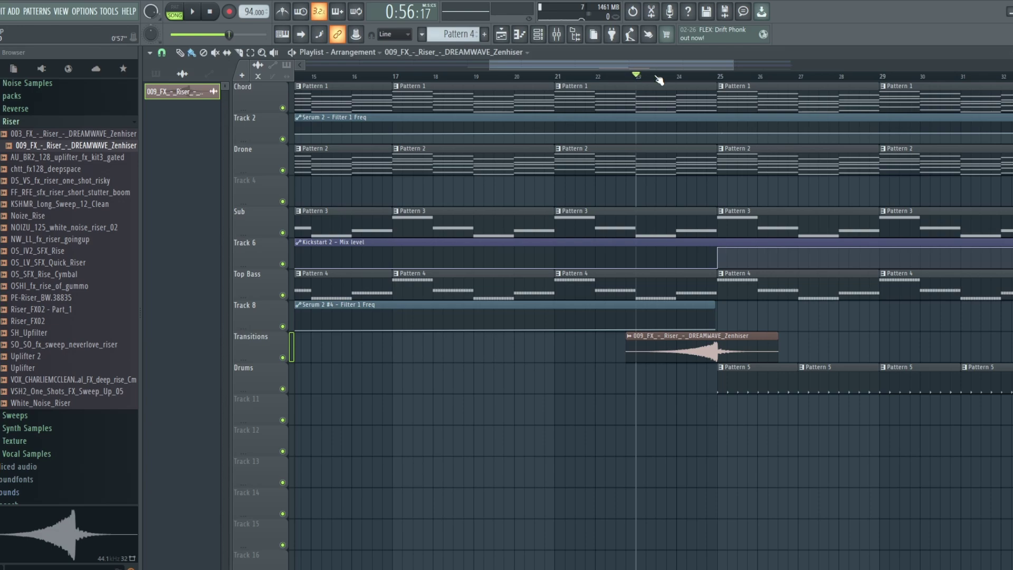
click(557, 35)
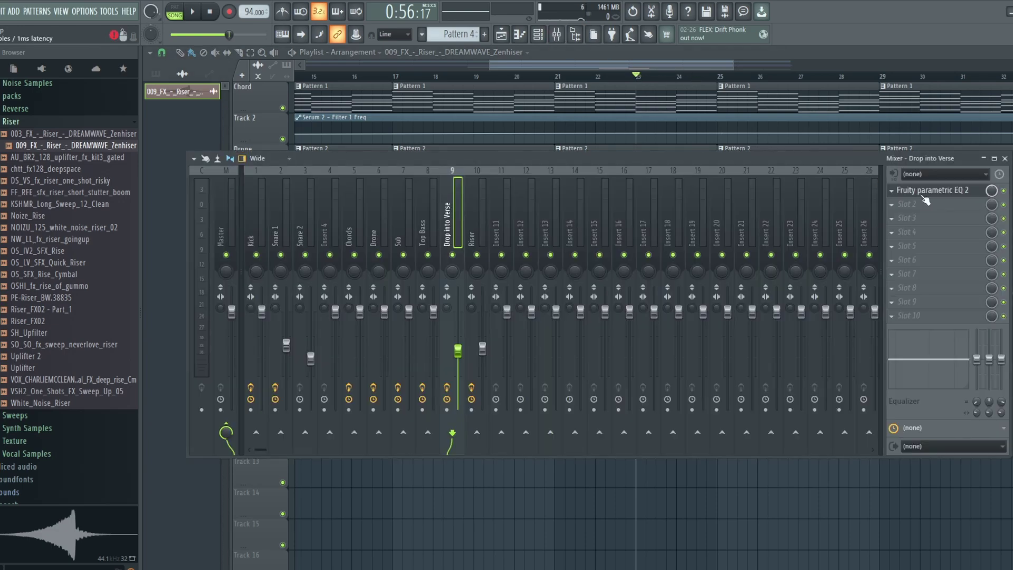
click(954, 191)
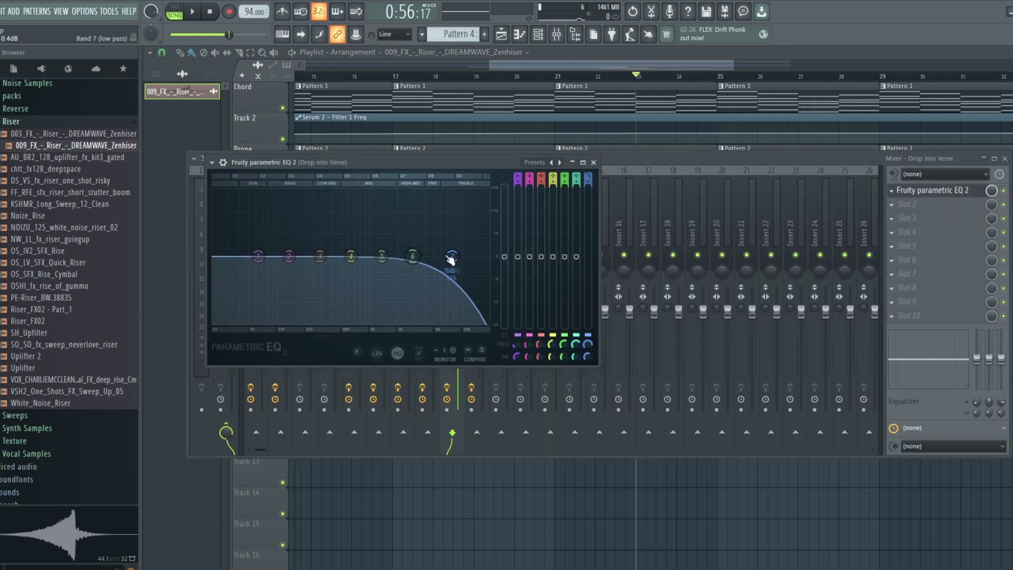
drag(459, 258, 419, 257)
key(space)
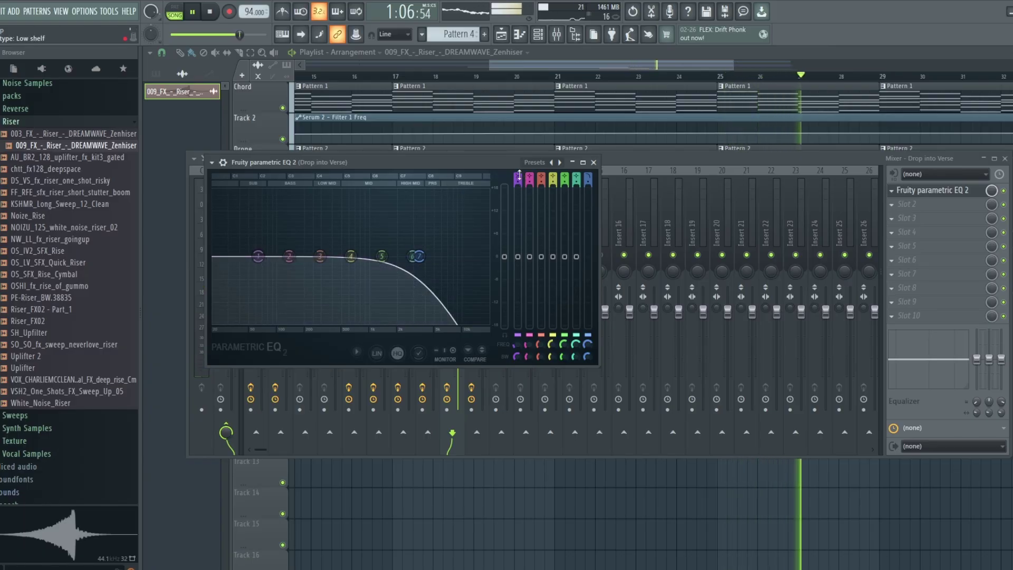
scroll(258, 257, down, 3)
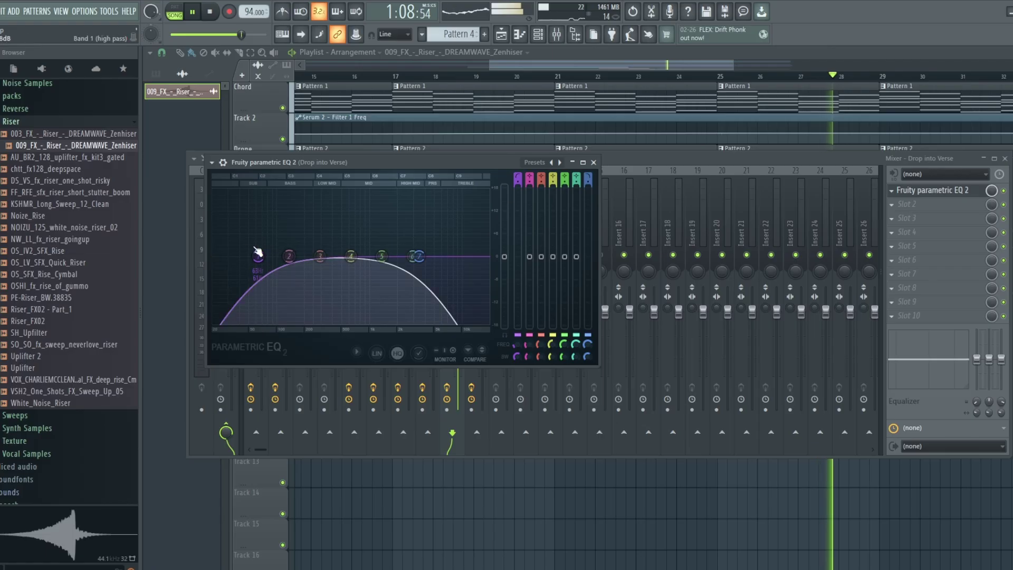
drag(269, 258, 311, 257)
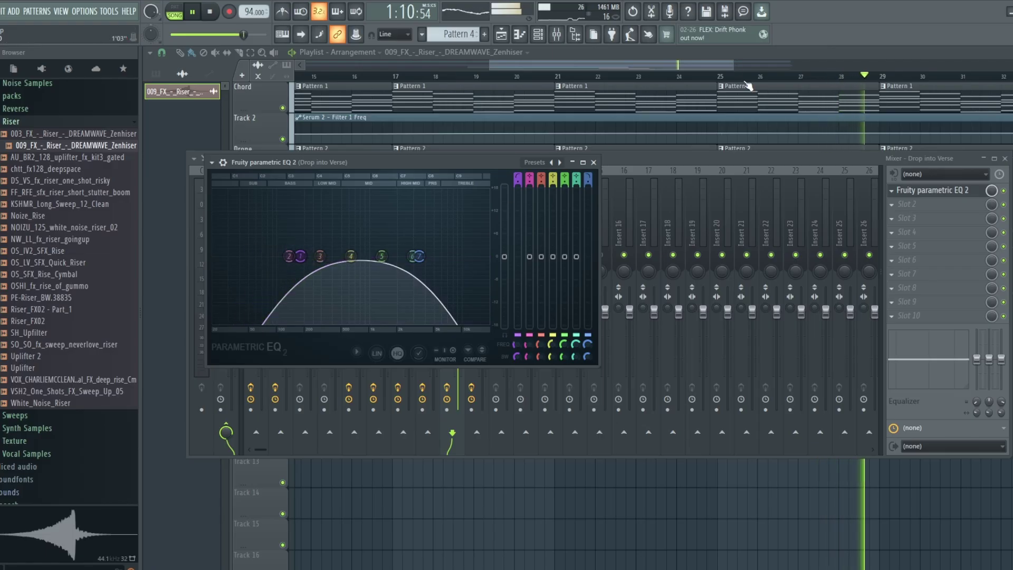
Replay the transition from bar 23 and lower the Drop into Verse fader to about -12.3 dB
click(689, 59)
click(641, 77)
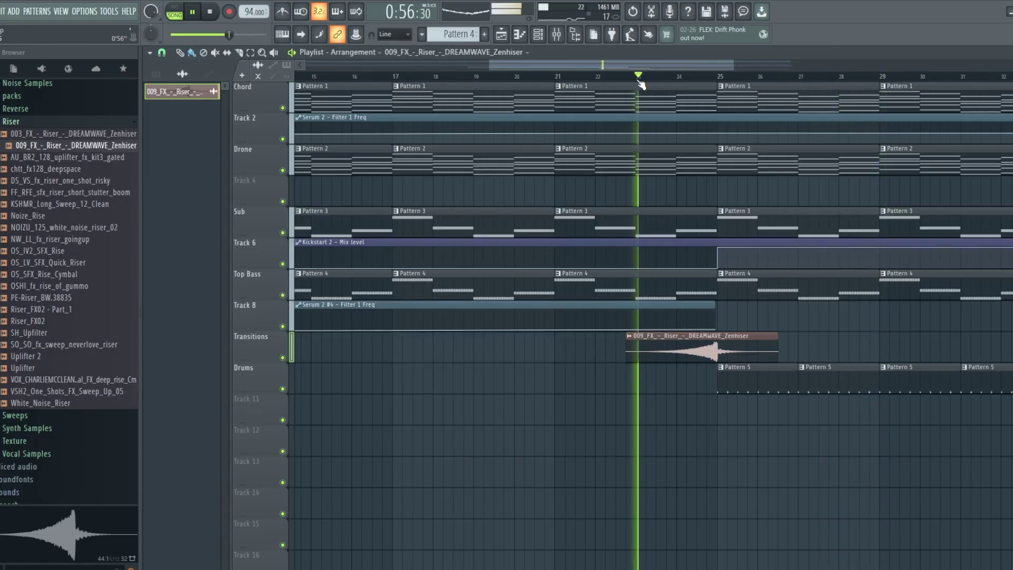
click(556, 35)
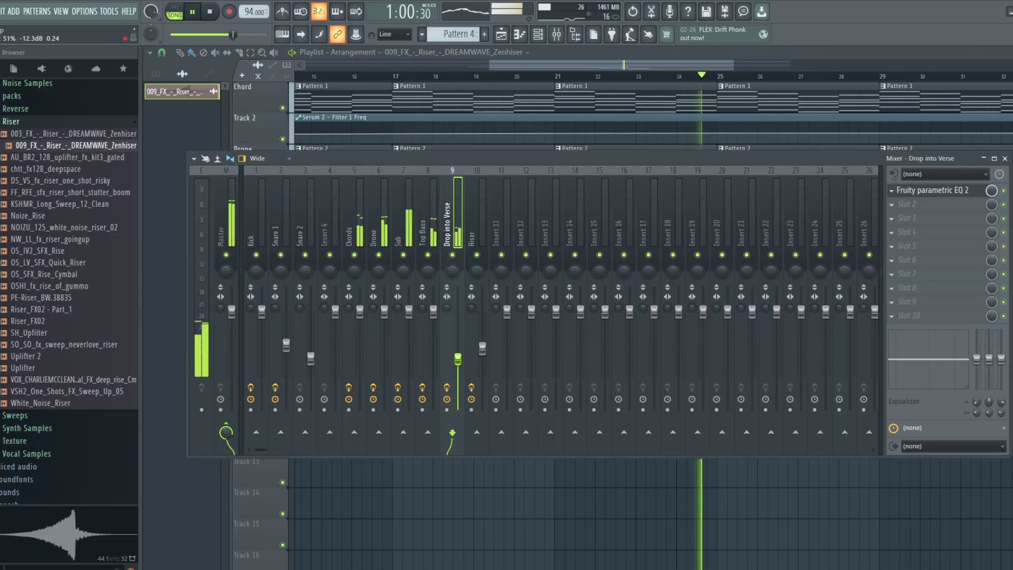
Add Kickstart 2 to the second effect slot of the Drop into Verse mixer track and set its mix to 55%
drag(458, 351, 459, 364)
key(space)
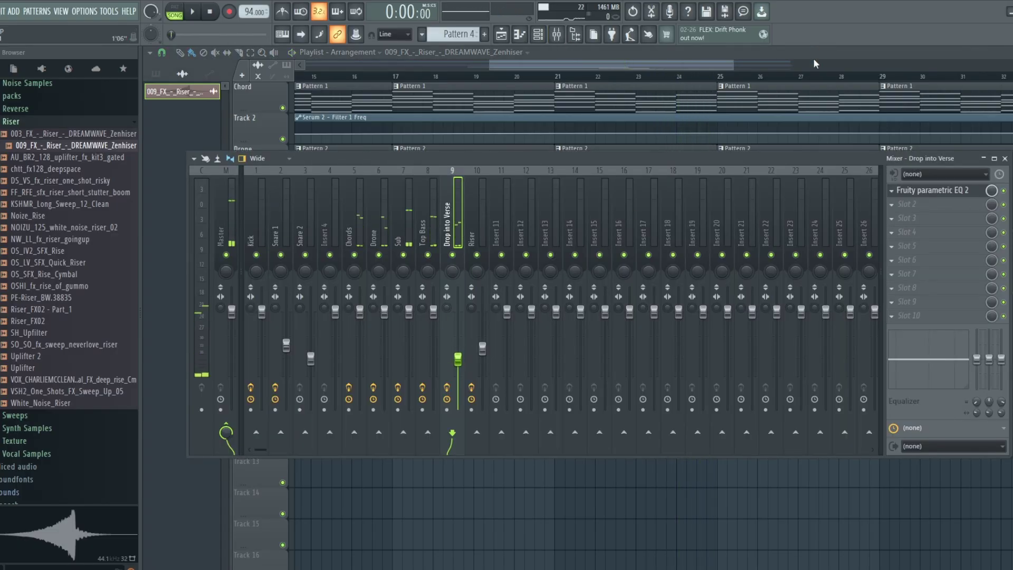
click(907, 204)
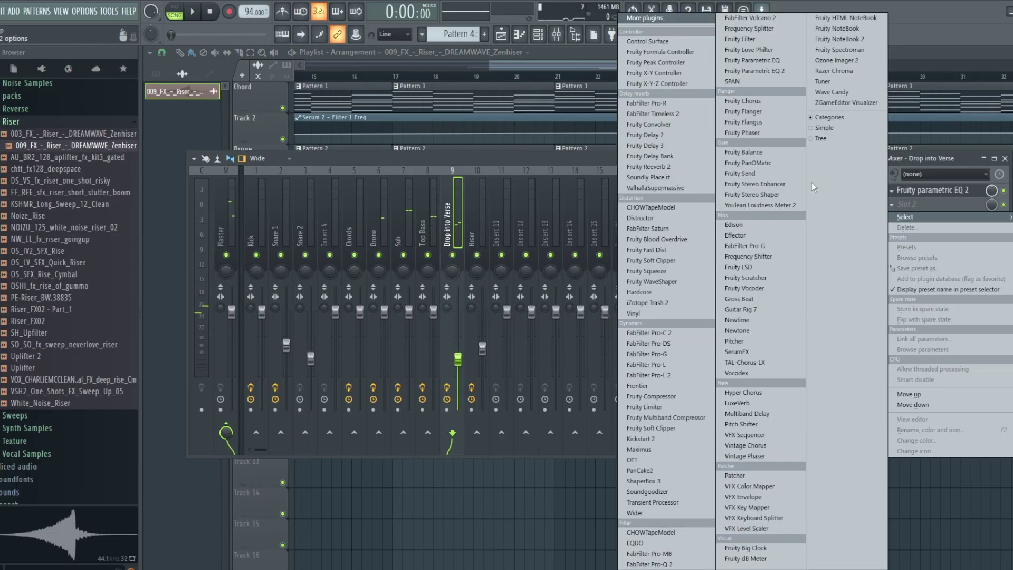
click(649, 440)
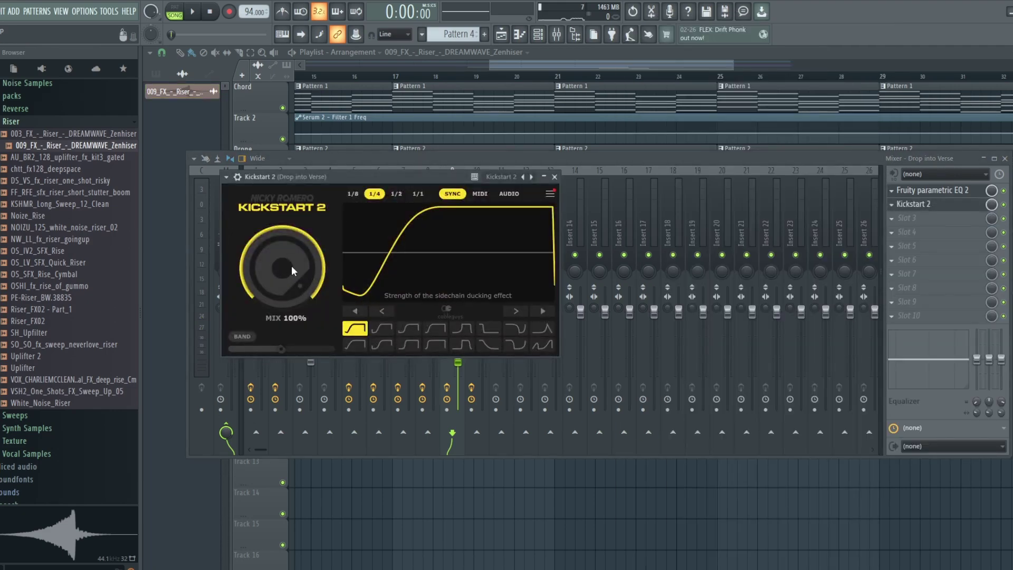
drag(294, 272, 295, 294)
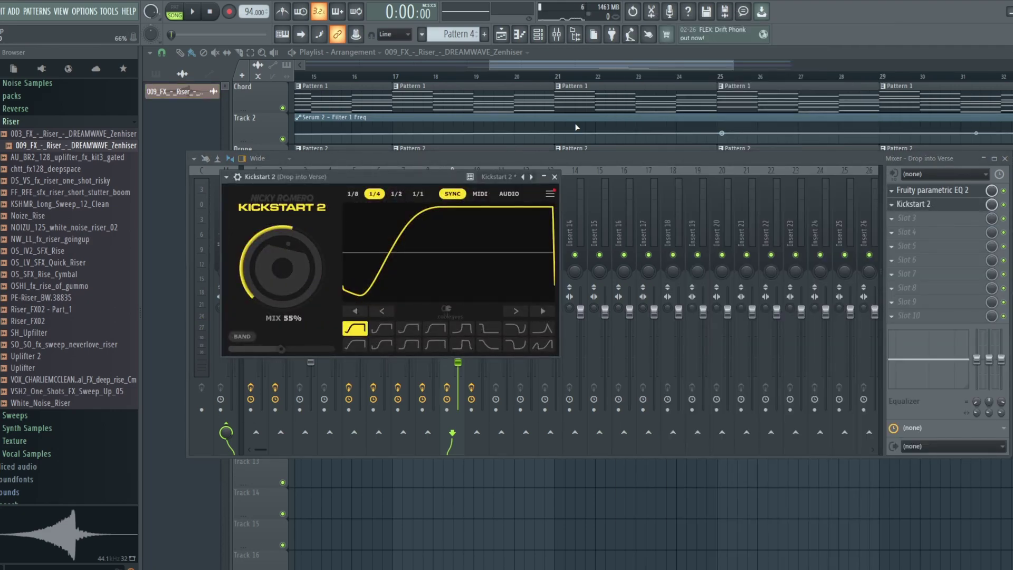
Replay the transition from about bar 22 and lower the Drop into Verse fader to about -14.1 dB
click(655, 66)
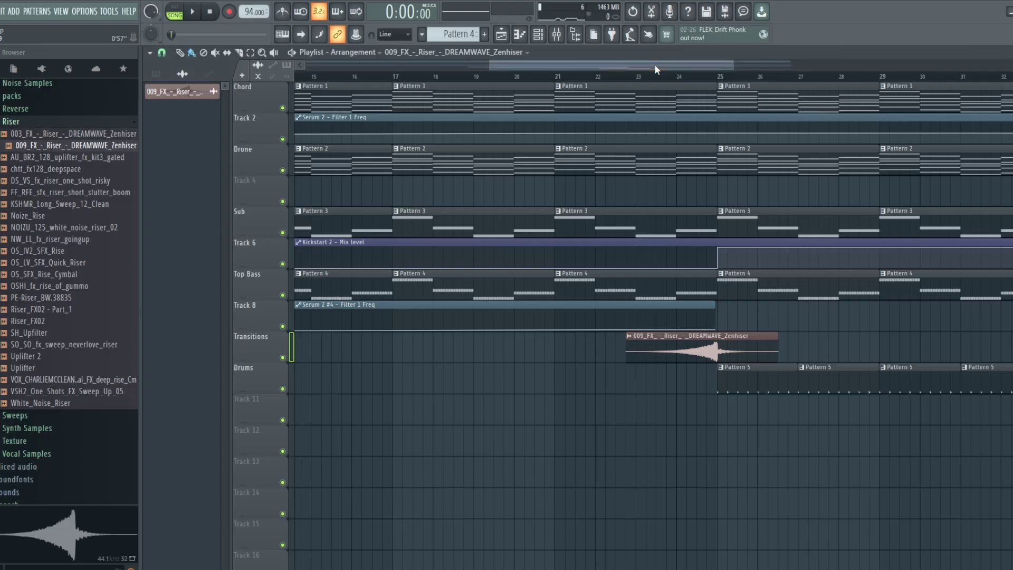
click(600, 78)
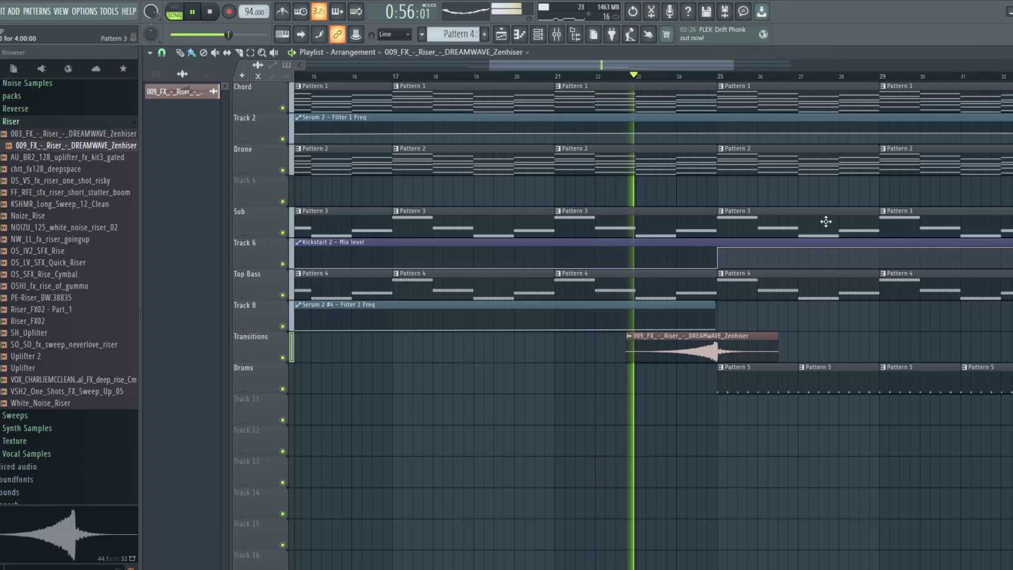
click(559, 36)
key(space)
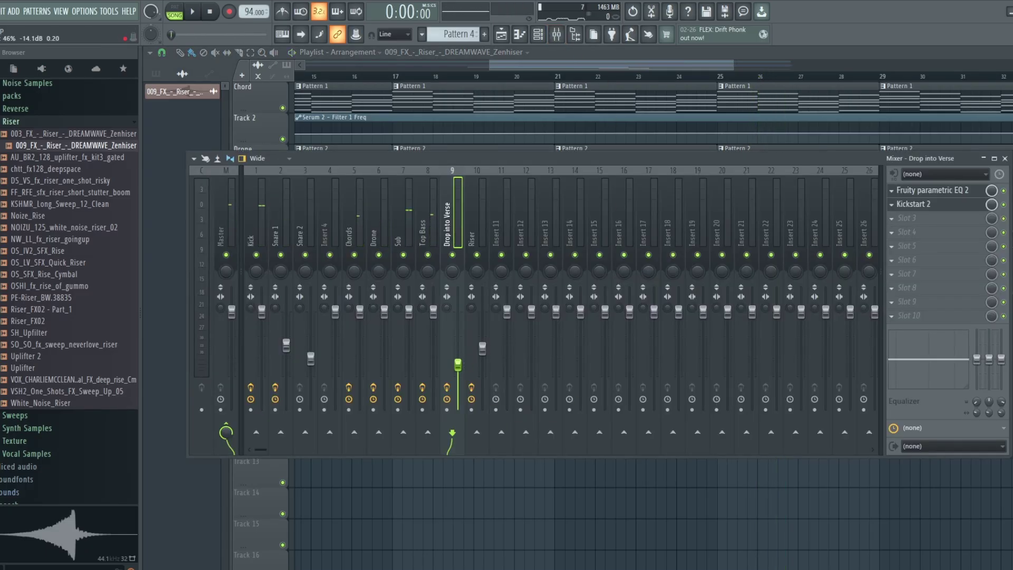
Delete Fruity Parametric EQ 2 from the unused Riser mixer track 10 and reset the track's name to its default
click(480, 217)
click(896, 193)
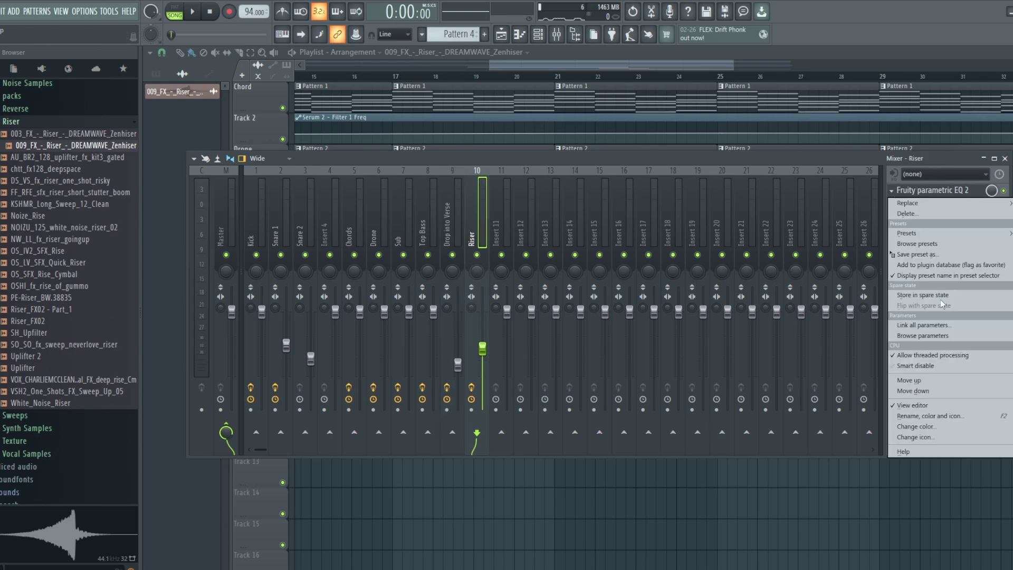
click(932, 214)
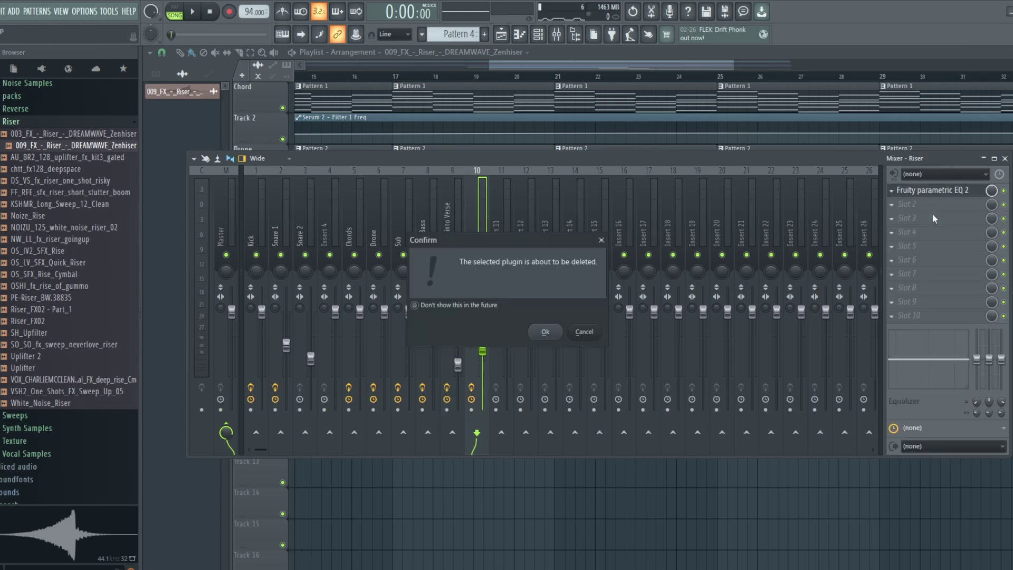
click(543, 332)
right_click(475, 203)
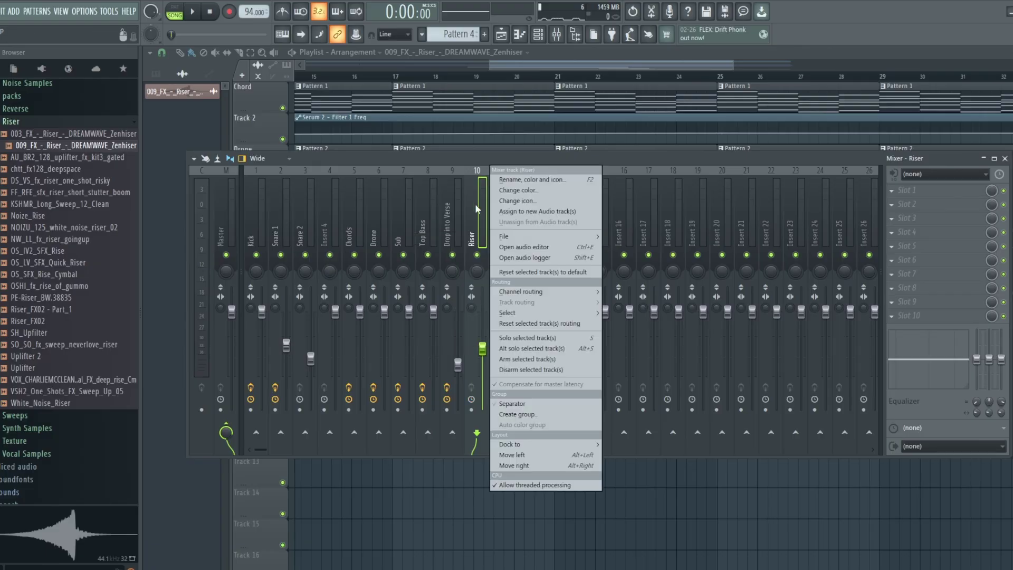
click(519, 180)
key(Return)
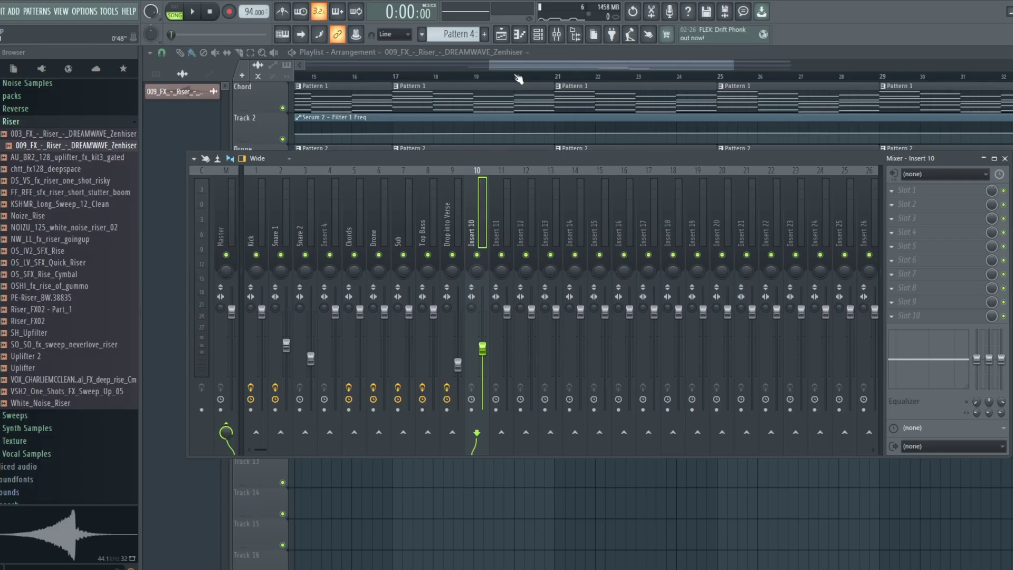
Play the riser transition from about bar 23 into the verse, with the arrangement visible up to its end
click(559, 68)
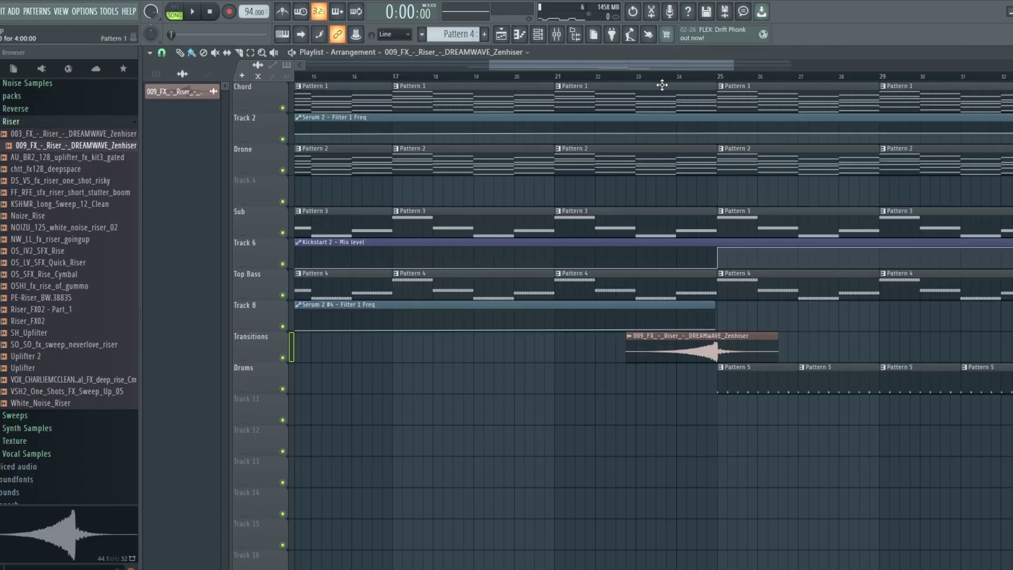
click(624, 77)
key(space)
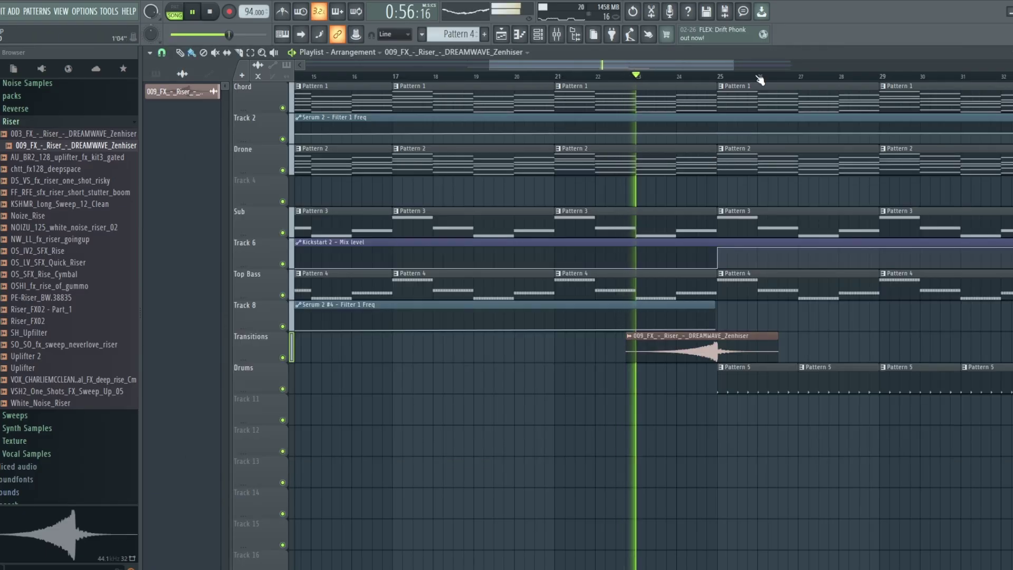
drag(732, 69, 879, 69)
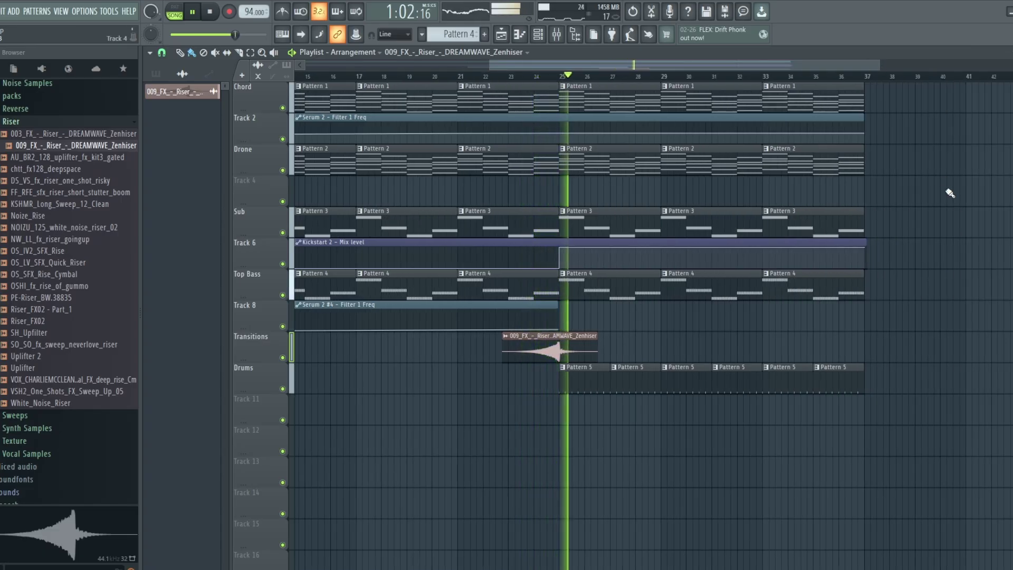
key(space)
Set the song position to bar 25 and insert an empty playlist track directly above Transitions
drag(633, 68, 579, 65)
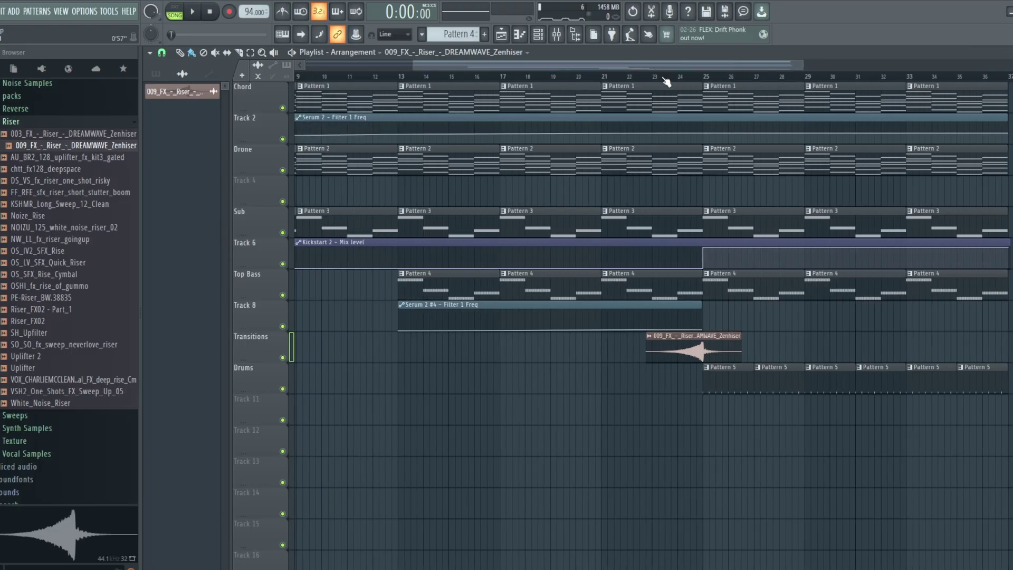
click(706, 78)
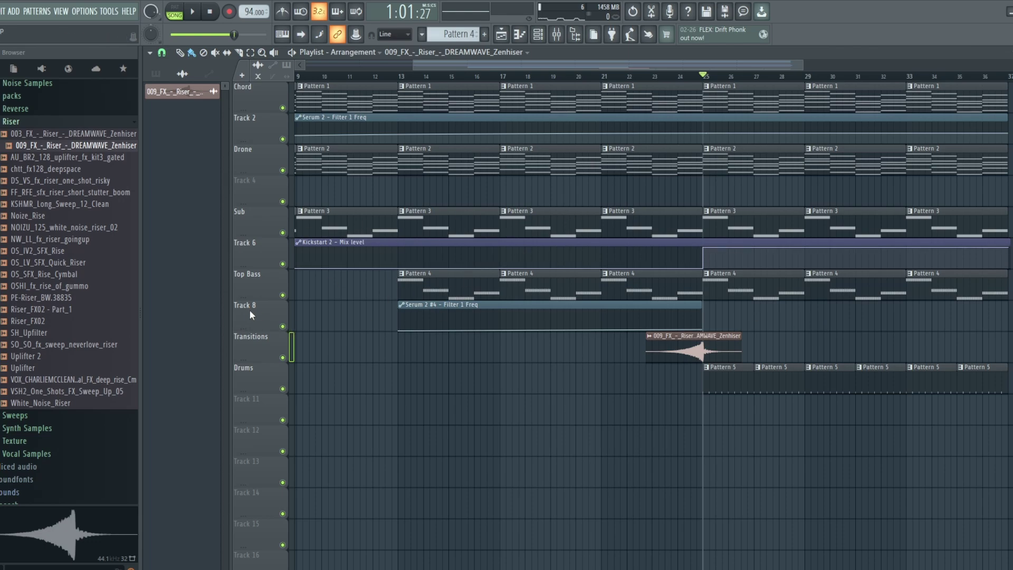
right_click(246, 344)
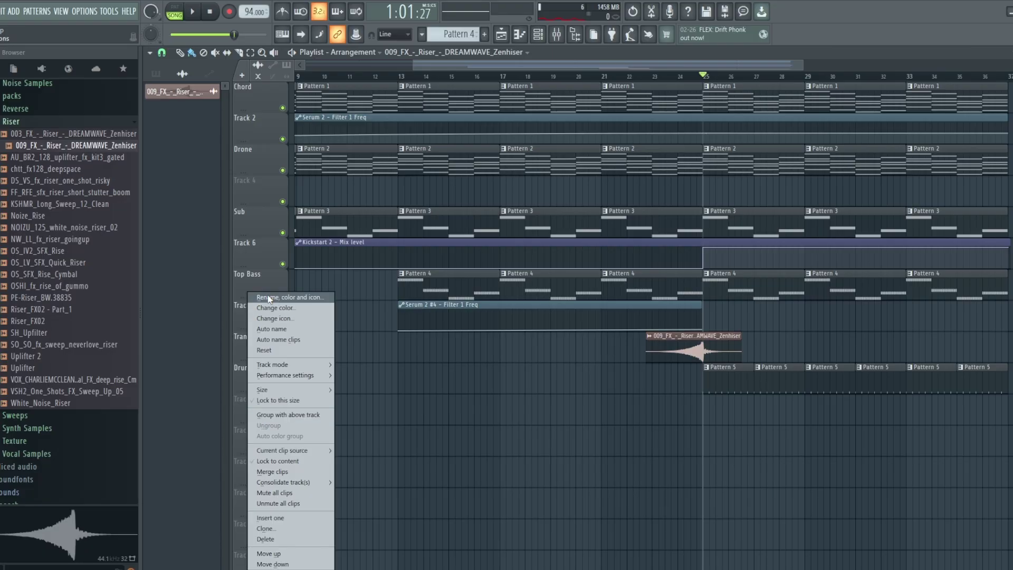
click(300, 517)
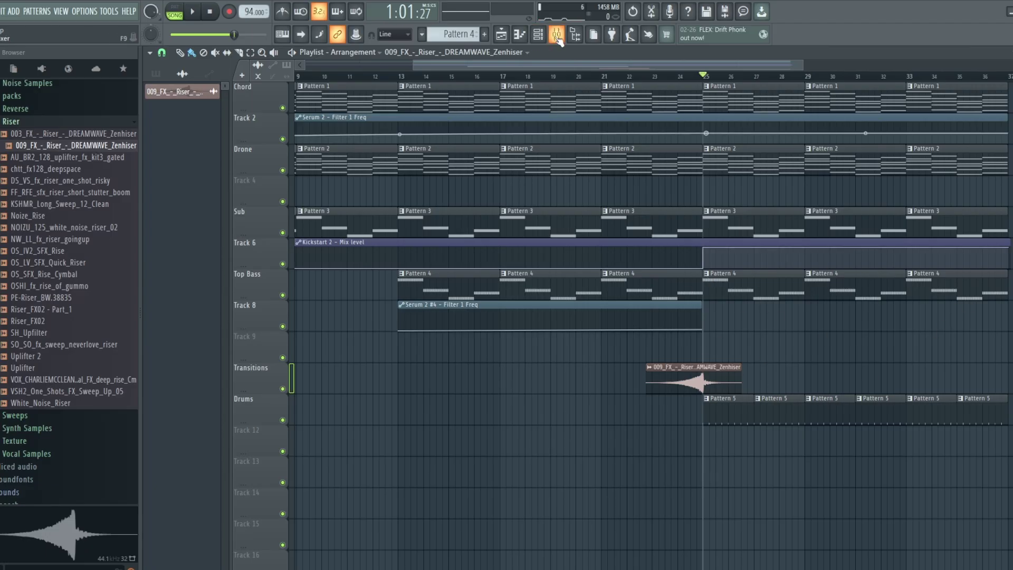
Open the channel rack and switch its channel filter from Audio to All
click(537, 35)
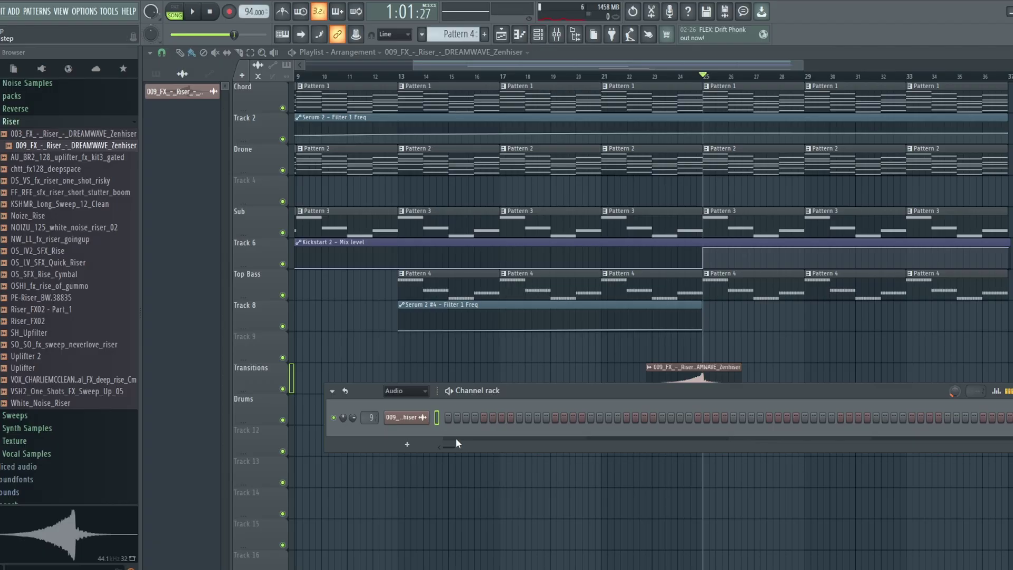
click(411, 391)
click(403, 406)
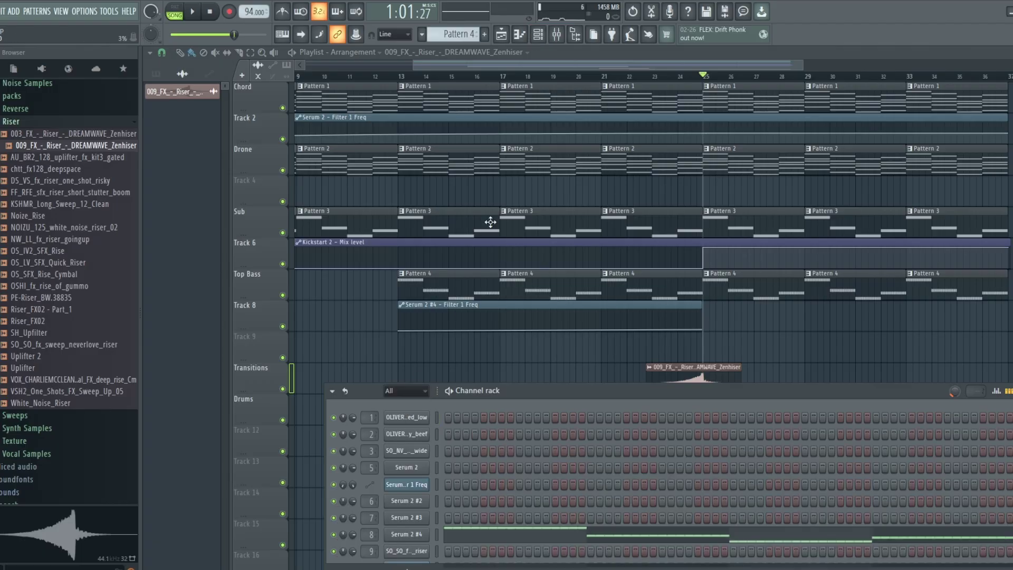
Add Kickstart 2 to the second effect slot of the Top Bass mixer track and move its window clear of the track
click(558, 35)
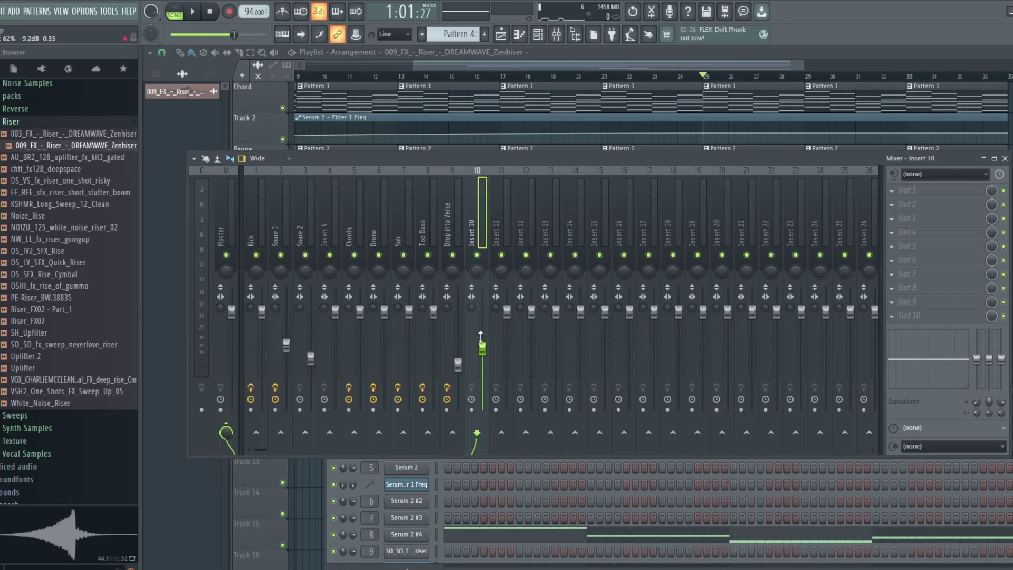
click(428, 234)
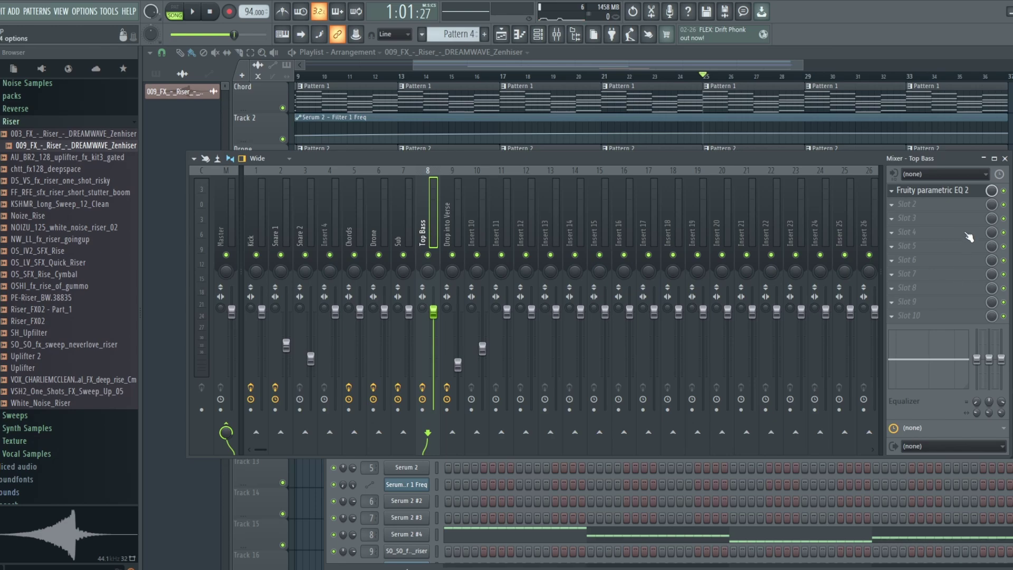
click(895, 208)
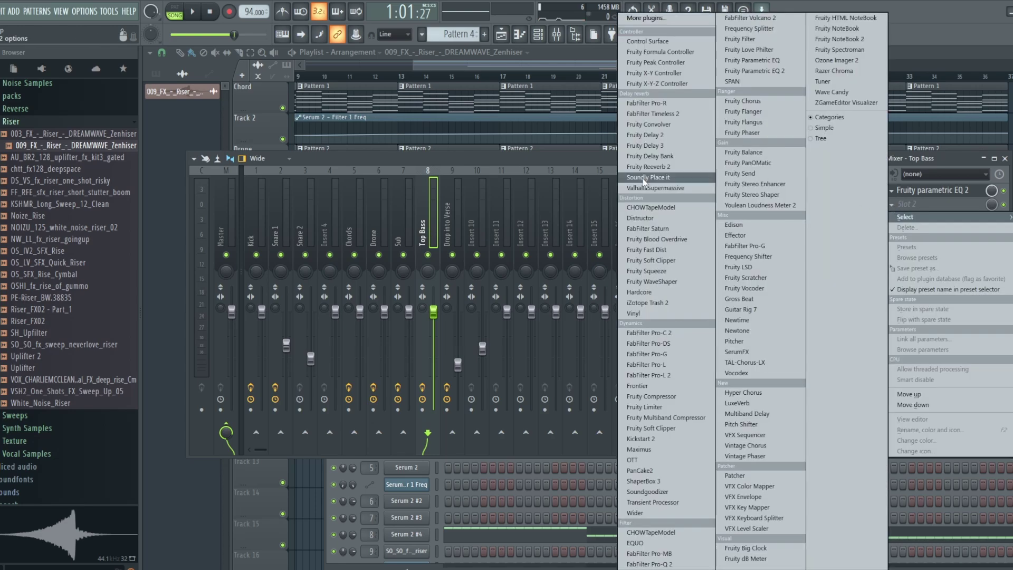
click(666, 435)
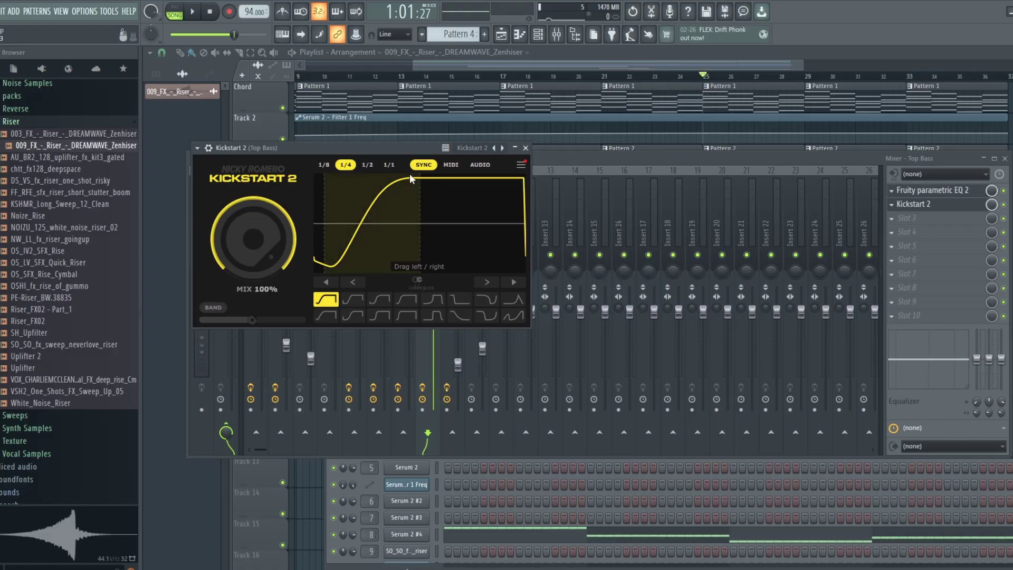
drag(397, 144, 689, 156)
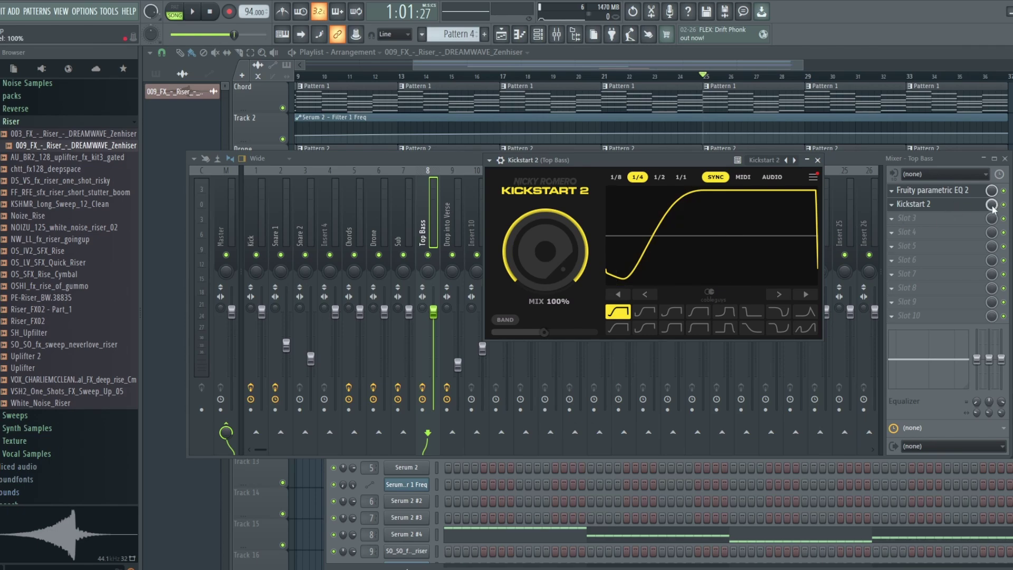
Create an automation clip for the mix level of Top Bass's Kickstart 2 slot and place it on Track 9 at bar 25
drag(992, 208, 992, 211)
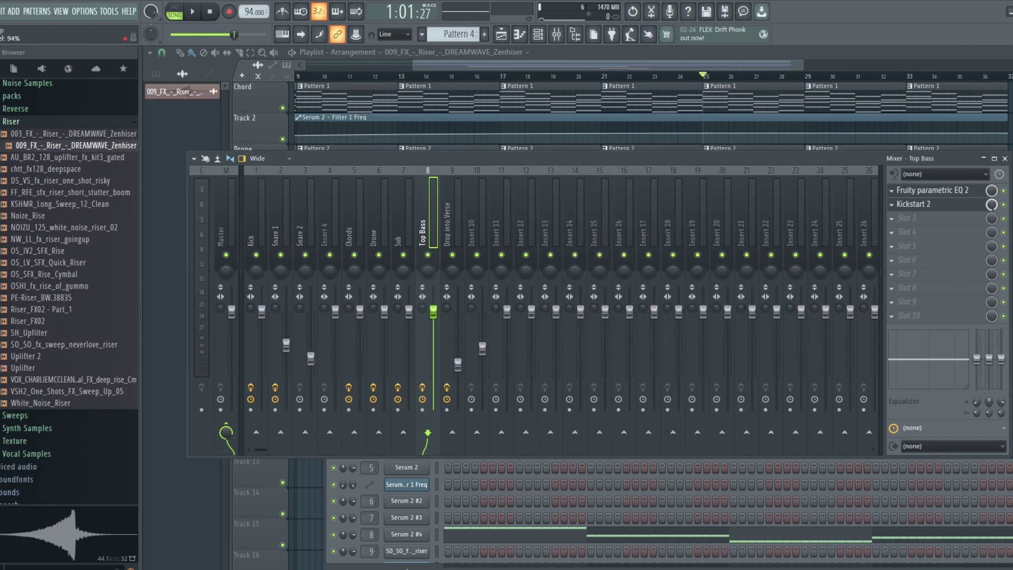
click(911, 206)
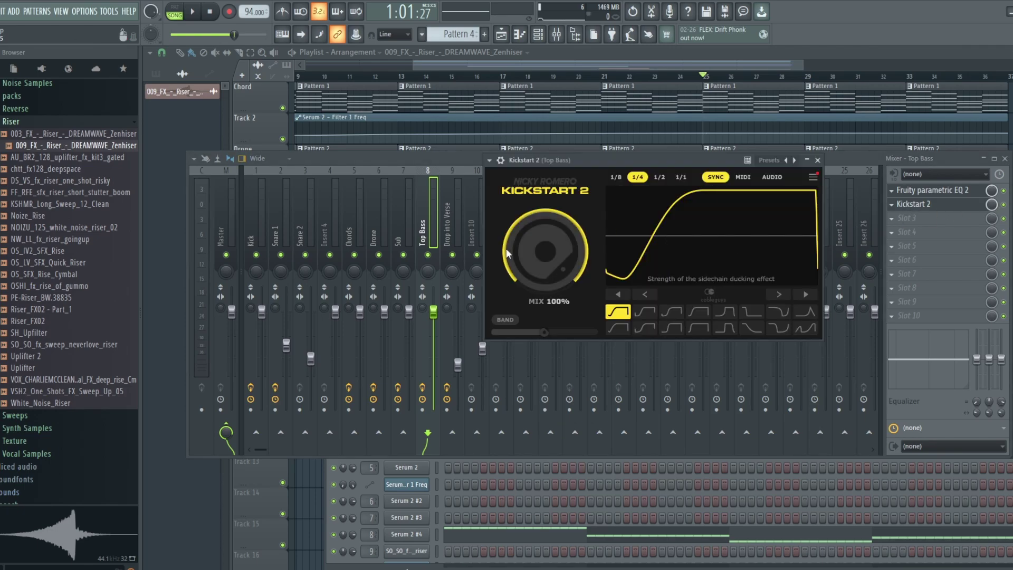
right_click(992, 210)
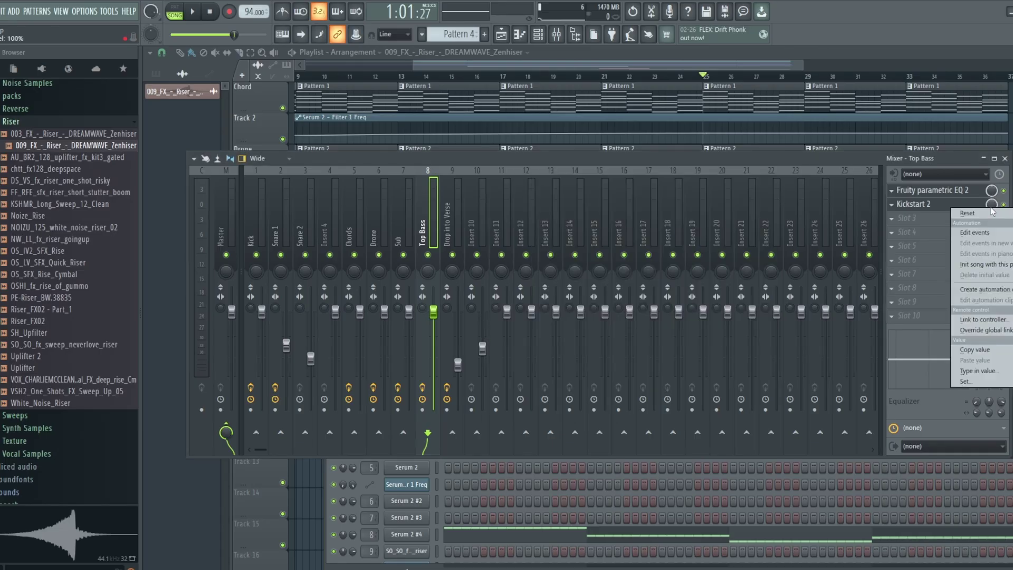
click(984, 290)
click(727, 65)
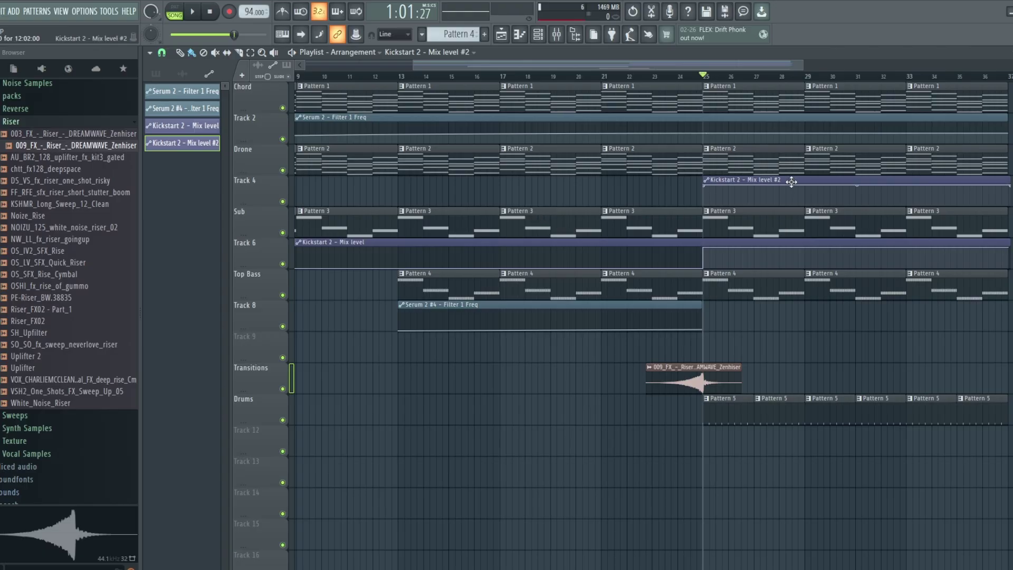
drag(790, 178, 791, 349)
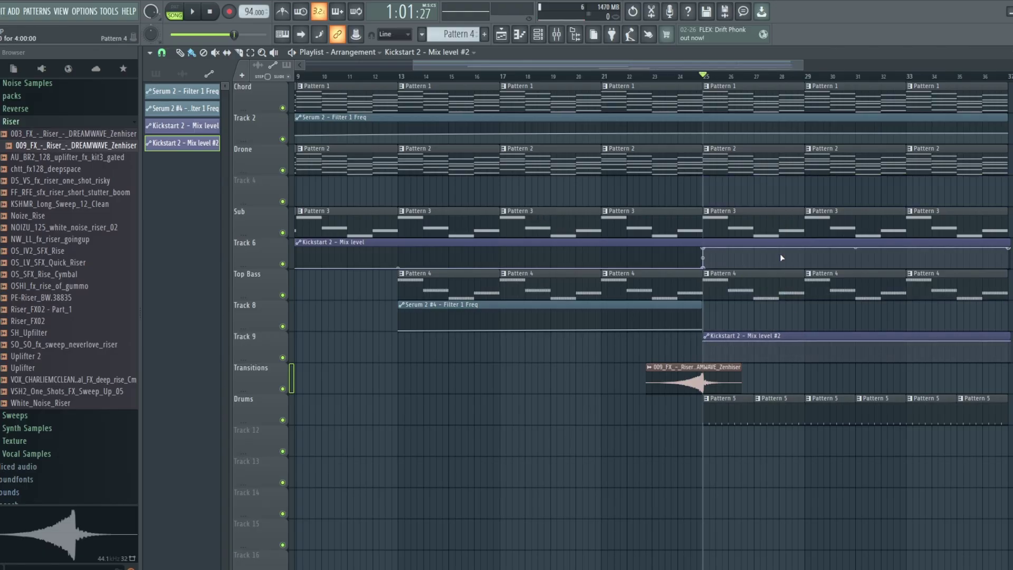
Play the arrangement from just before bar 23 to check the transition with the new Top Bass automation
click(648, 79)
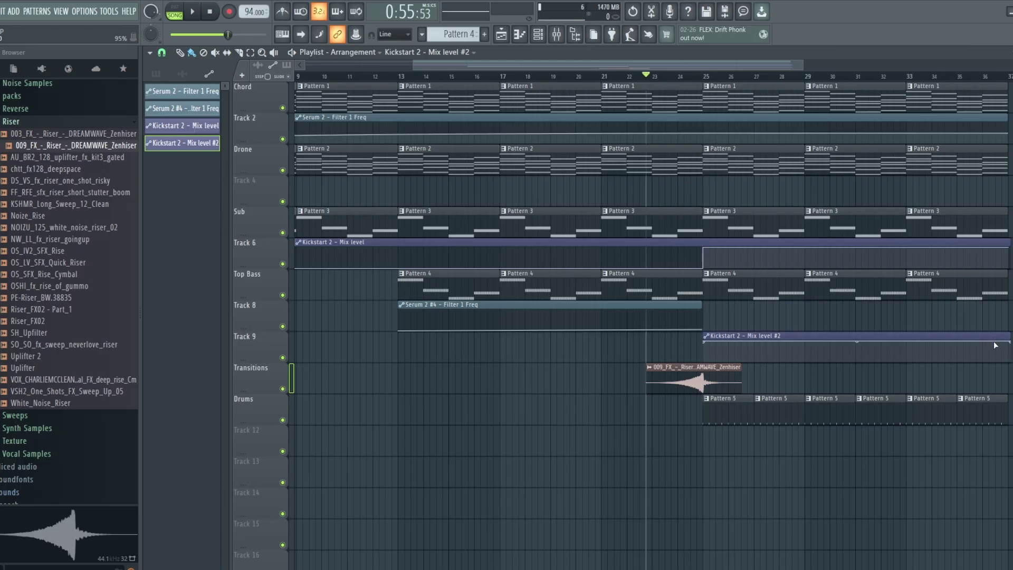
key(space)
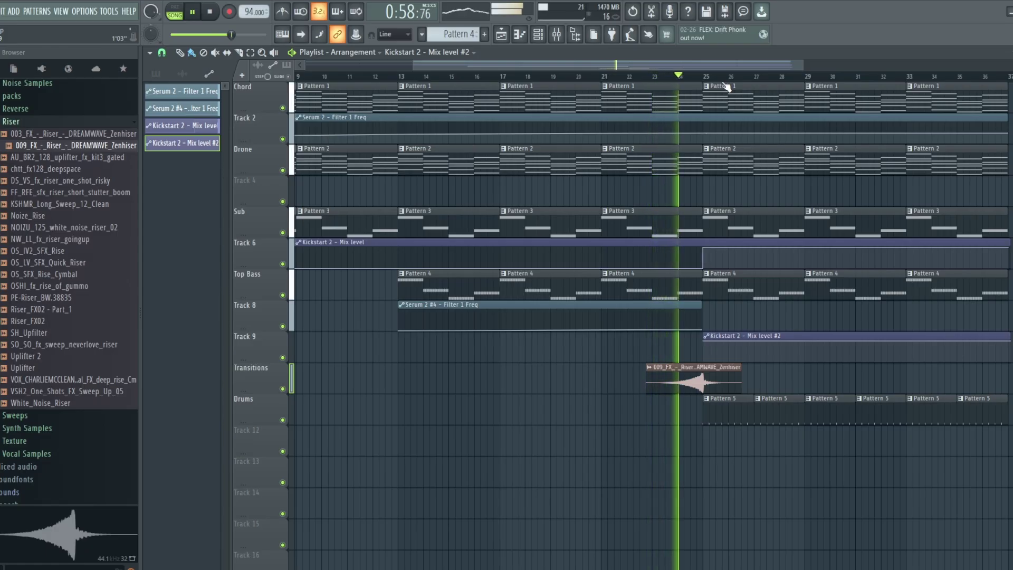
key(space)
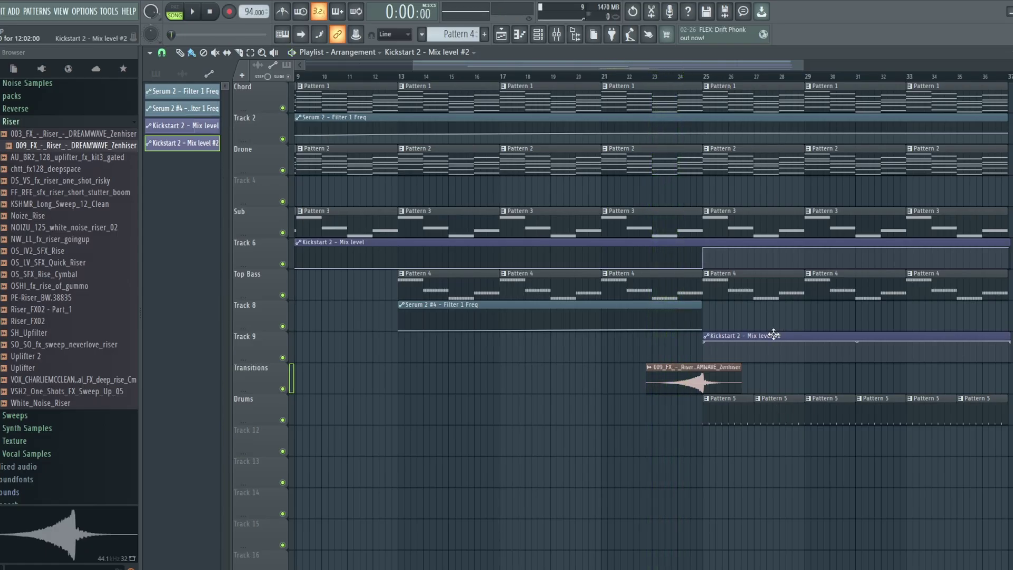
Move the Kickstart 2 - Mix level #2 clip on Track 9 back to the song's start at bar 1
drag(773, 334, 767, 331)
drag(636, 59, 478, 55)
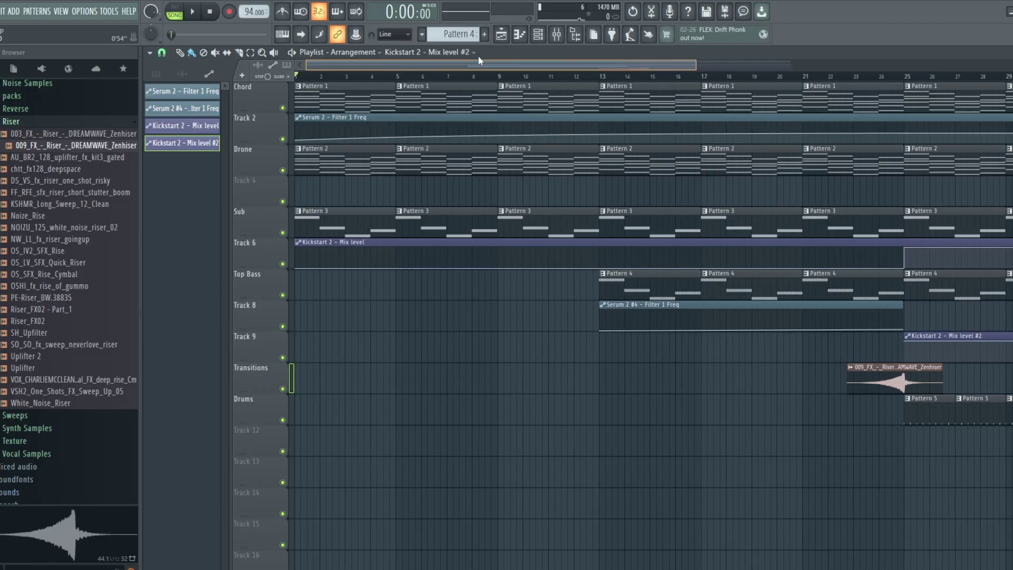
drag(948, 339, 338, 337)
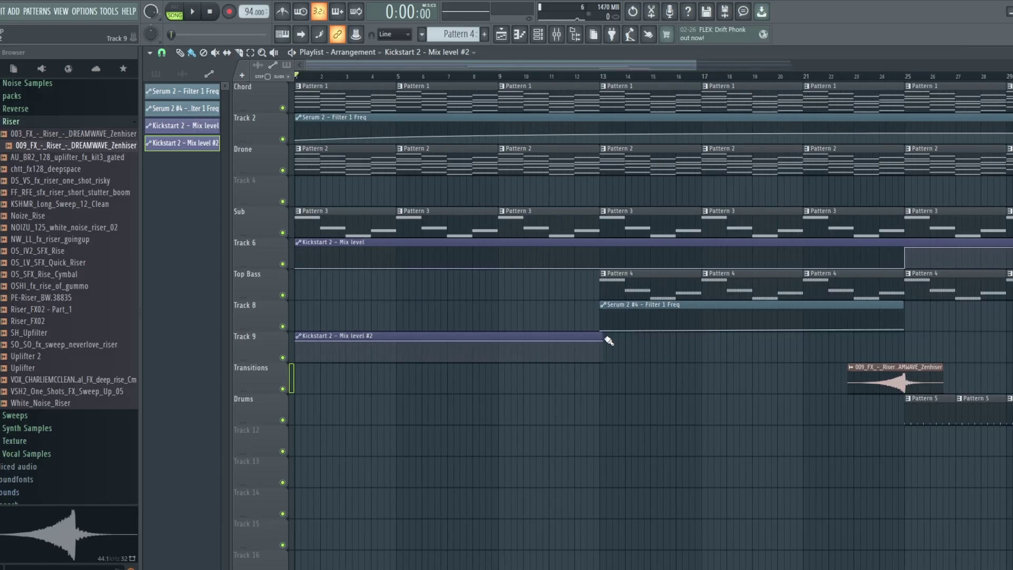
Extend the Kickstart 2 - Mix level #2 clip on Track 9 to bar 37 and add a high-level point at bar 25
drag(599, 335, 972, 329)
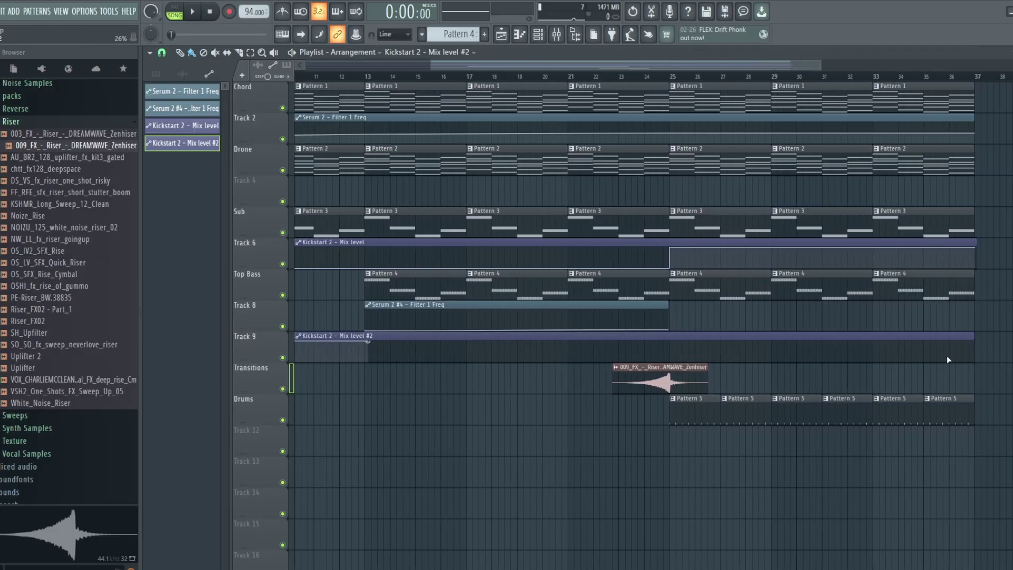
click(973, 343)
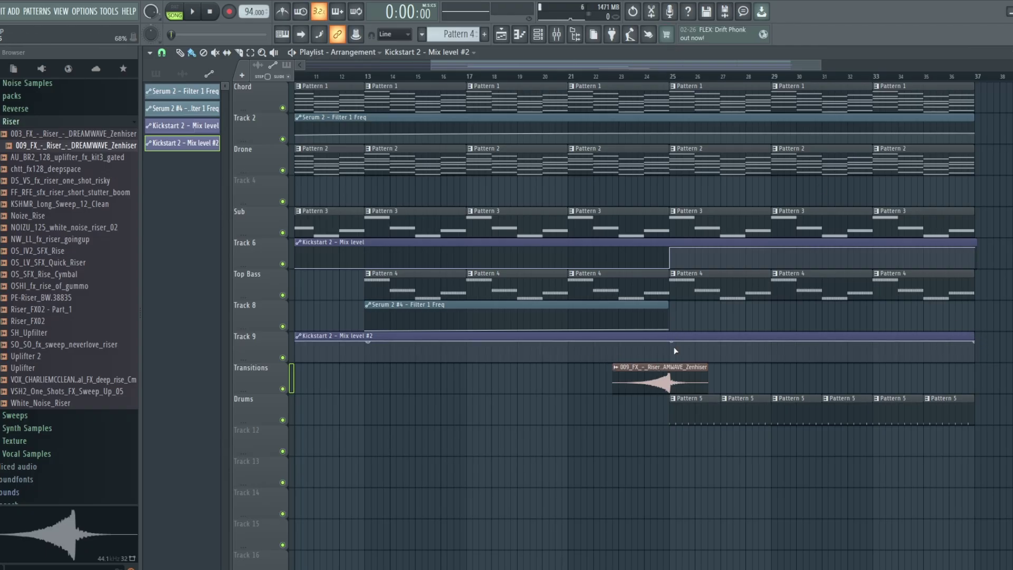
right_click(671, 361)
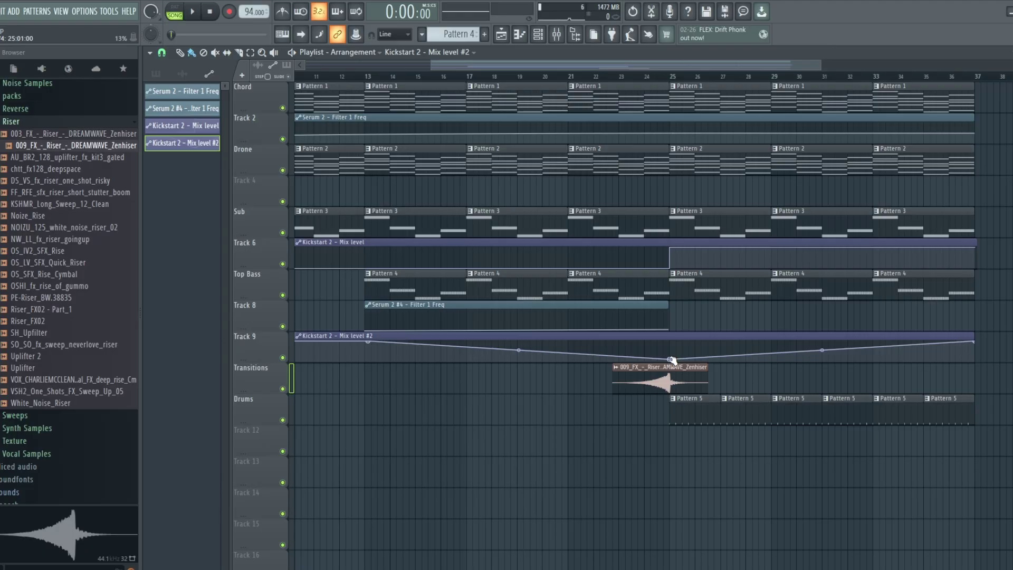
drag(671, 360, 671, 317)
Shape the Track 9 mix level automation to stay at zero until bar 25, then jump straight to the high level
drag(559, 65, 210, 67)
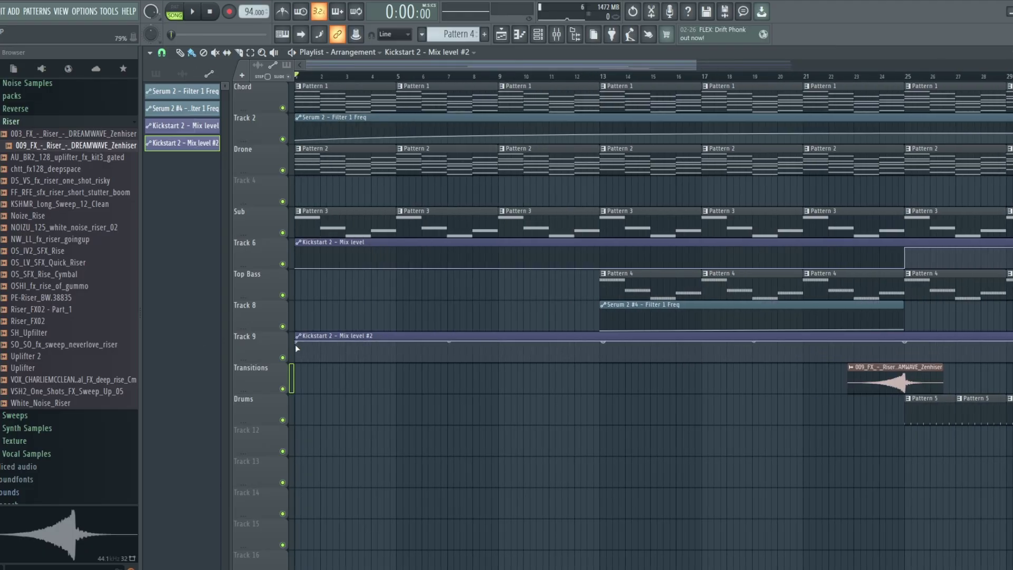
drag(298, 345, 295, 409)
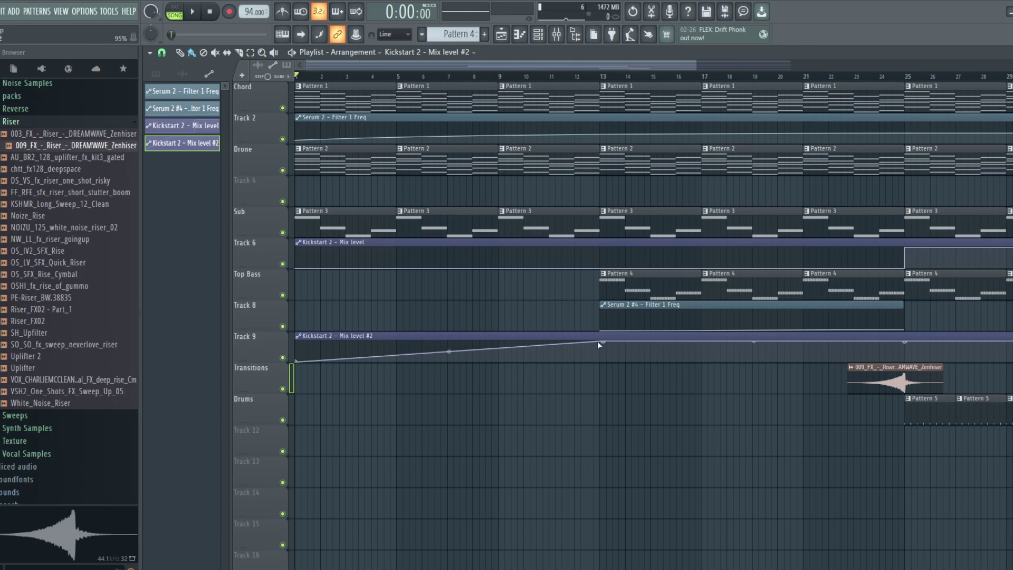
drag(615, 344, 898, 371)
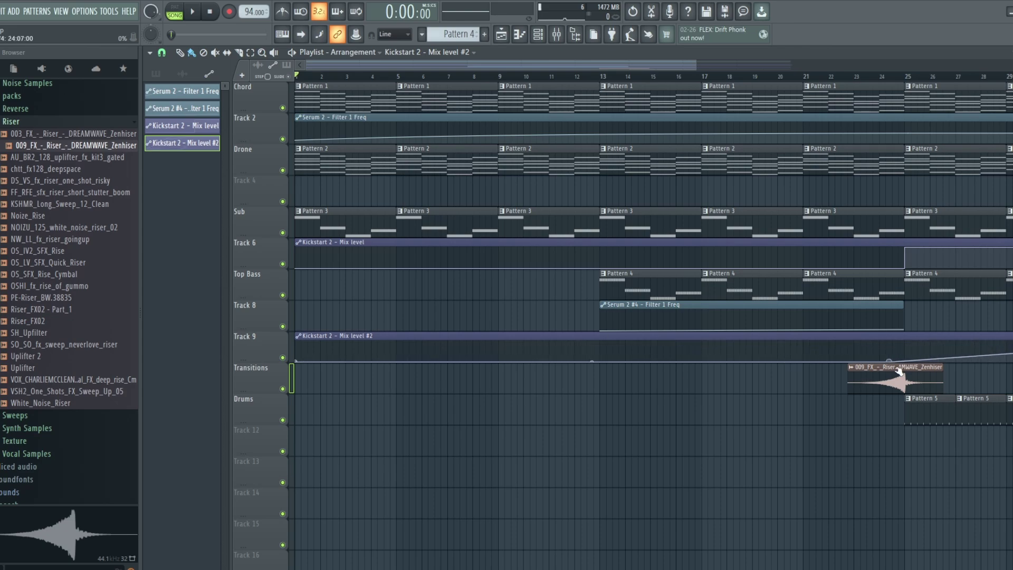
right_click(907, 341)
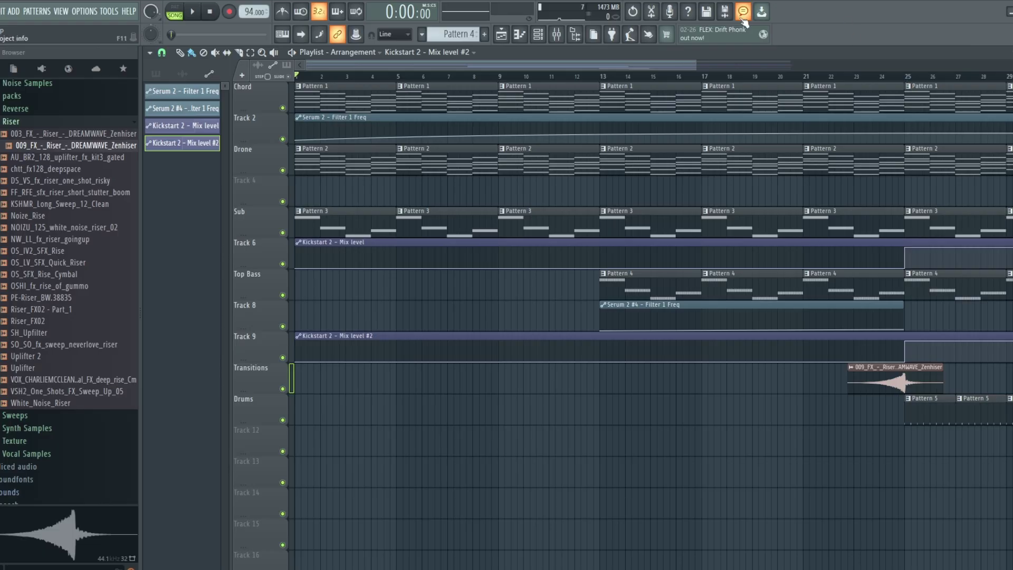
Play the arrangement briefly from about bar 22 to check the stepped Track 9 automation
drag(667, 68, 862, 73)
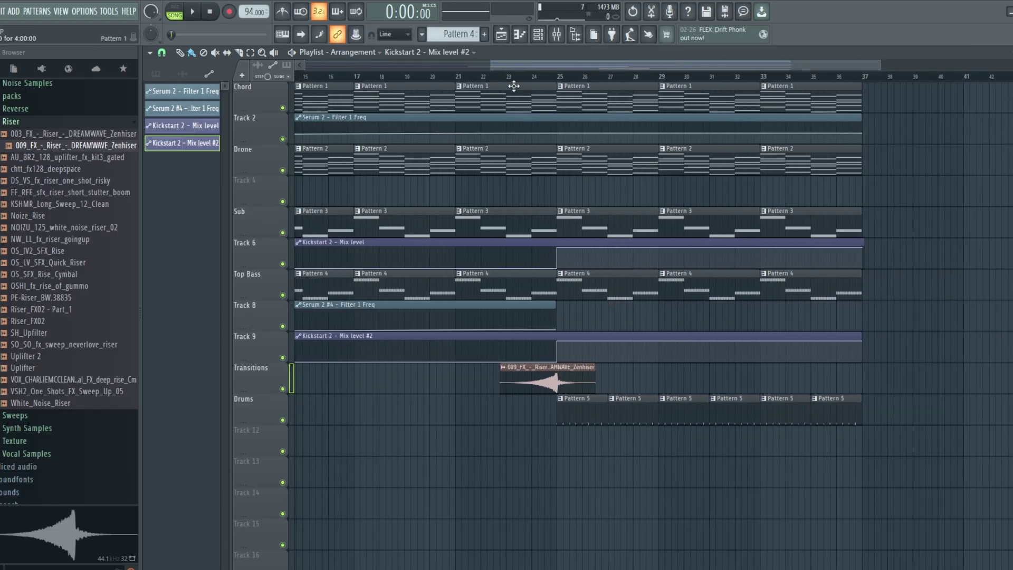
click(479, 74)
key(space)
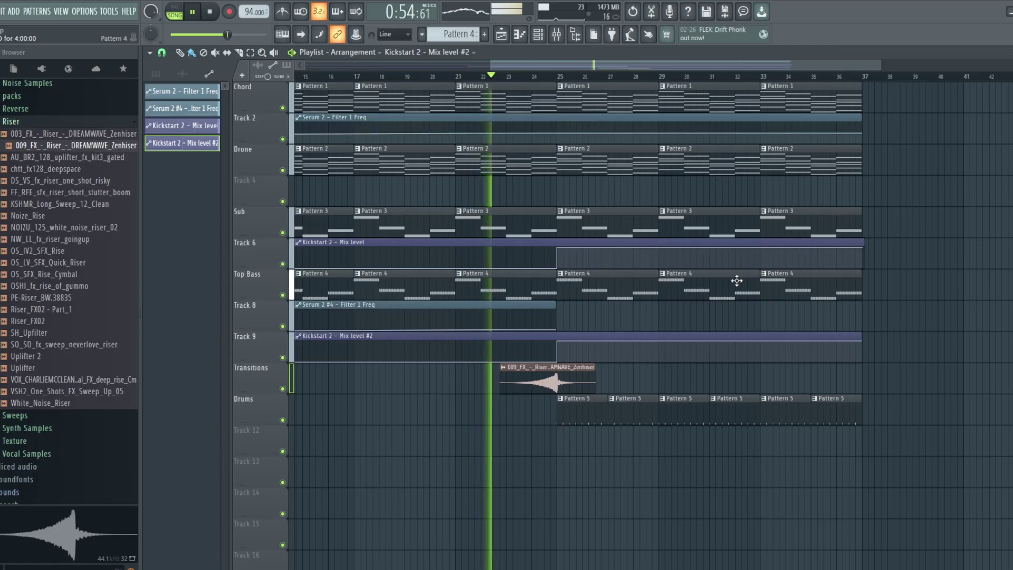
key(space)
Lower the end point of the Serum 2 #4 - Filter 1 Freq automation so the Top Bass filter opens less
double_click(530, 305)
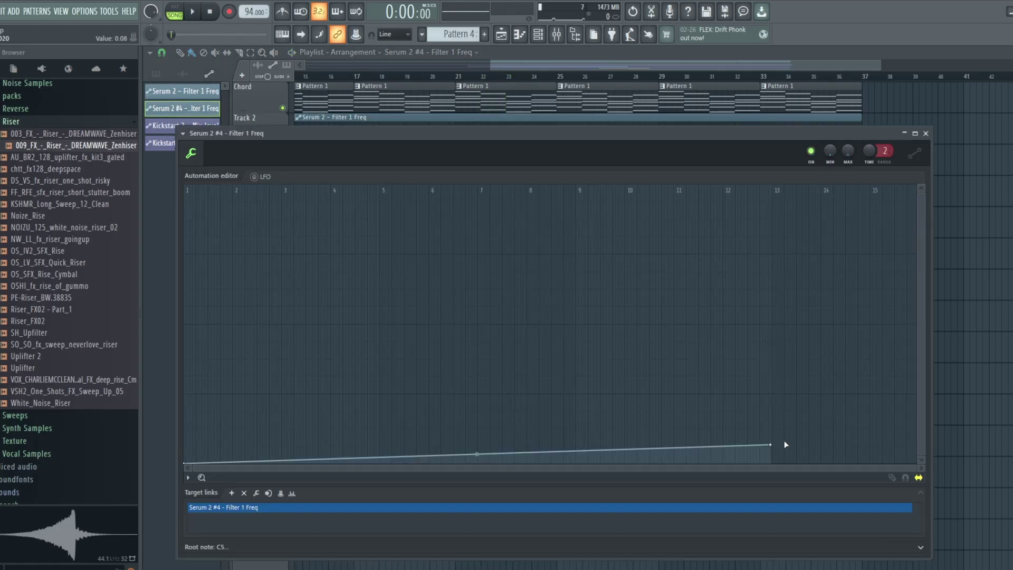
drag(773, 446, 773, 457)
key(space)
key(space)
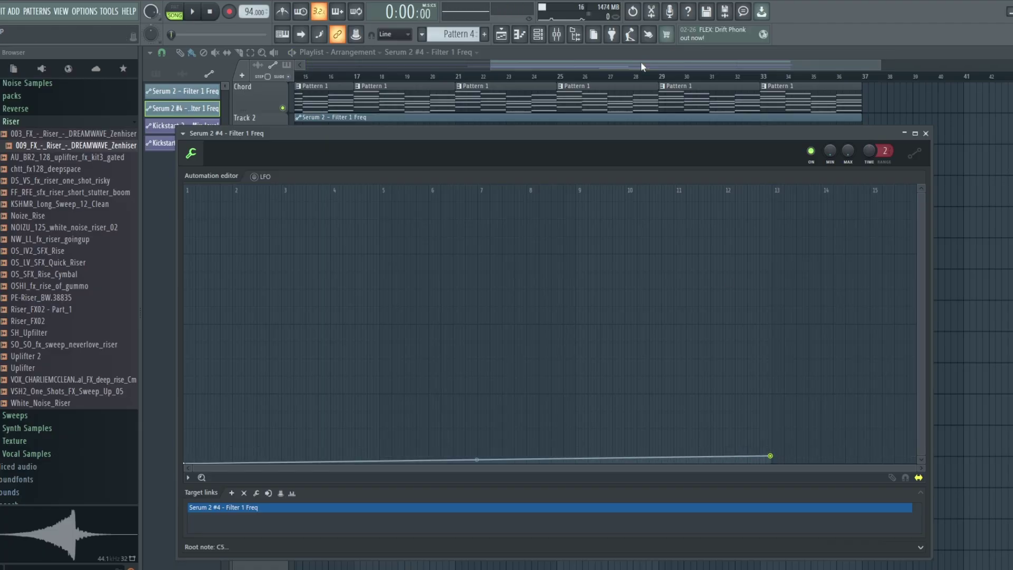
click(641, 58)
Play the arrangement from about bar 22 through the transition and bring up the mixer with Top Bass selected
click(484, 78)
key(space)
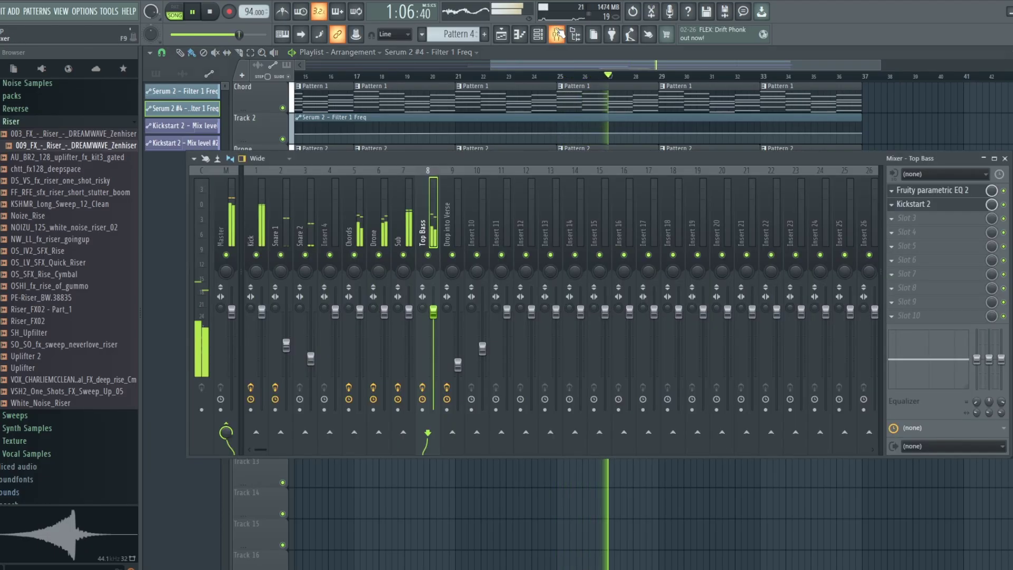
click(557, 34)
click(539, 35)
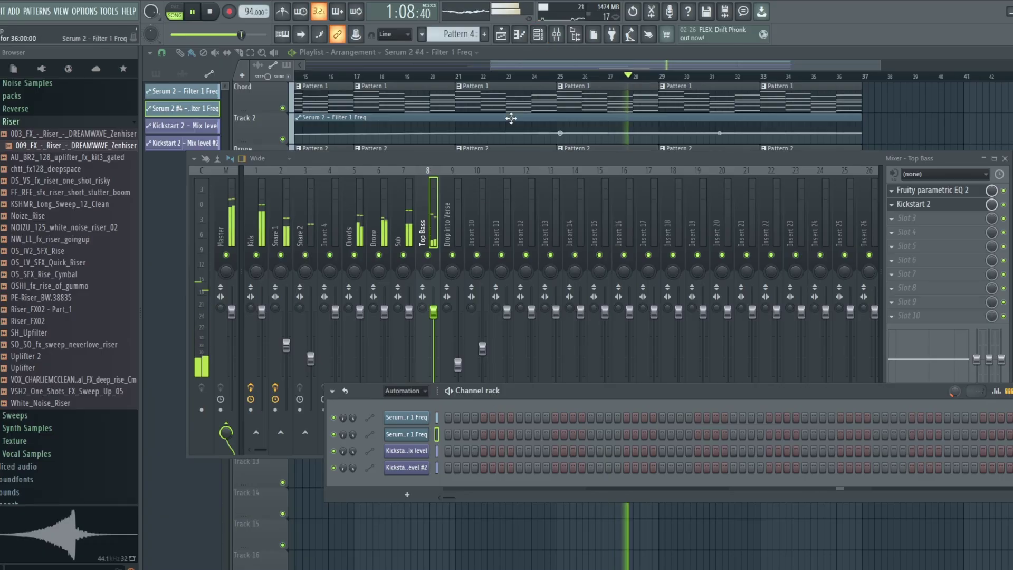
click(539, 35)
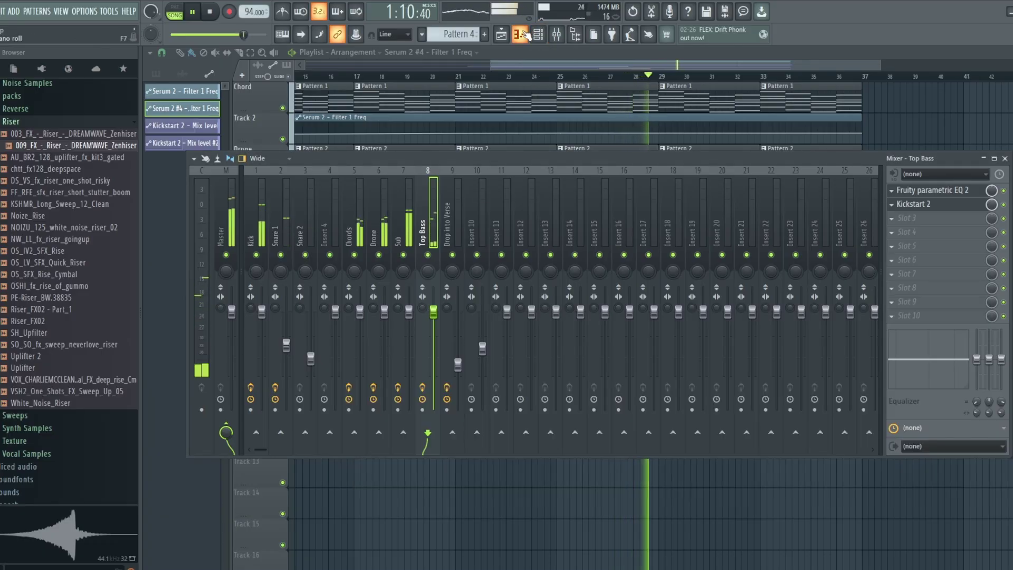
key(F7)
click(549, 35)
click(557, 35)
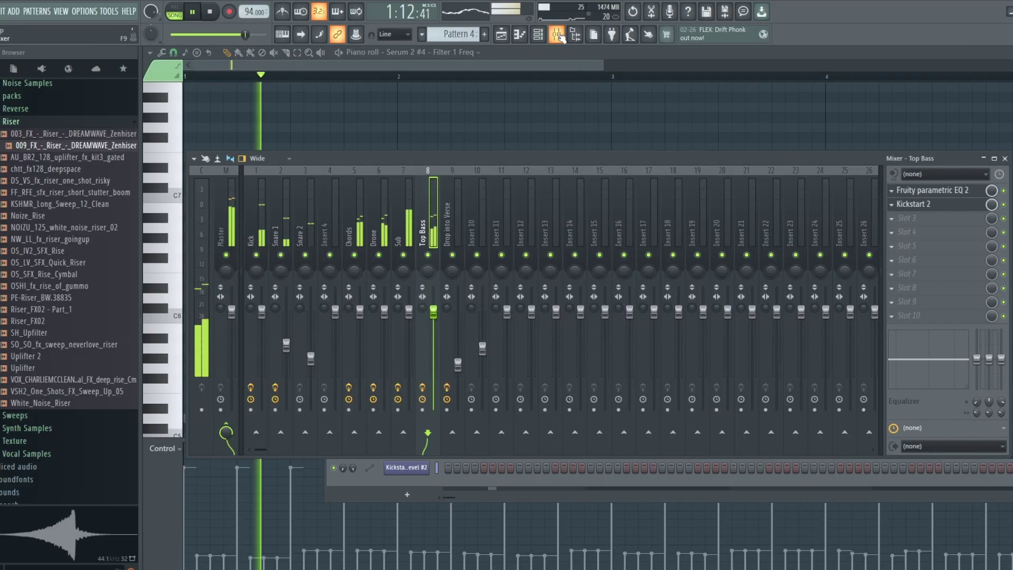
Audition the ducking curves in Top Bass's Kickstart 2 and choose the fifth shape in the first row
click(915, 205)
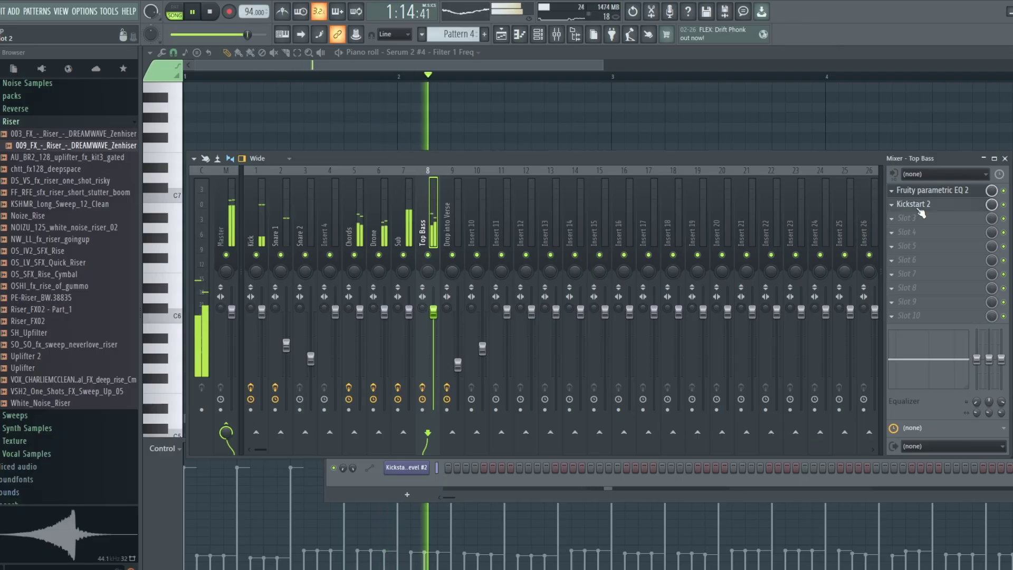
click(656, 317)
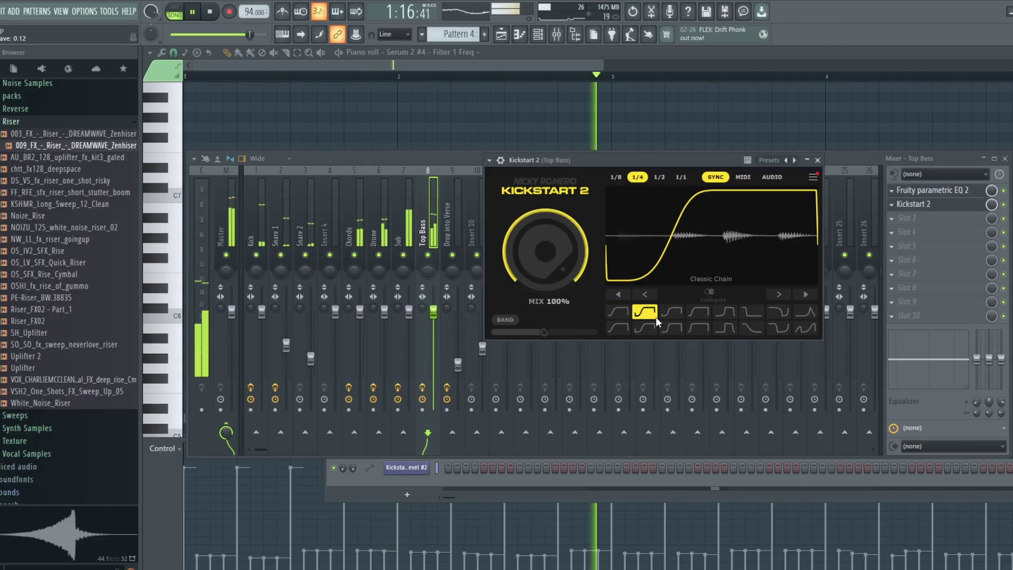
click(677, 311)
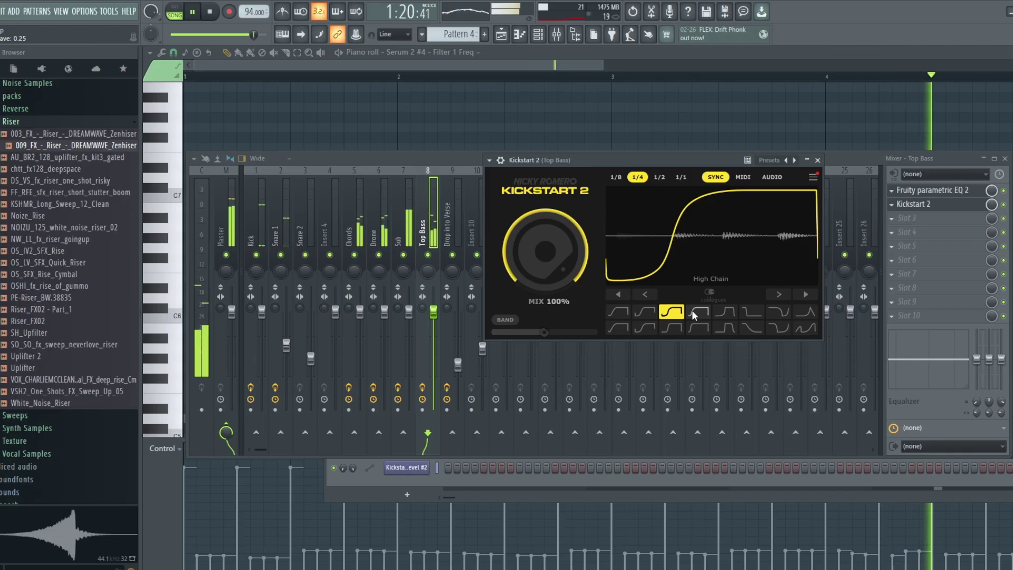
click(696, 314)
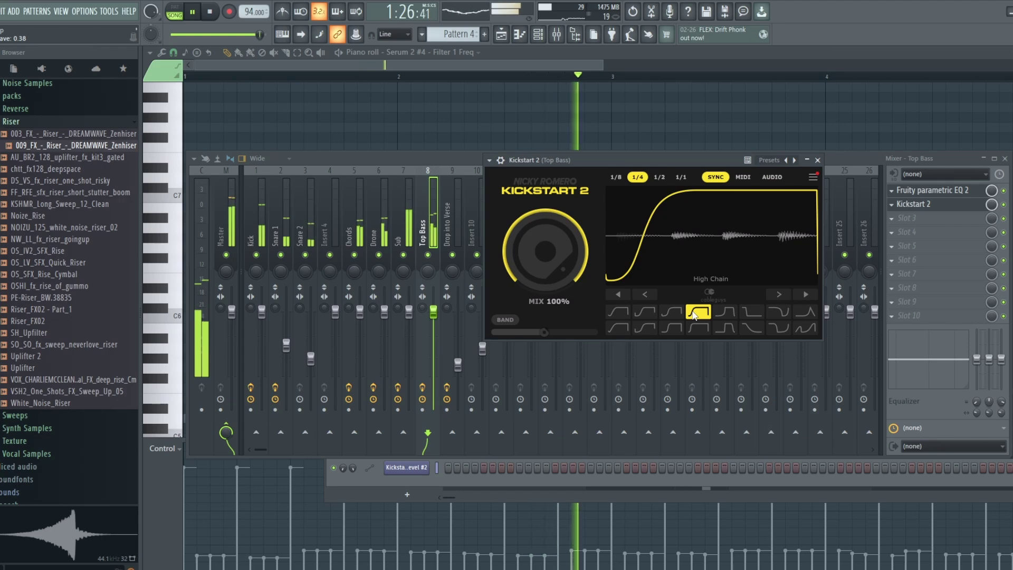
click(719, 311)
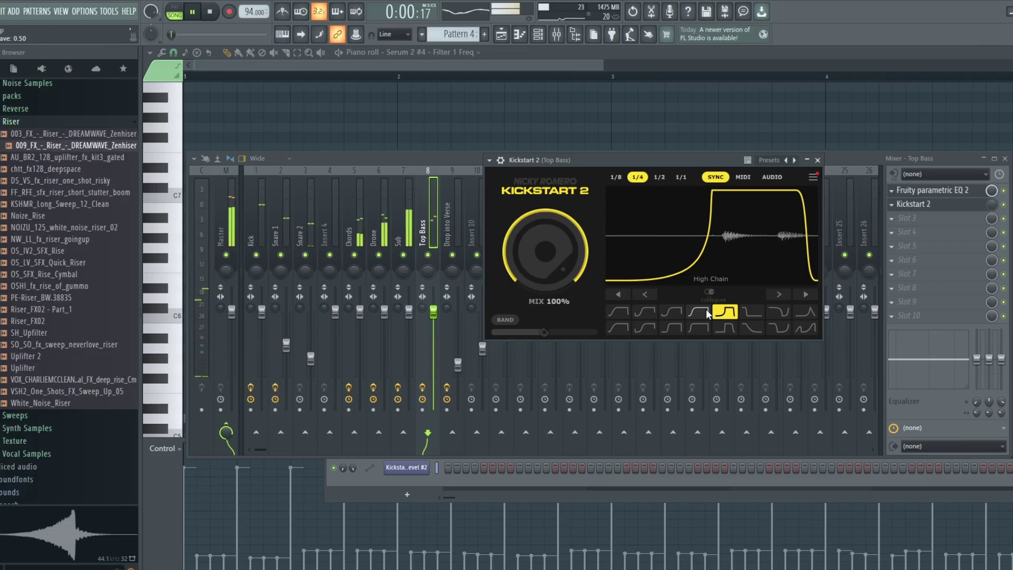
Play the arrangement from bar 25 and reopen Top Bass's Kickstart 2 to hear the chosen curve with the drums
click(553, 70)
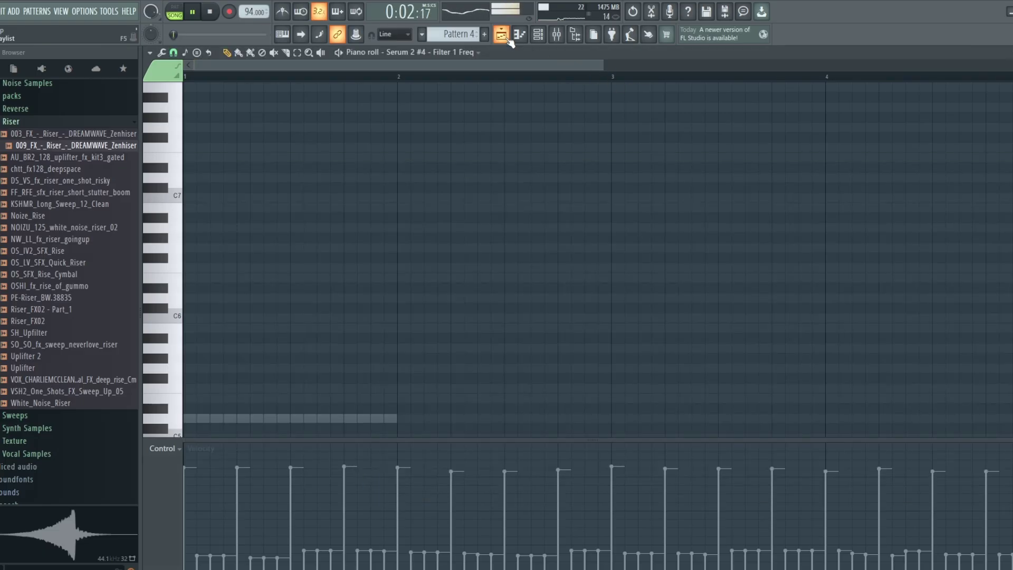
click(502, 37)
click(558, 79)
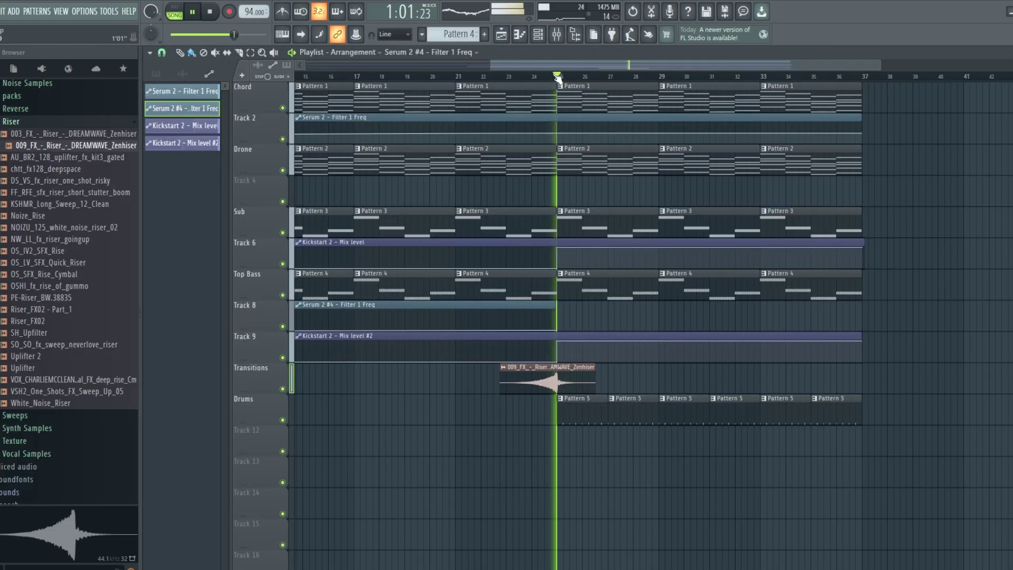
click(556, 34)
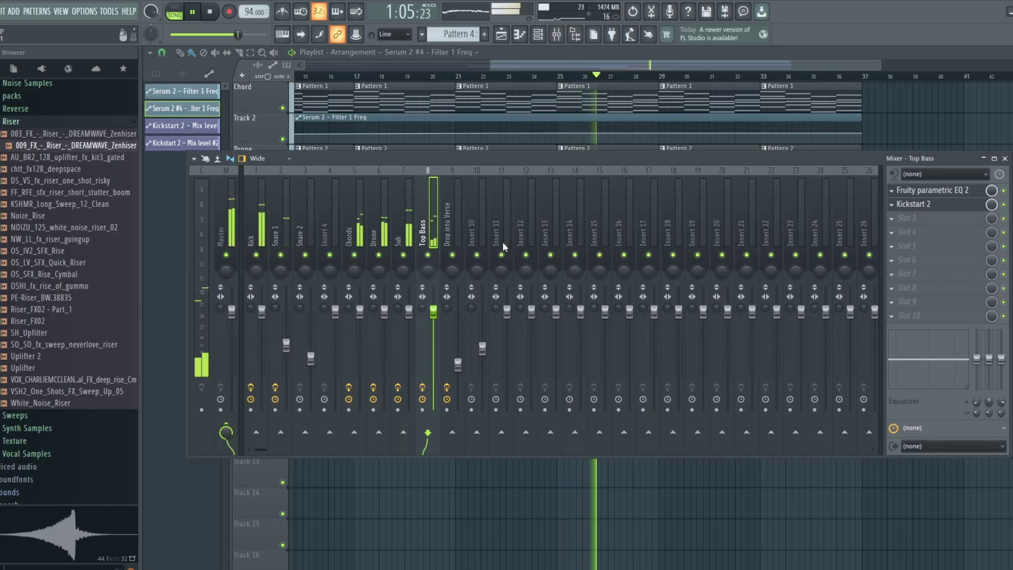
click(923, 205)
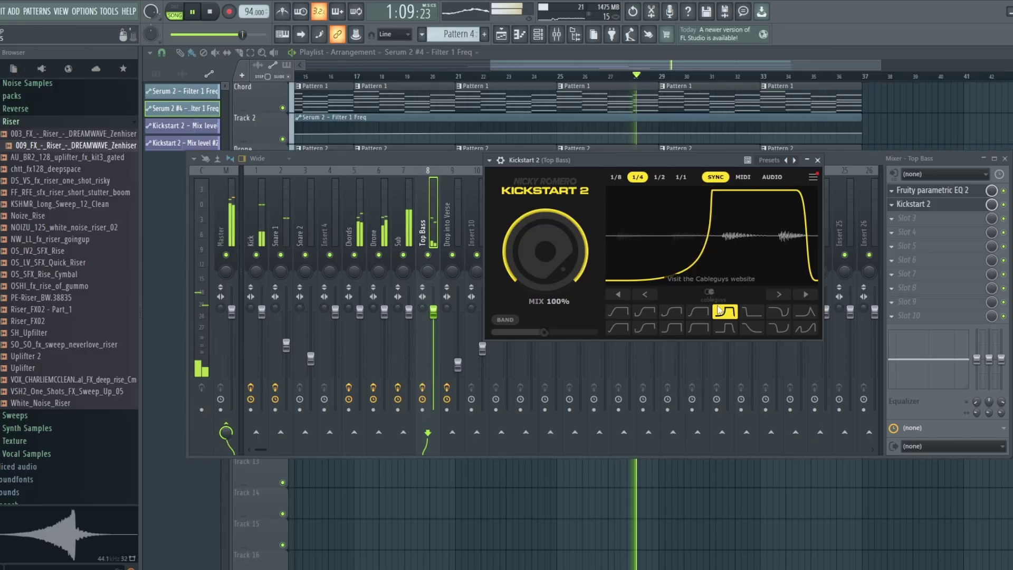
Compare other ducking curves in Top Bass's Kickstart 2, then return to the fifth shape in the first row
click(751, 311)
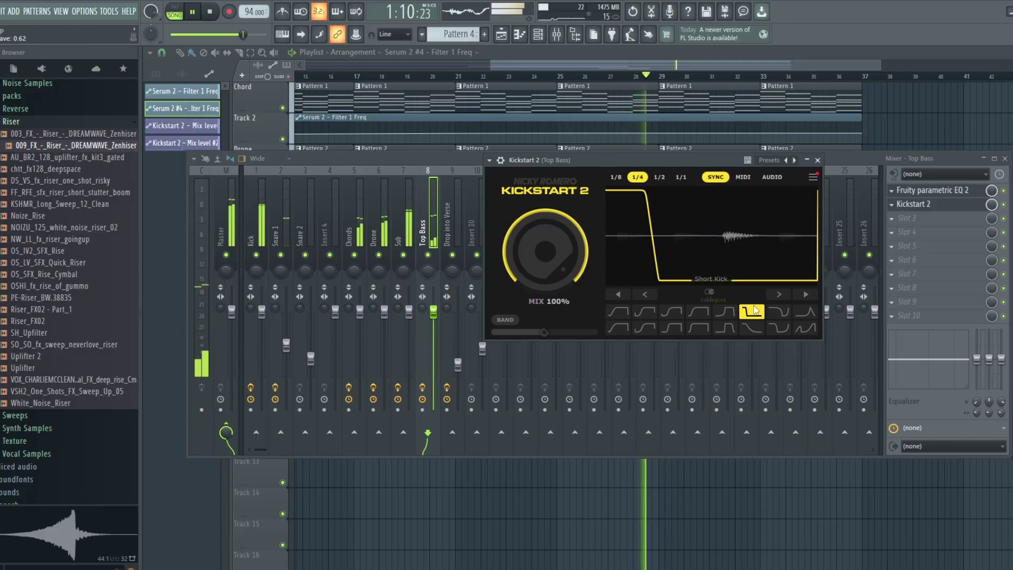
click(717, 310)
click(641, 329)
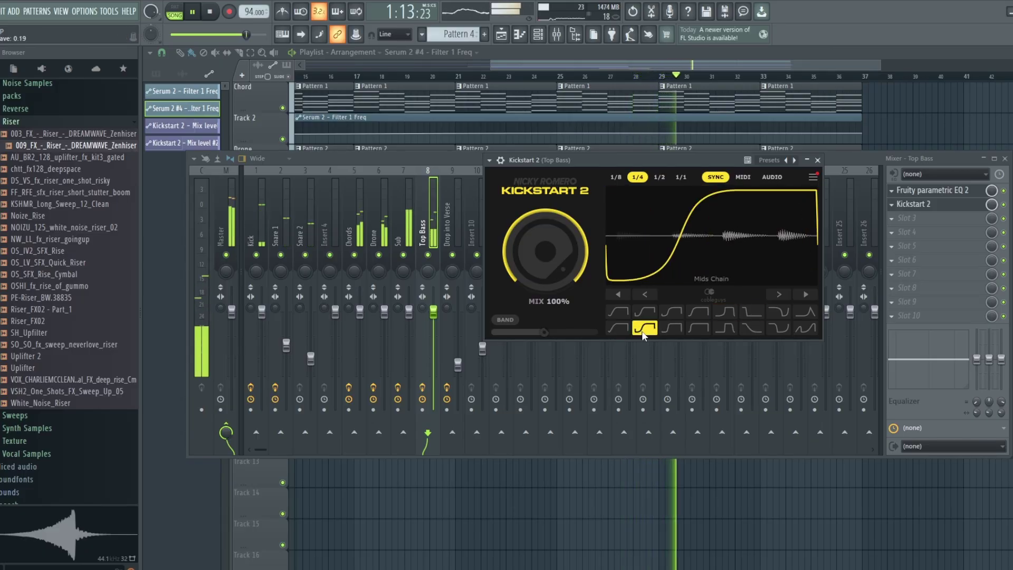
click(707, 314)
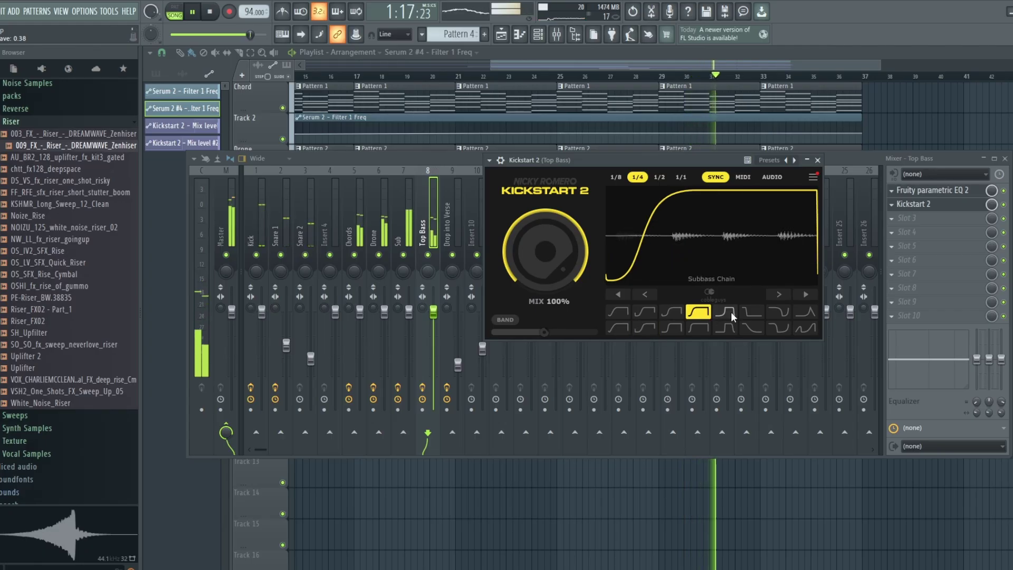
click(732, 313)
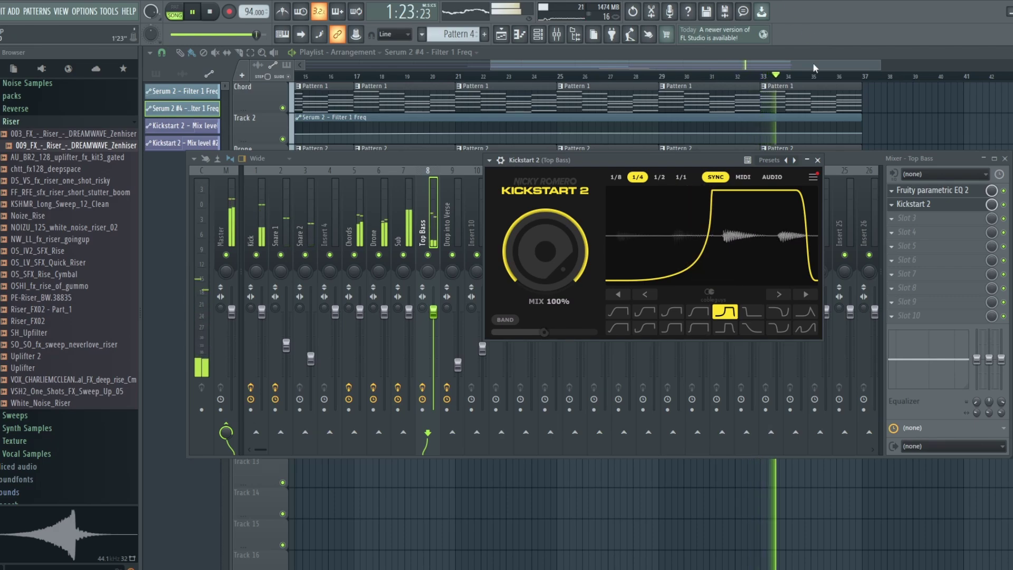
Replay the arrangement from bar 25 and bring the mixer back up with Top Bass selected
click(830, 61)
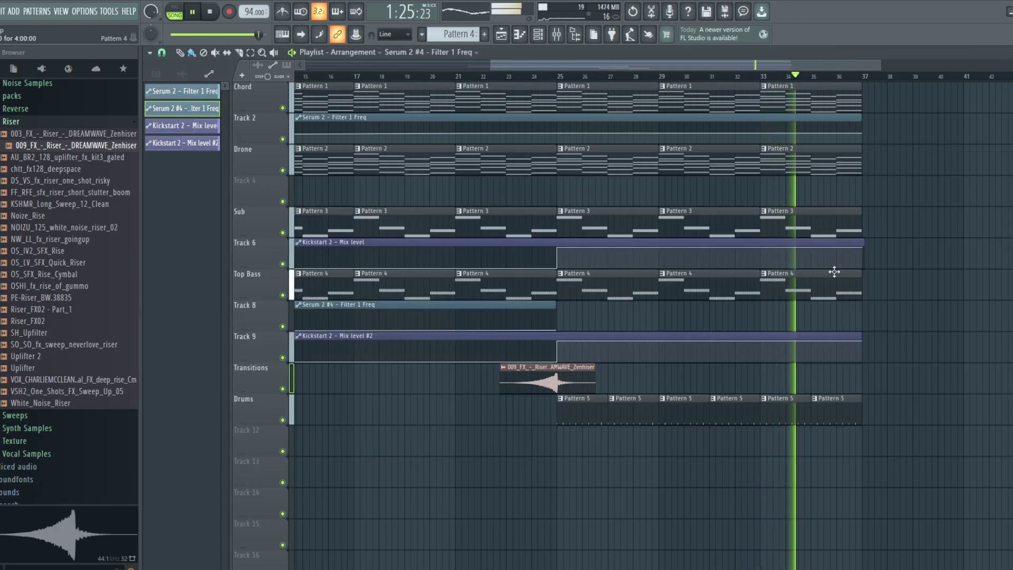
click(556, 37)
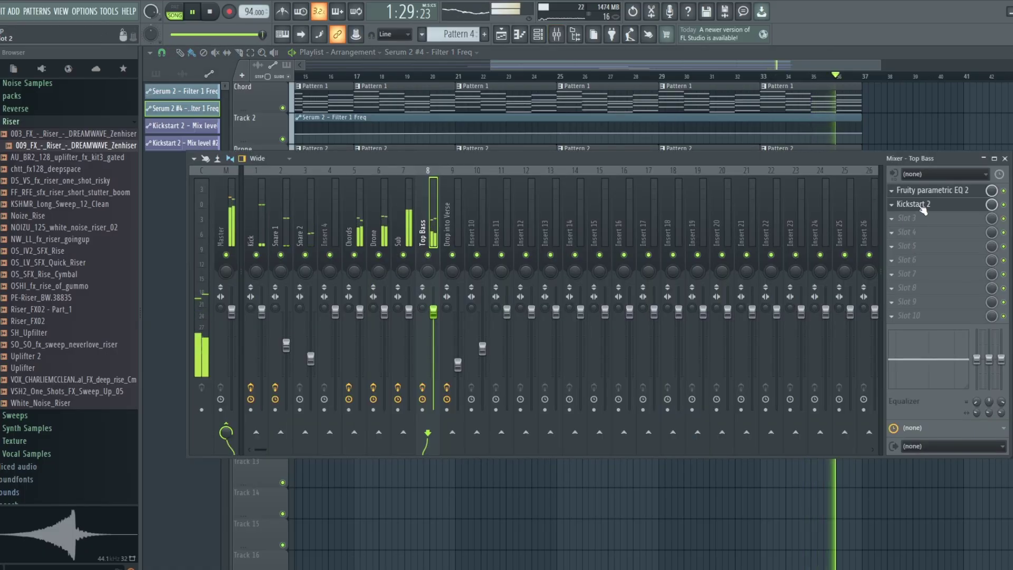
key(space)
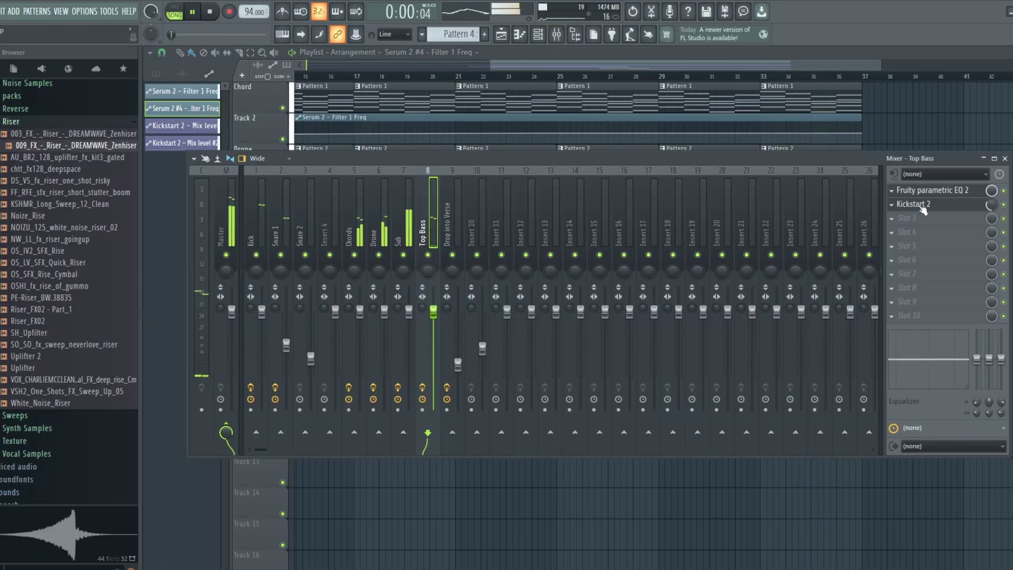
click(561, 77)
click(558, 34)
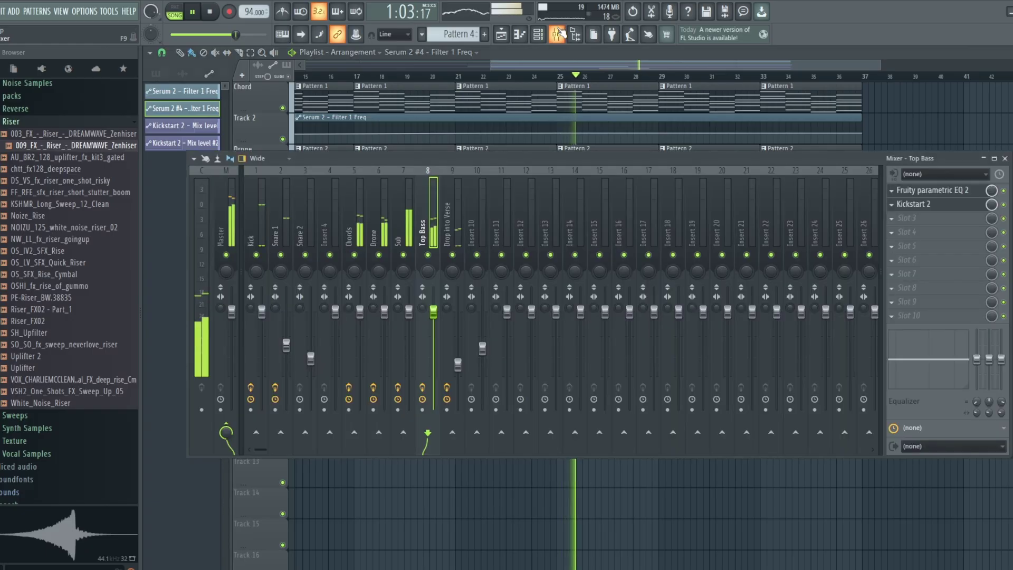
Shorten the ducking in Top Bass's Kickstart 2 by shifting the curve's rise earlier in the beat
click(923, 207)
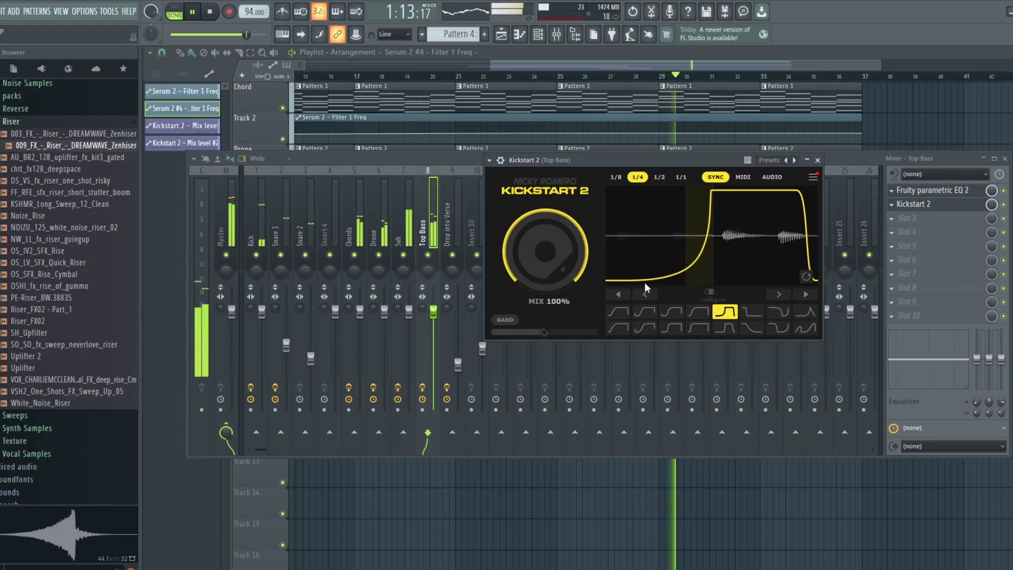
drag(644, 281, 623, 281)
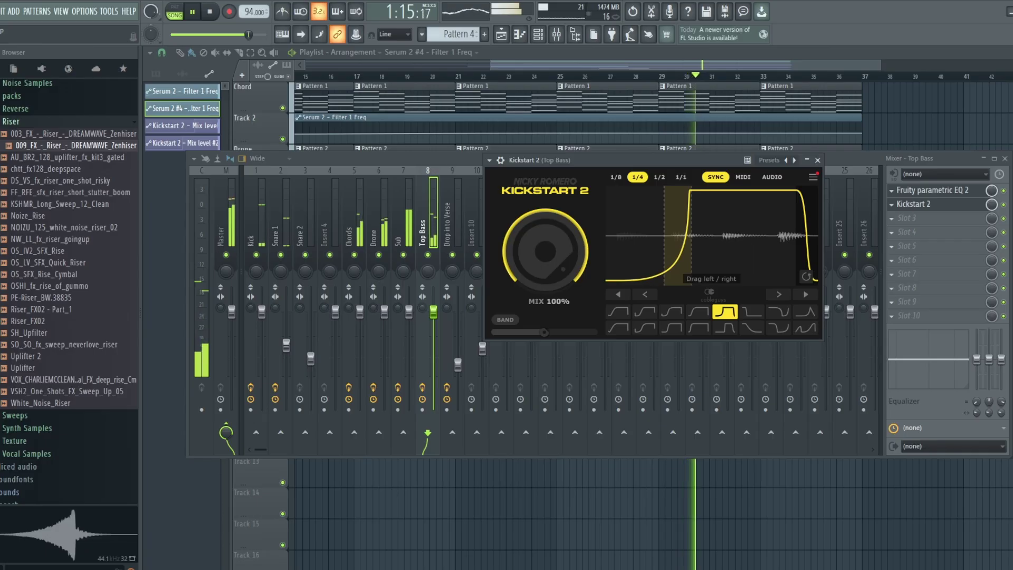
drag(677, 238, 675, 238)
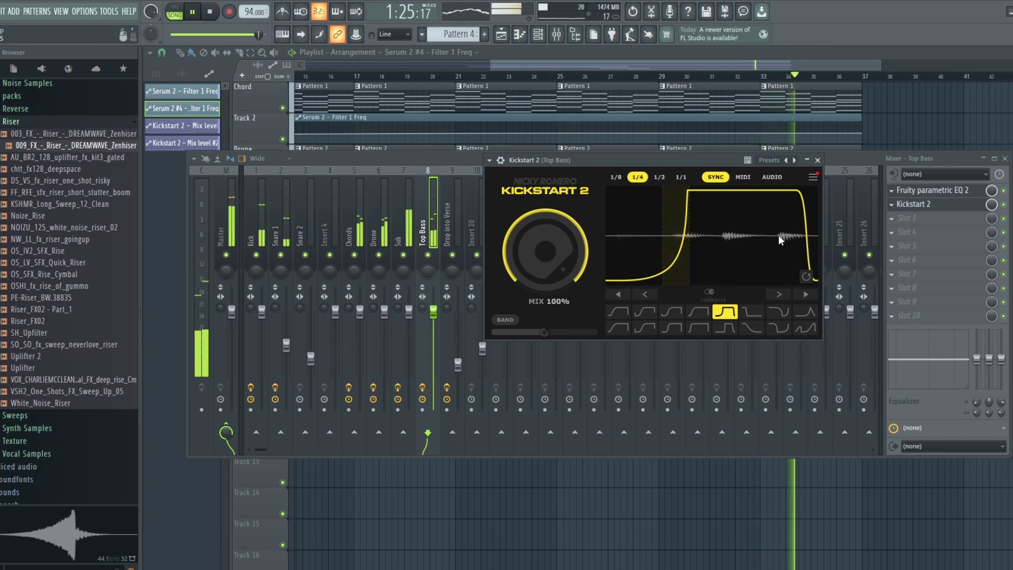
Close Top Bass's Kickstart 2 and the mixer, and replay the arrangement from bar 25 in song mode
click(818, 160)
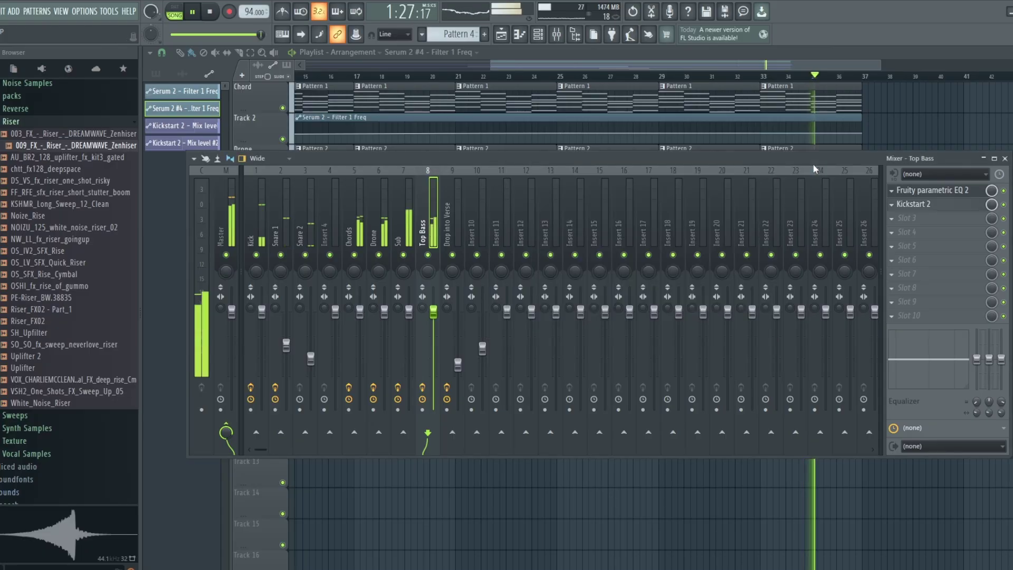
click(781, 64)
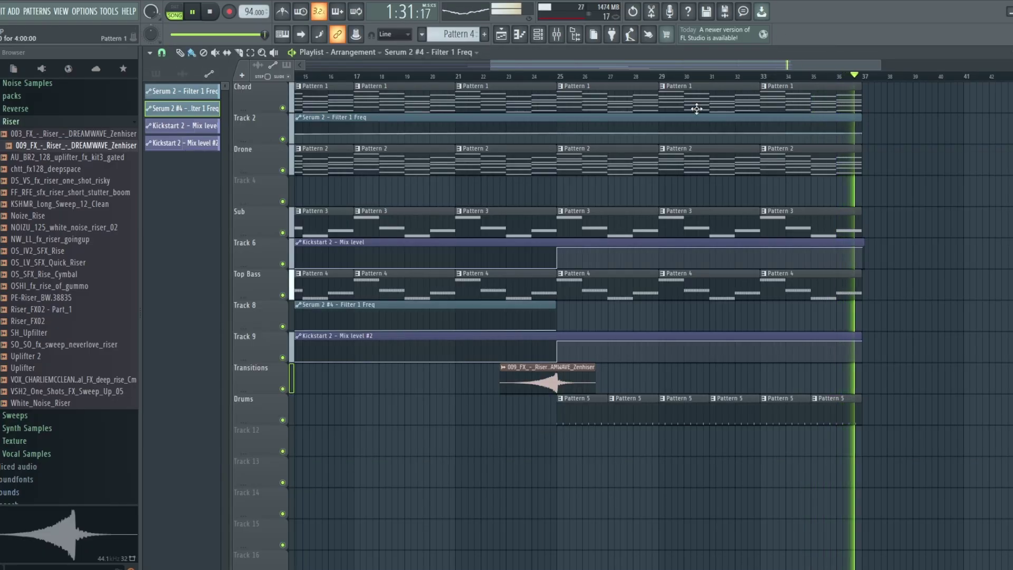
key(space)
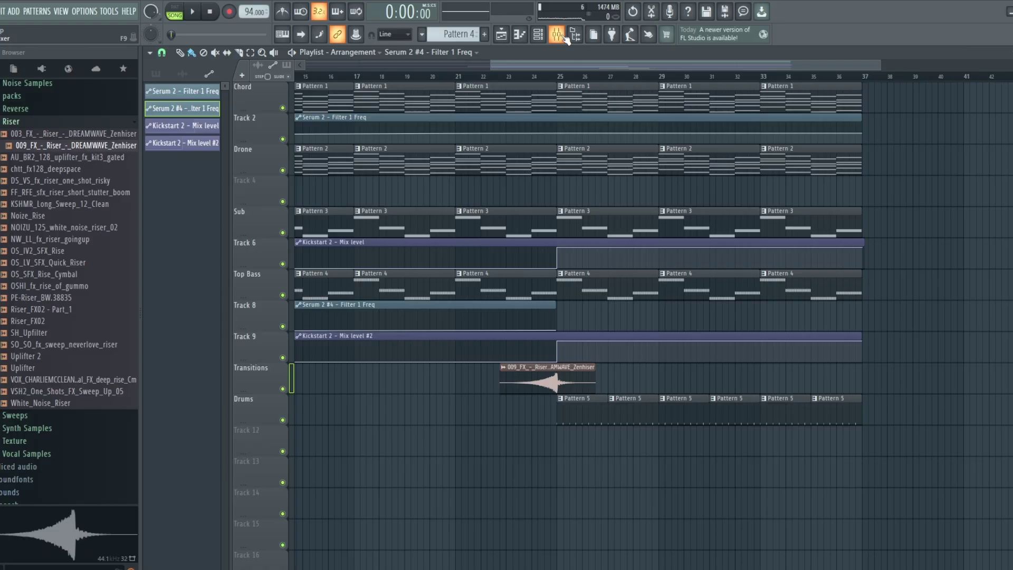
click(561, 78)
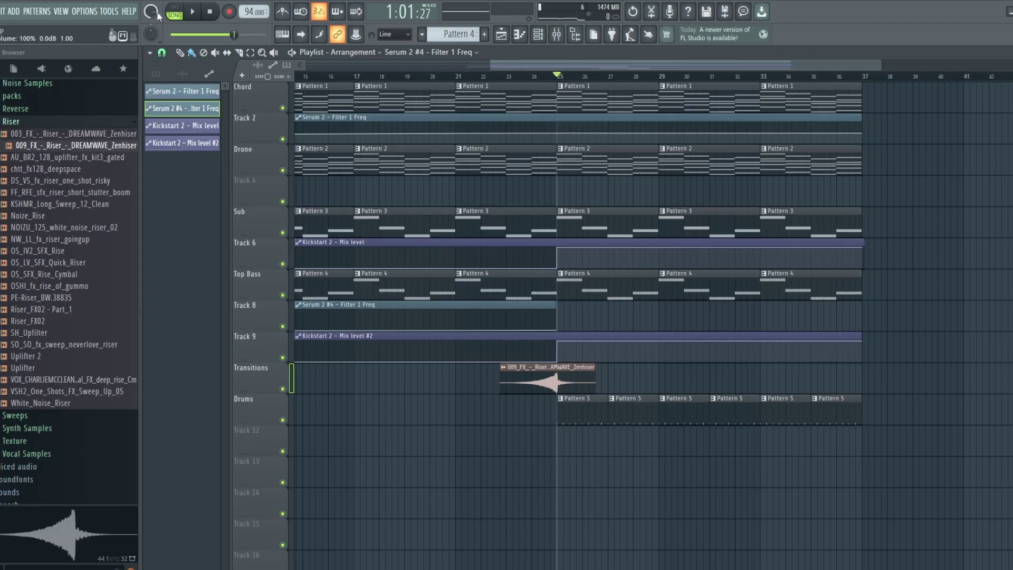
click(176, 11)
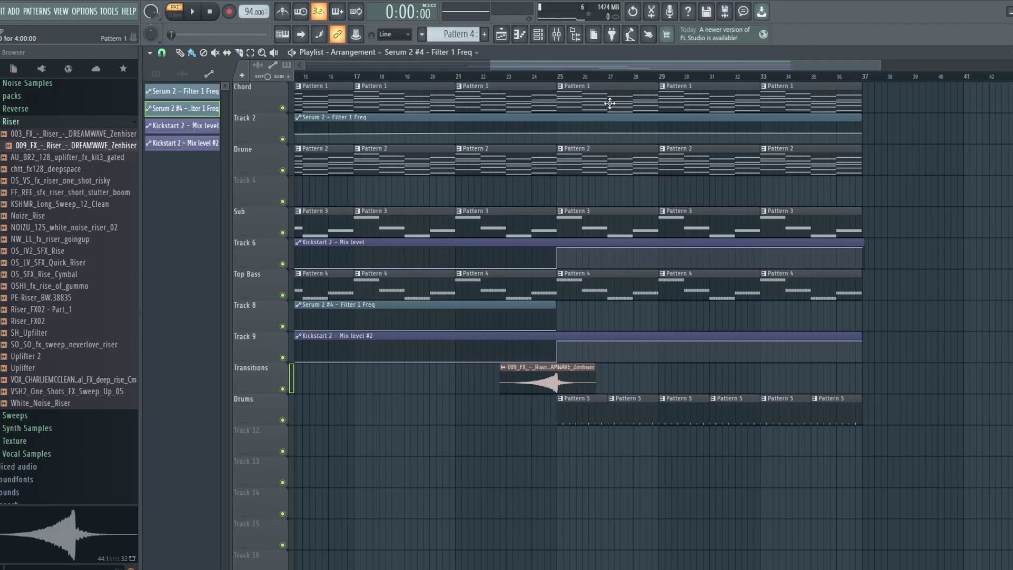
click(560, 79)
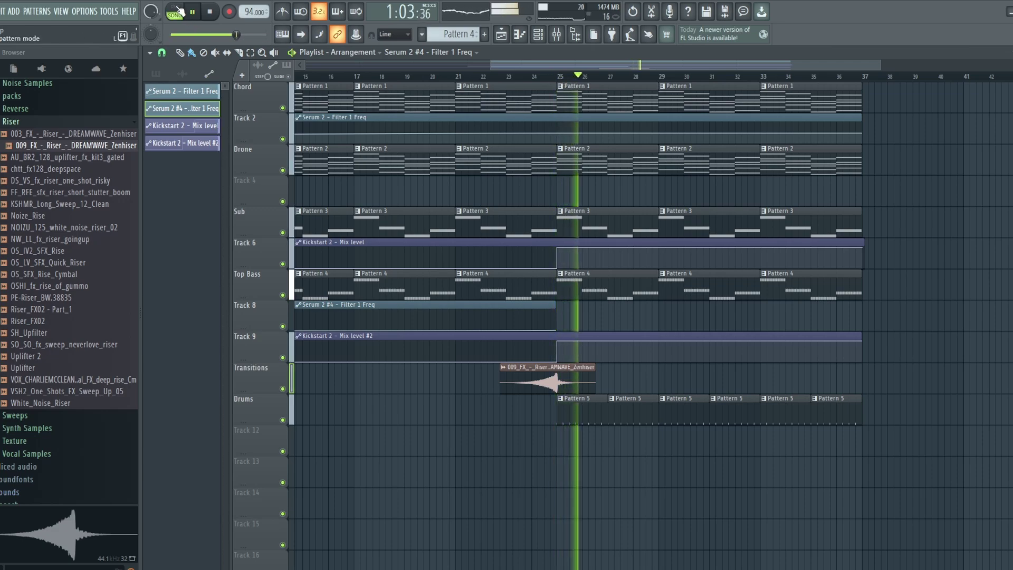
Lower the mix of Top Bass's Kickstart 2 to 78% during playback, then close its windows and stop the song
click(556, 35)
click(909, 204)
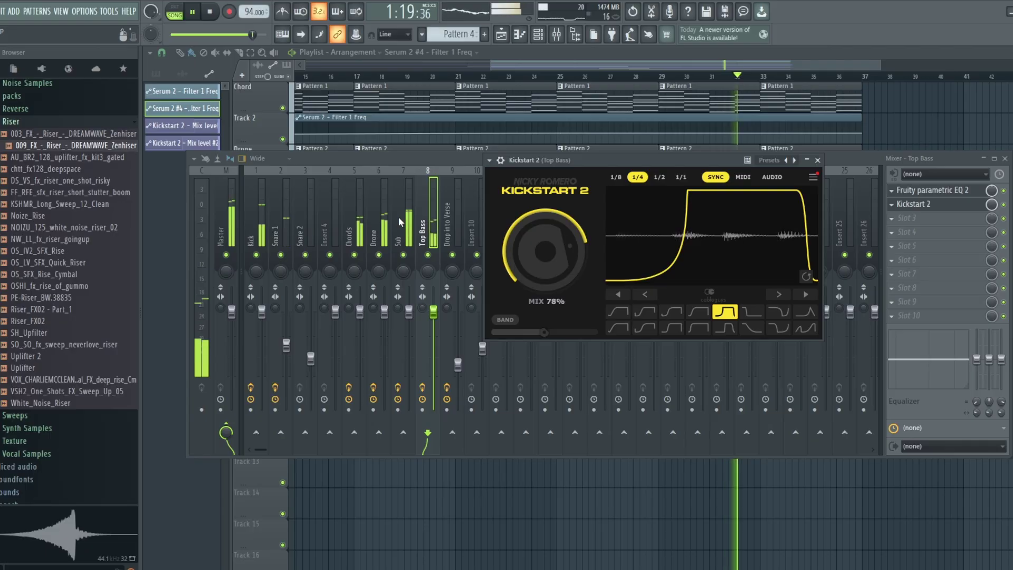
click(617, 63)
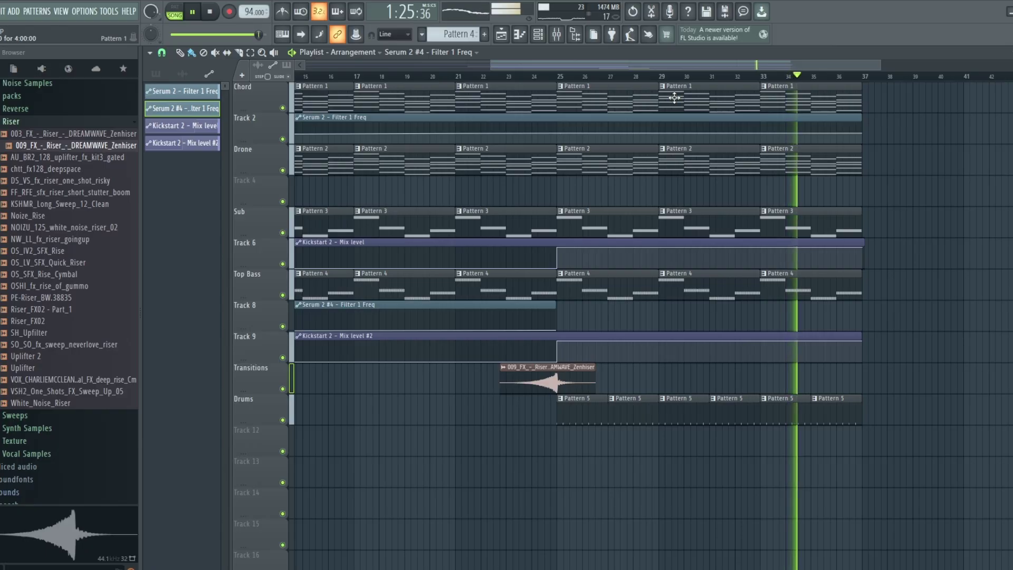
key(space)
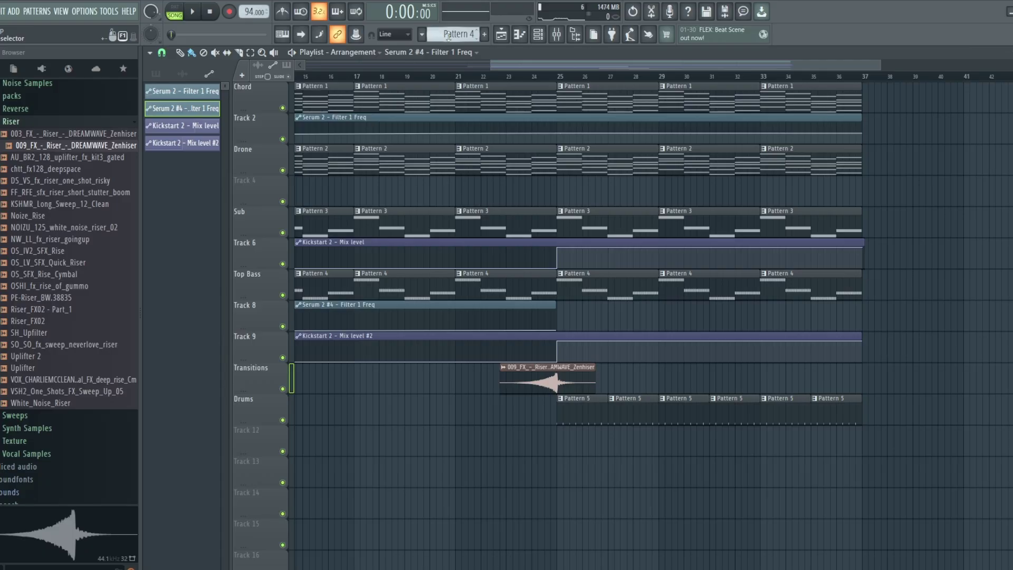
Select Pattern 5, show its channel rack and expand the Hat folder within the Drums samples
scroll(453, 34, down, 1)
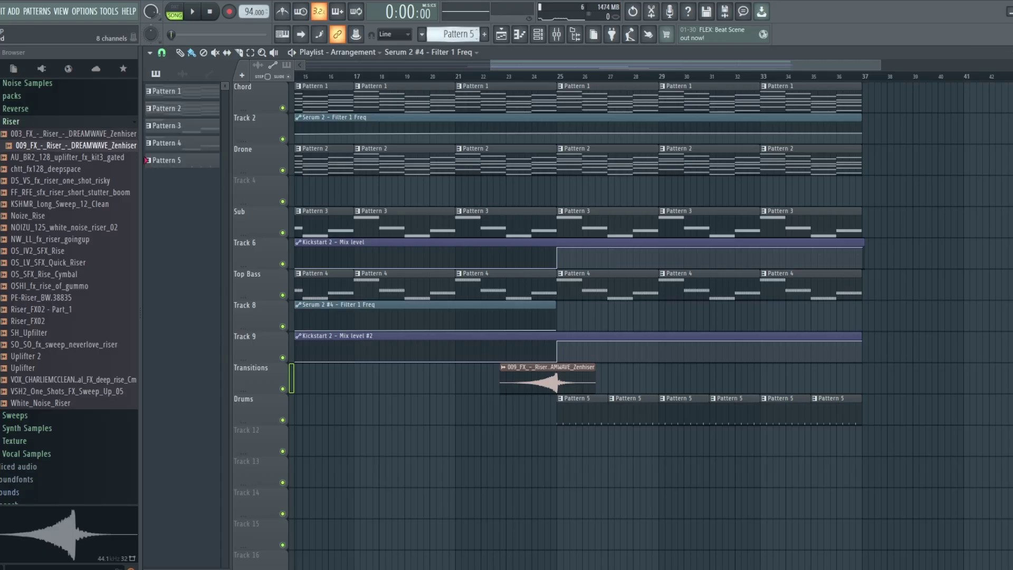
click(538, 34)
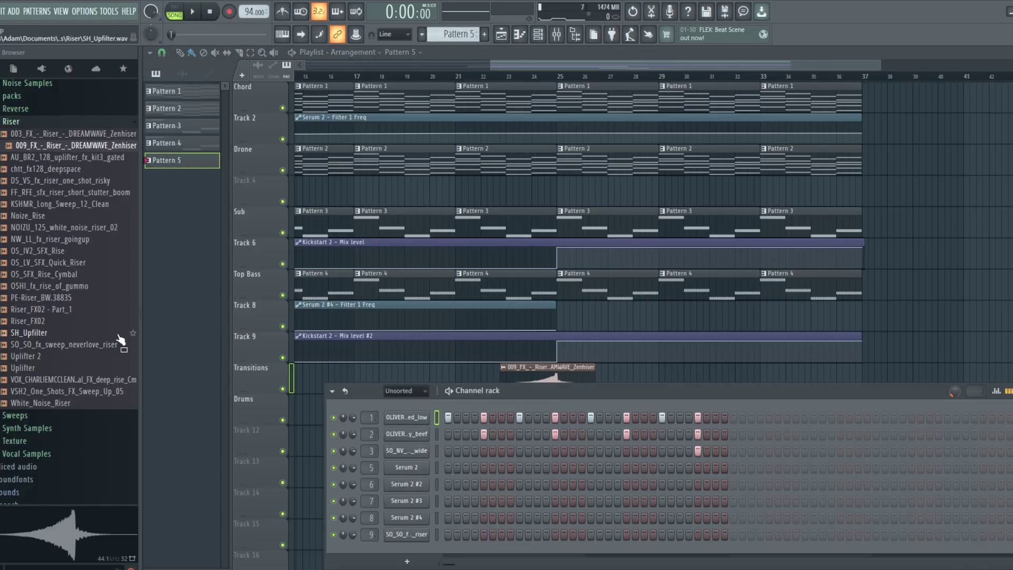
scroll(79, 295, up, 10)
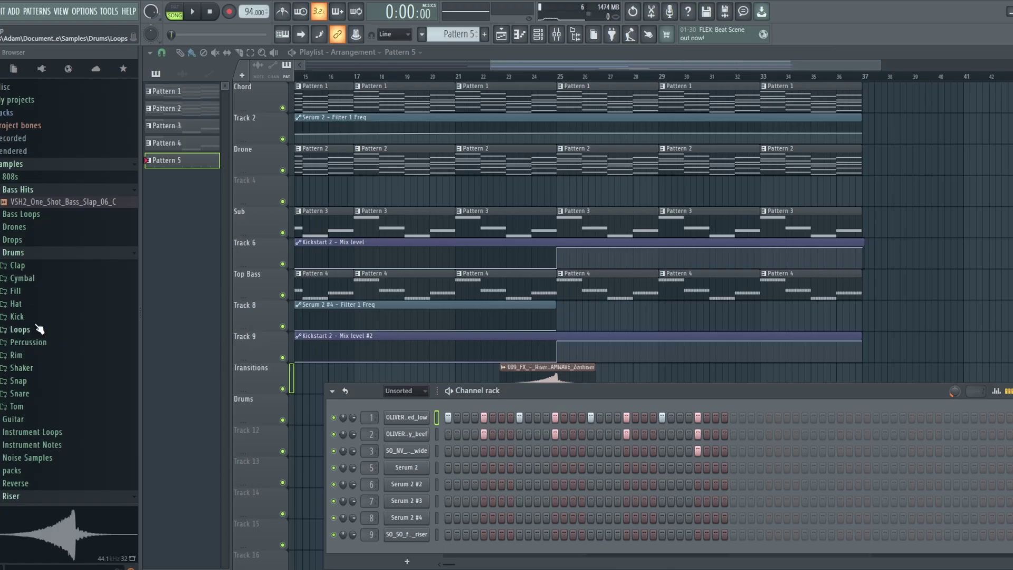
click(31, 305)
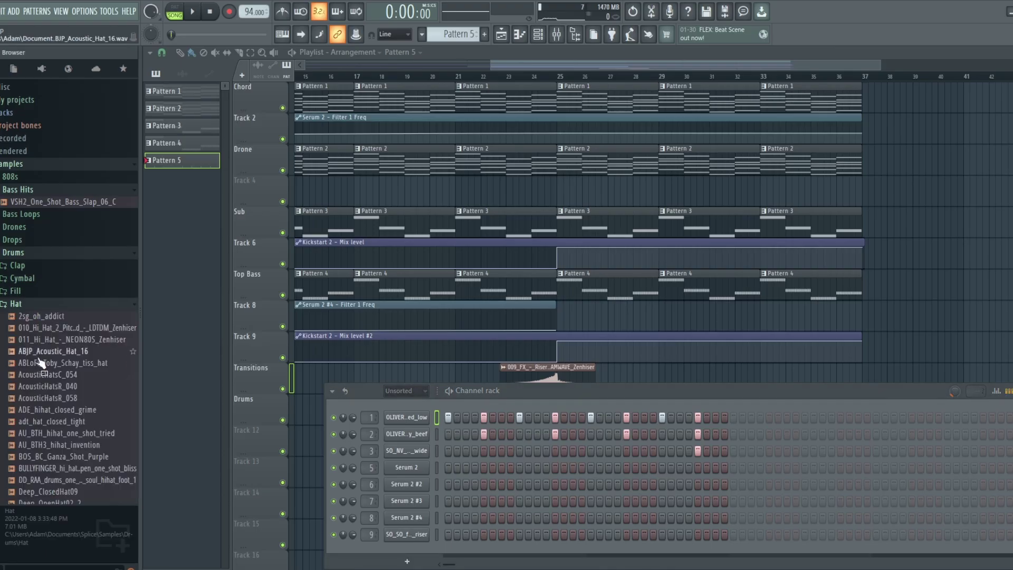
Audition hat samples in the first half of the Hat folder, including FF_AE_hat_closed_rays, dhg_hat_usg and Deep_ClosedHat09
click(51, 328)
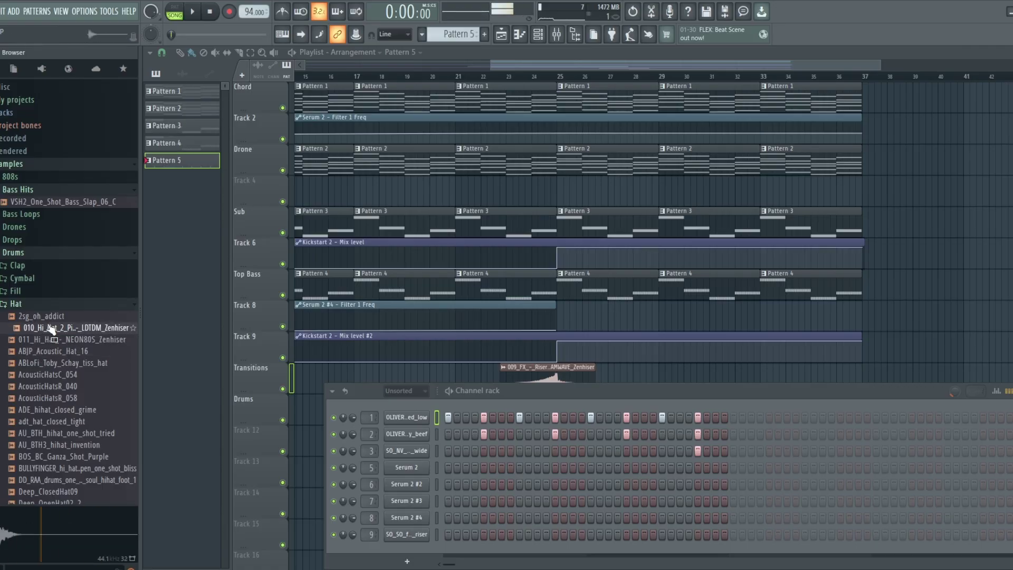
scroll(50, 326, down, 8)
click(53, 305)
click(53, 293)
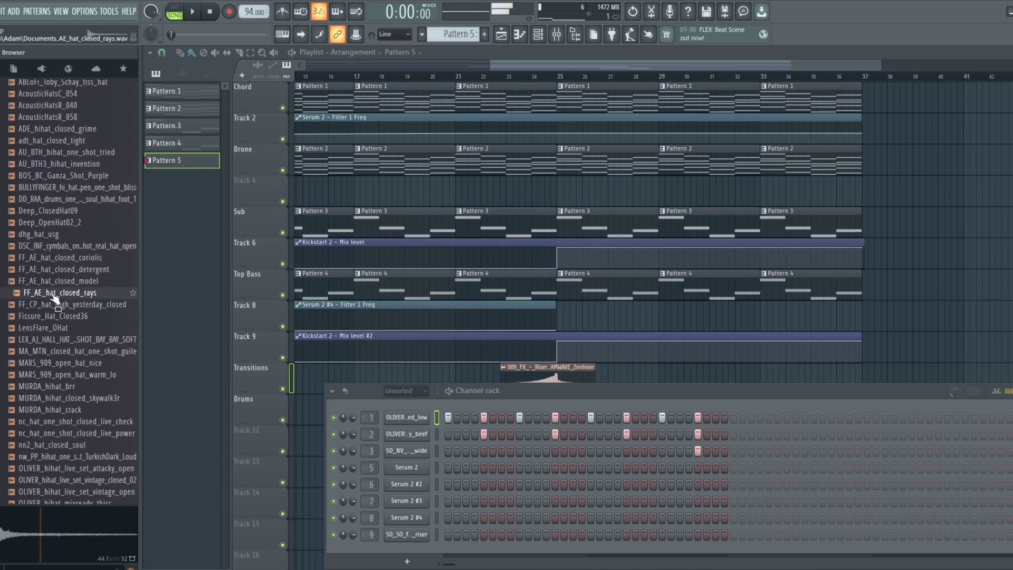
click(54, 270)
click(58, 246)
click(60, 234)
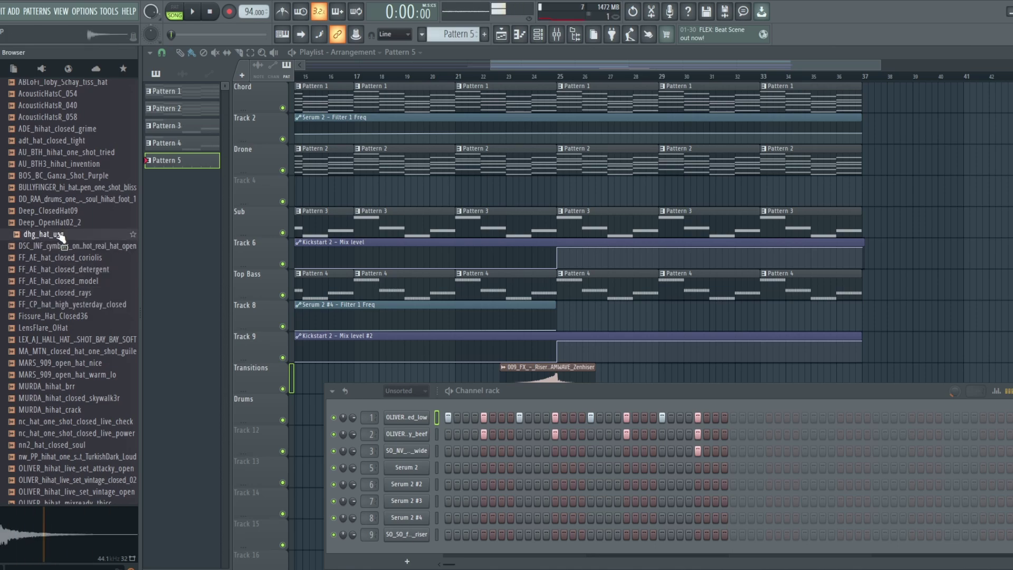
click(59, 223)
click(58, 211)
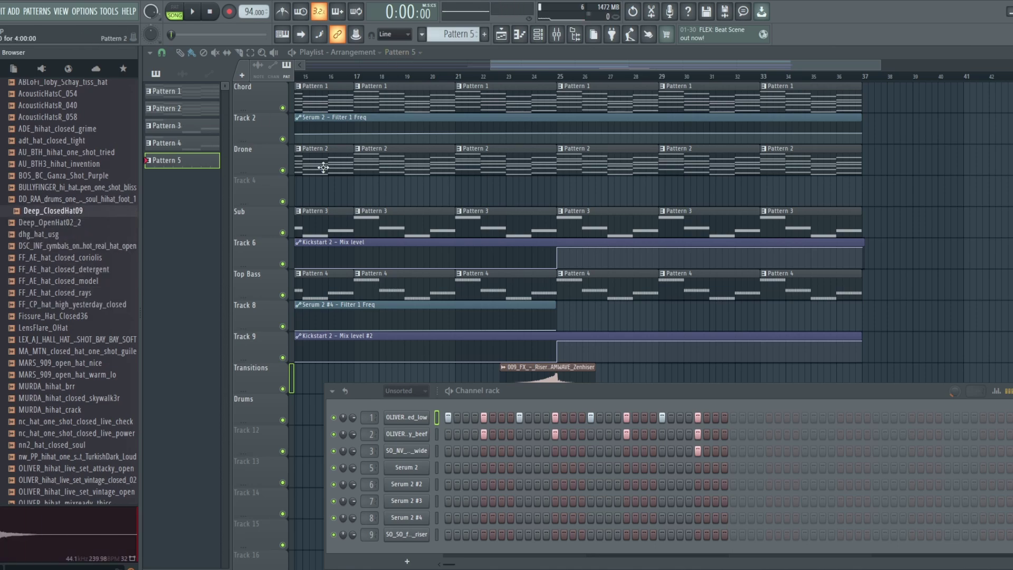
Audition the hats from LensFlare_OHat and MARS_909_open_hat_nice down to the nc_hat_one_shot closed samples
click(31, 328)
click(34, 363)
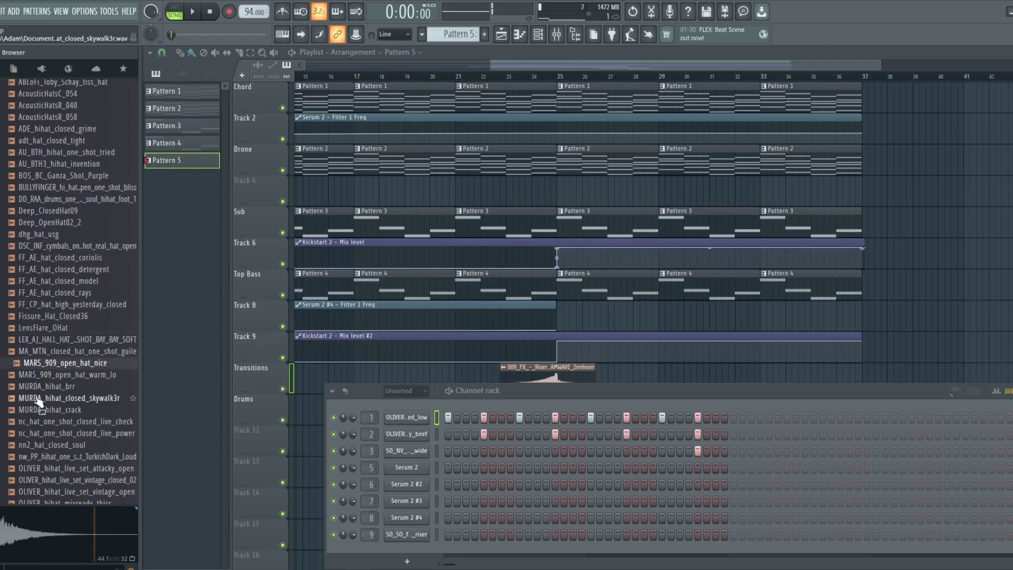
click(38, 399)
click(50, 432)
click(48, 410)
click(51, 421)
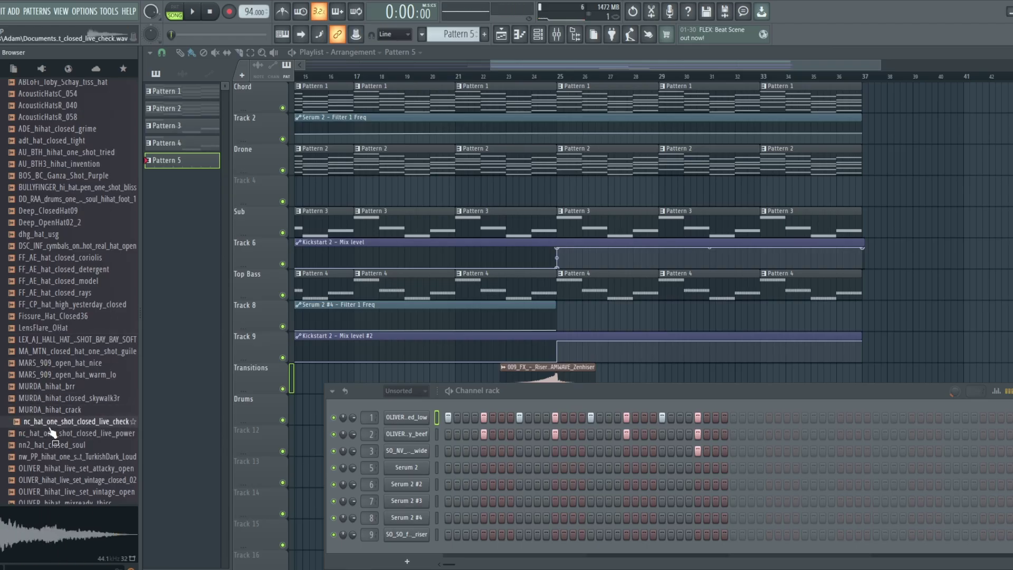
Audition hats further down the folder, comparing OS_RW_HiHat_Basic with OS_LN_Hat_Clean, PMAL_Open_hihat_let_me_know and neighbouring samples
scroll(51, 433, down, 5)
click(53, 386)
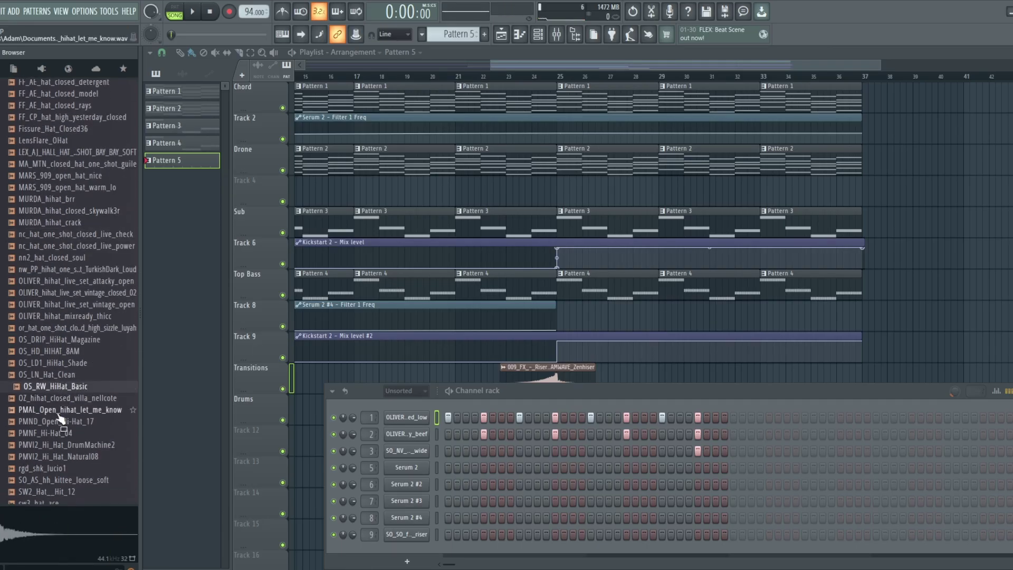
click(59, 413)
click(63, 400)
click(67, 387)
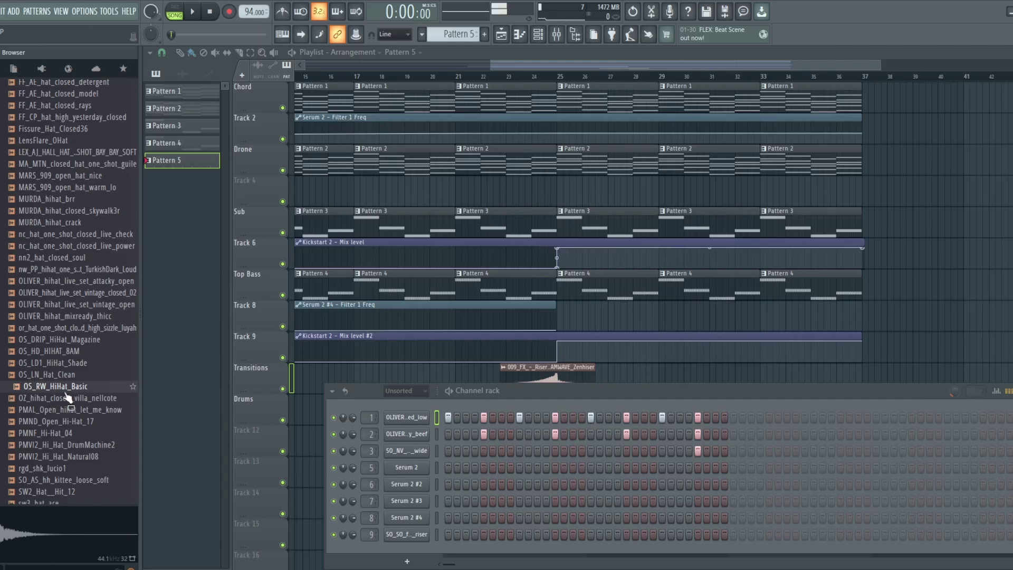
click(52, 445)
click(51, 374)
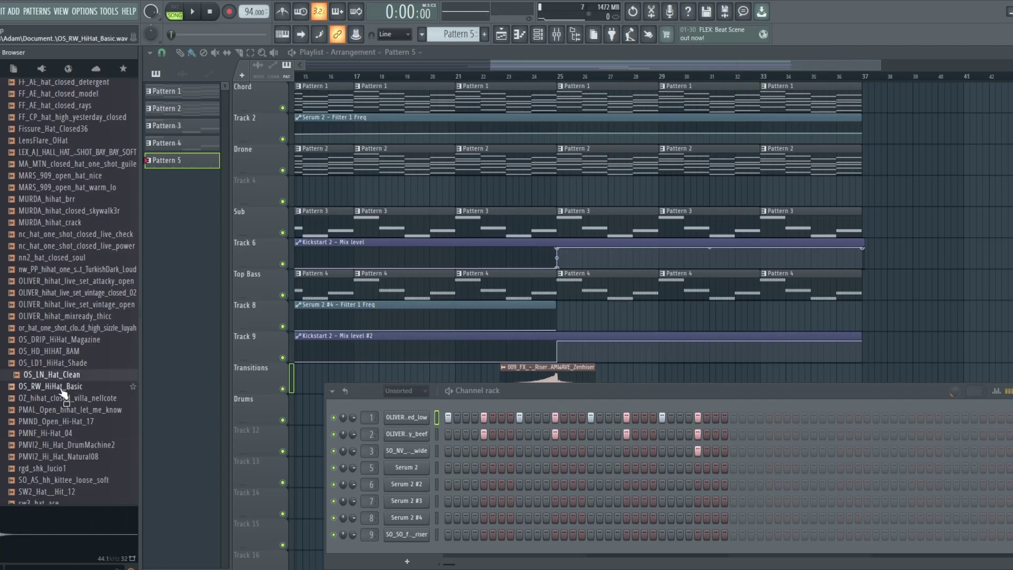
Add OS_RW_HiHat_Basic as a new channel below the third drum channel and route it to mixer track 4
click(62, 389)
drag(63, 393, 420, 457)
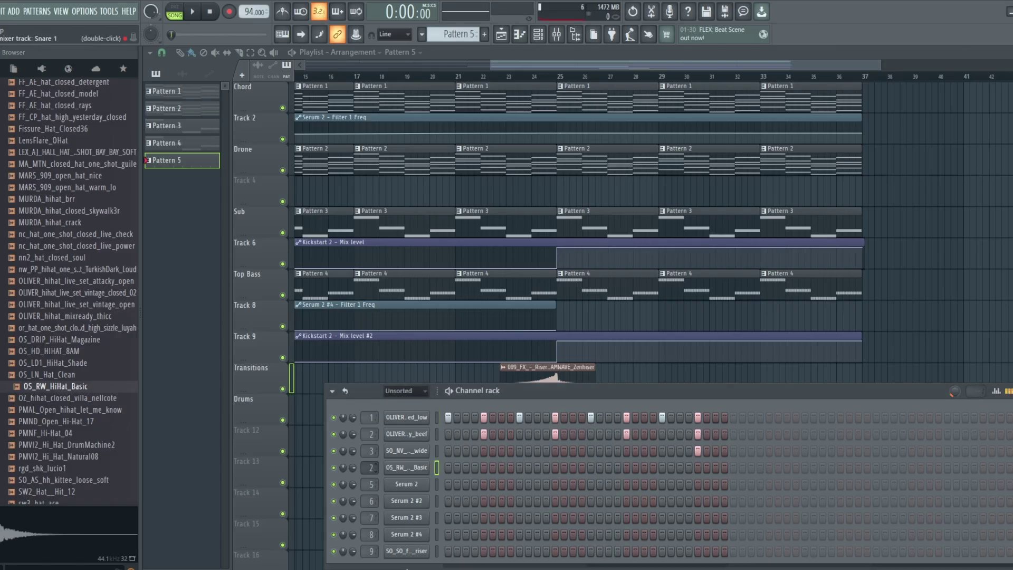
click(538, 34)
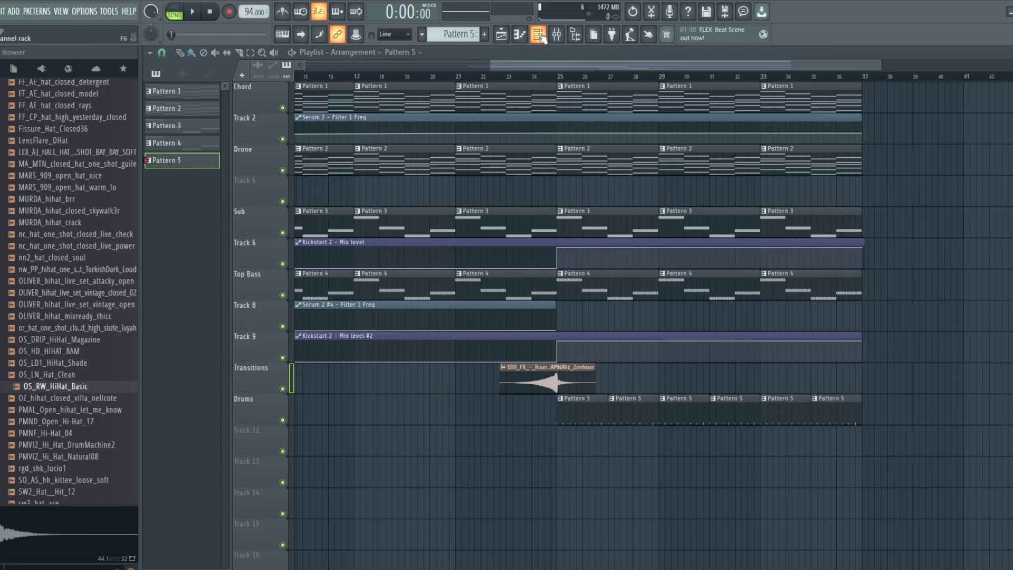
Rename mixer track Insert 4 as Hi Hat and lower its fader to about the level of Snare 1
click(557, 34)
right_click(323, 237)
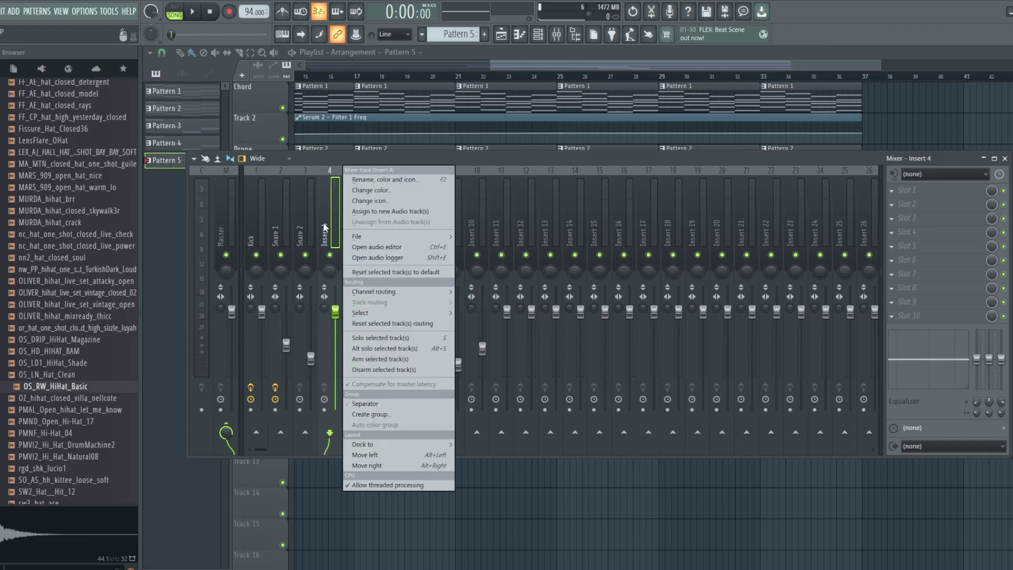
click(396, 179)
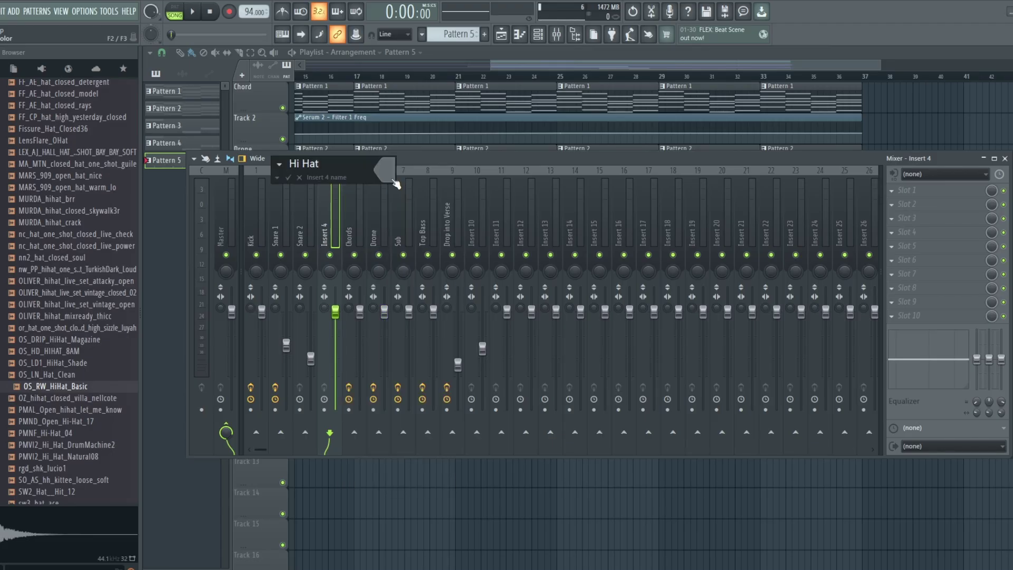
key(Return)
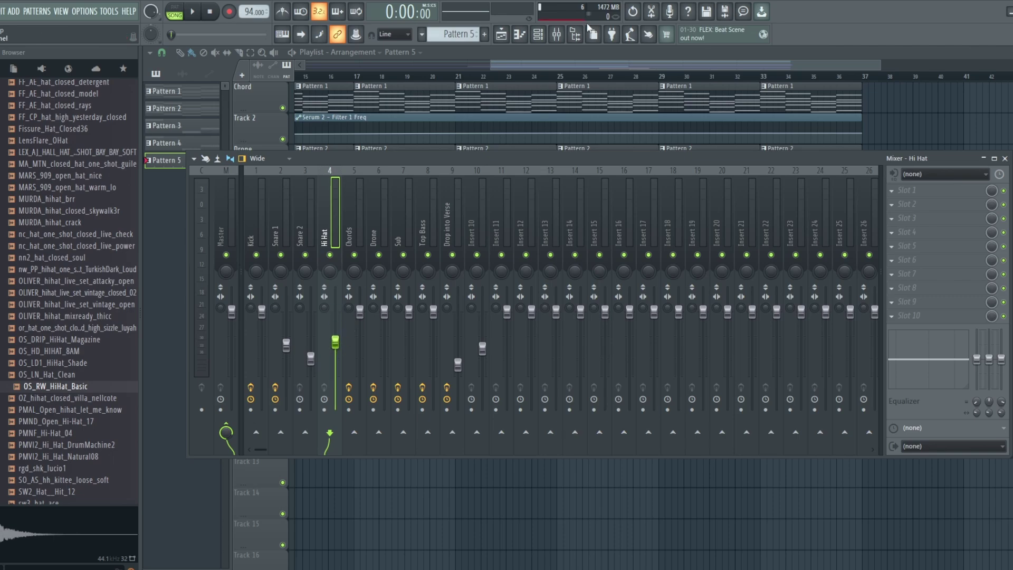
click(557, 35)
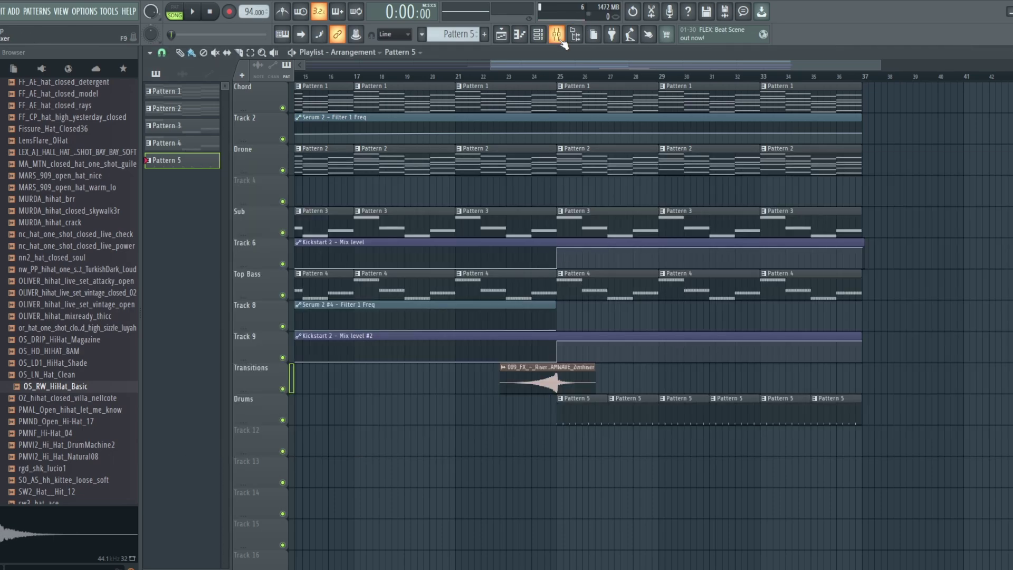
Program hi-hat hits on steps 3-4, 7-8, 11-12, 15-16 and 19-20 of Pattern 5, and play it in pattern mode
click(557, 35)
click(537, 36)
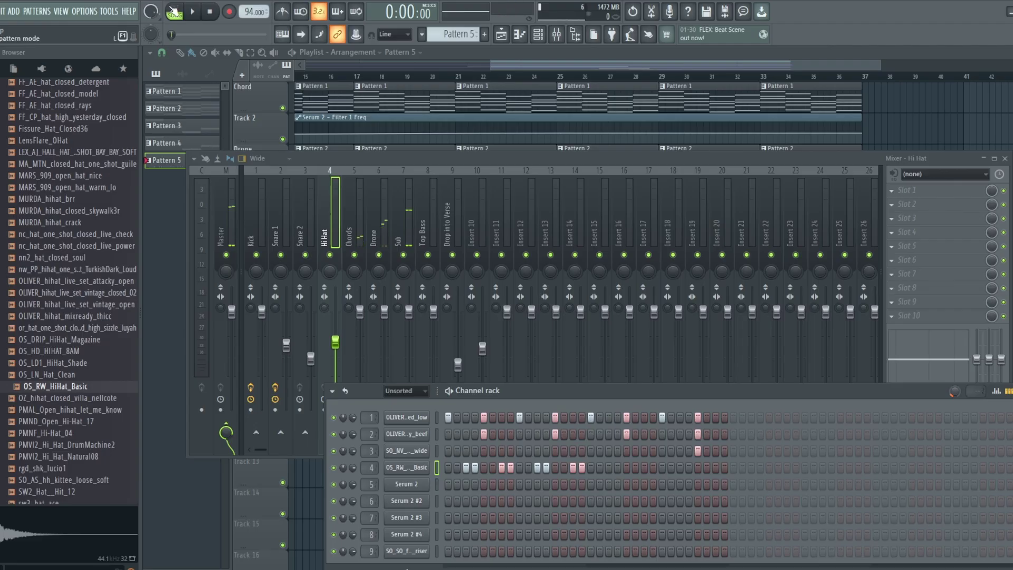
click(617, 468)
key(space)
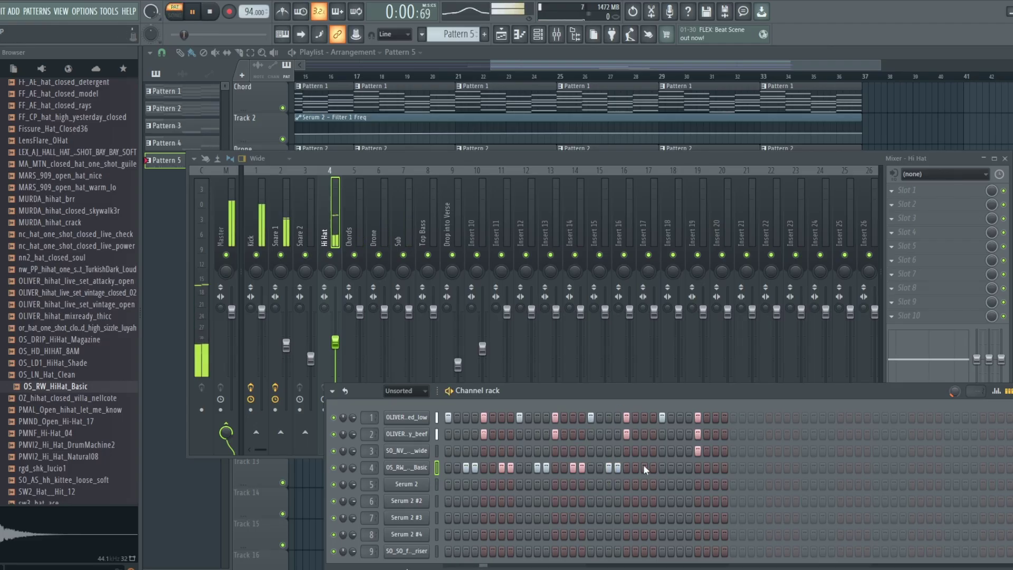
Complete the hi-hat row with hits on steps 23-24, 27-28 and 32 during playback, then stop
click(644, 467)
click(654, 468)
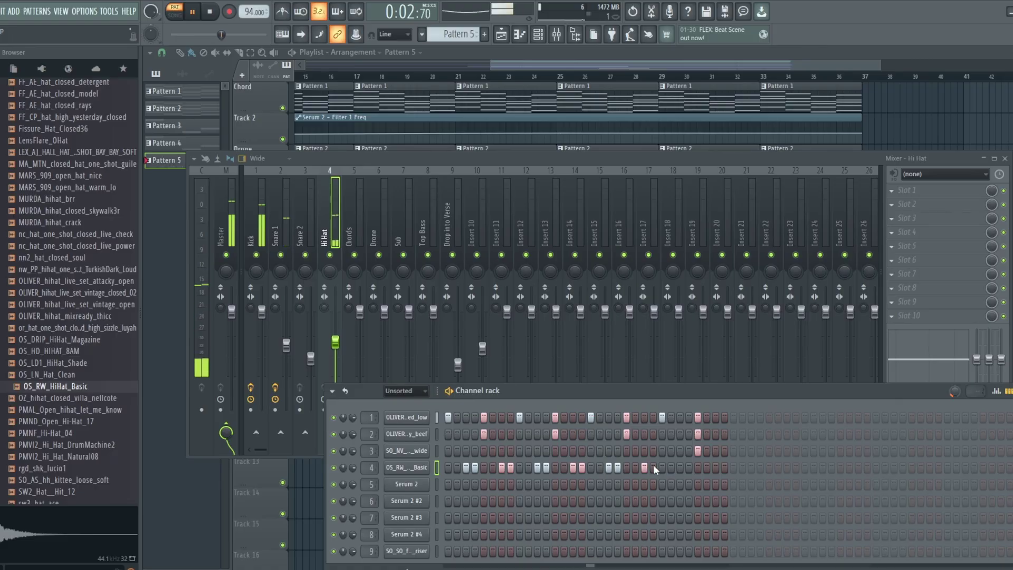
click(679, 467)
click(689, 467)
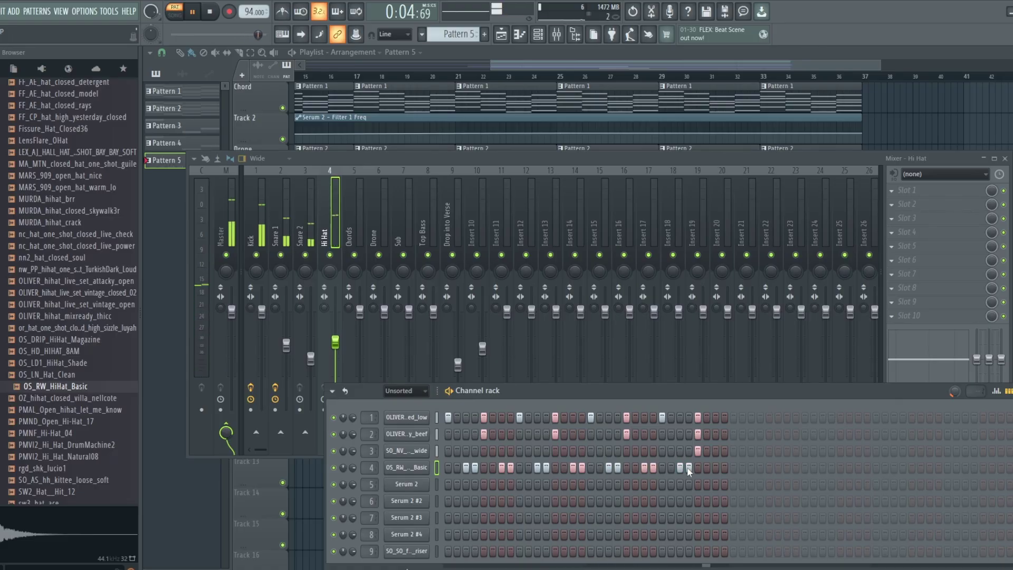
click(724, 468)
key(space)
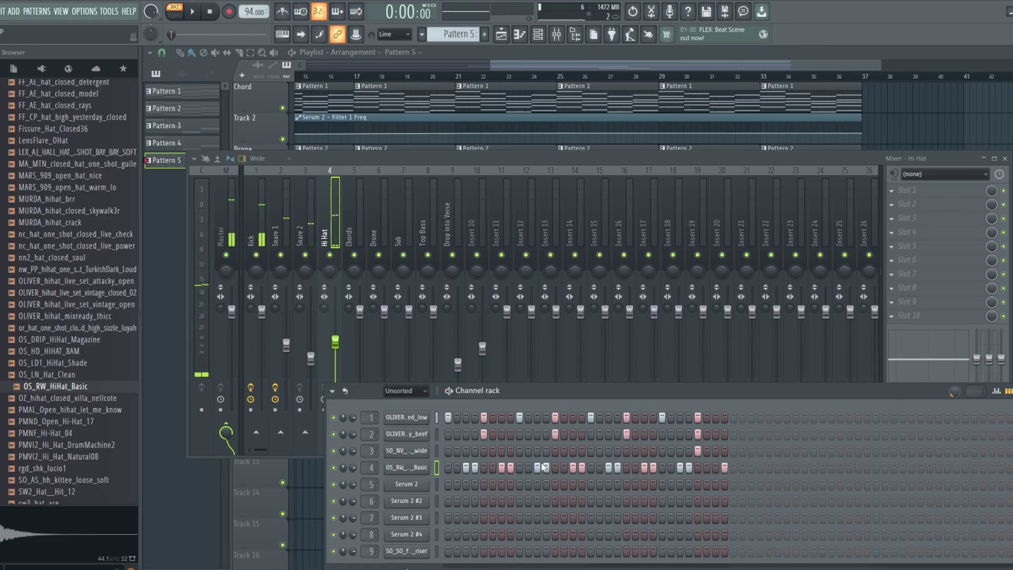
Thin out the hi-hat row by removing the hits on steps 4, 12, 20 and 28, and add one on step 31
key(space)
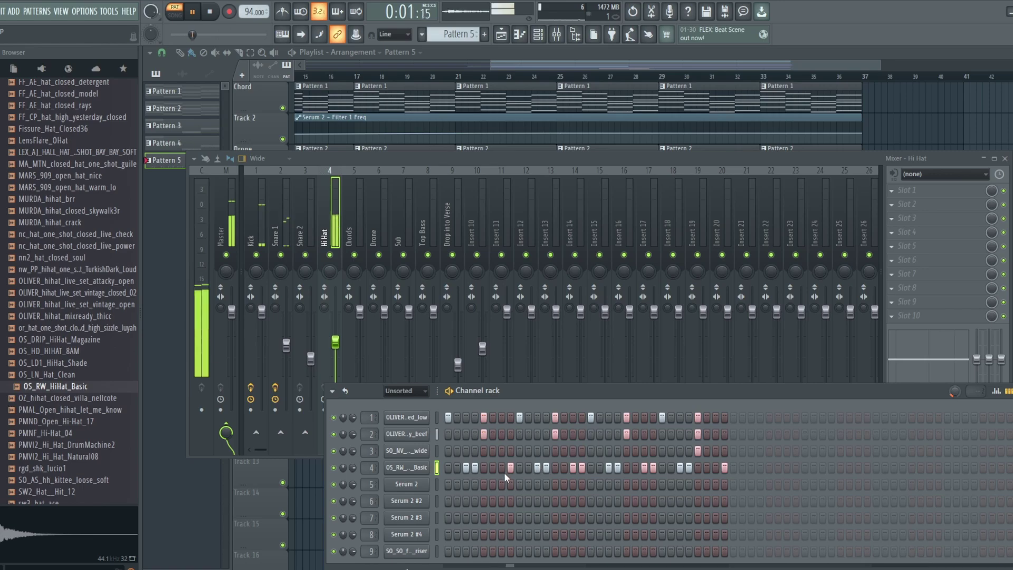
key(space)
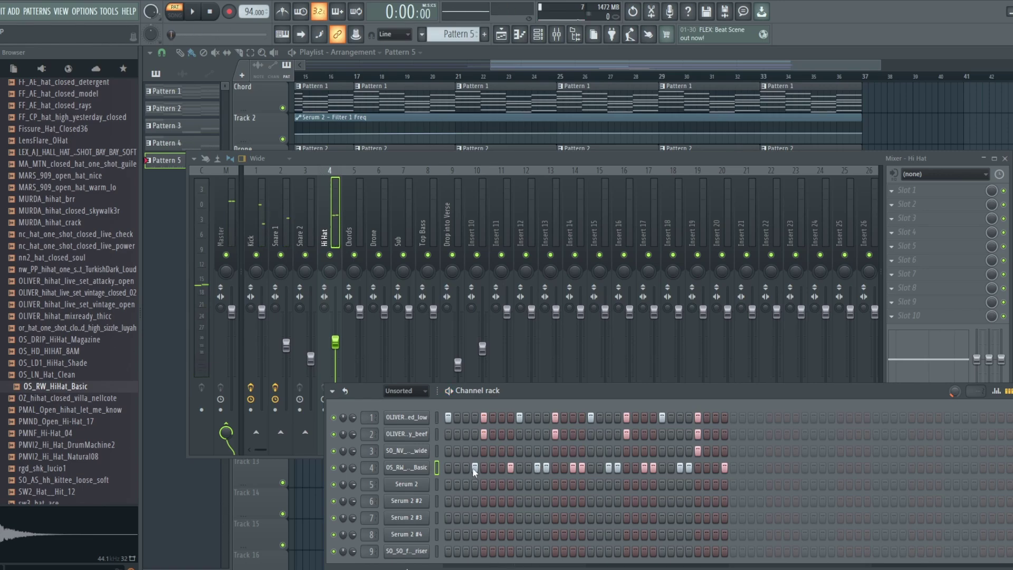
click(502, 468)
key(space)
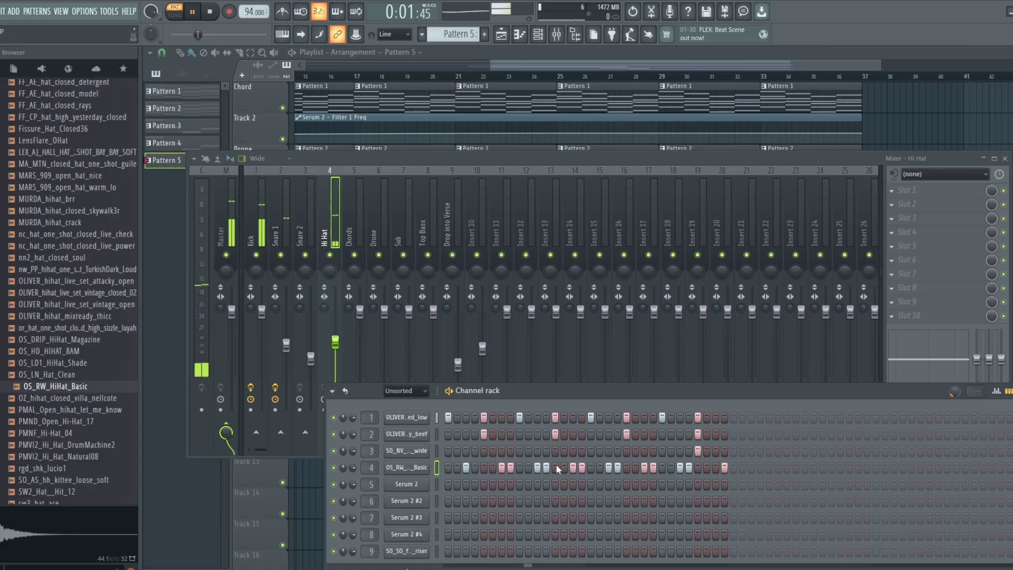
key(space)
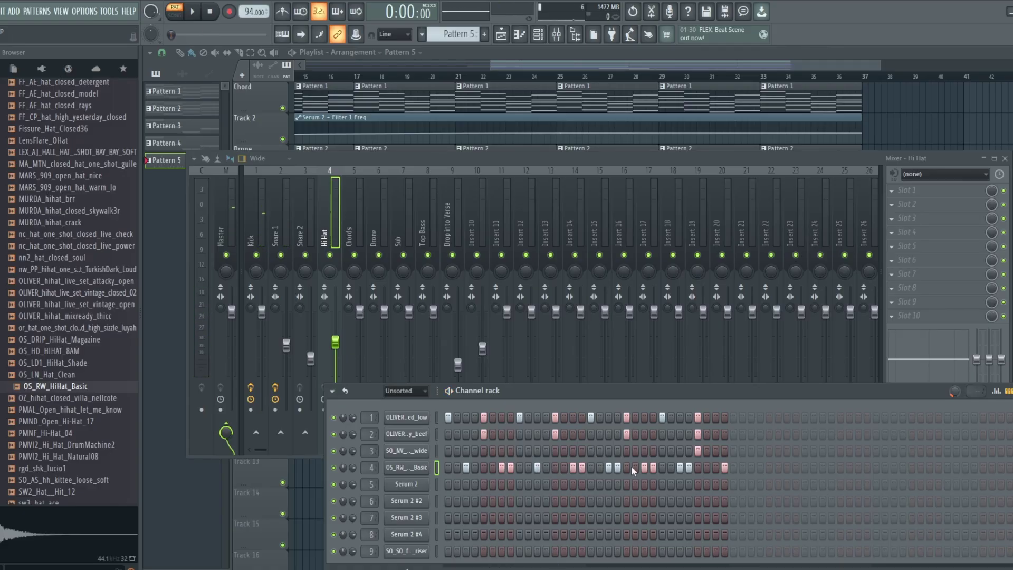
click(617, 467)
key(space)
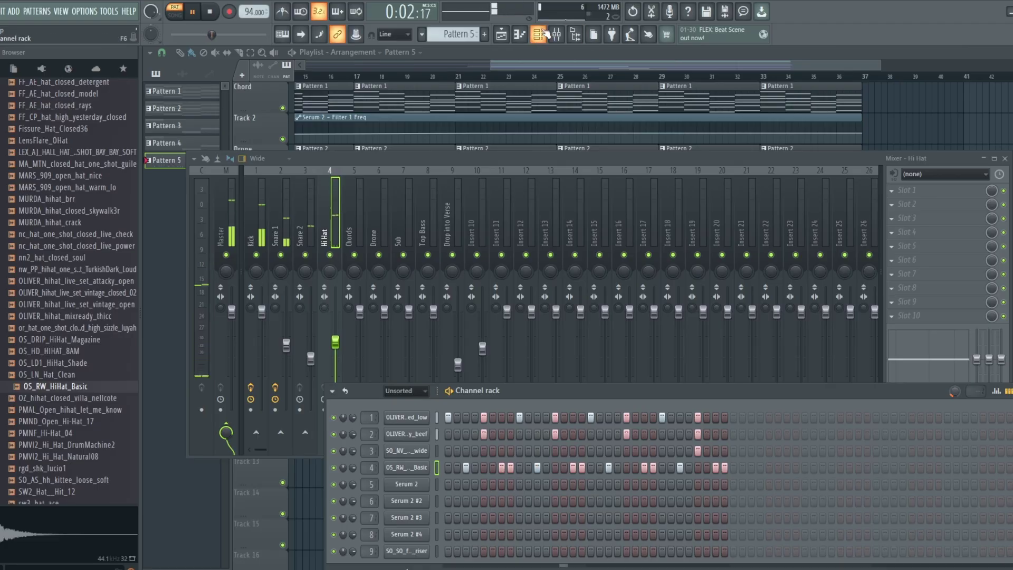
Play the song from bar 25, pan the Hi Hat mixer track about 34% right and lower its fader to -17.1 dB
click(502, 35)
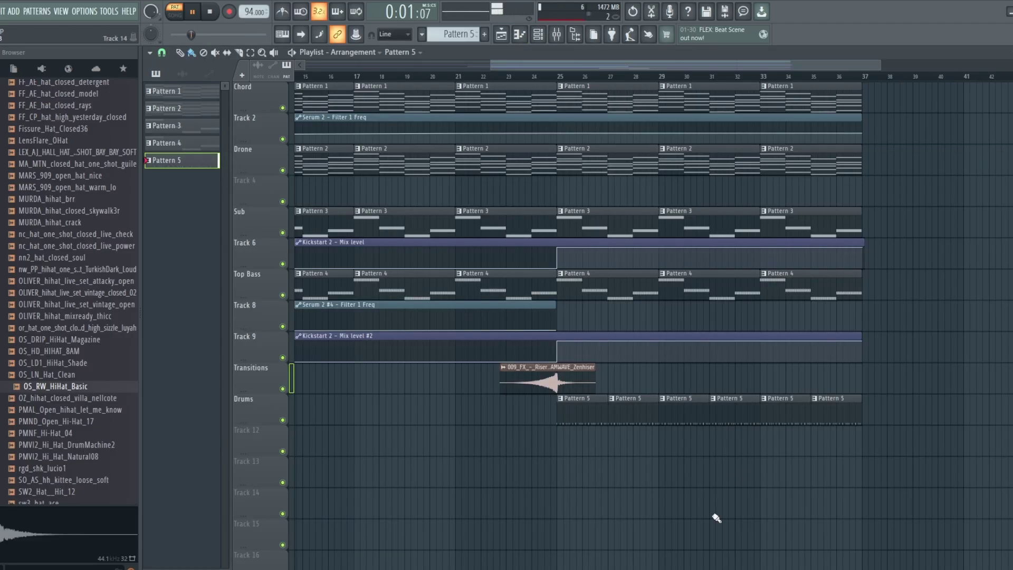
click(542, 80)
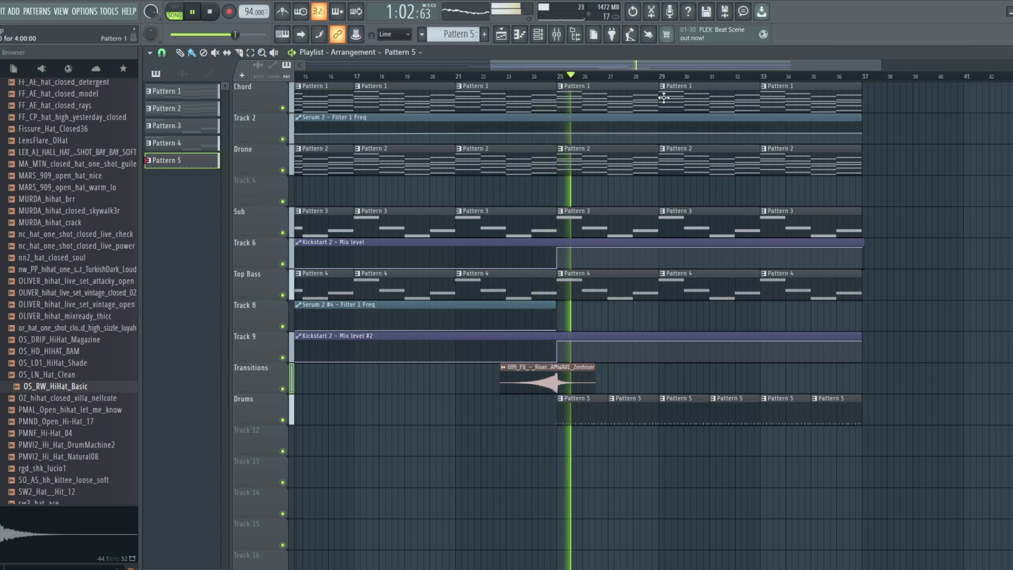
key(F9)
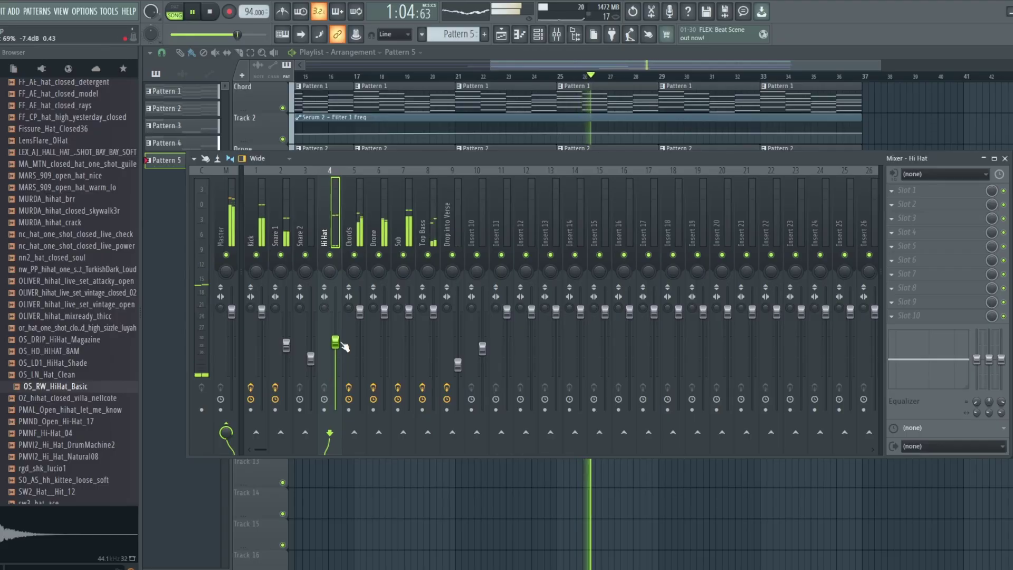
drag(335, 342, 335, 357)
drag(333, 281, 333, 267)
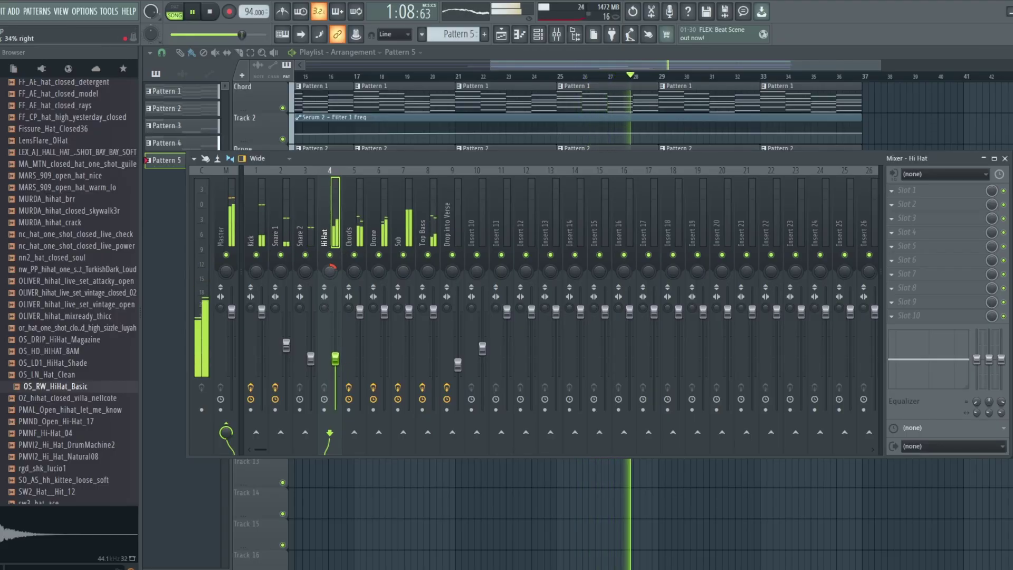
scroll(336, 298, down, 2)
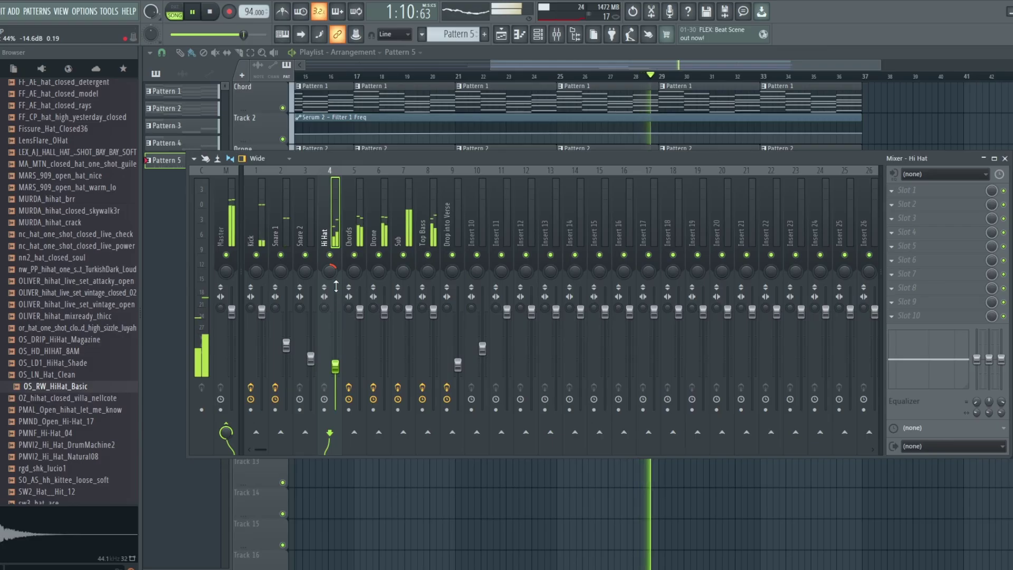
drag(335, 366, 335, 373)
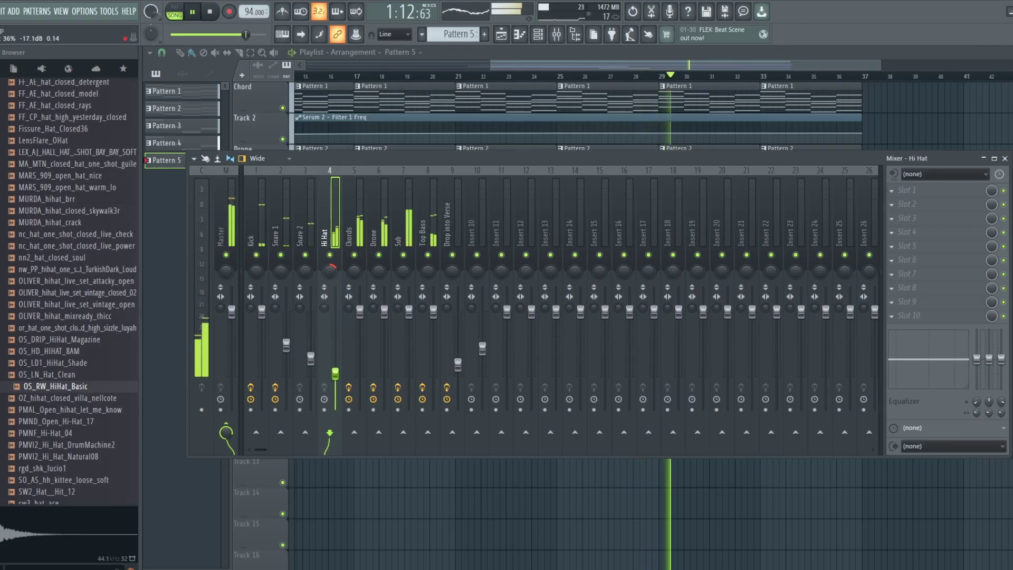
key(space)
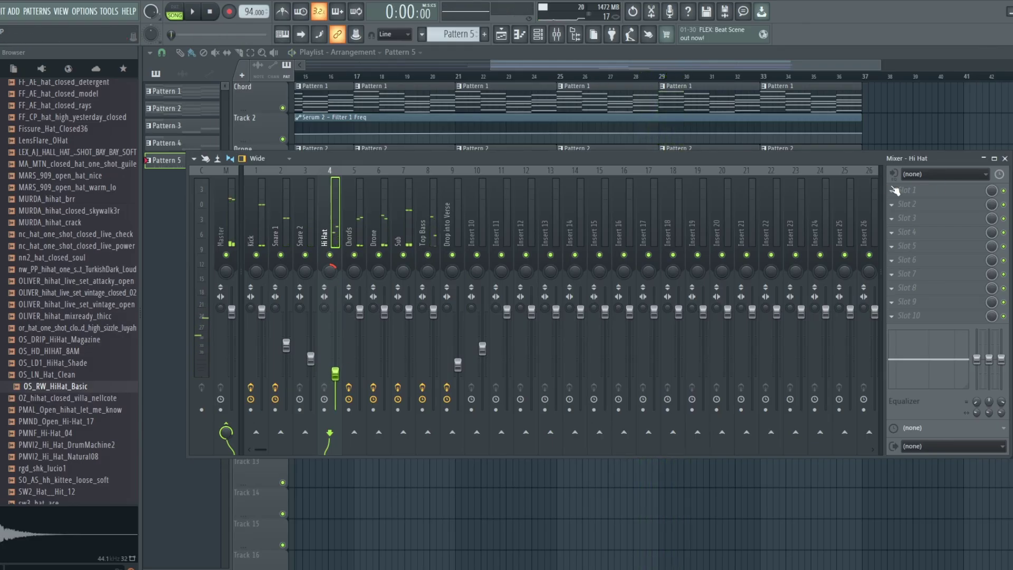
Add Fruity parametric EQ 2 in slot 1 of the Hi Hat track and set band 7 to a low-pass filter
click(894, 189)
click(755, 73)
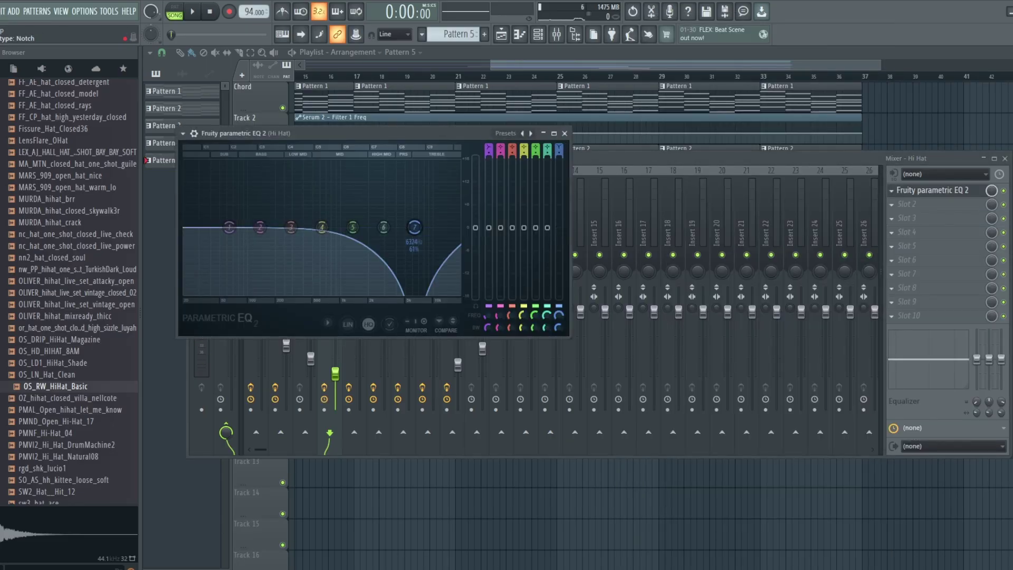
scroll(415, 227, down, 5)
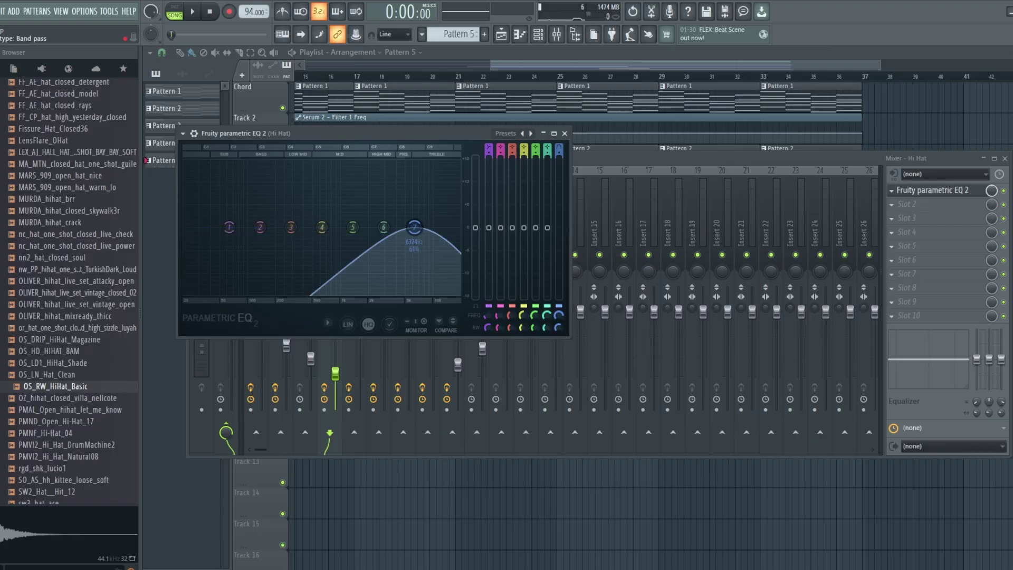
scroll(414, 227, down, 1)
key(space)
key(space)
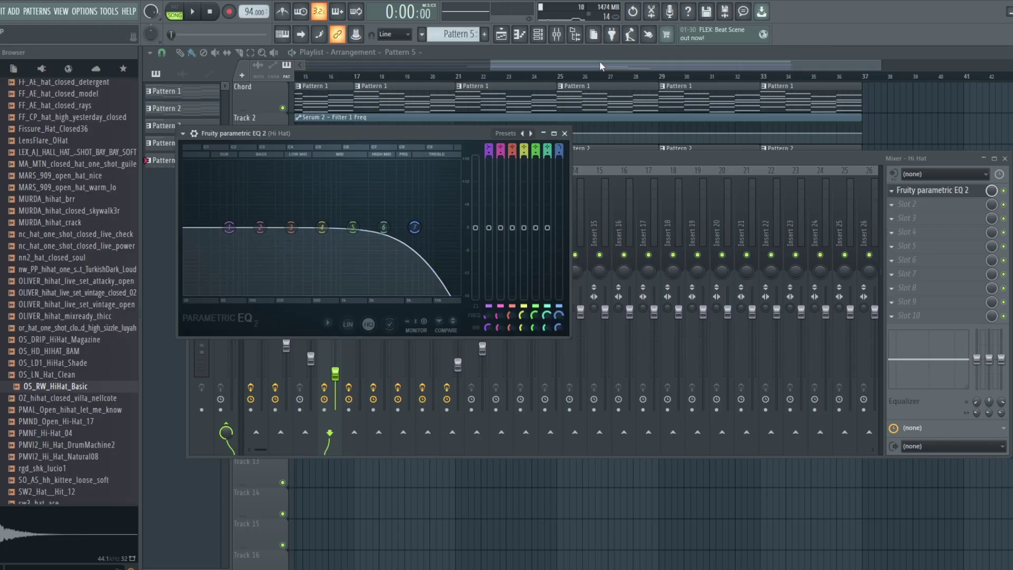
Play the song from bar 25 and try other cutoff frequencies for the Hi Hat EQ's low-pass band, stopping playback when done
key(F12)
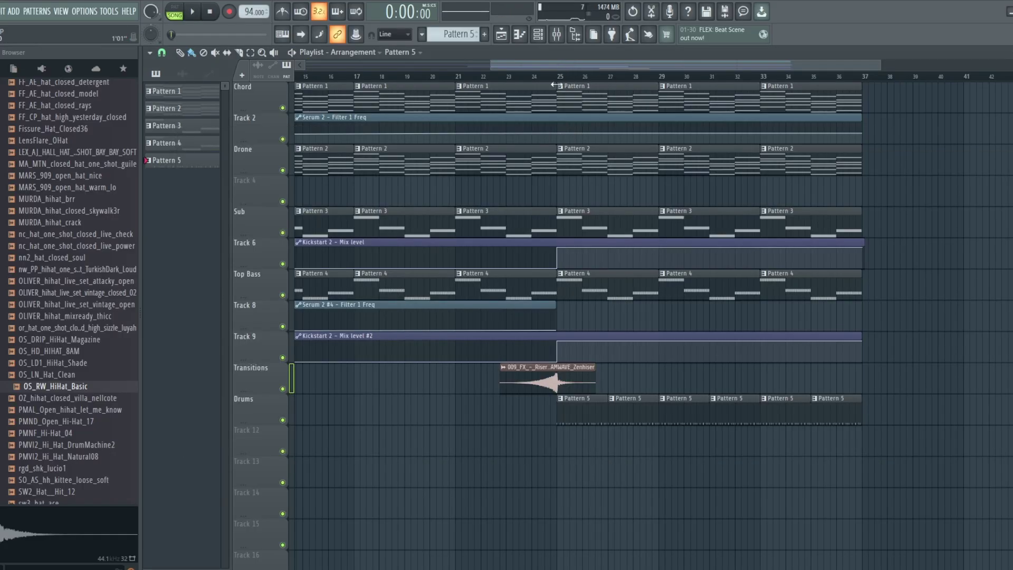
click(560, 76)
key(space)
click(556, 34)
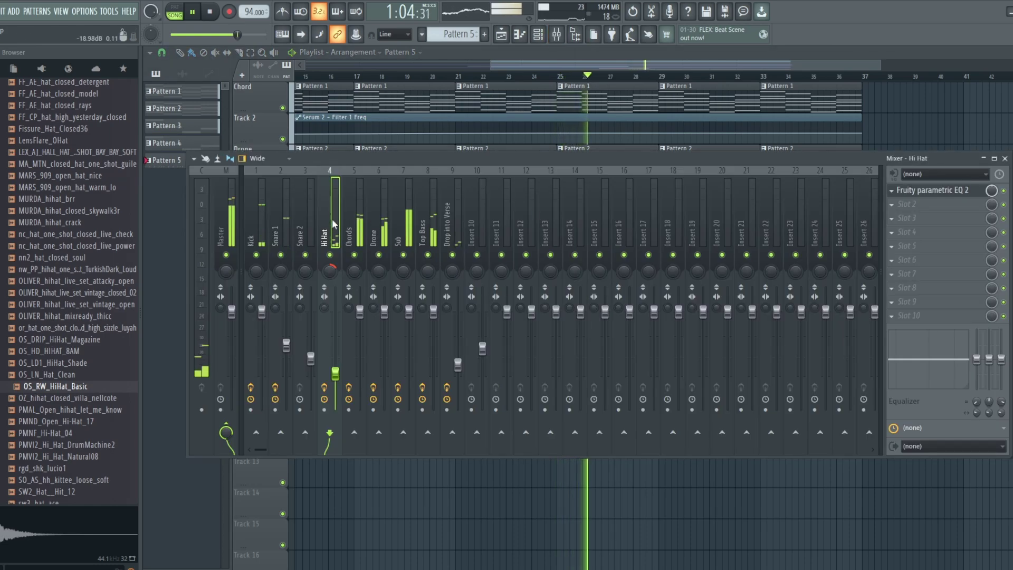
click(962, 194)
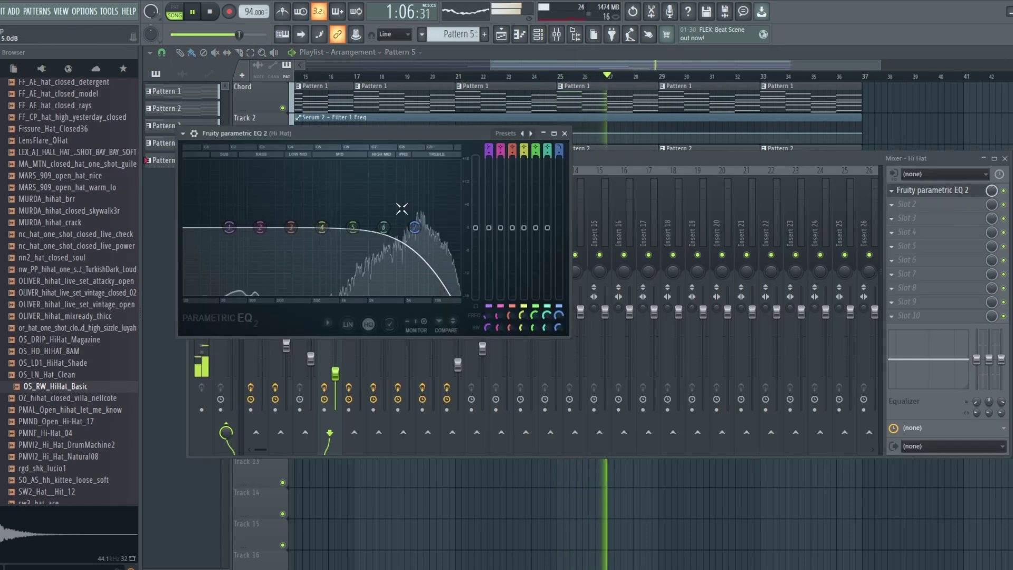
drag(407, 227, 425, 228)
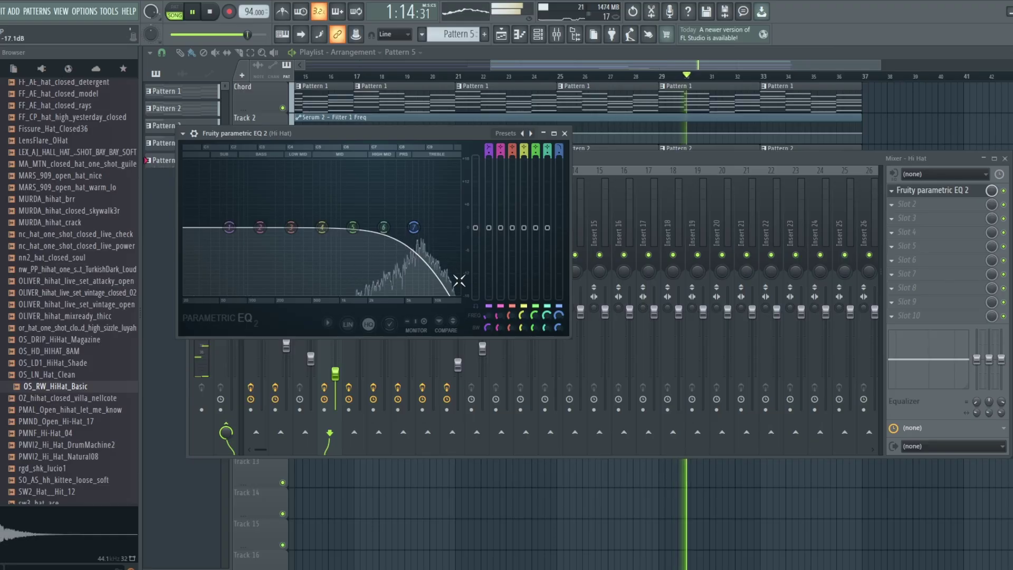
click(629, 163)
key(space)
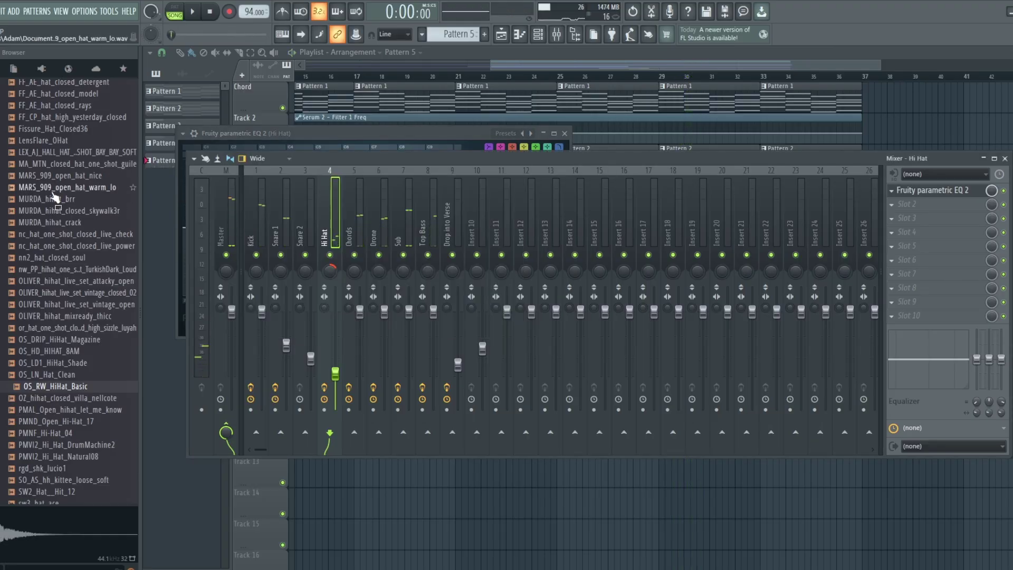
Audition alternative open and closed hi-hat samples in the Drums Hat folder
click(78, 191)
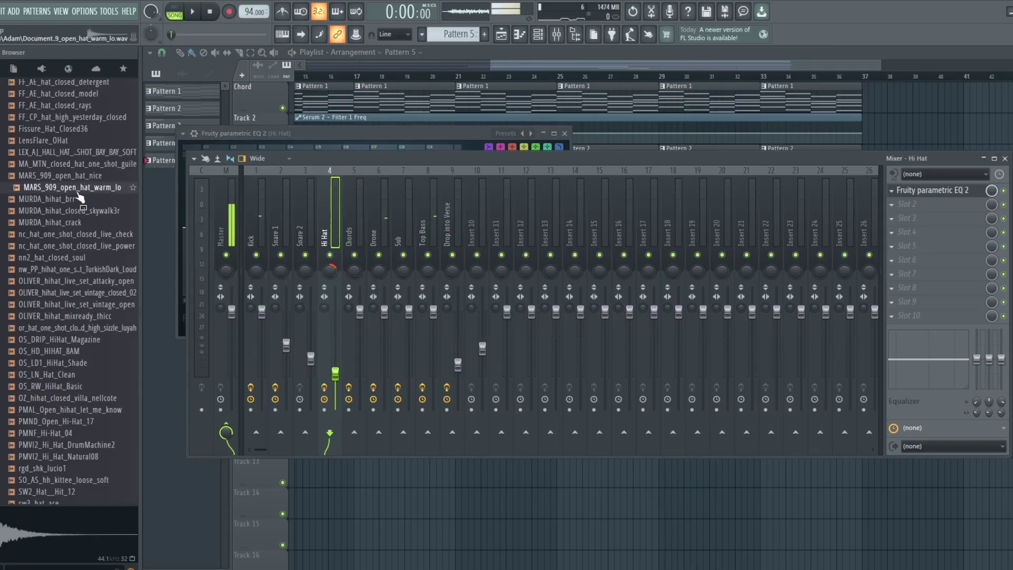
click(71, 293)
click(68, 362)
click(66, 410)
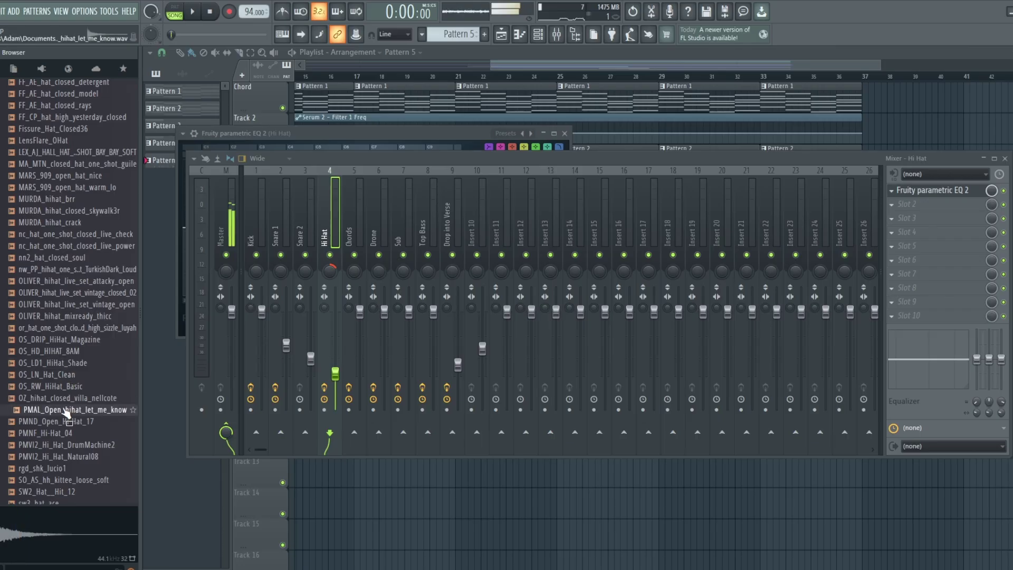
click(57, 423)
click(56, 455)
click(61, 445)
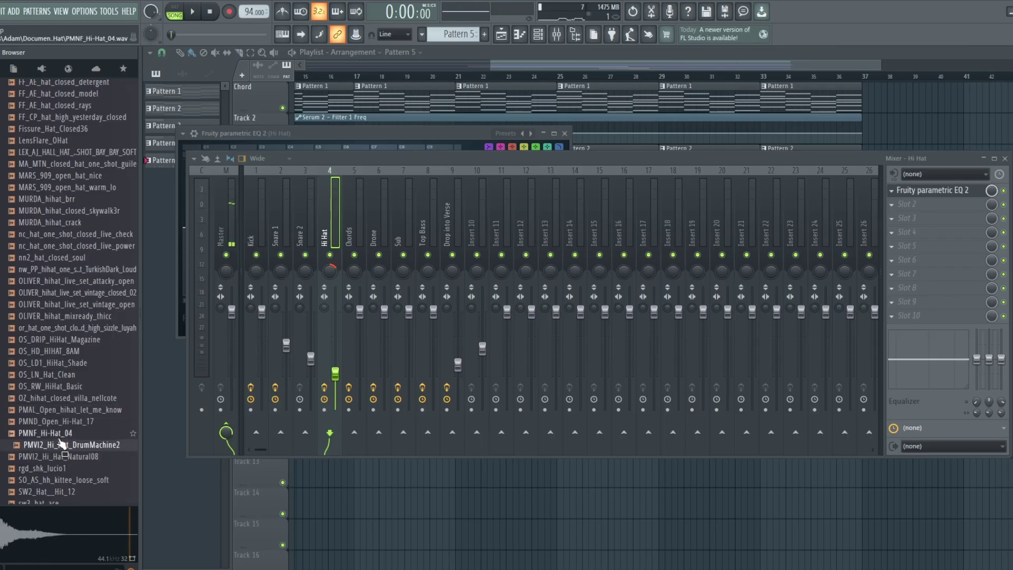
scroll(60, 422, down, 5)
click(61, 388)
click(61, 374)
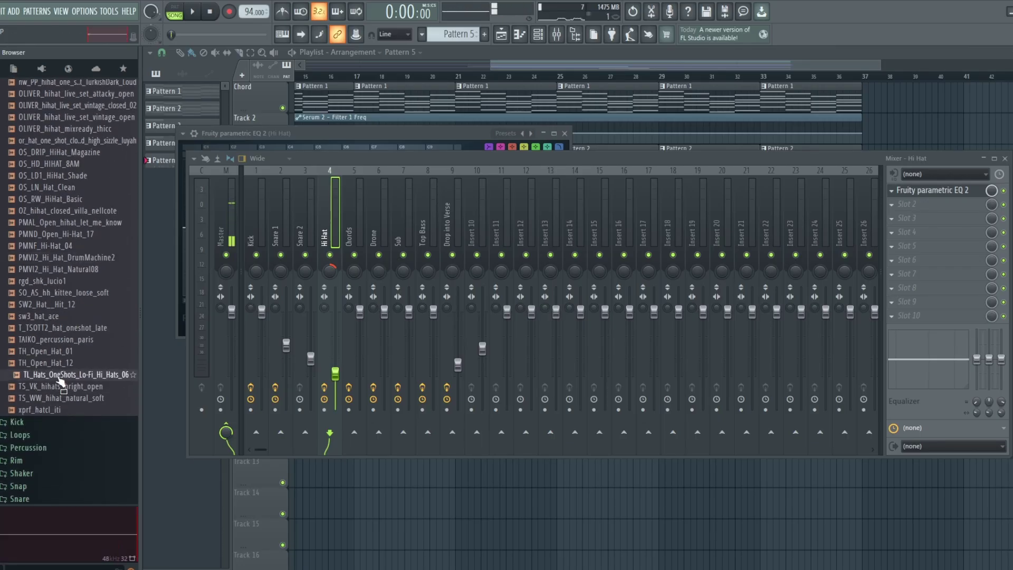
click(60, 363)
click(61, 352)
click(60, 386)
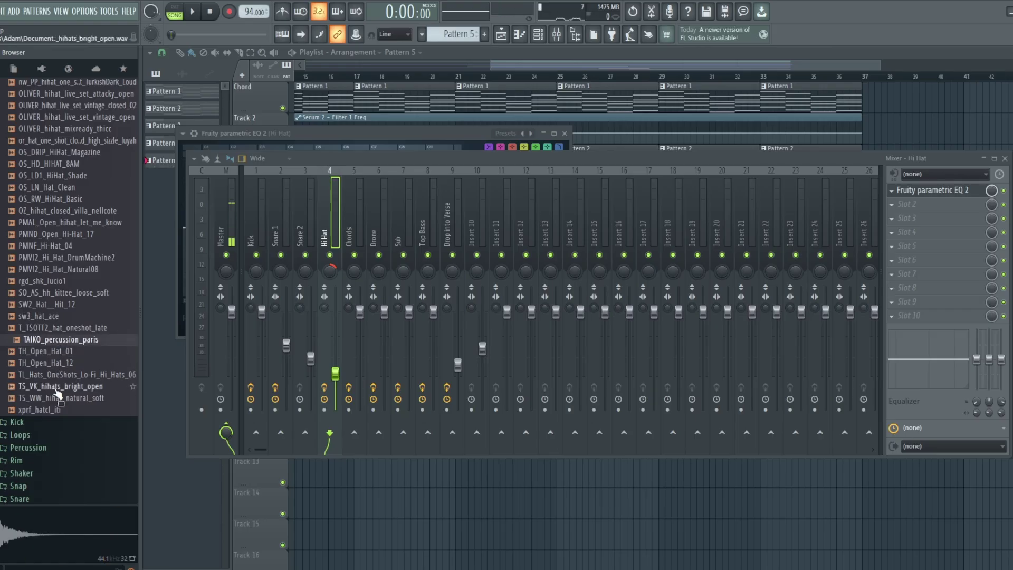
drag(60, 398, 58, 280)
scroll(67, 176, down, 4)
scroll(67, 178, up, 10)
scroll(64, 177, up, 8)
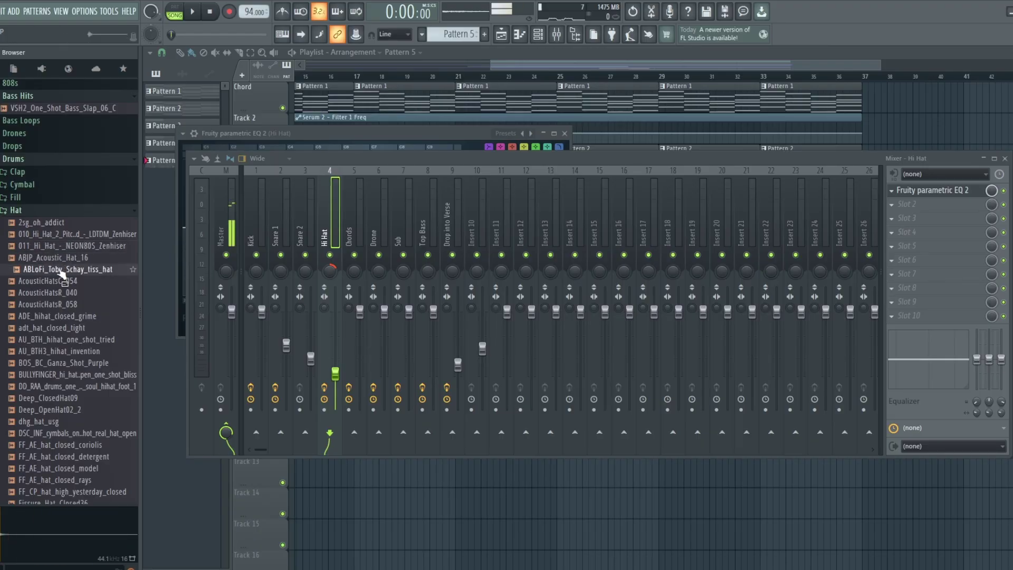
Replace the OS_RW_HiHat_Basic sample on channel 4 with ABLoFi_Toby_Schay_tiss_hat and briefly play it
click(546, 34)
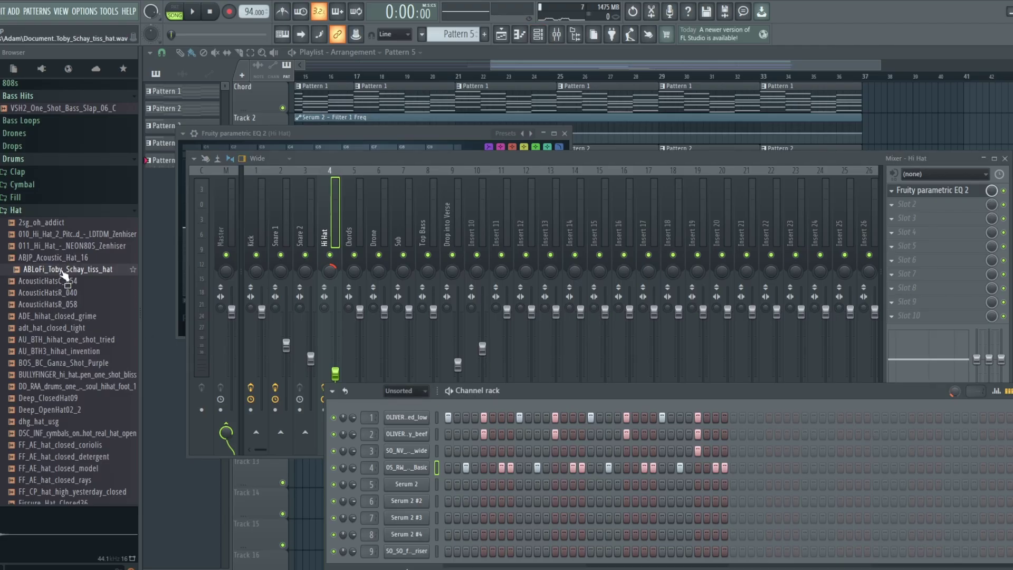
drag(64, 276, 414, 469)
key(space)
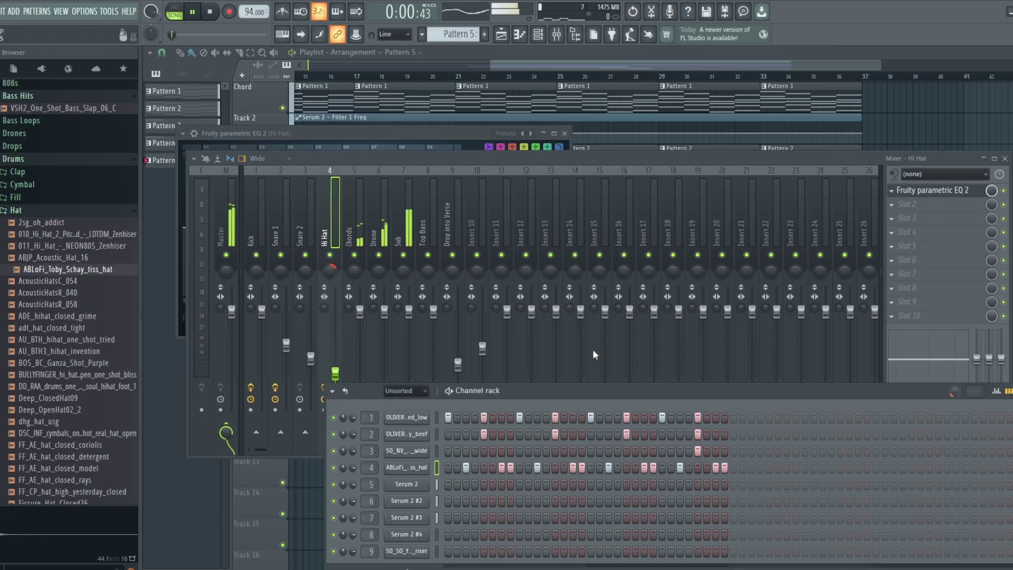
key(space)
Play the song from bar 25 and raise the cutoff of the Hi Hat EQ's low-pass band 7 by ear
key(F12)
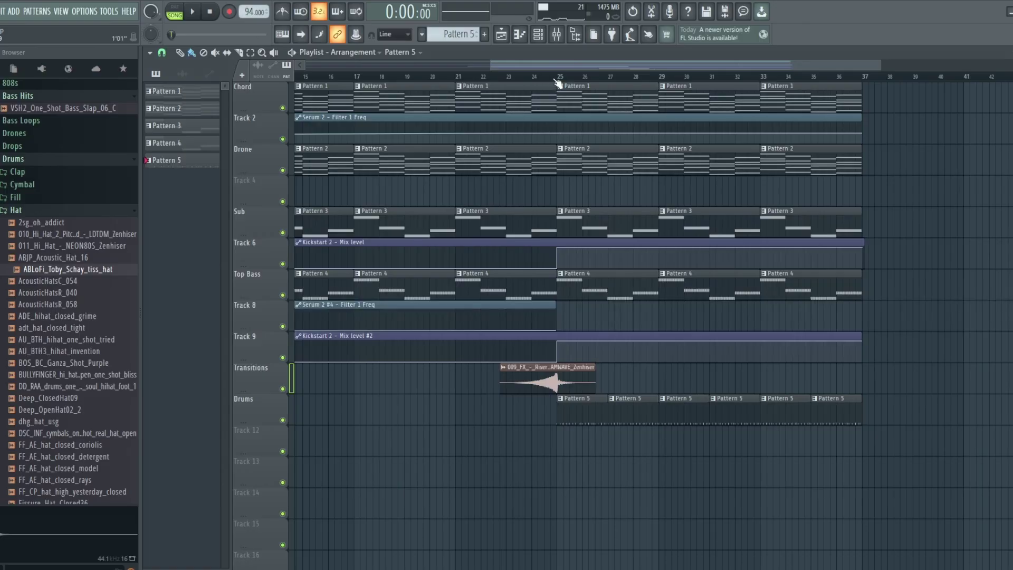
key(space)
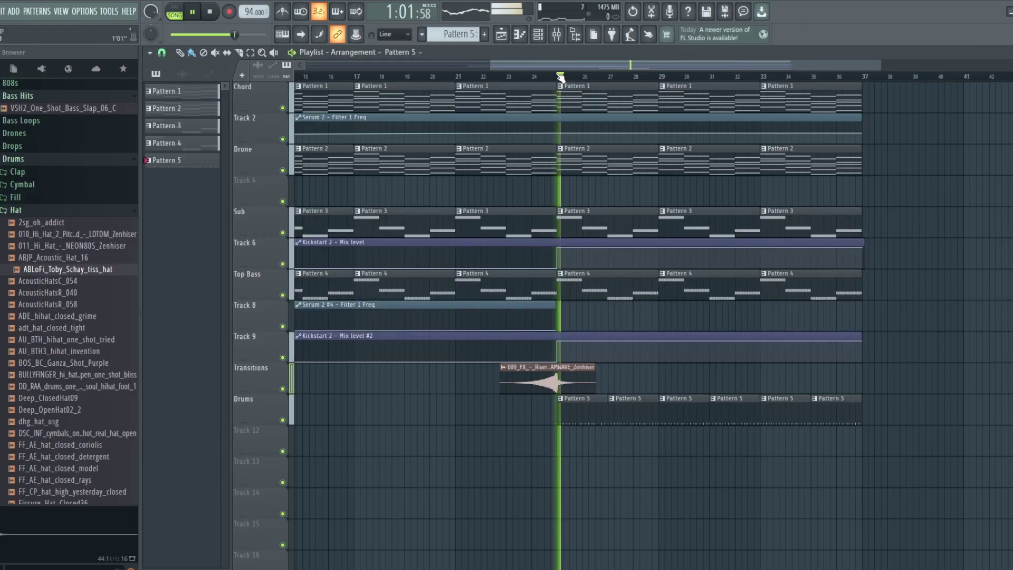
click(558, 35)
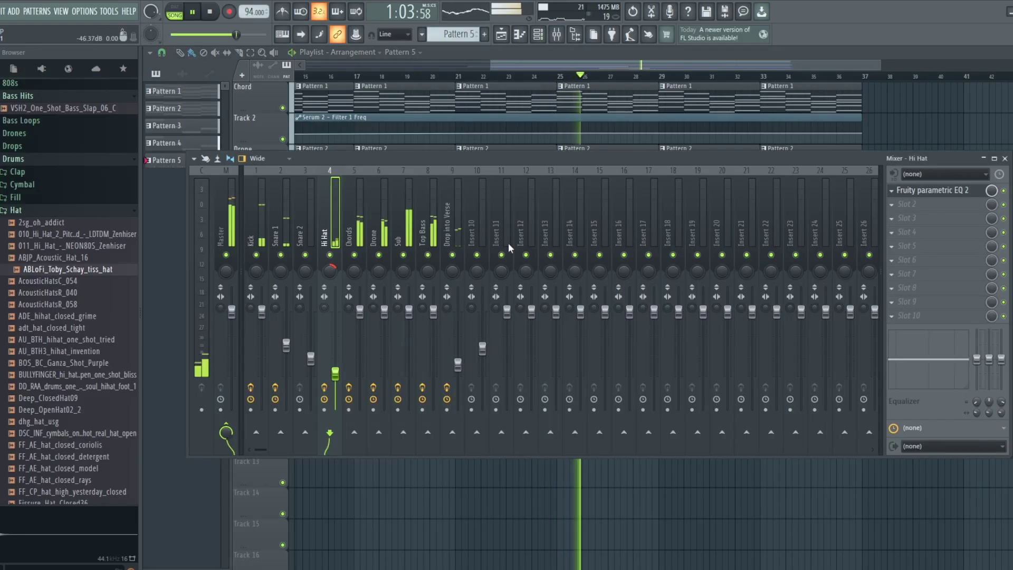
click(959, 191)
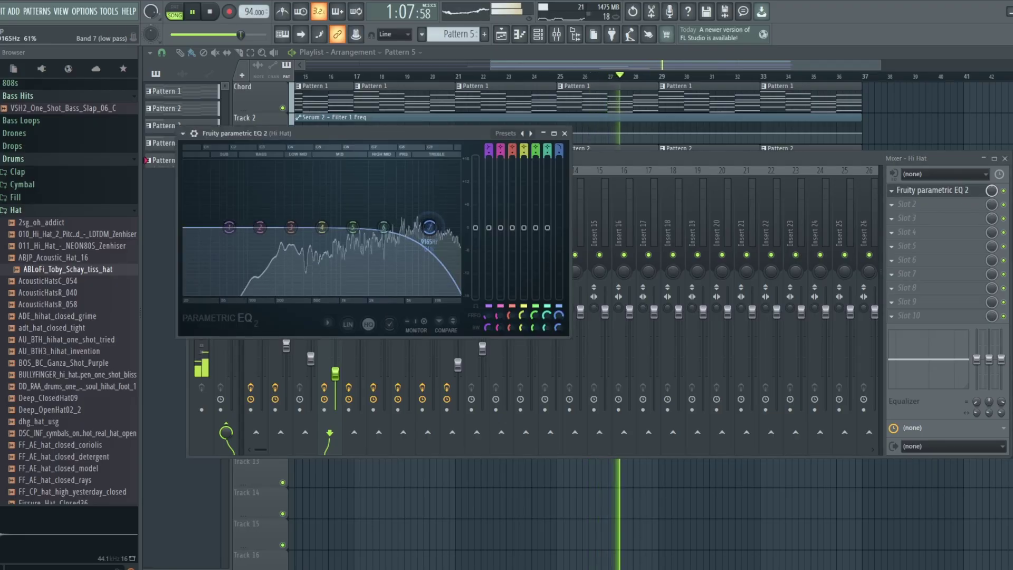
drag(427, 226, 429, 230)
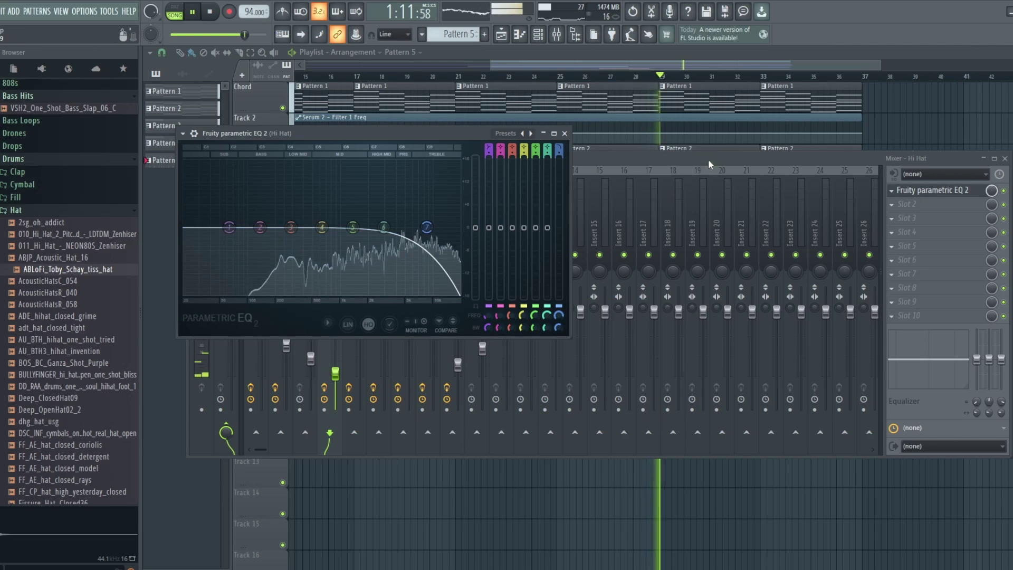
click(687, 68)
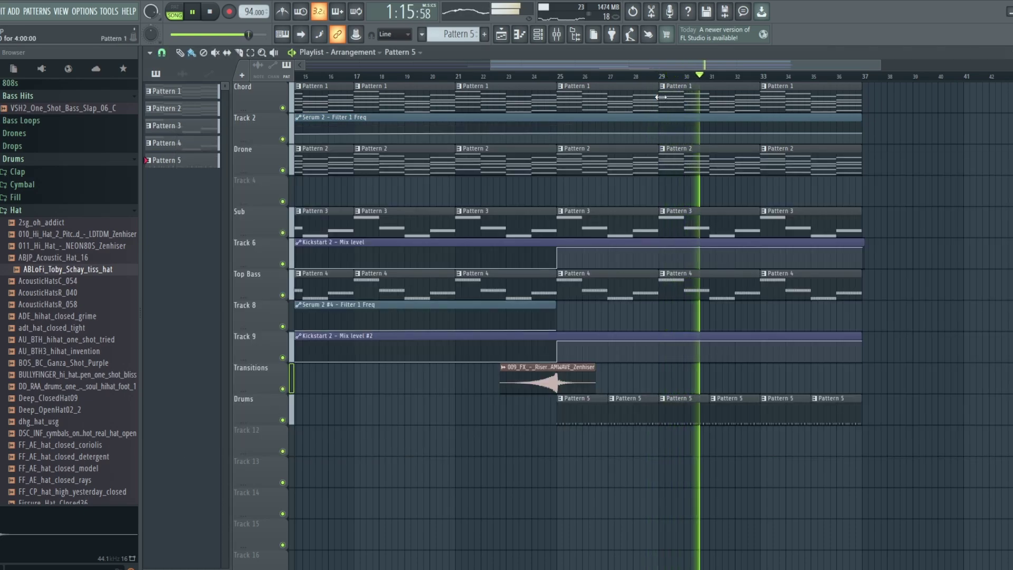
click(558, 34)
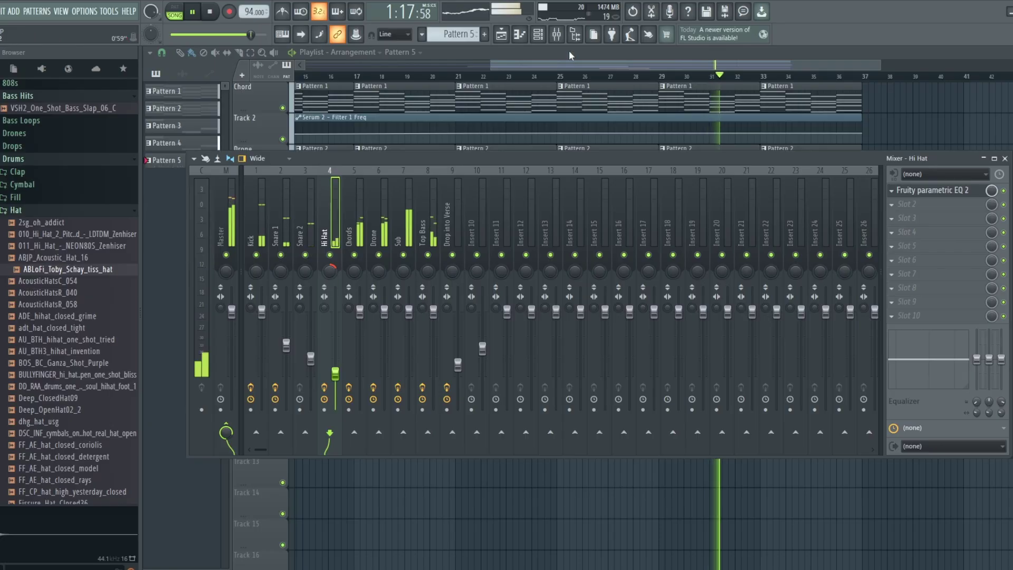
Stop playback and audition the hat samples from AcousticHatsR_040 down to the DSC_INF cymbals open hat in the Hat folder
click(606, 62)
key(space)
click(50, 293)
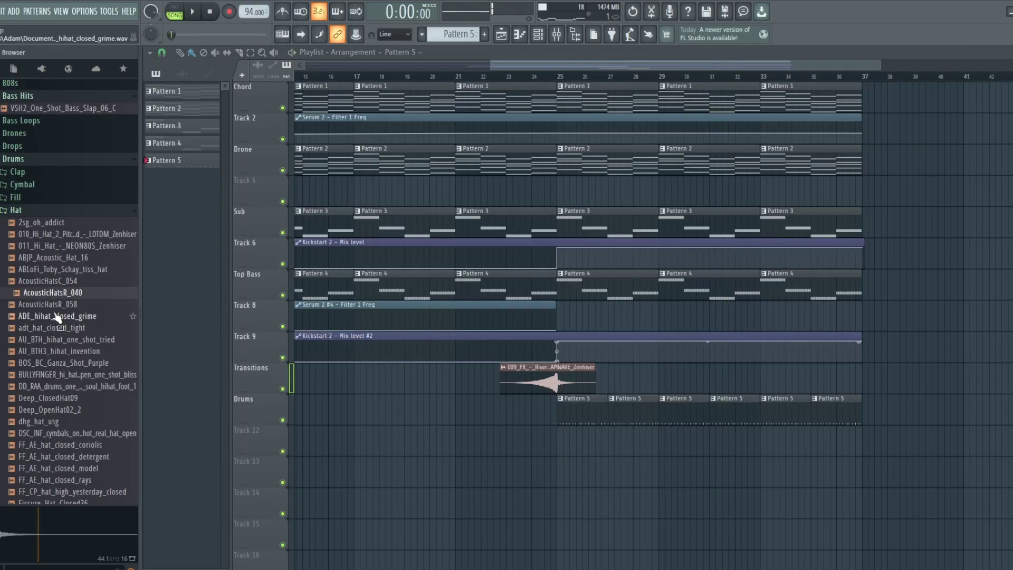
click(53, 317)
click(56, 339)
click(57, 363)
click(56, 410)
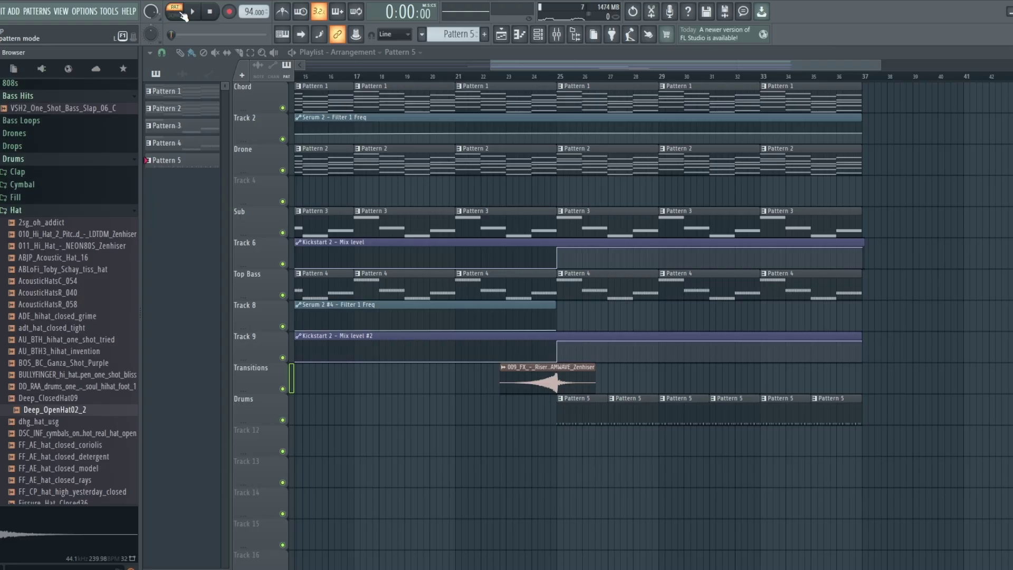
key(Down)
key(Down)
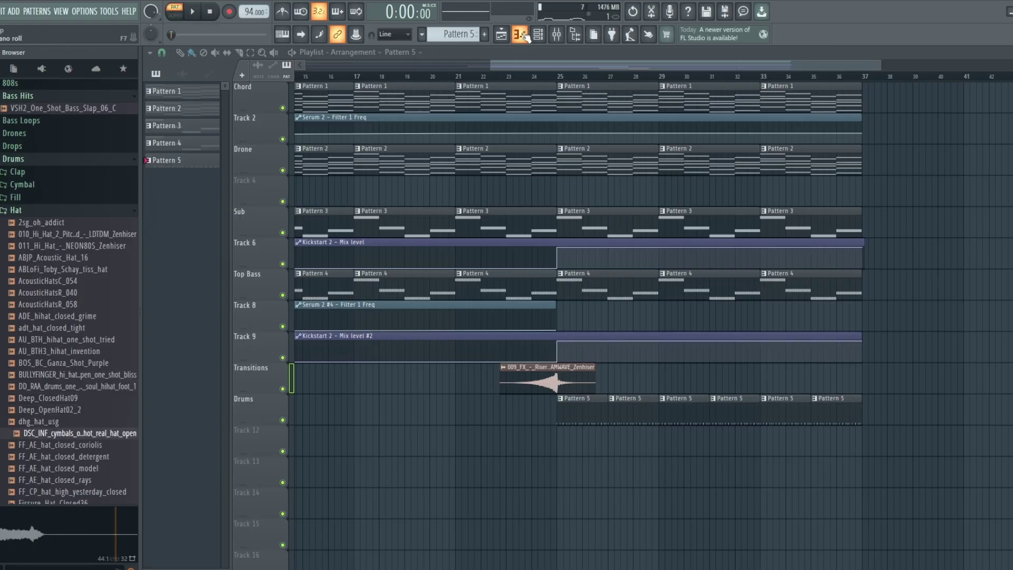
Show the channel rack and audition the hat samples between MARS_909_open_hat_nice and FF_AE_hat_closed_coriolis
click(526, 37)
scroll(58, 364, down, 5)
click(58, 363)
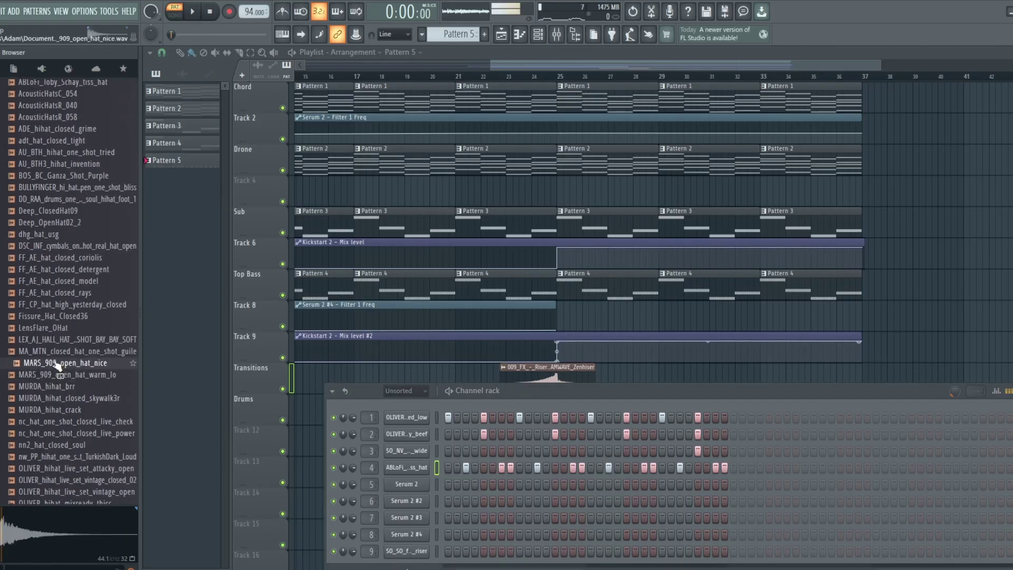
click(63, 340)
click(66, 351)
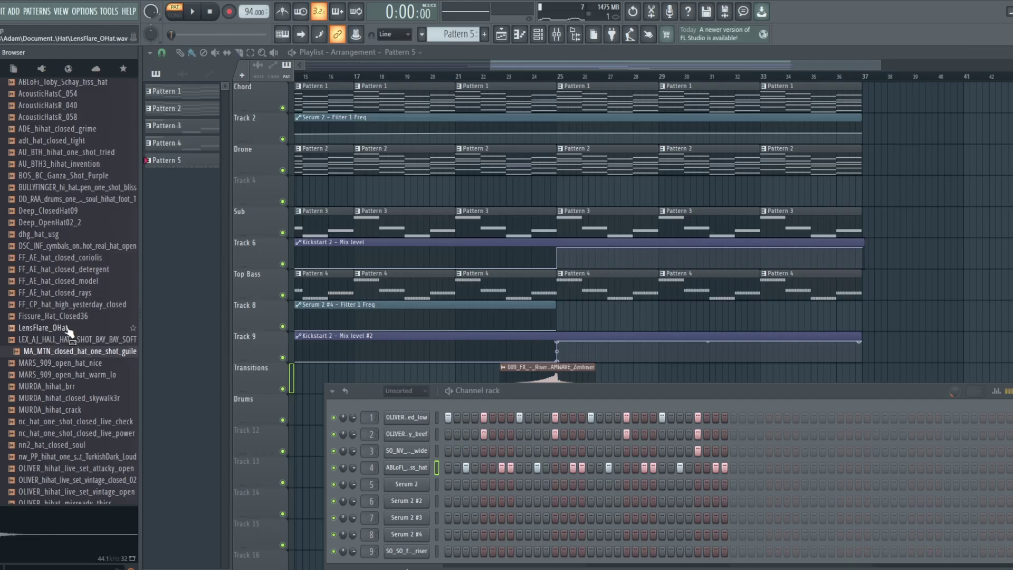
click(67, 329)
click(69, 353)
click(70, 328)
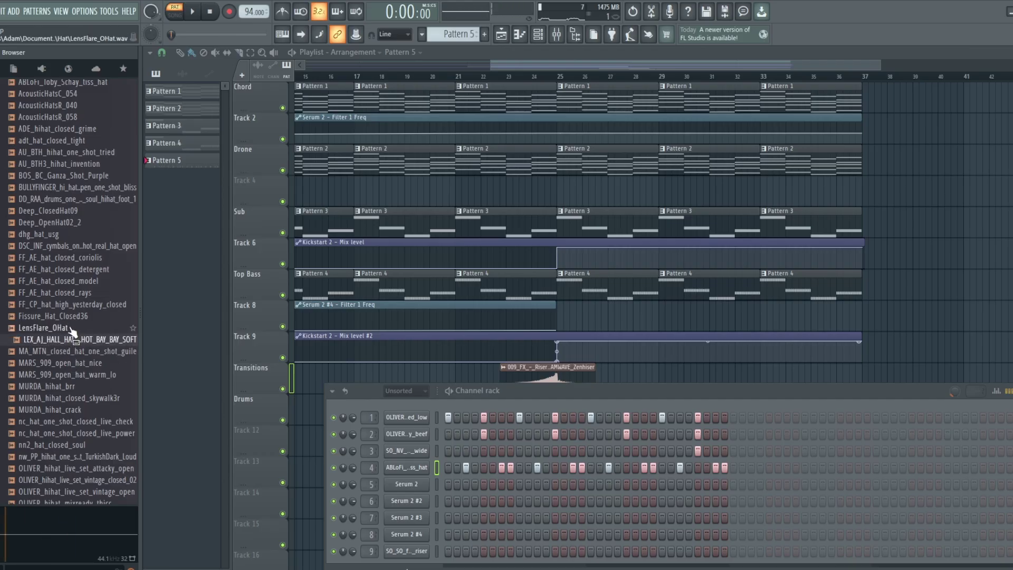
click(72, 305)
click(73, 328)
click(73, 316)
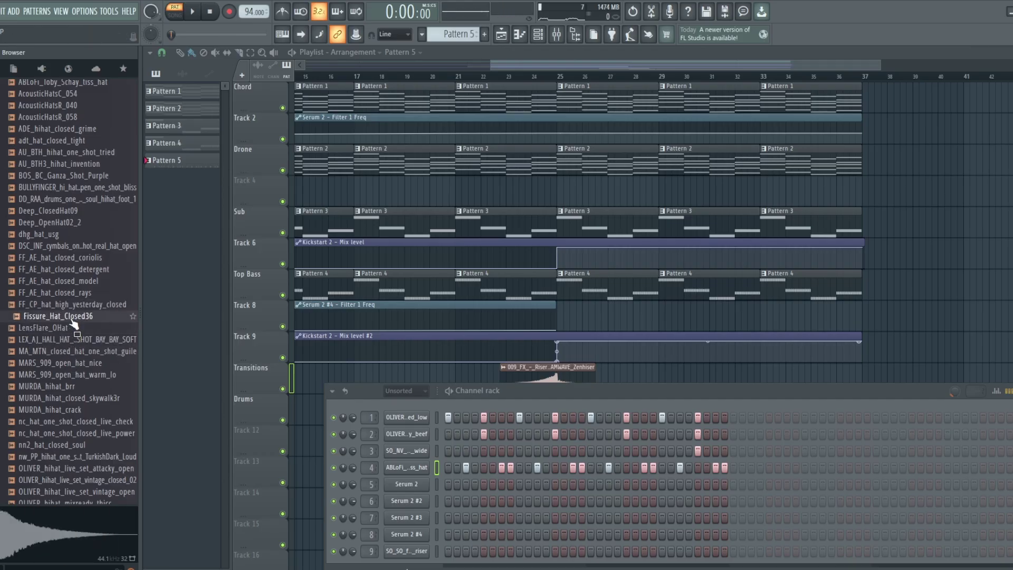
click(74, 293)
click(75, 282)
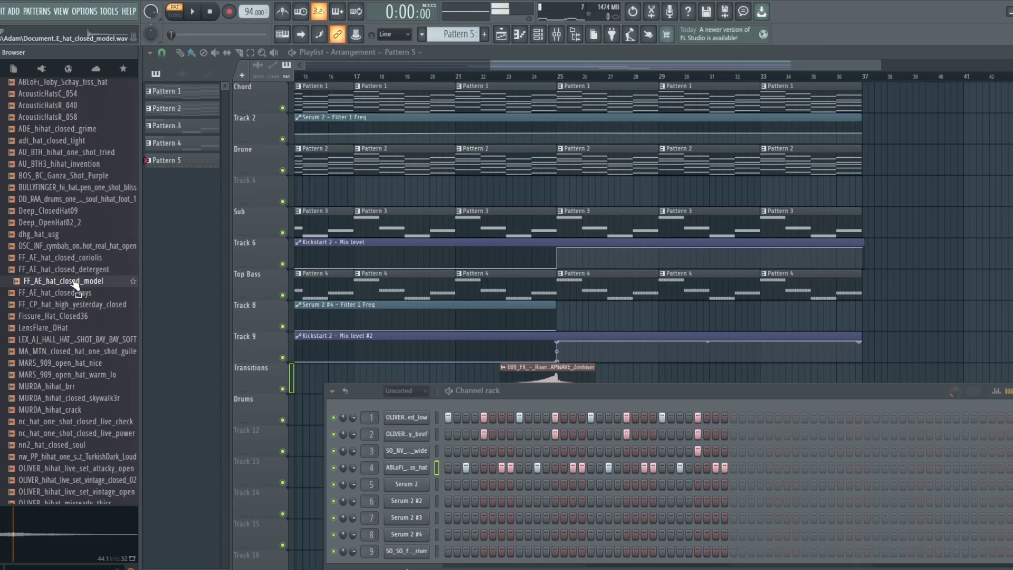
click(77, 259)
click(77, 259)
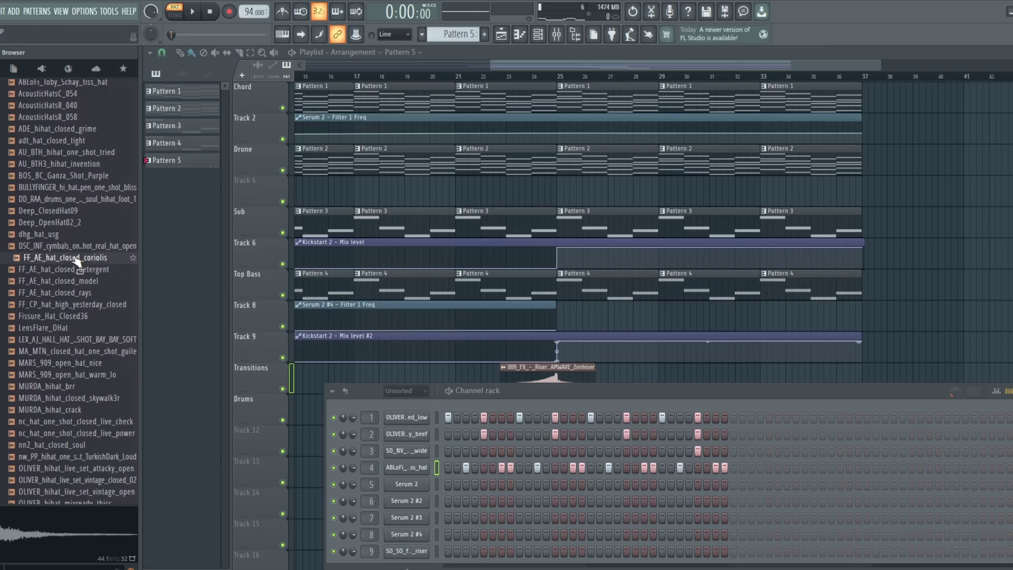
Audition the hat samples from nc_hat_one_shot_closed_live_power through the OLIVER hi-hats to OS_LD1_HiHat_Shade
click(83, 433)
click(81, 457)
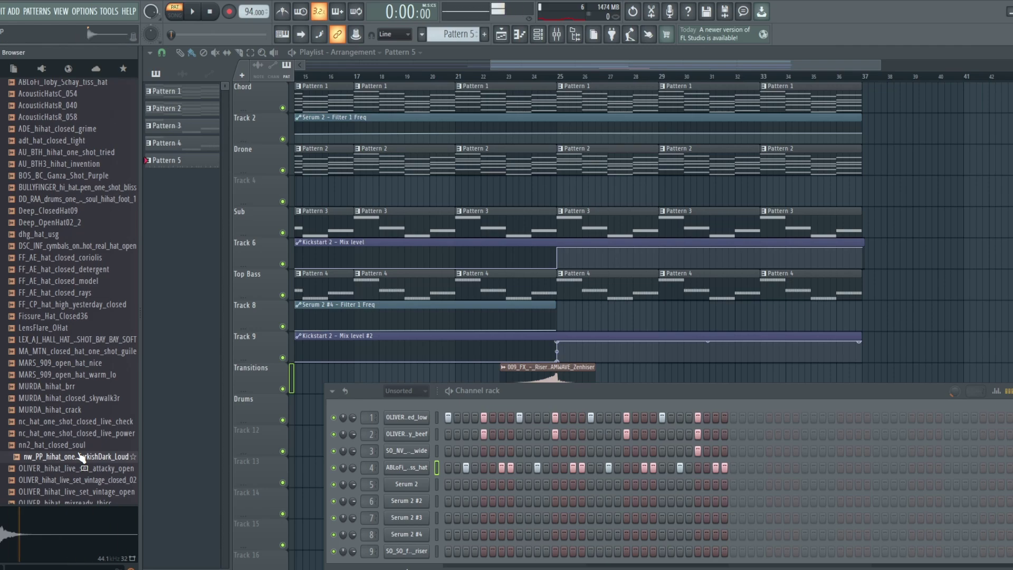
click(81, 469)
click(78, 481)
scroll(80, 464, down, 3)
click(83, 411)
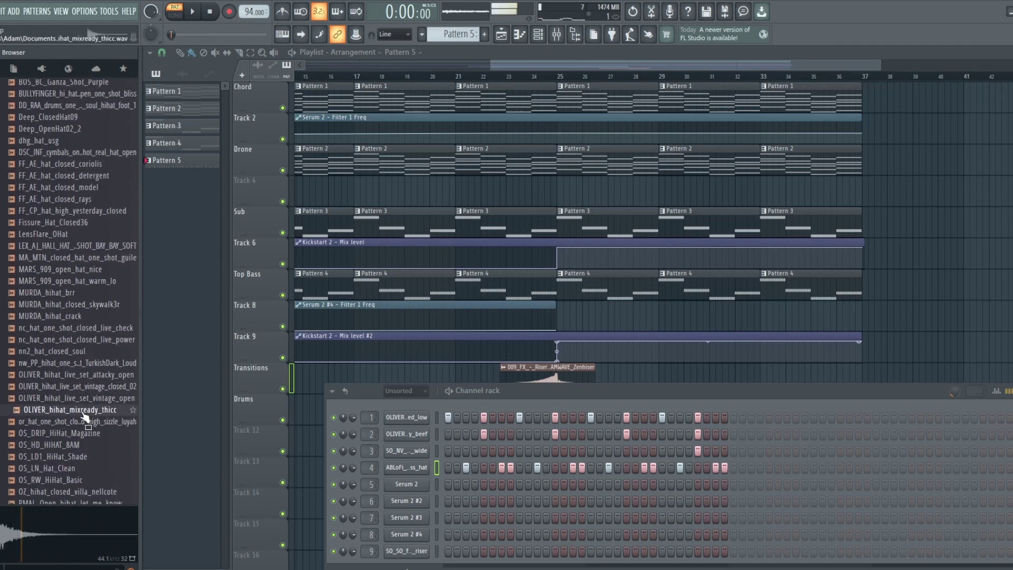
click(74, 422)
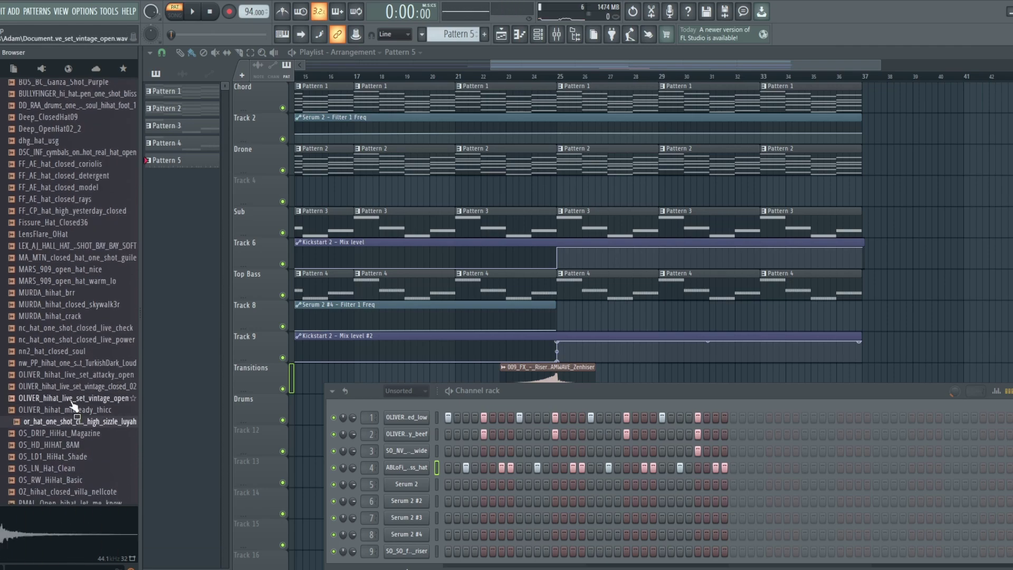
click(73, 411)
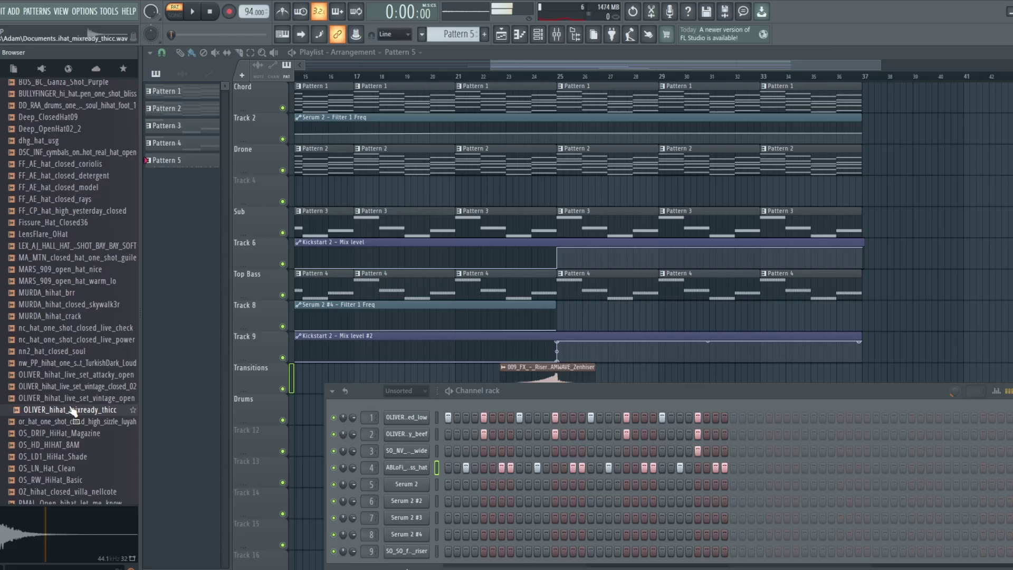
click(71, 434)
click(65, 449)
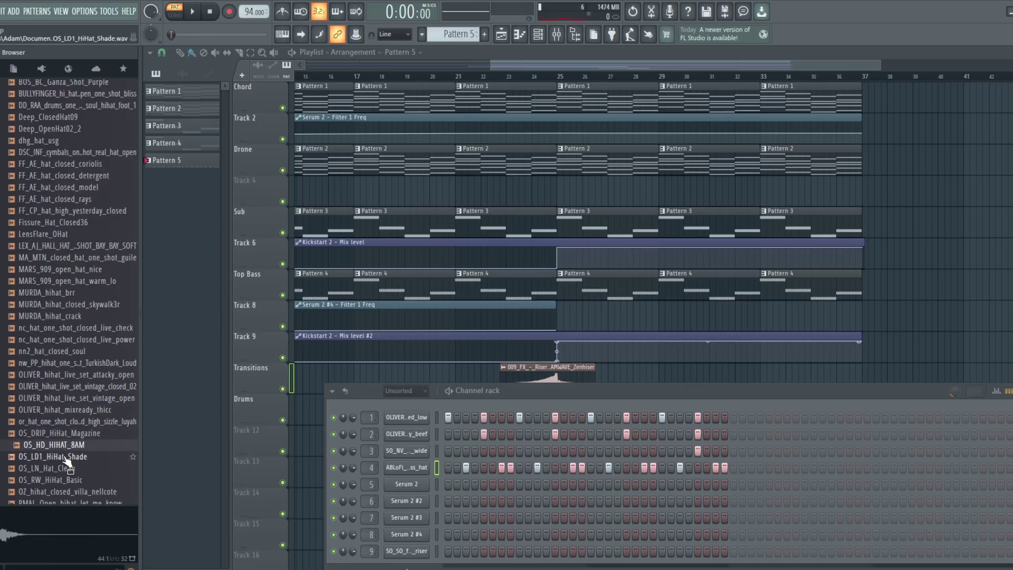
click(66, 457)
Audition the hat samples from OS_LN_Hat_Clean to PMND_Open_Hi-Hat_17, including PMAL_Open_hihat_let_me_know
scroll(66, 457, down, 3)
click(64, 376)
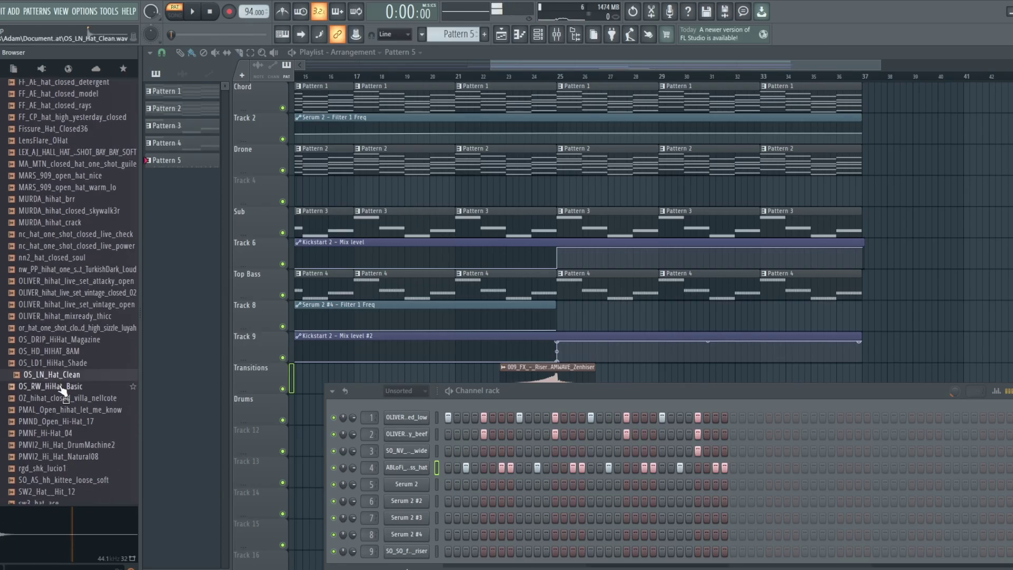
click(63, 388)
click(61, 402)
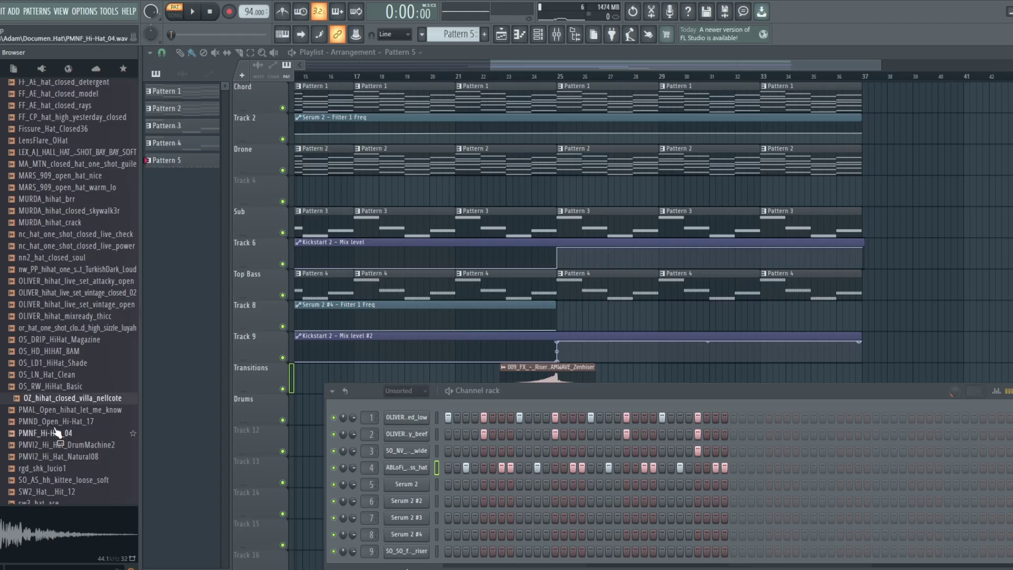
click(60, 422)
click(58, 410)
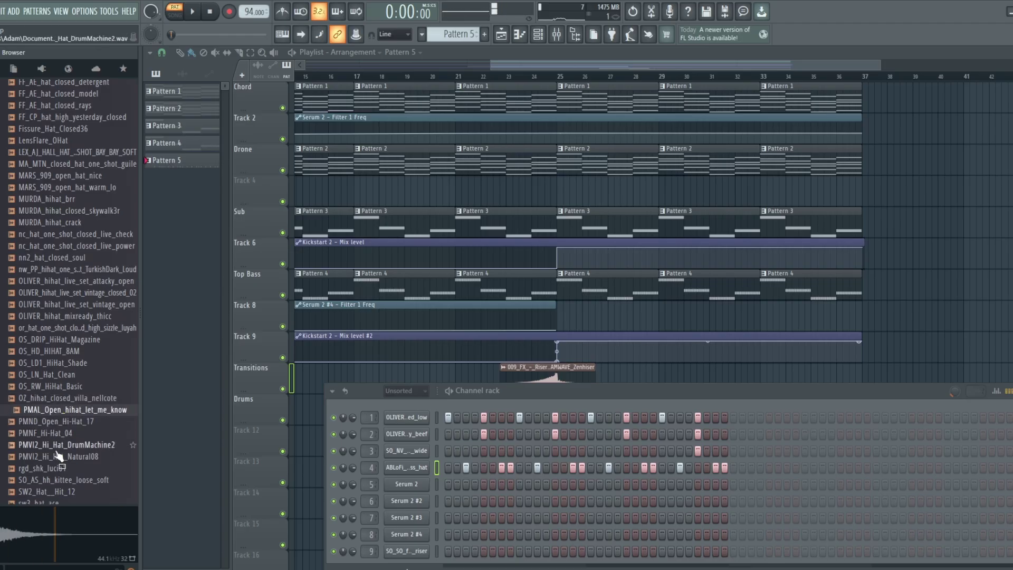
Replace the sample on channel 4 with PMNF_Hi-Hat_04, play Pattern 5 and raise the Hi Hat mixer fader slightly
click(58, 435)
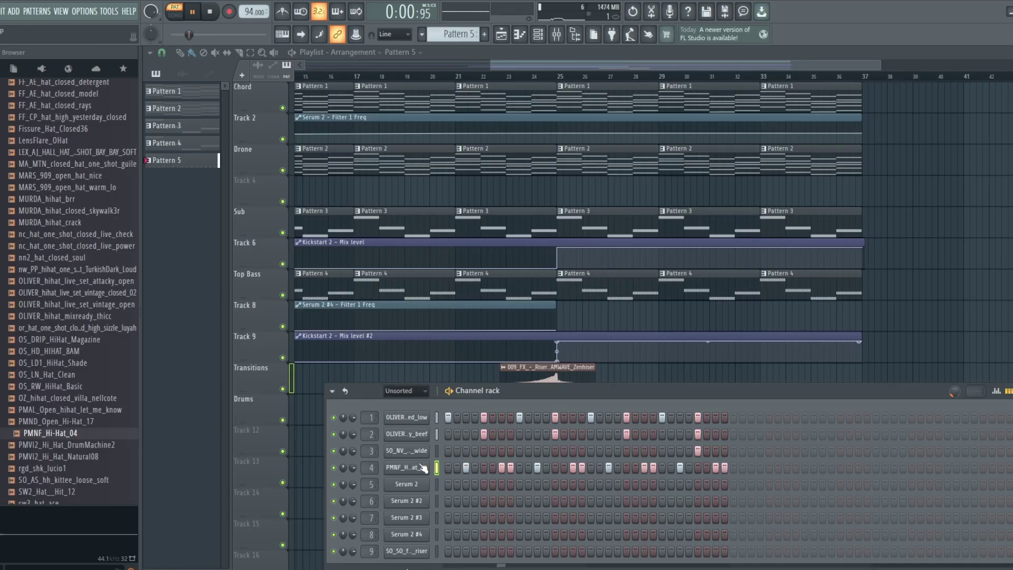
click(555, 36)
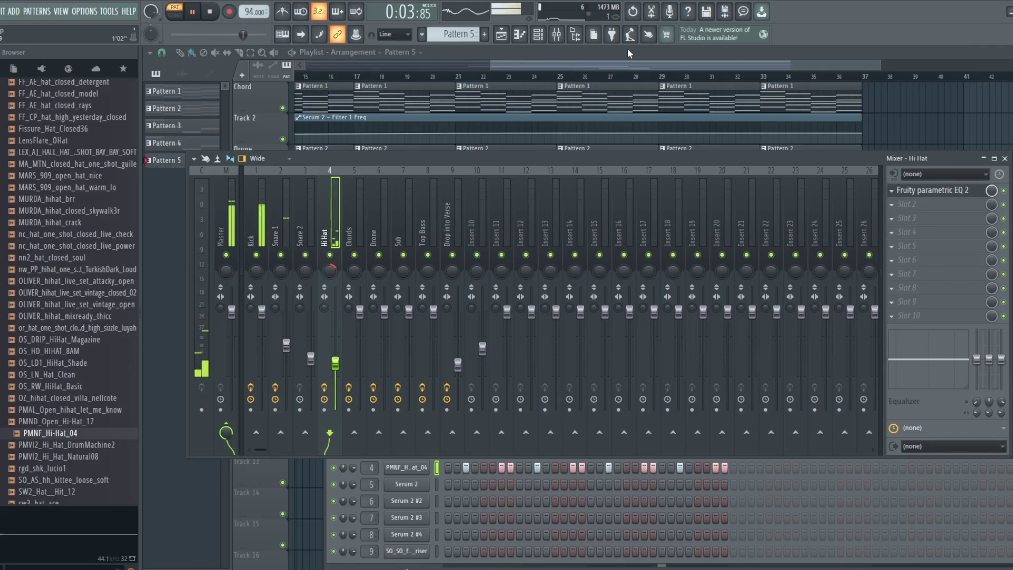
click(627, 64)
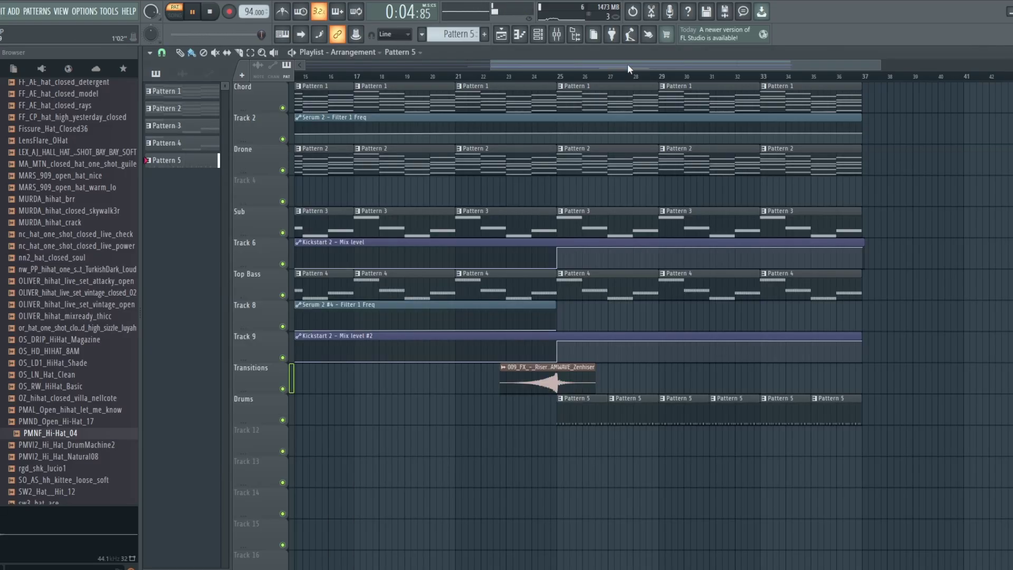
Play the song from bar 25, lower the Hi Hat mixer fader slightly and pan the track a little to the left by ear
click(558, 78)
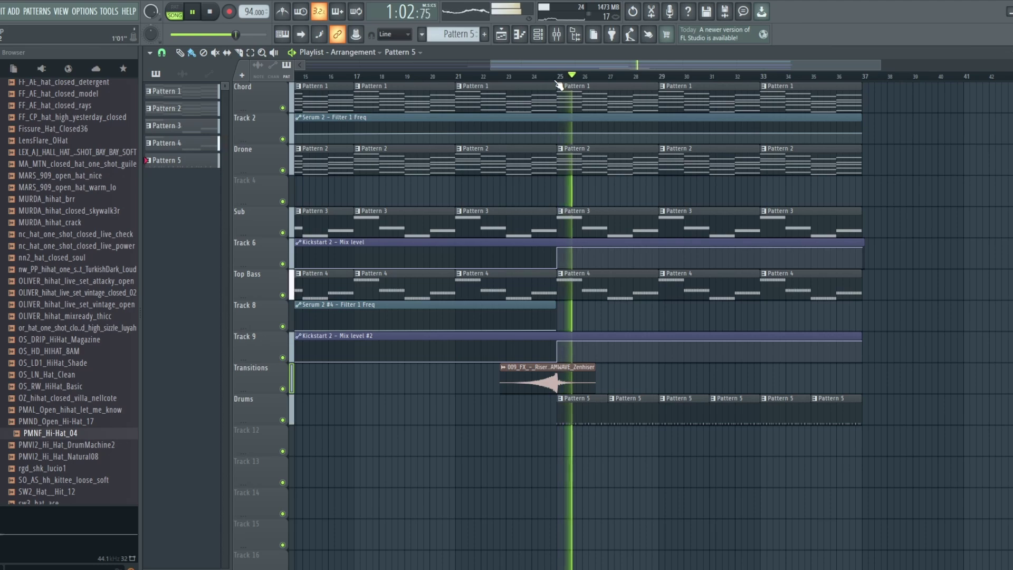
click(556, 34)
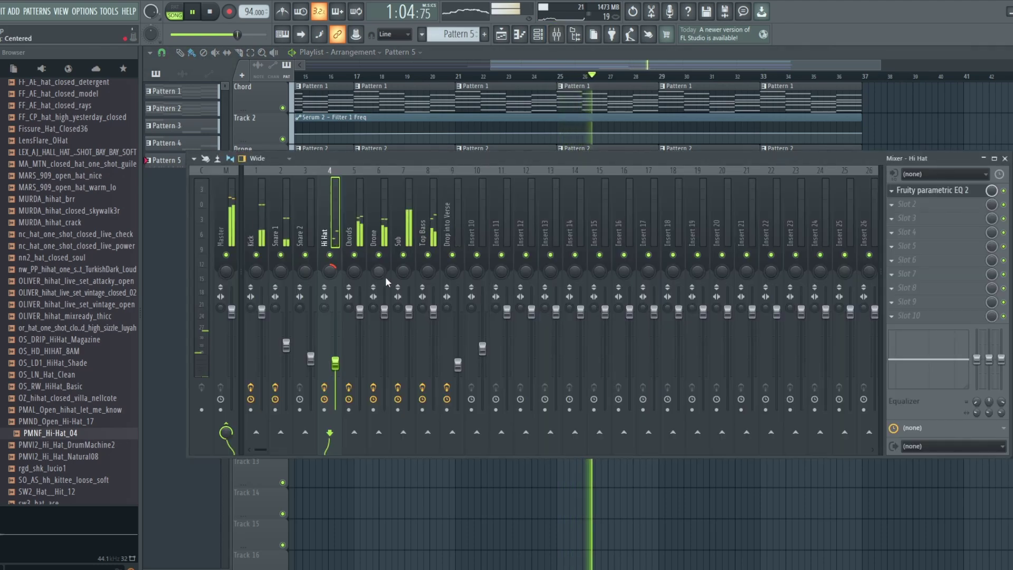
scroll(340, 362, down, 3)
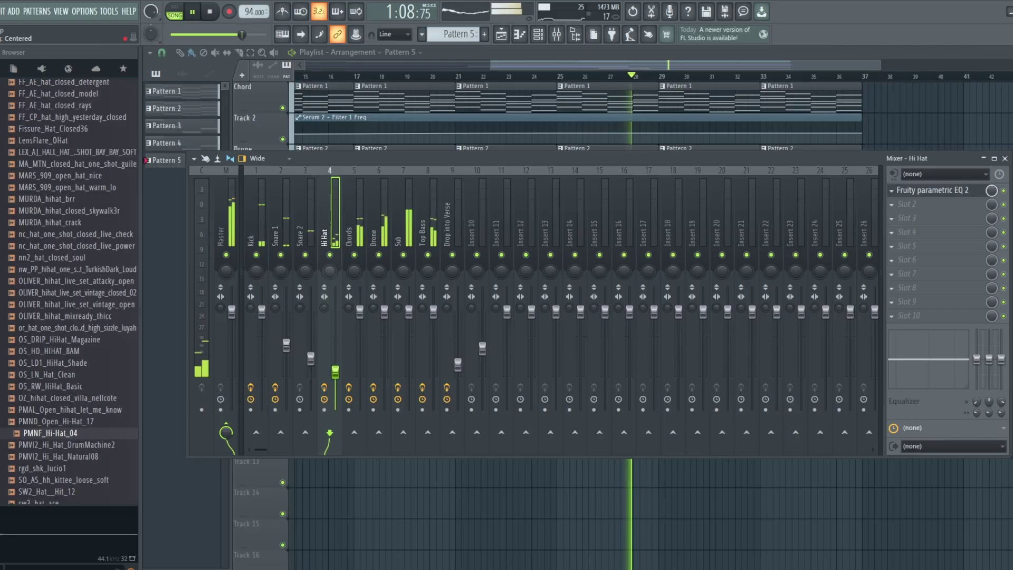
drag(329, 271, 329, 285)
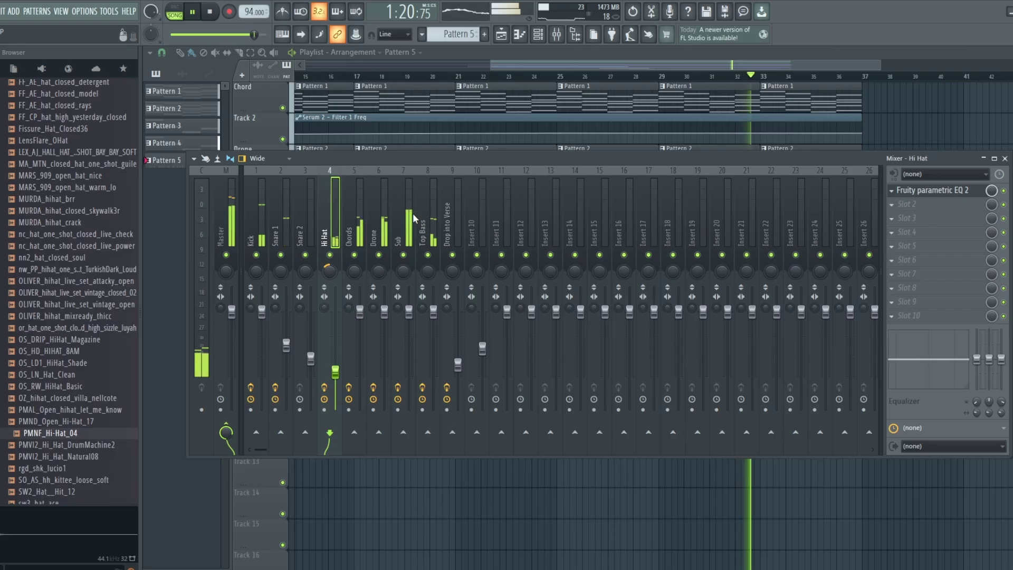
click(652, 65)
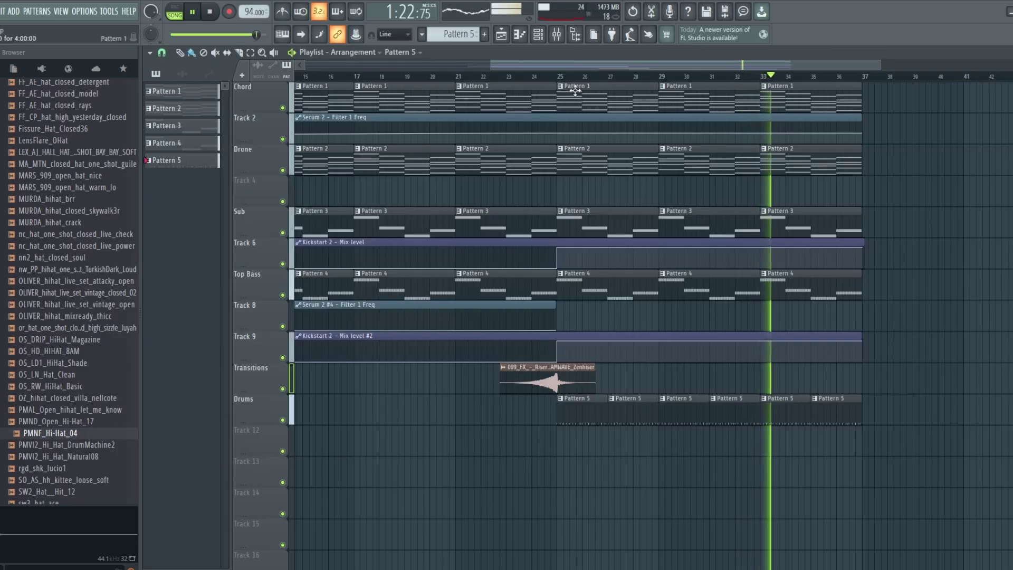
Replay the song from bar 25, stop it, select bars 25 to 36 in the playlist and play that section
click(561, 79)
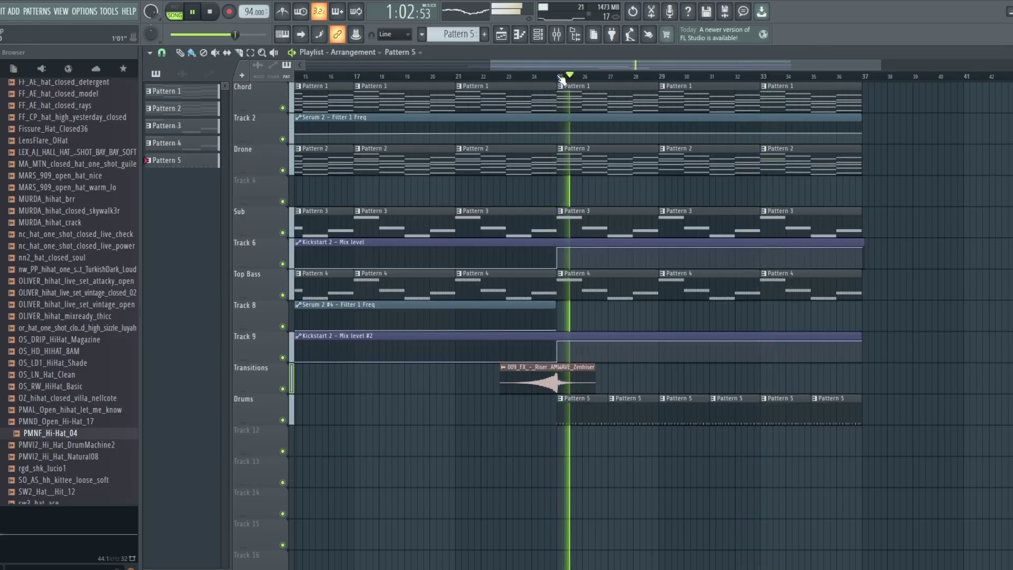
click(538, 35)
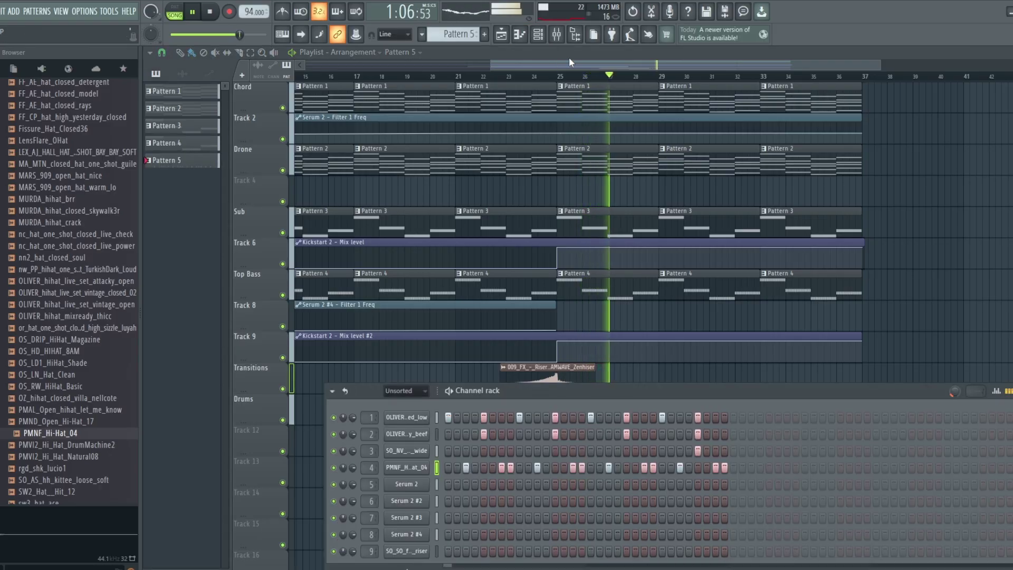
key(space)
drag(559, 77, 816, 73)
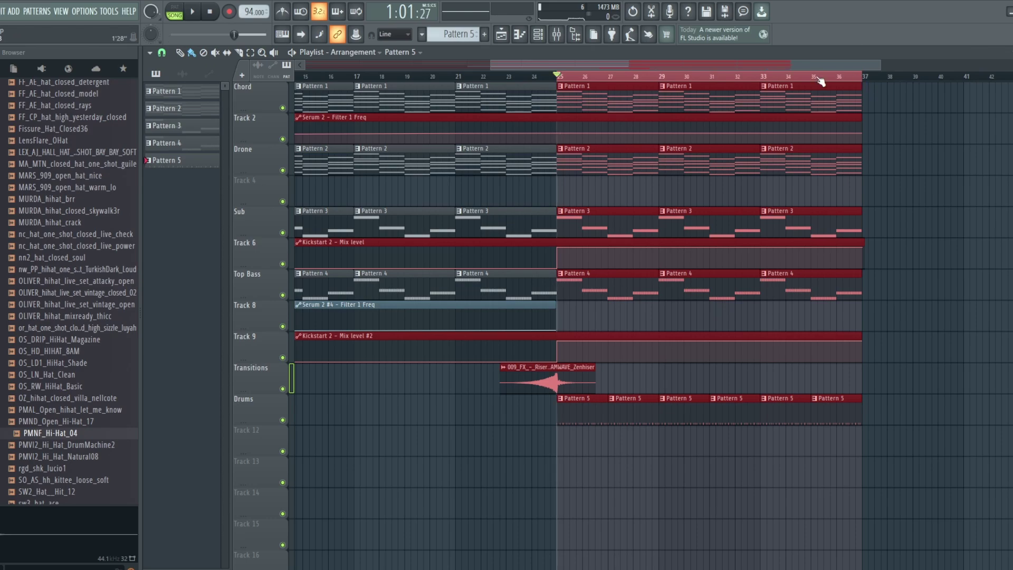
key(space)
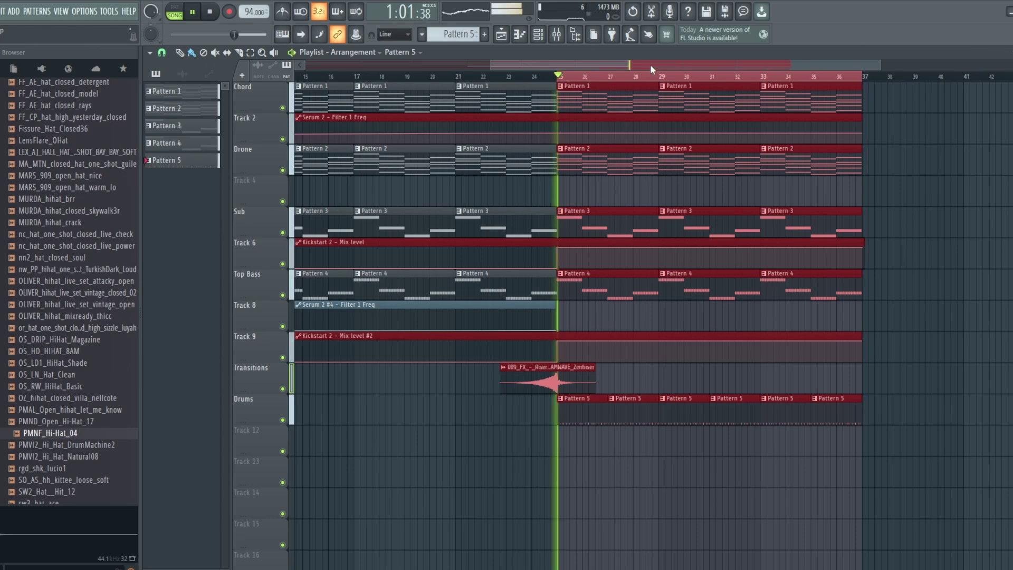
Add hi-hat hits on steps 4, 12, 20 and 28 of the PMNF_Hi-Hat_04 channel in Pattern 5 and bring up the mixer
click(559, 33)
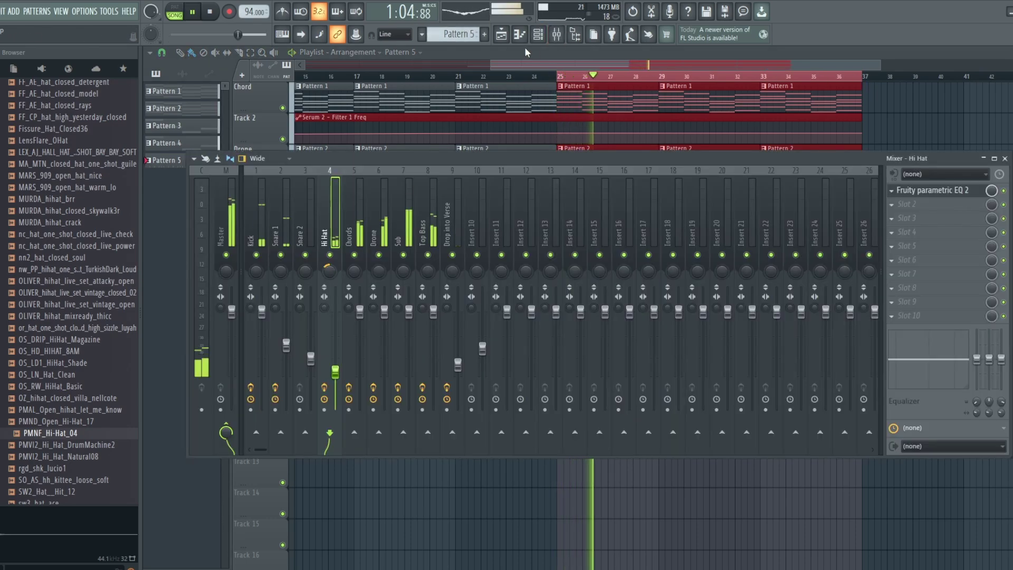
click(539, 38)
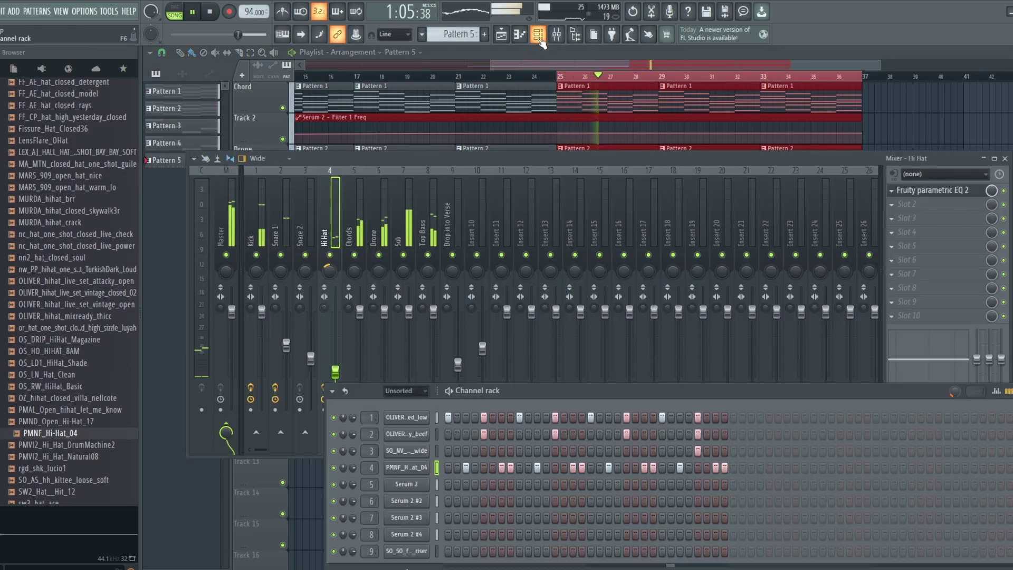
click(476, 468)
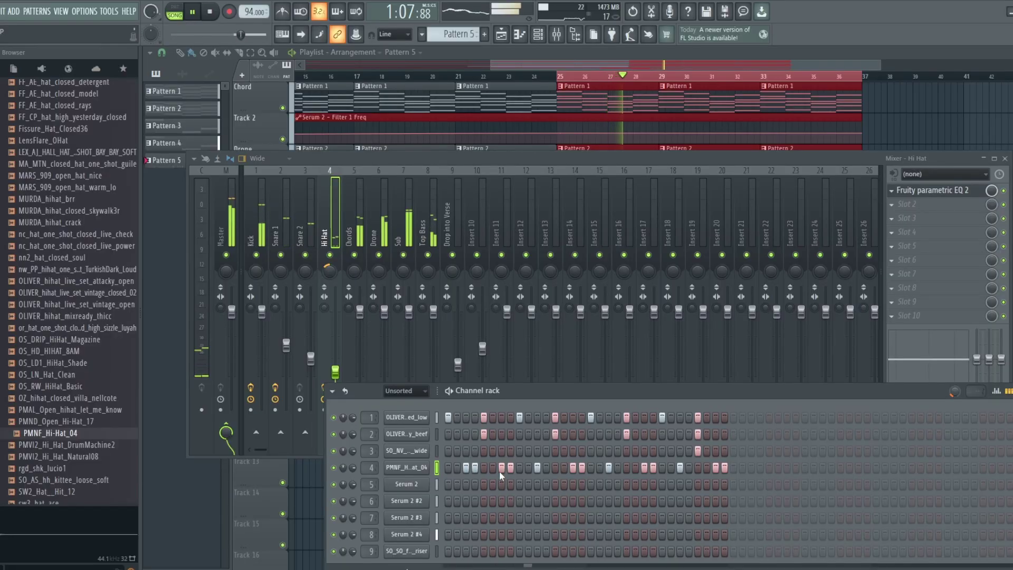
click(548, 468)
click(618, 468)
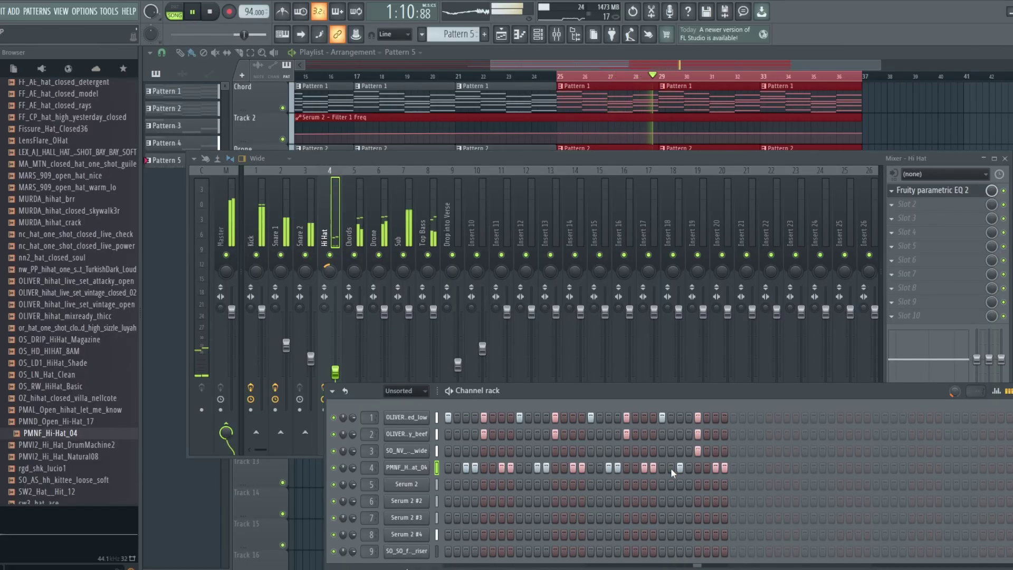
click(689, 467)
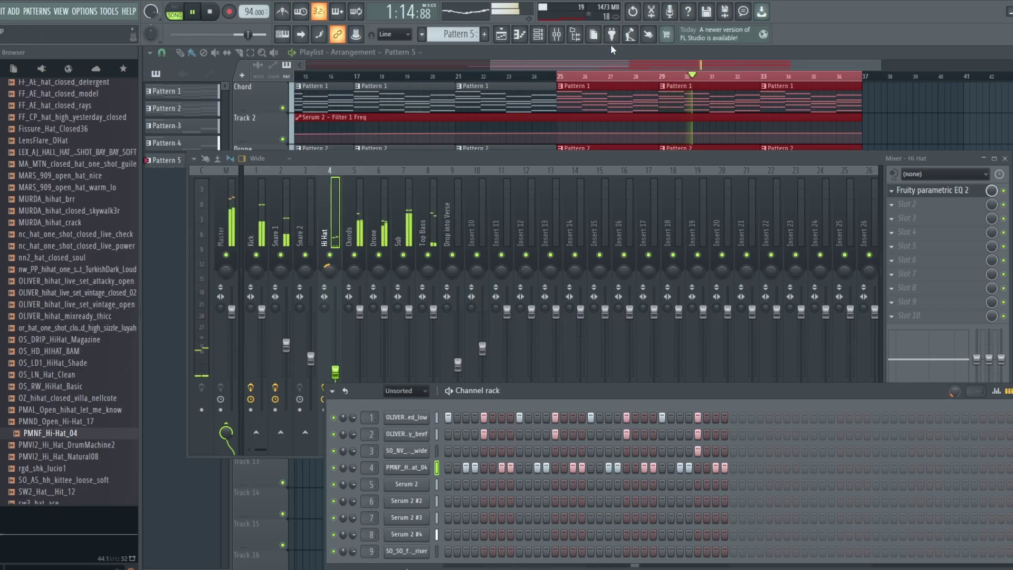
click(559, 38)
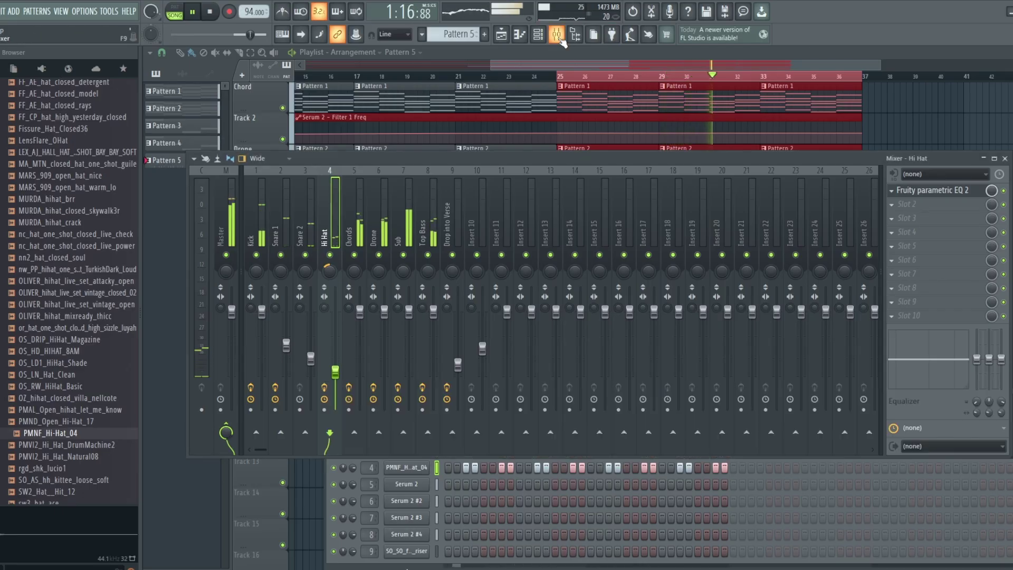
Open Kickstart 2 on the Top Bass mixer track and switch its ducking curve to Free Punch
click(535, 38)
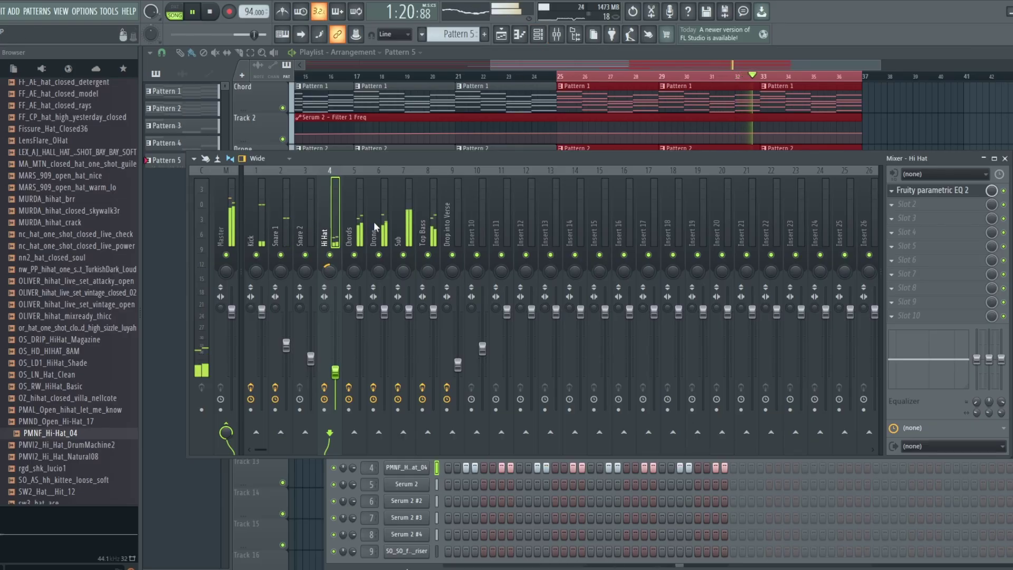
click(437, 223)
click(921, 205)
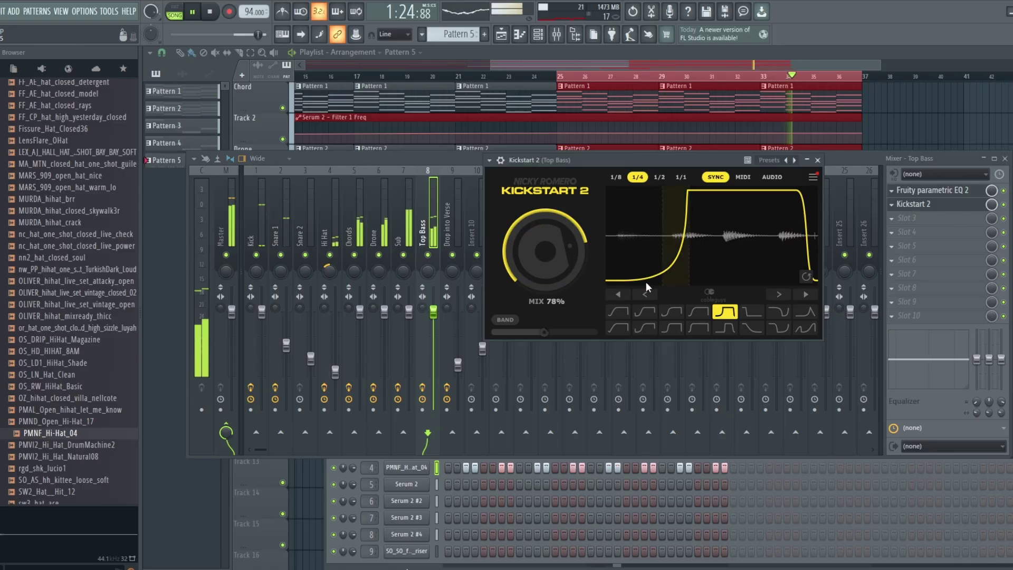
click(628, 311)
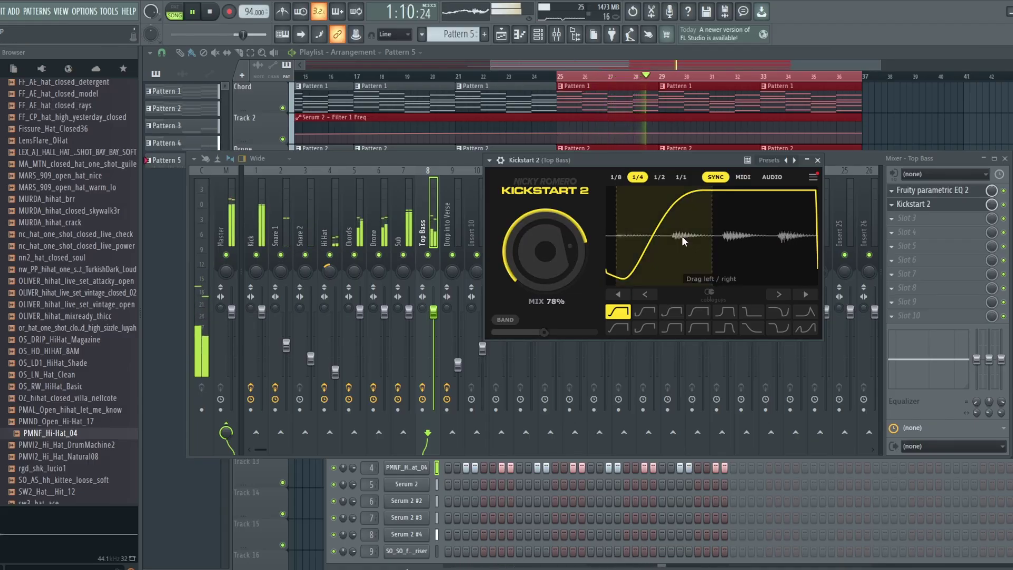
Compare Kickstart 2's fifth curve shape, also shifted slightly earlier, against Free Punch during playback, ending on Free Punch
click(723, 315)
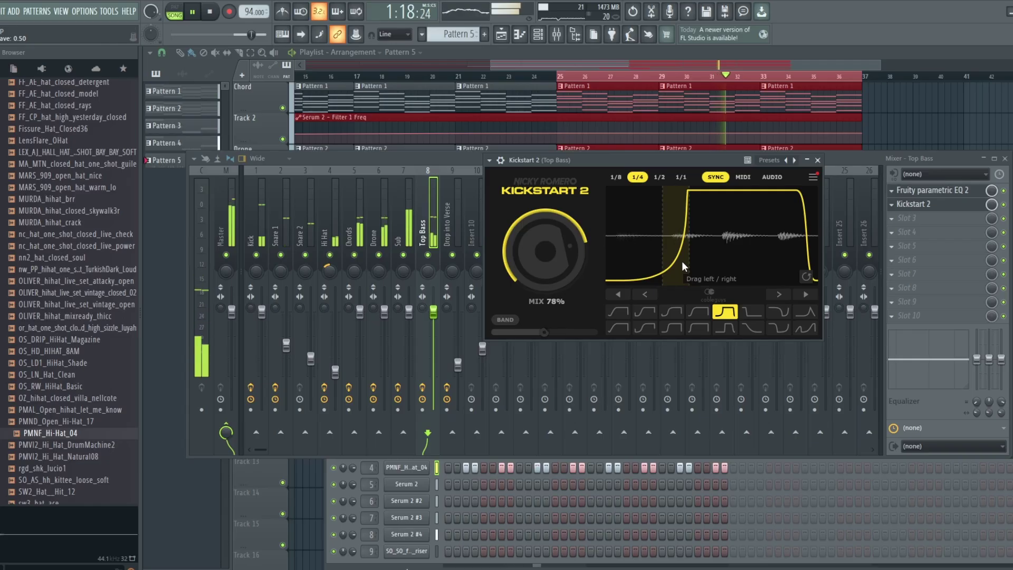
click(612, 317)
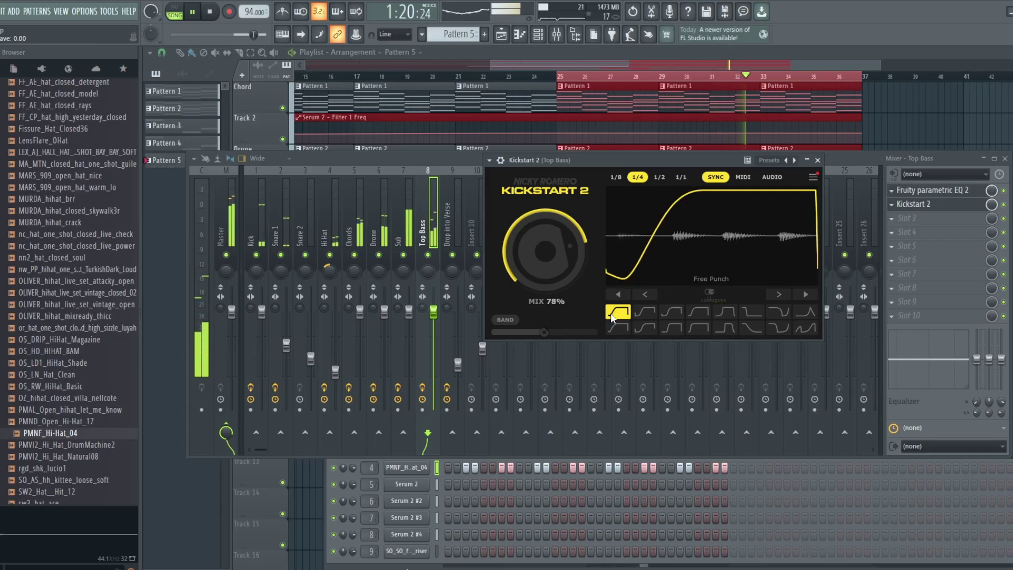
click(718, 313)
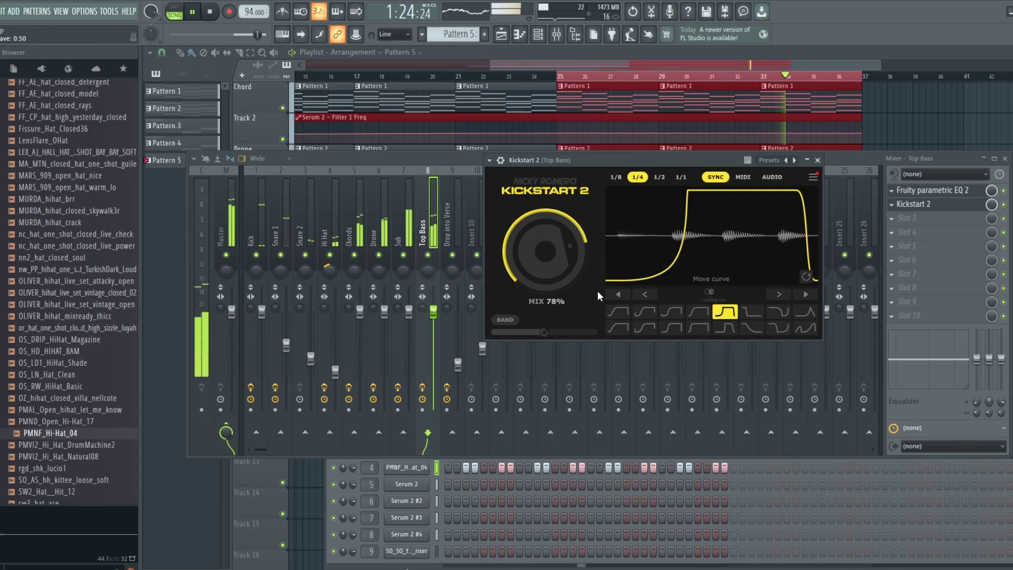
mouse_move(686, 237)
mouse_down()
mouse_move(727, 237)
mouse_move(670, 237)
mouse_up()
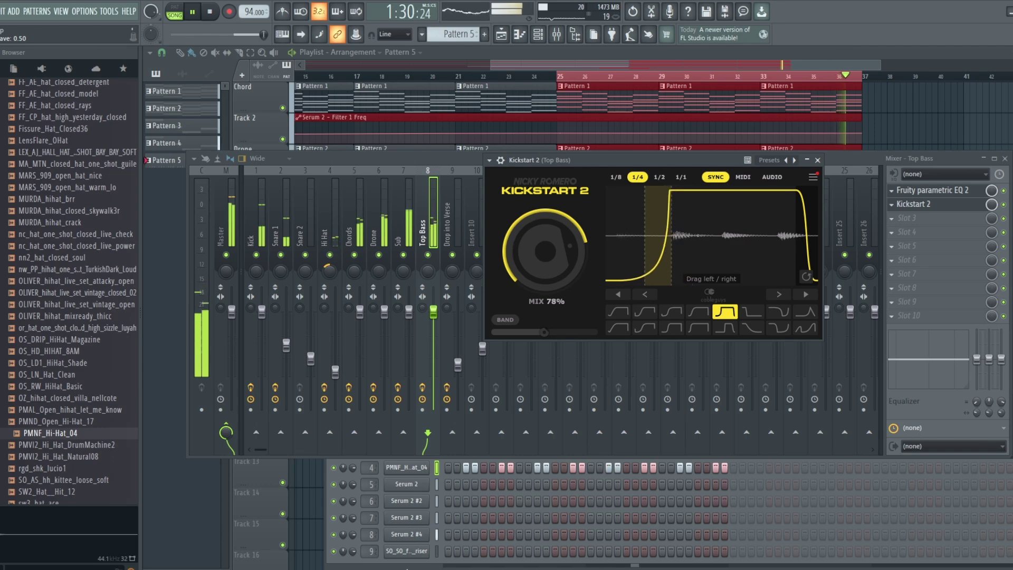
click(618, 312)
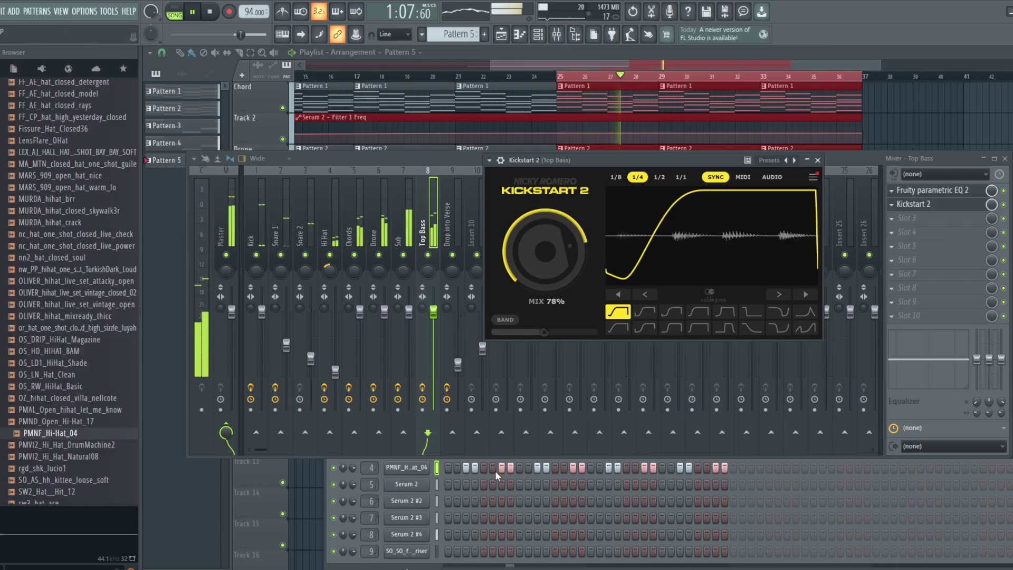
Bring the channel rack forward, restart playback from bar 25 and remove the PMNF_Hi-Hat_04 hit on step 4 of Pattern 5
click(623, 493)
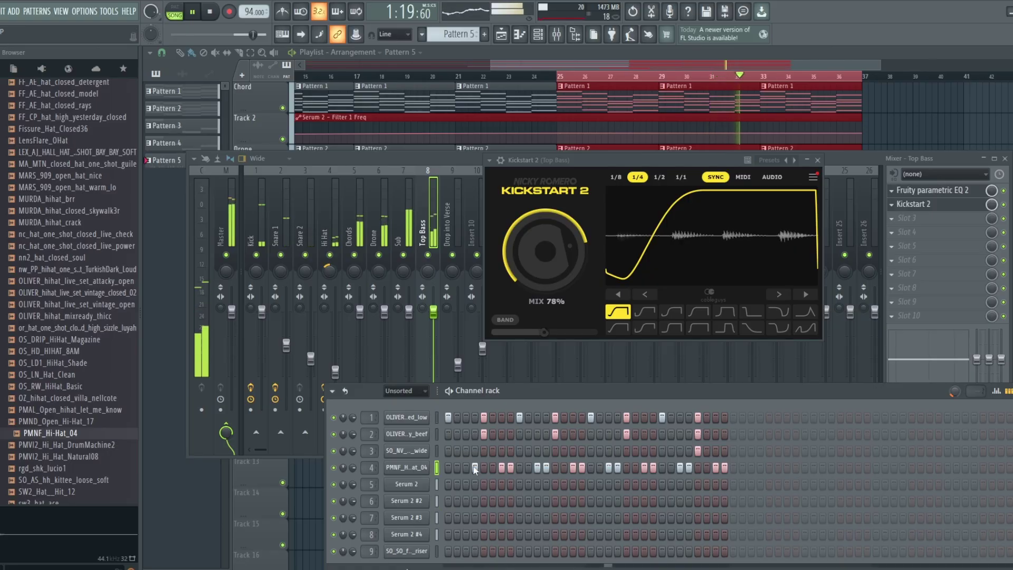
key(space)
key(space)
key(space)
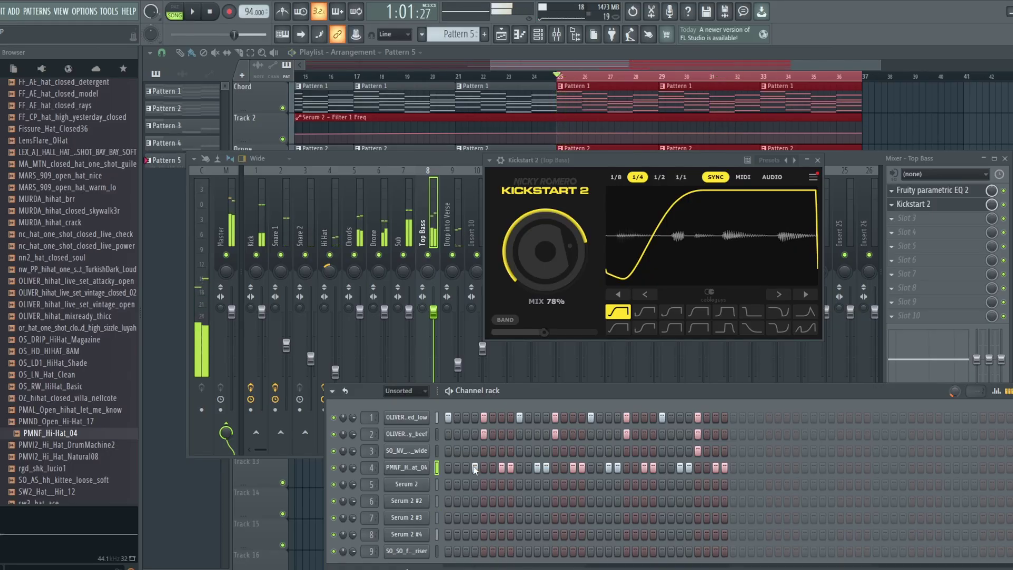
click(467, 467)
key(space)
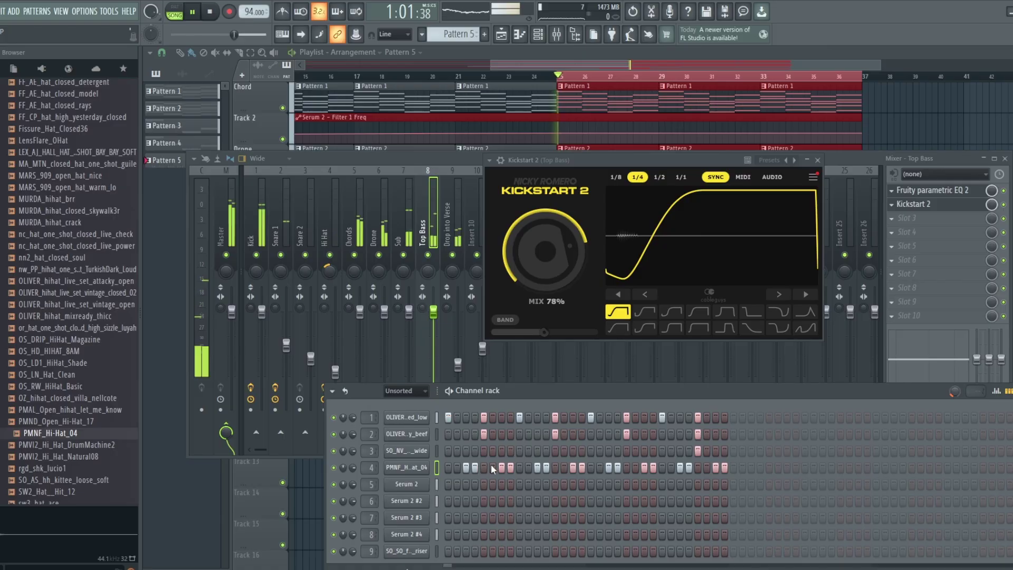
click(476, 467)
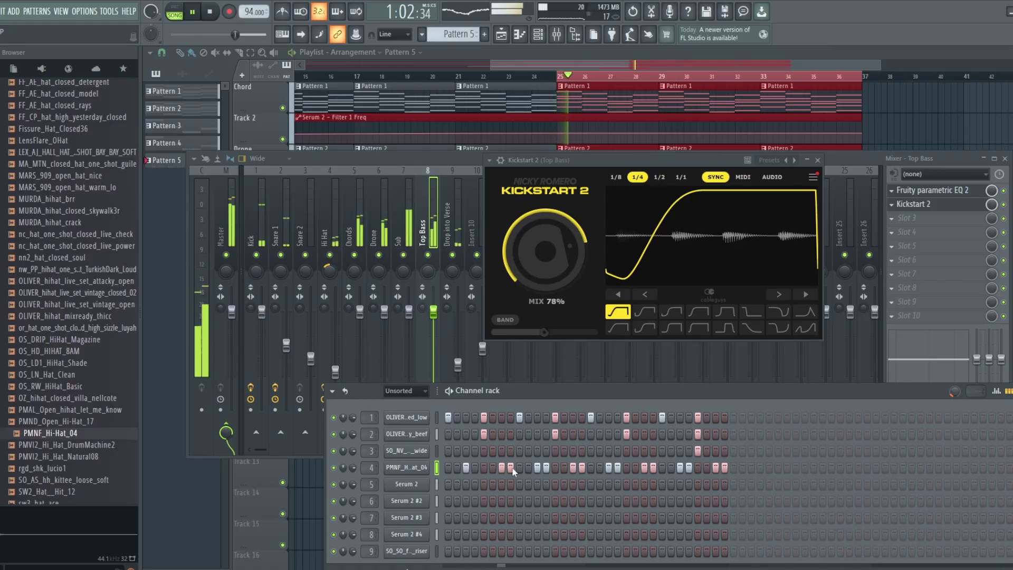
Remove the PMNF_Hi-Hat_04 hits on steps 12, 20 and 28 of Pattern 5 while replaying the section from bar 25
key(space)
key(space)
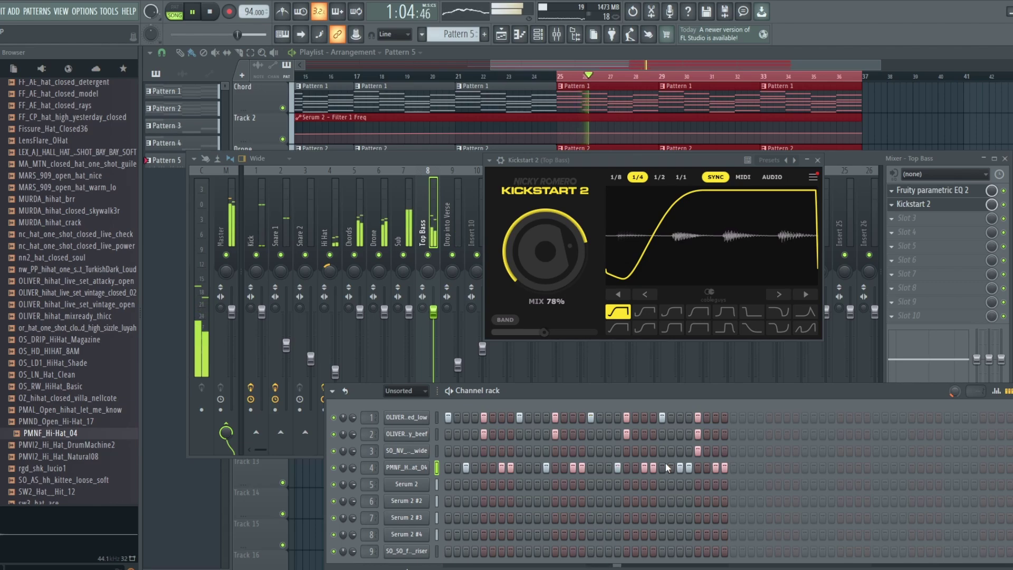
key(space)
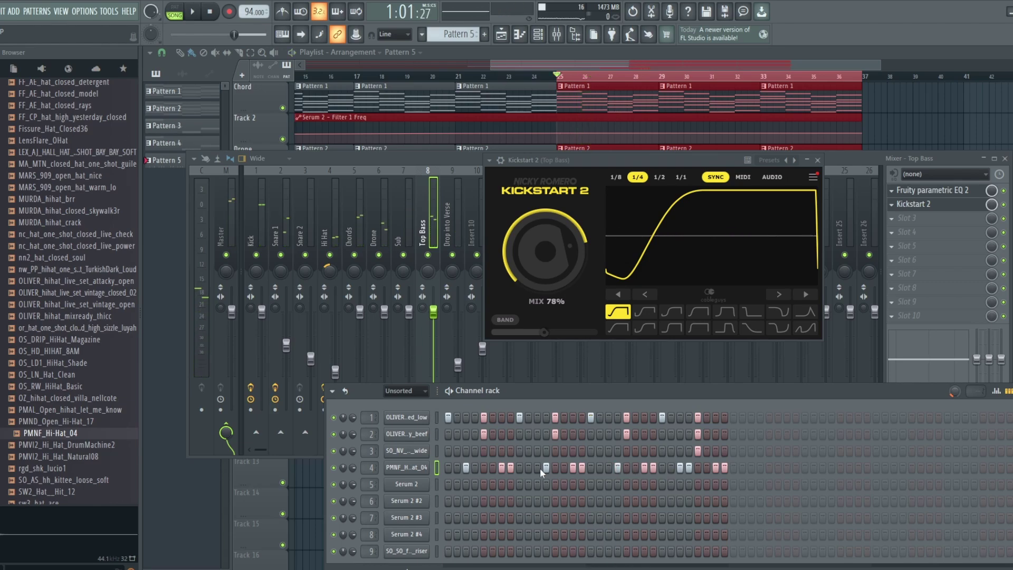
key(space)
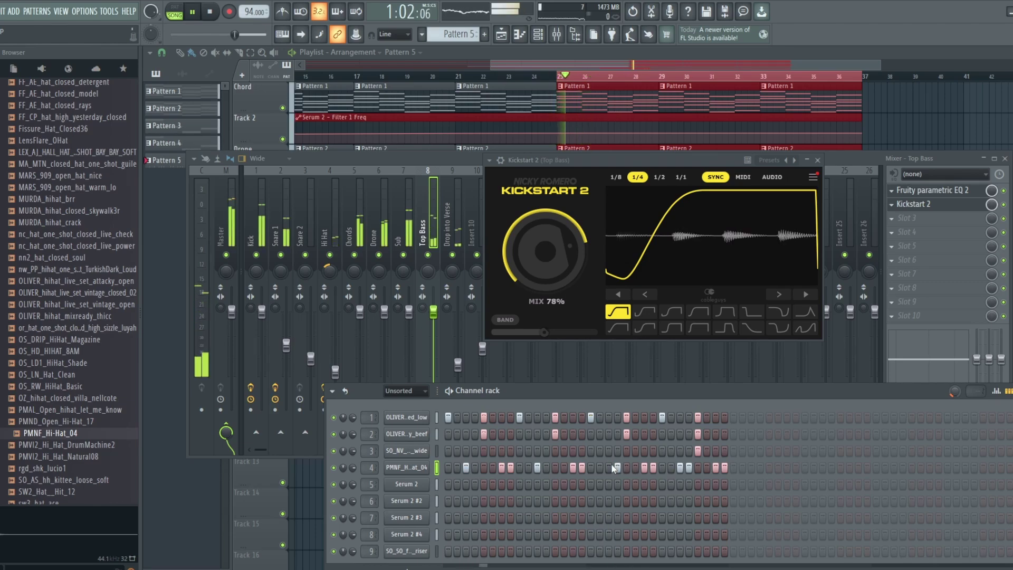
click(617, 467)
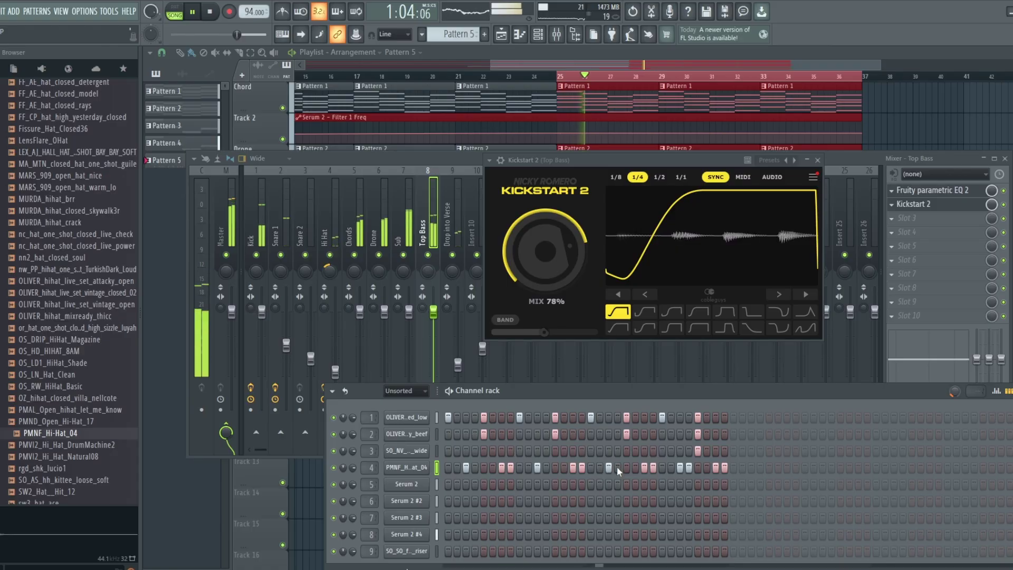
click(644, 467)
click(653, 468)
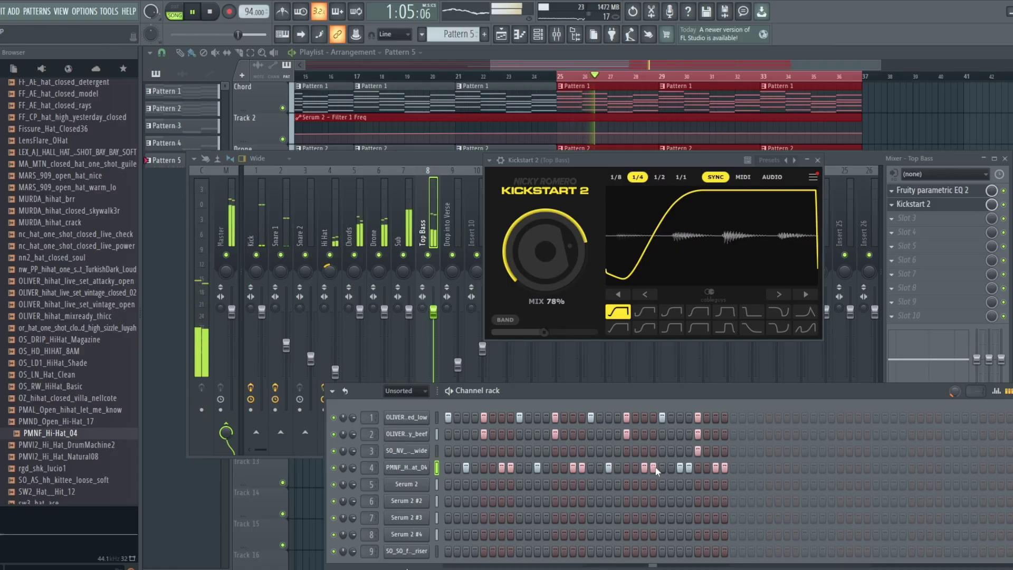
click(689, 467)
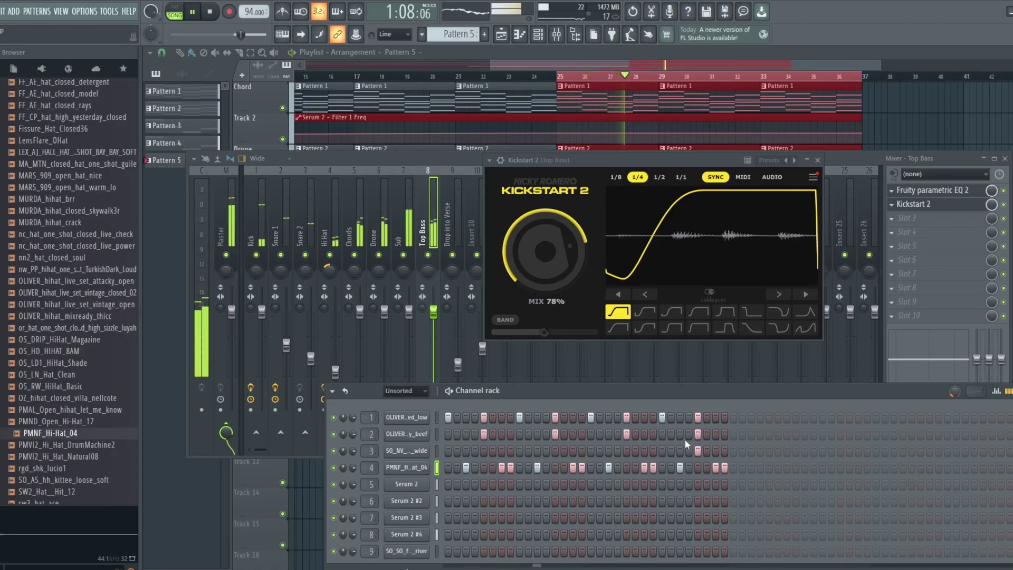
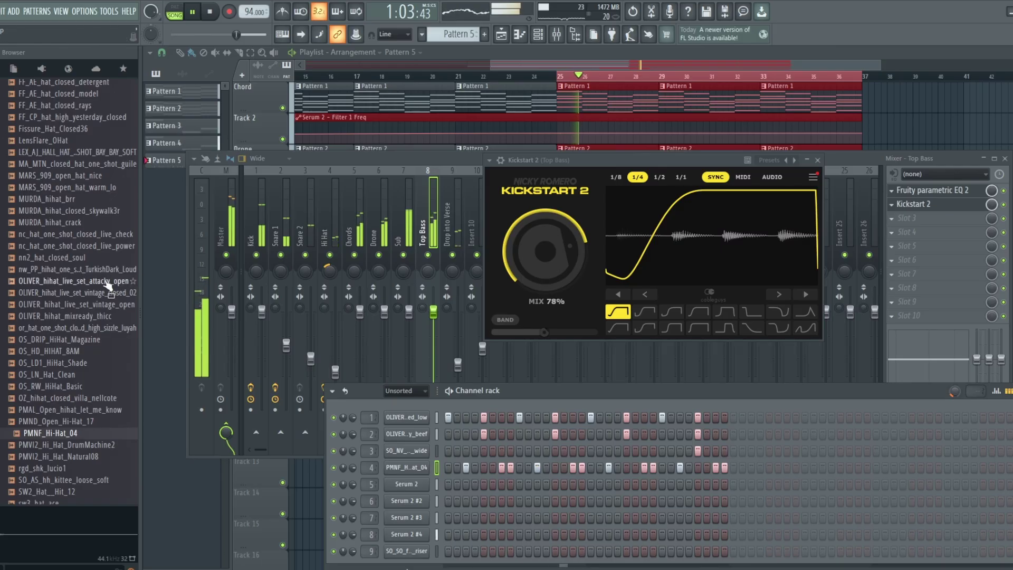
Audition replacement hat samples during playback, from the OLIVER vintage closed hat through the OS hats to T_TSOTT2_hat_oneshot_late
click(62, 293)
click(46, 342)
click(46, 363)
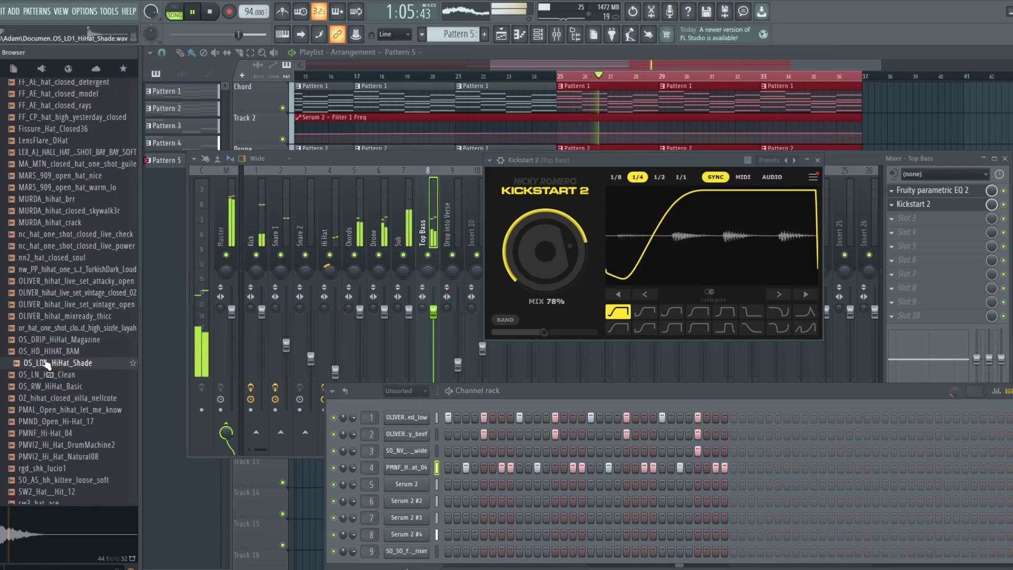
click(46, 399)
scroll(47, 399, down, 4)
click(56, 327)
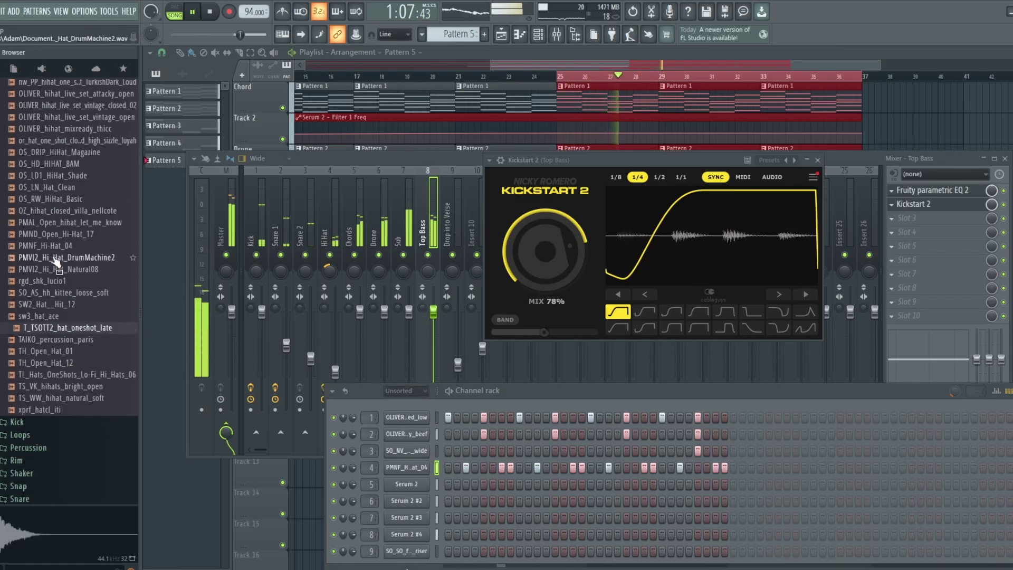
Audition samples from the start of the Hat folder, including the AcousticHatsR hats, ABJP_Acoustic_Hat_16 and Deep_ClosedHat09
scroll(62, 197, up, 20)
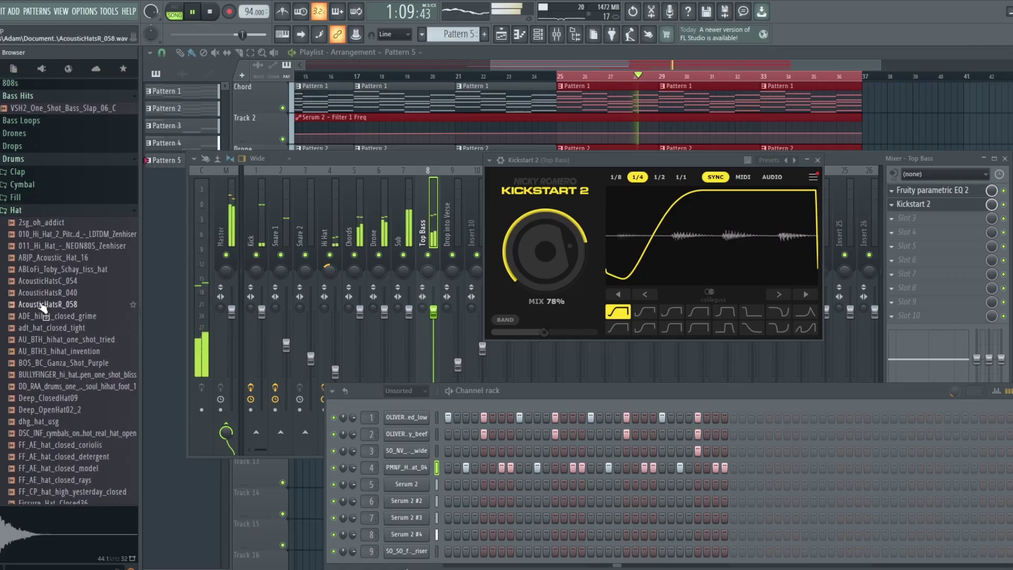
click(62, 304)
click(62, 293)
click(62, 269)
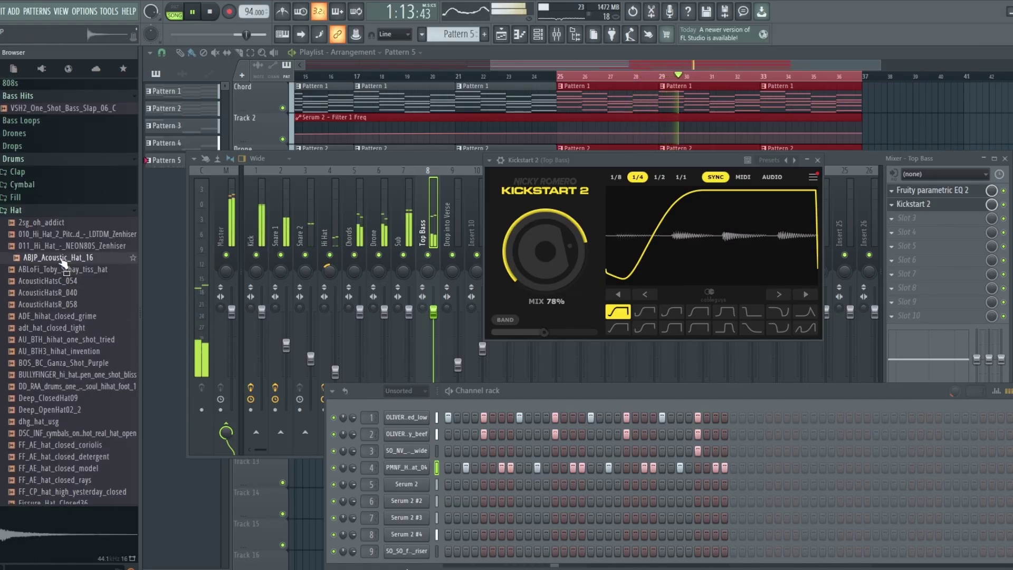
click(58, 222)
click(69, 233)
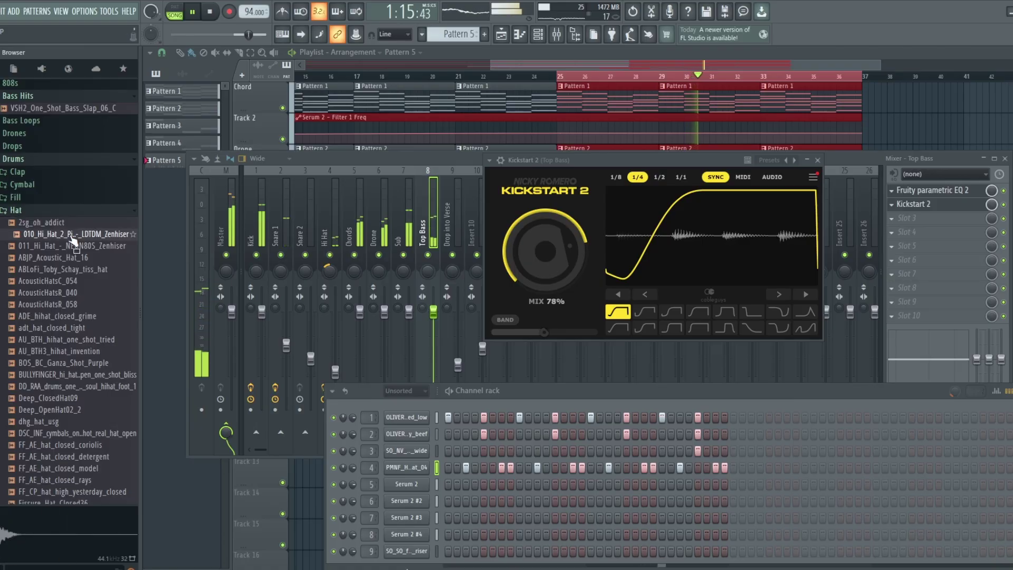
click(64, 398)
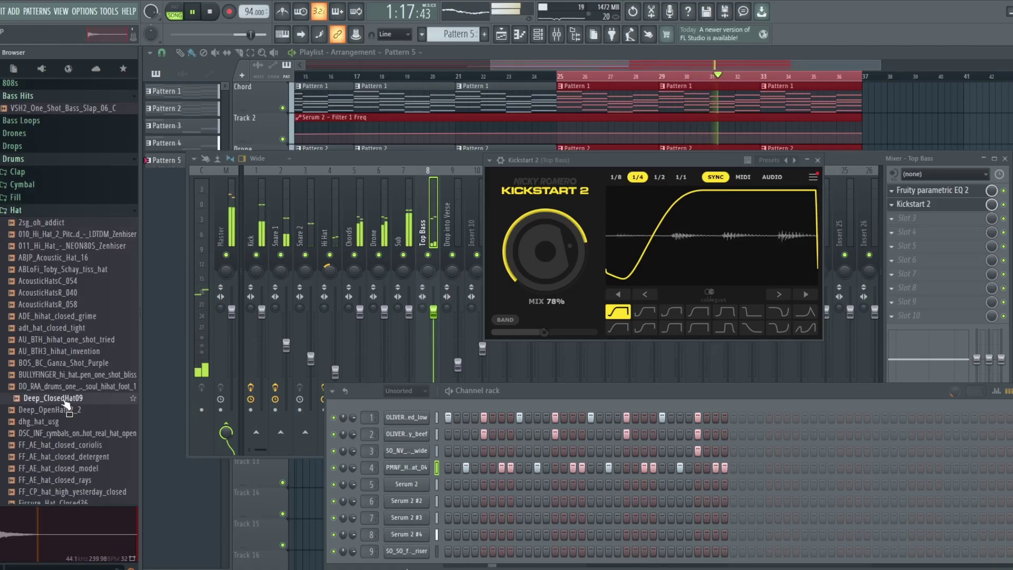
click(66, 433)
Audition FF_CP_hat_high_yesterday_closed and compare the FF_AE_hat_closed samples against the playing section
scroll(63, 422, down, 5)
click(60, 341)
click(64, 305)
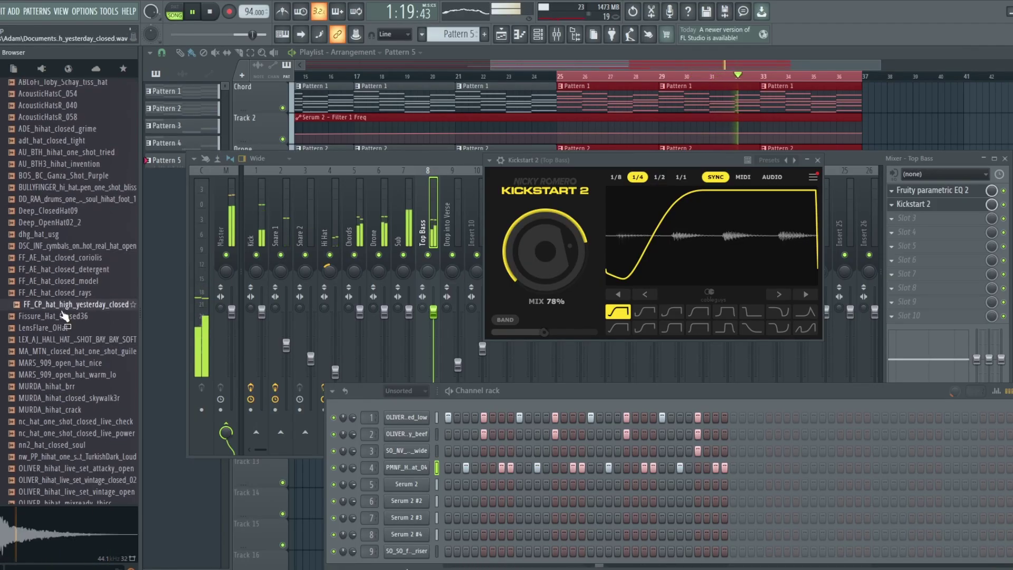
click(67, 293)
click(68, 285)
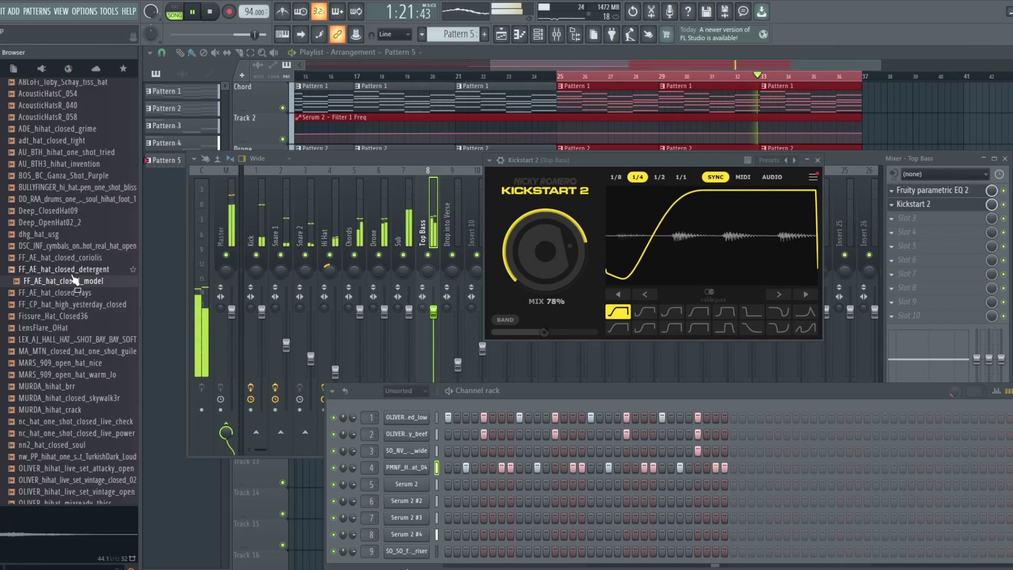
key(Down)
key(Down)
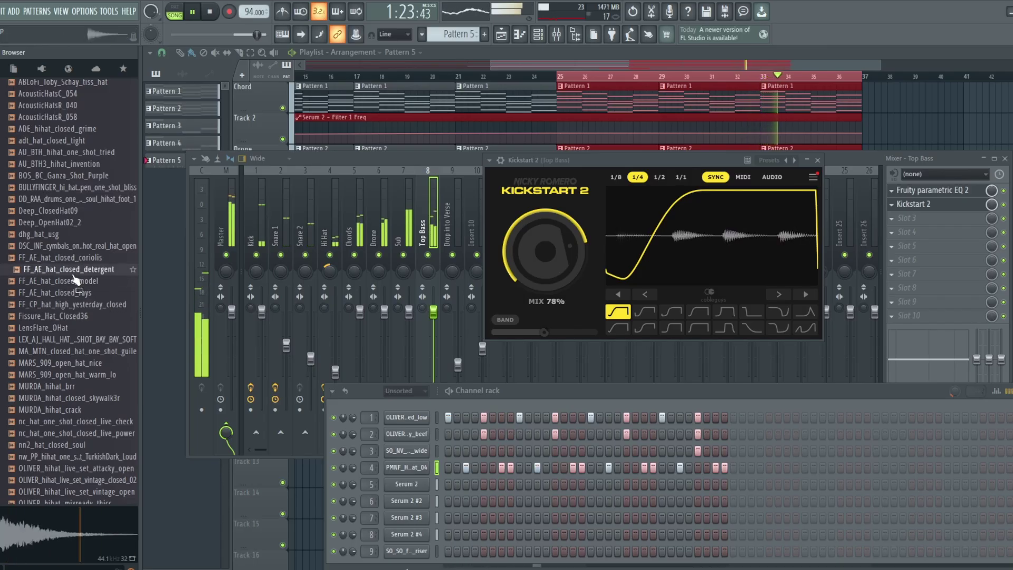
click(78, 270)
key(Down)
key(Up)
key(Up)
Try FF_AE_hat_closed_coriolis as the sample on channel 4 and undo the replacement
drag(78, 269, 146, 299)
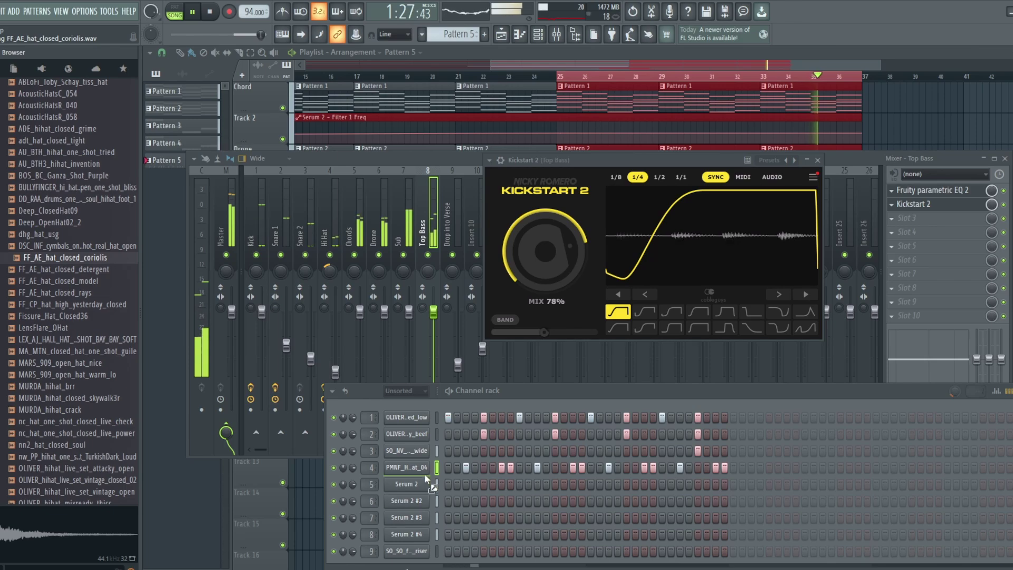
drag(426, 476, 430, 468)
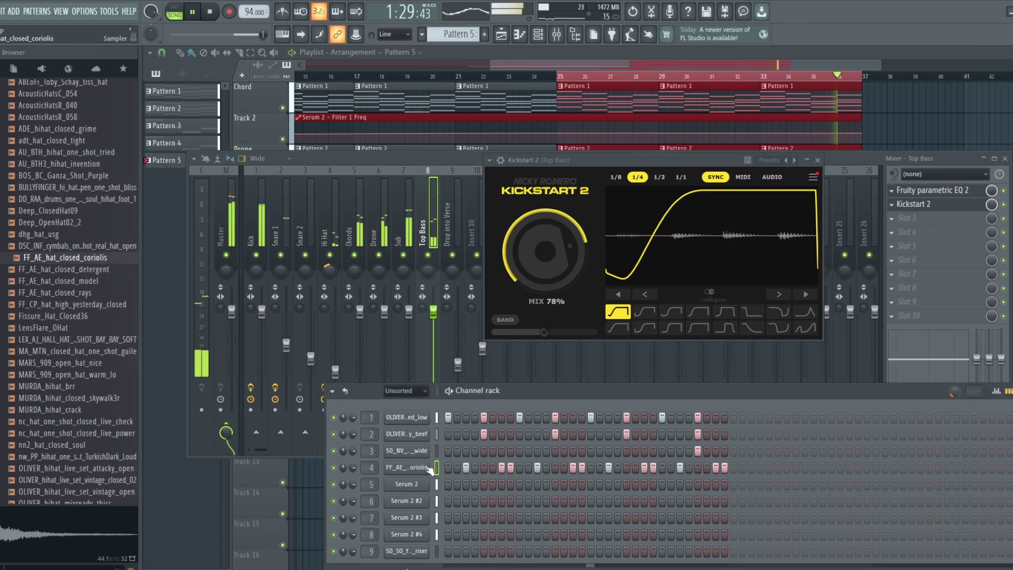
key(ctrl+z)
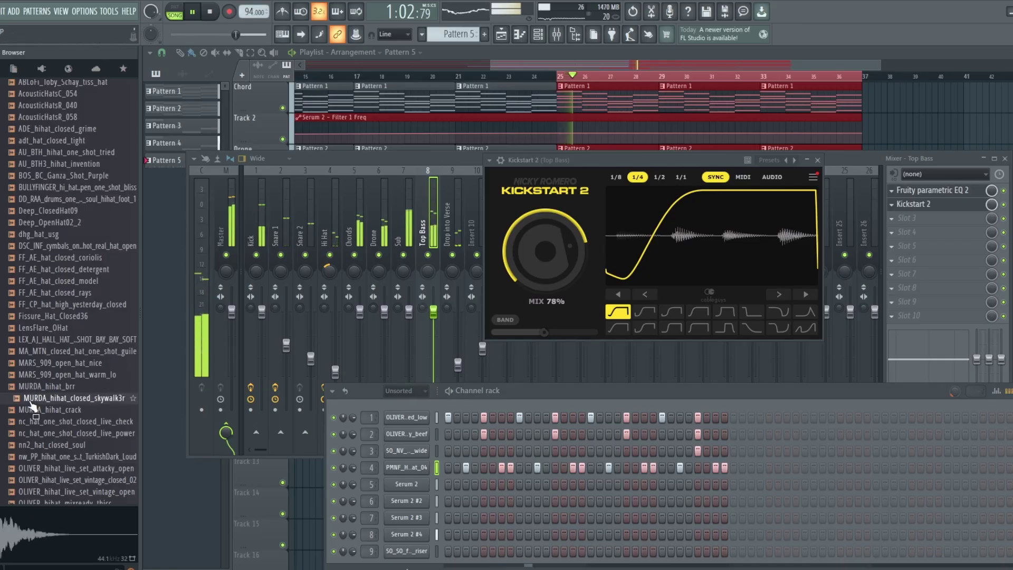
Audition further OLIVER and OS hats and replace the channel 4 sample with OLIVER_hihat_mixready_thicc
scroll(79, 380, down, 5)
click(79, 340)
click(81, 330)
click(82, 318)
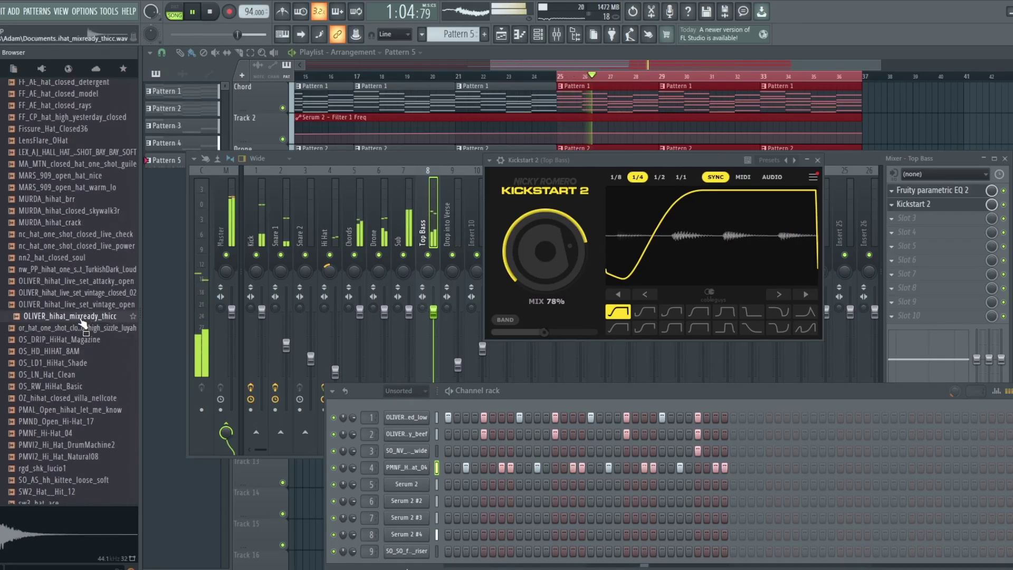
drag(81, 318, 421, 466)
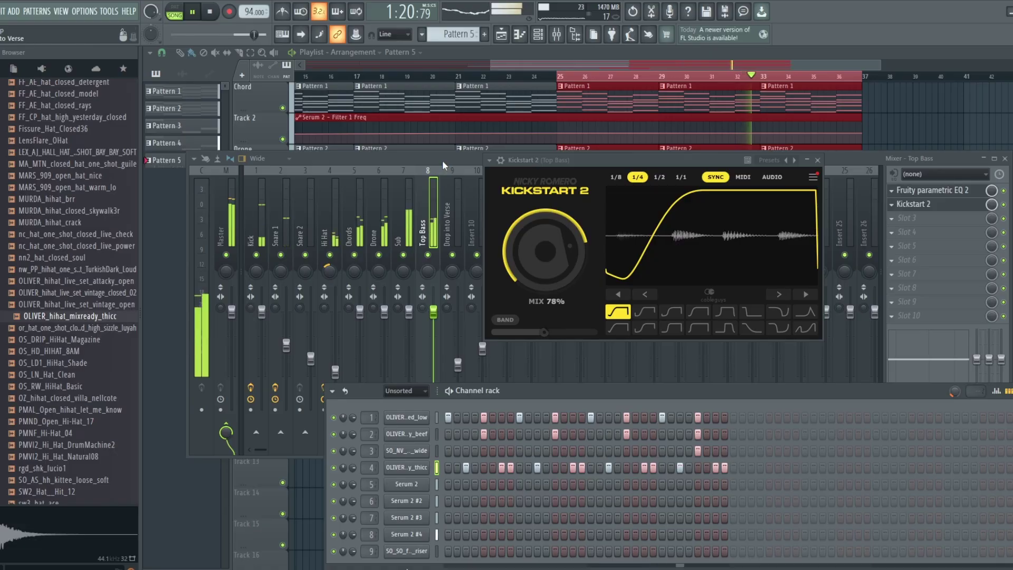
Open Fruity parametric EQ 2 on the Hi Hat track and lower its high-cut band's cutoff frequency slightly by ear
click(324, 206)
click(929, 190)
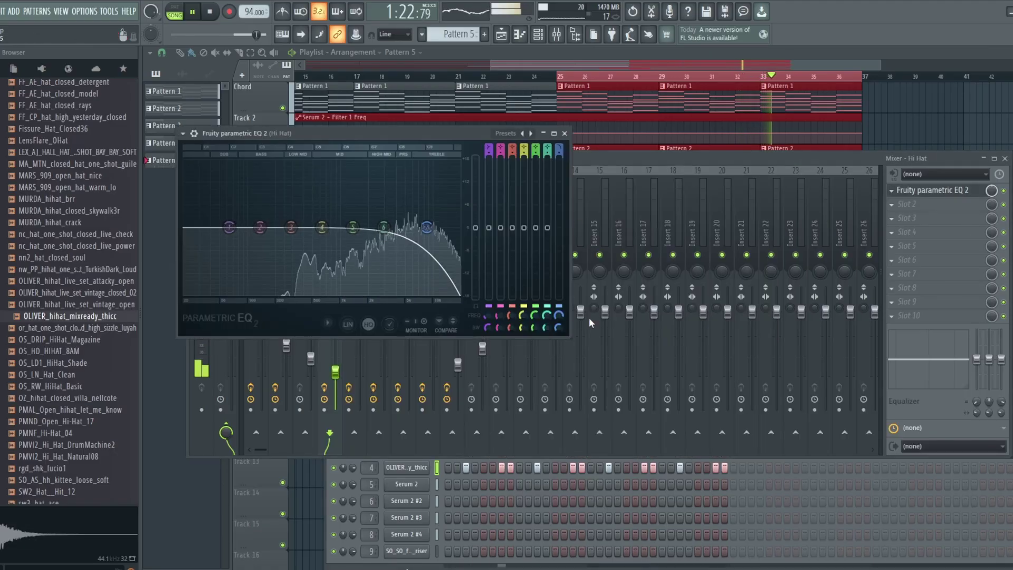
mouse_move(427, 226)
mouse_down()
mouse_move(369, 227)
mouse_move(426, 227)
mouse_move(390, 226)
mouse_move(407, 226)
mouse_up()
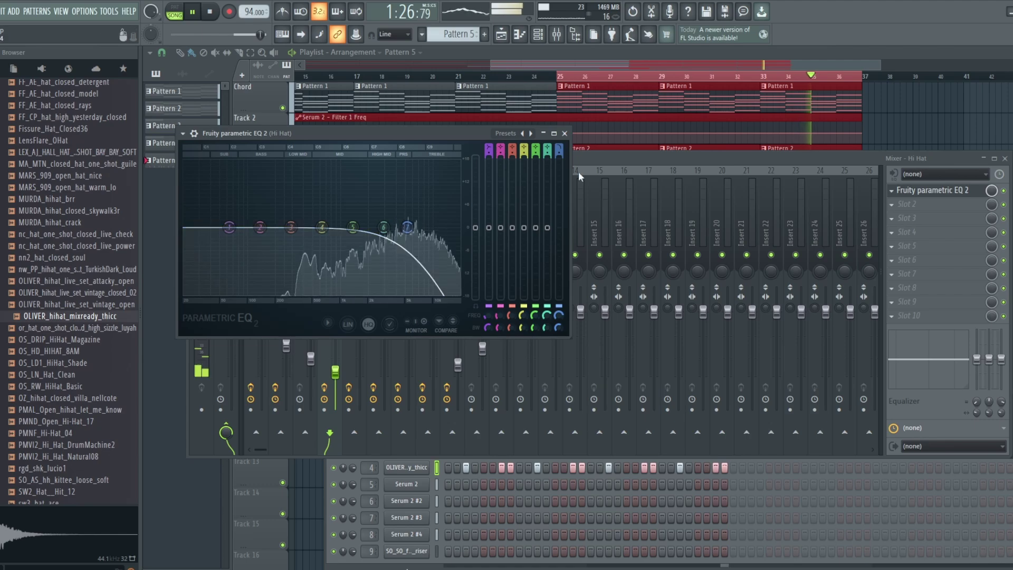
Steepen the Hi Hat EQ's high cut, raise its cutoff slightly, and add a steep low cut reaching into the low mids
drag(559, 149, 559, 141)
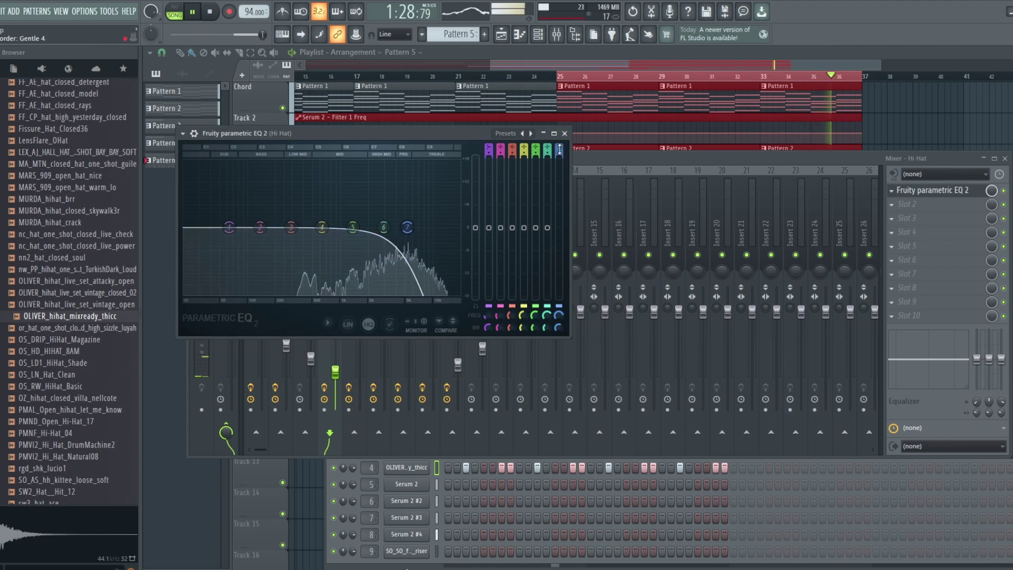
drag(408, 232, 414, 232)
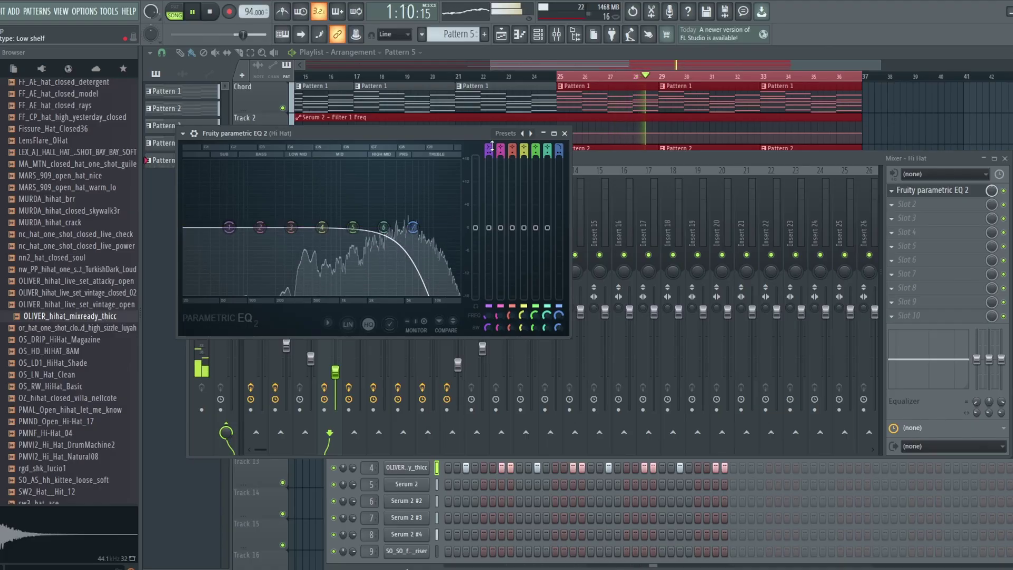
scroll(489, 149, up, 2)
drag(229, 227, 275, 227)
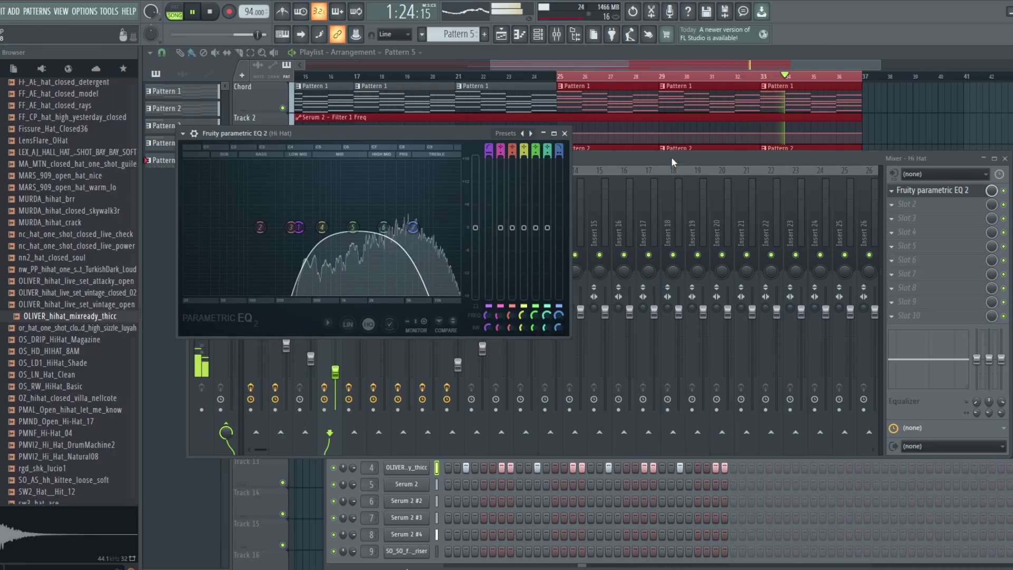
Clear the time selection in the playlist, stop playback and replay the arrangement from bar 21
click(658, 67)
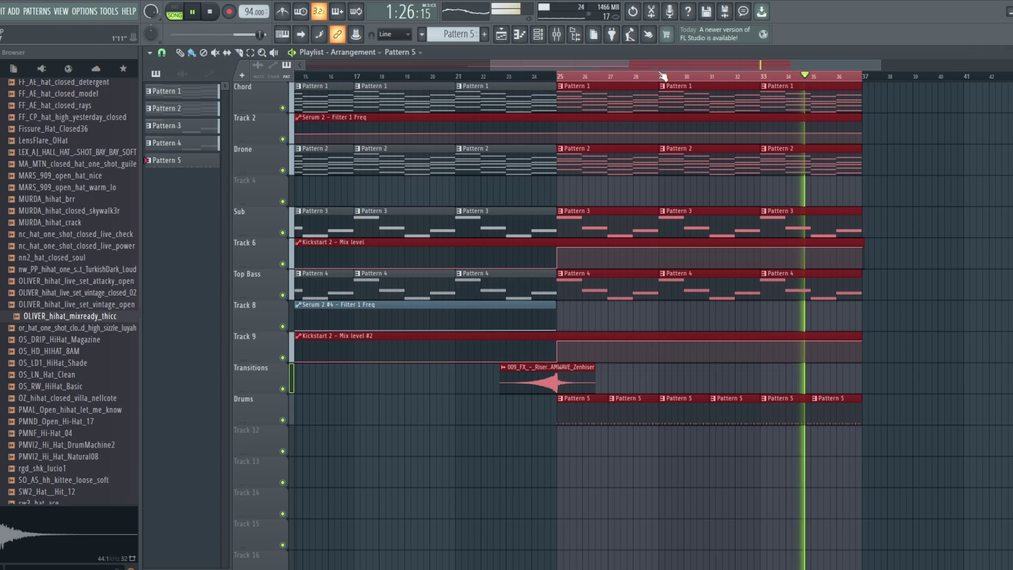
click(662, 77)
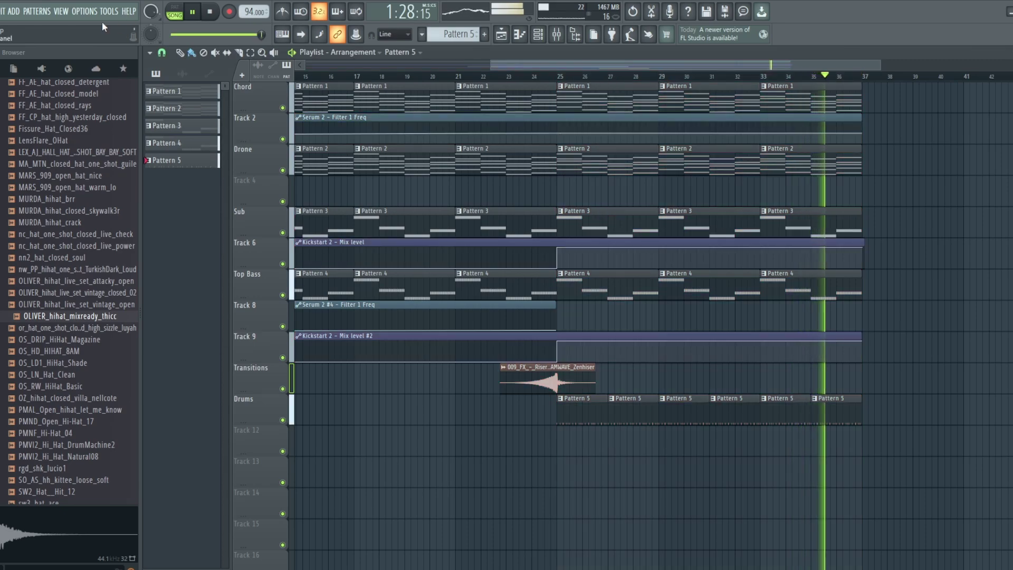
click(211, 12)
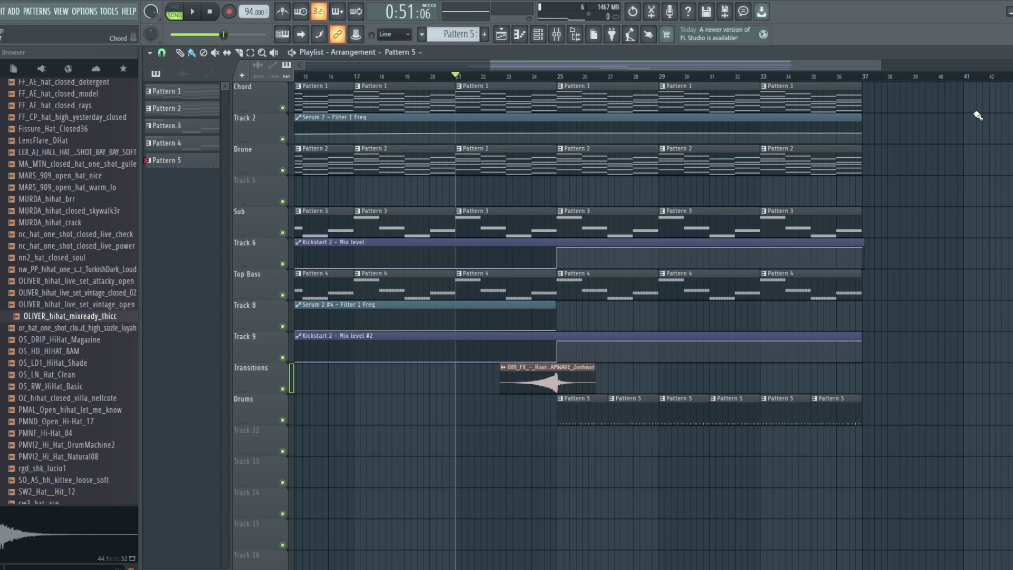
key(space)
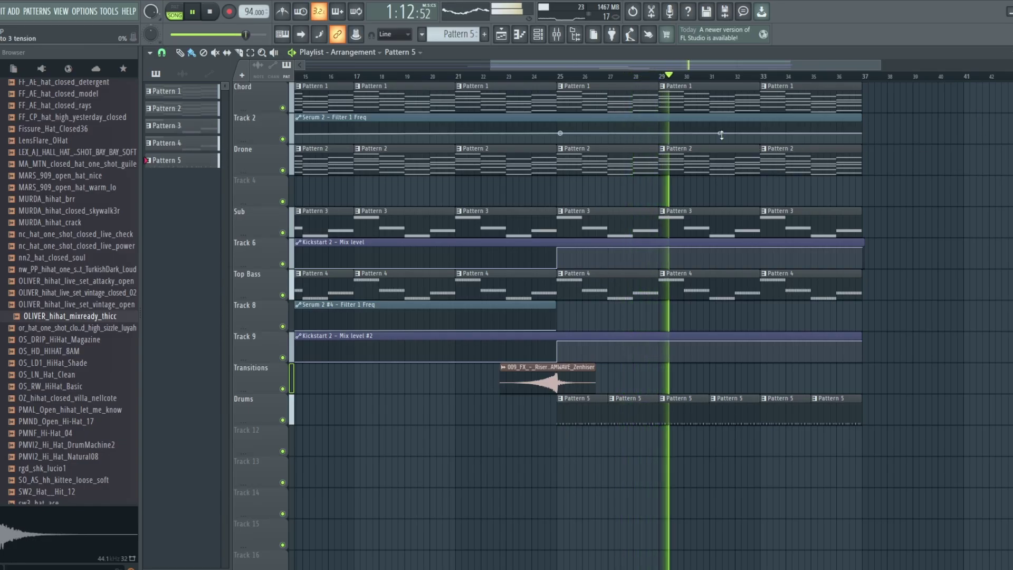
Lower the high-cut cutoff in Snare 1's Fruity parametric EQ 2 and steepen its slope by ear
click(557, 34)
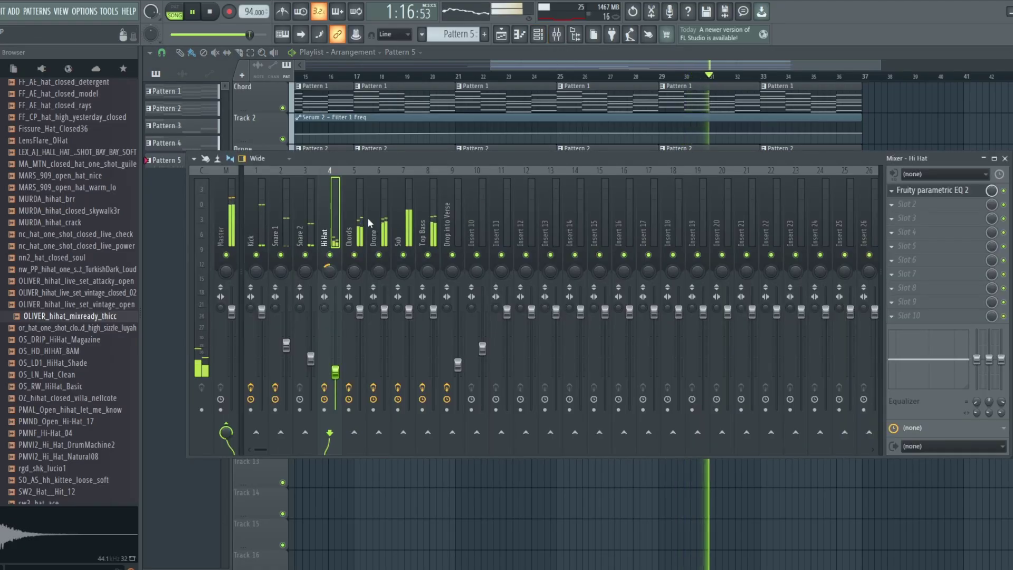
click(284, 218)
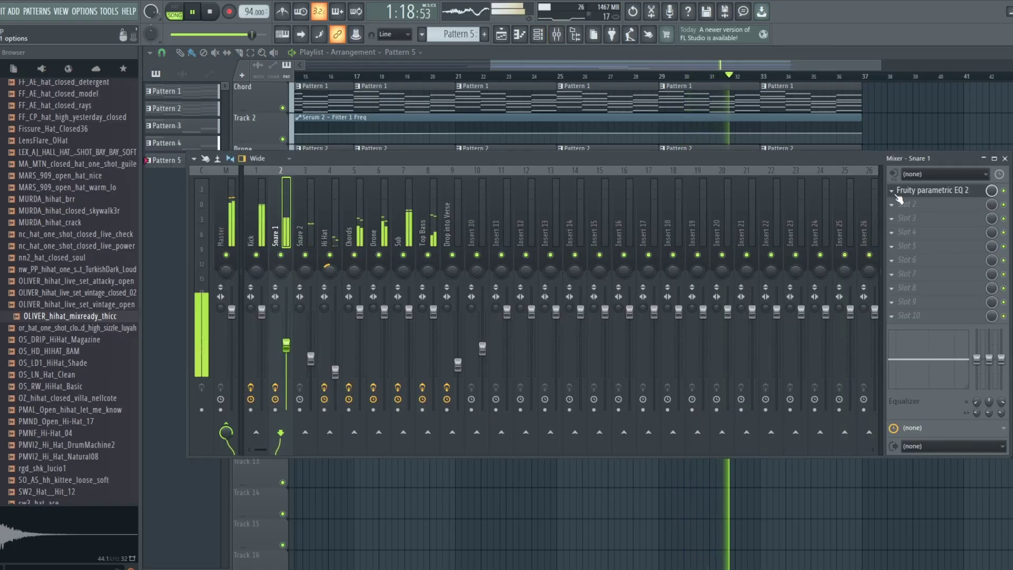
click(934, 191)
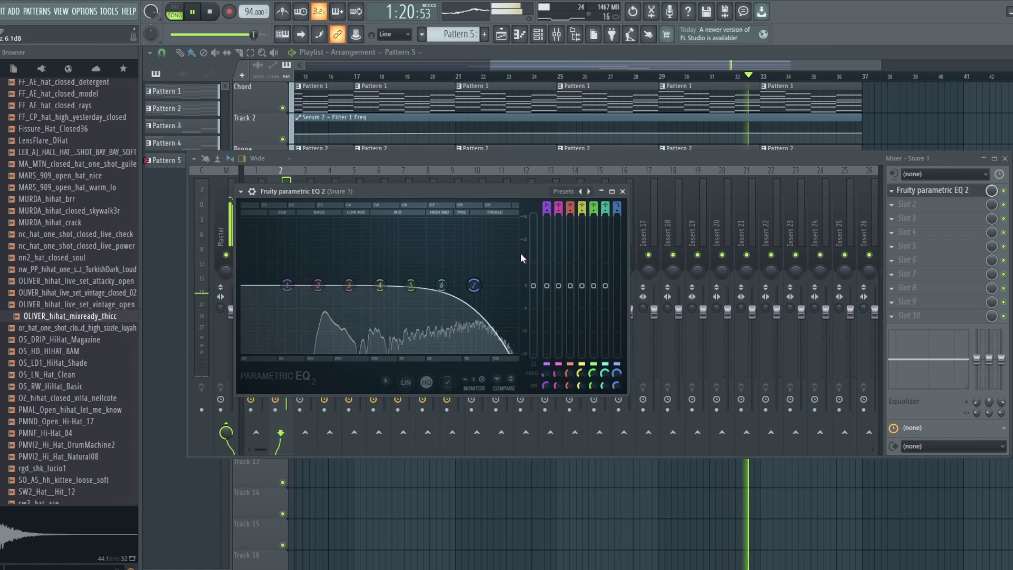
drag(474, 285, 454, 286)
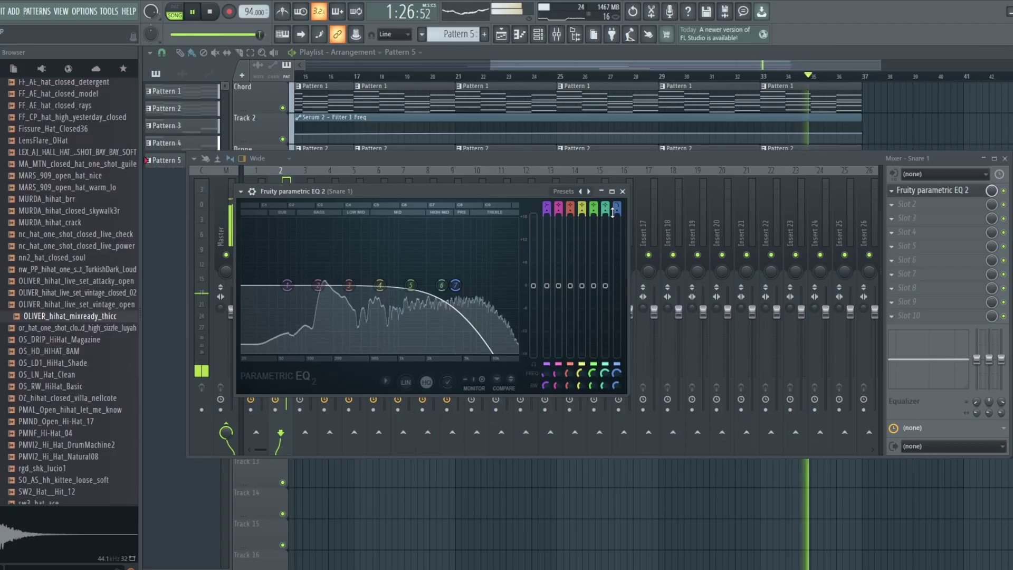
drag(617, 212, 616, 206)
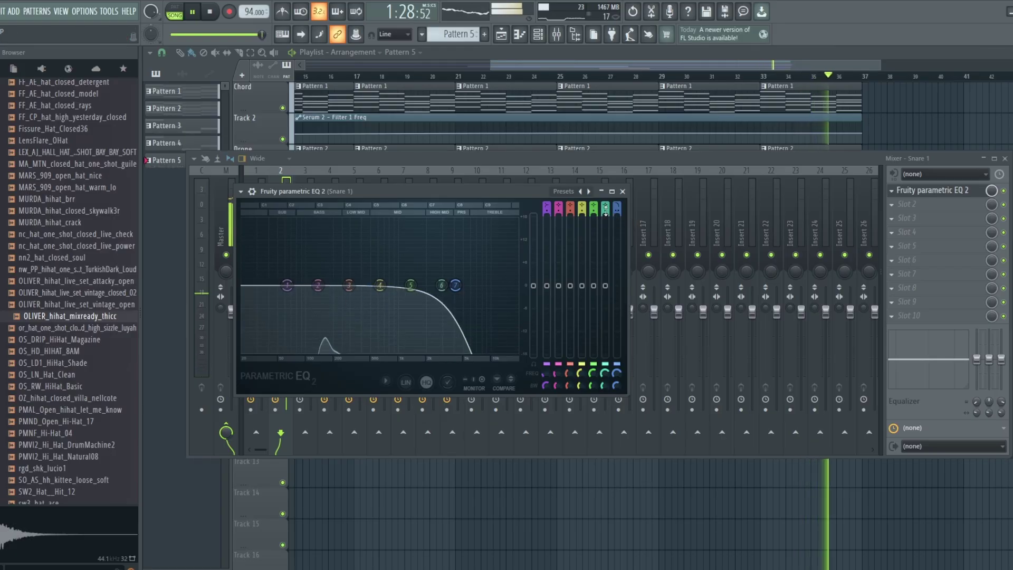
click(623, 191)
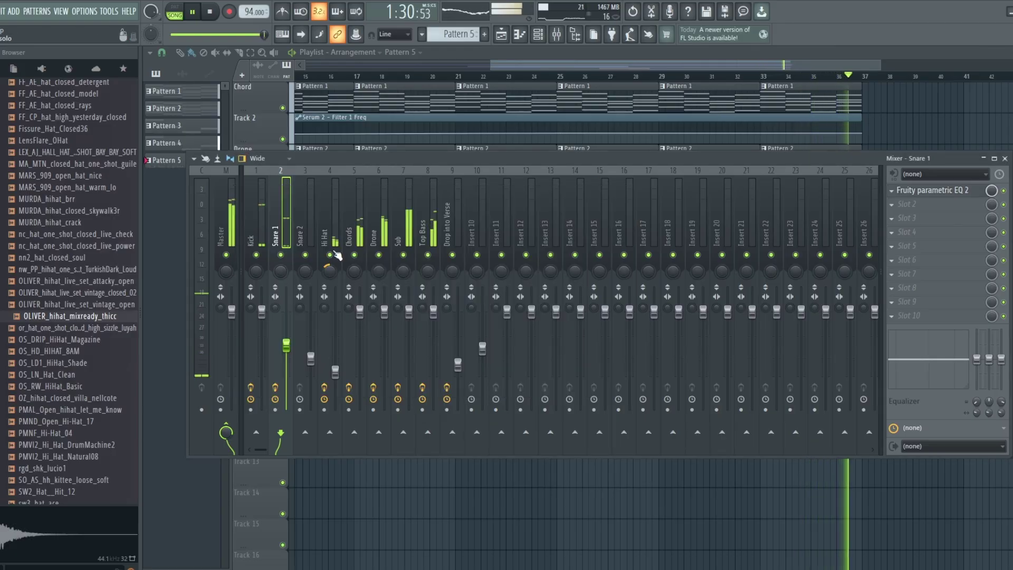
Raise the Snare 1 mixer level slightly and replay the verse from bar 25
key(space)
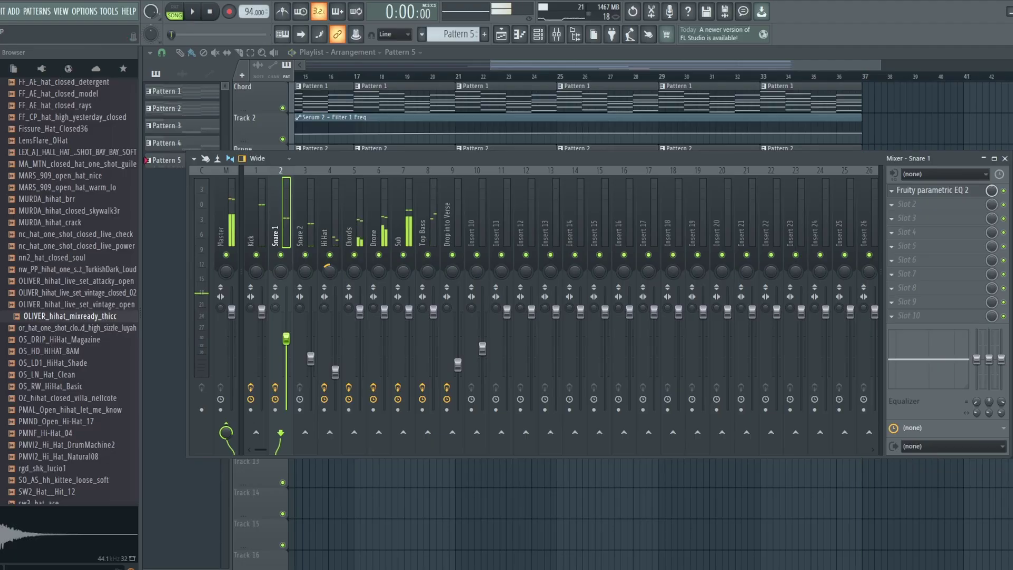
click(556, 34)
key(space)
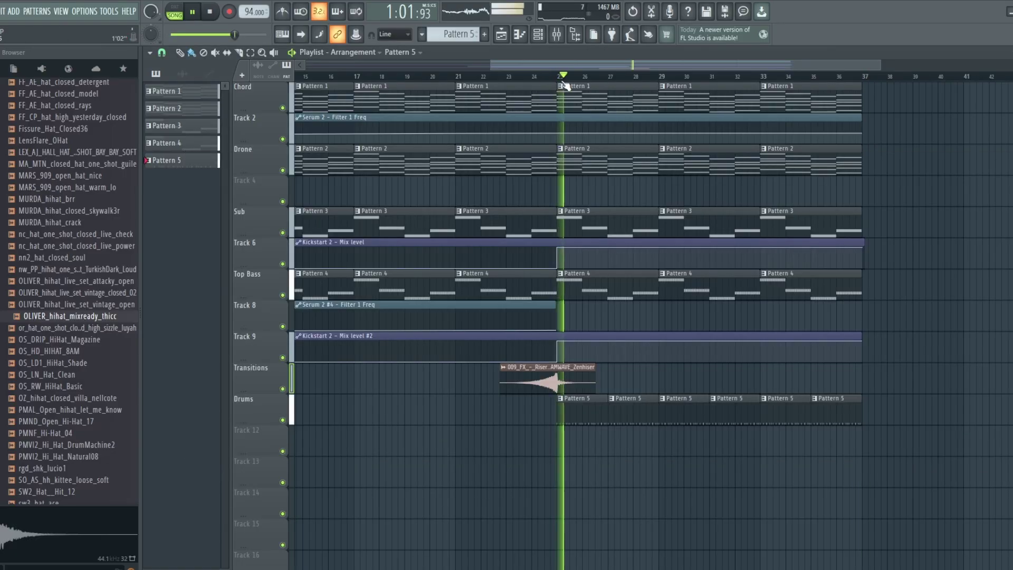
Reopen the Hi Hat track's EQ, lower its high-cut frequency and move the EQ window clear of the track's fader
click(557, 34)
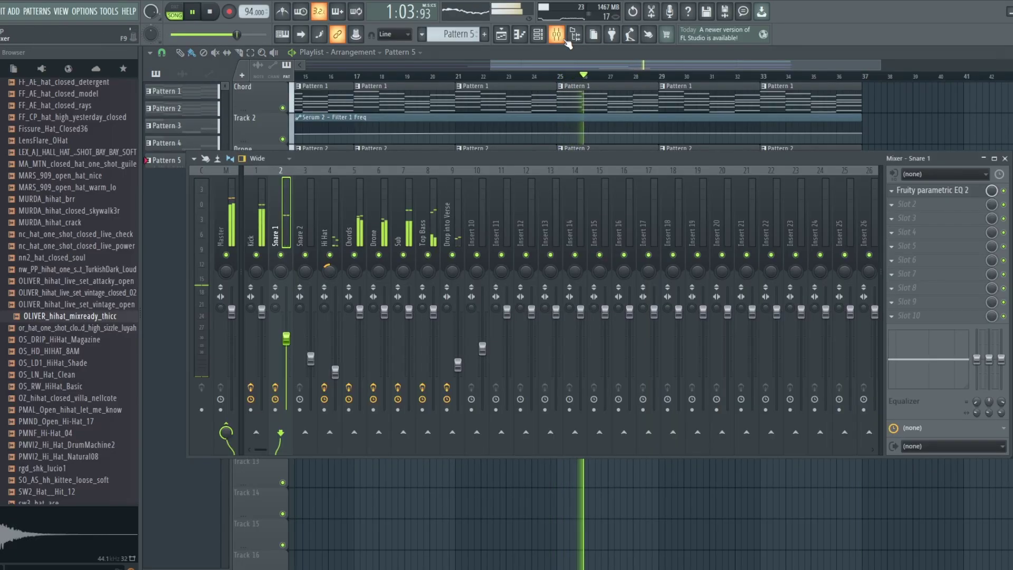
click(336, 216)
click(933, 191)
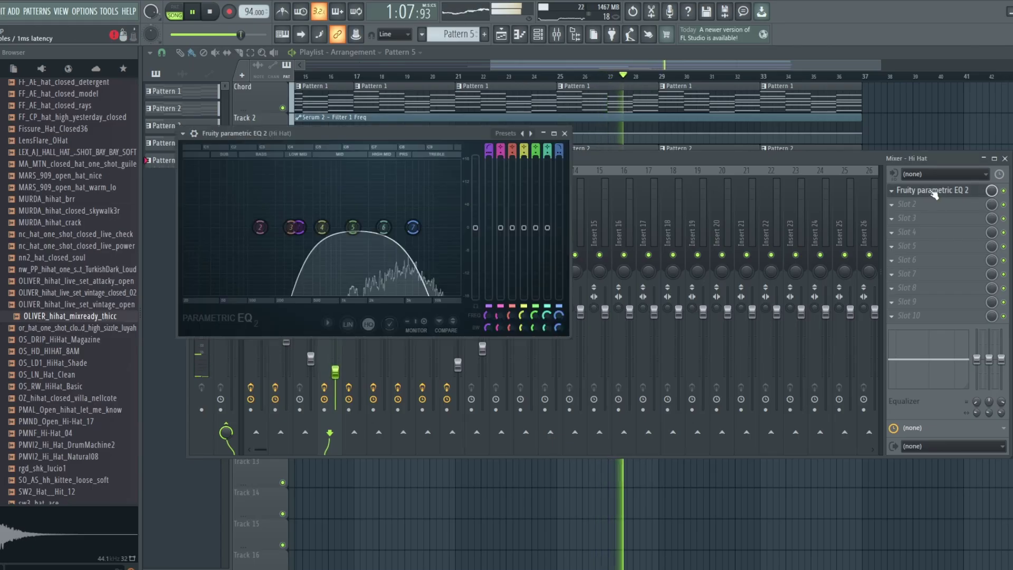
drag(417, 228, 393, 228)
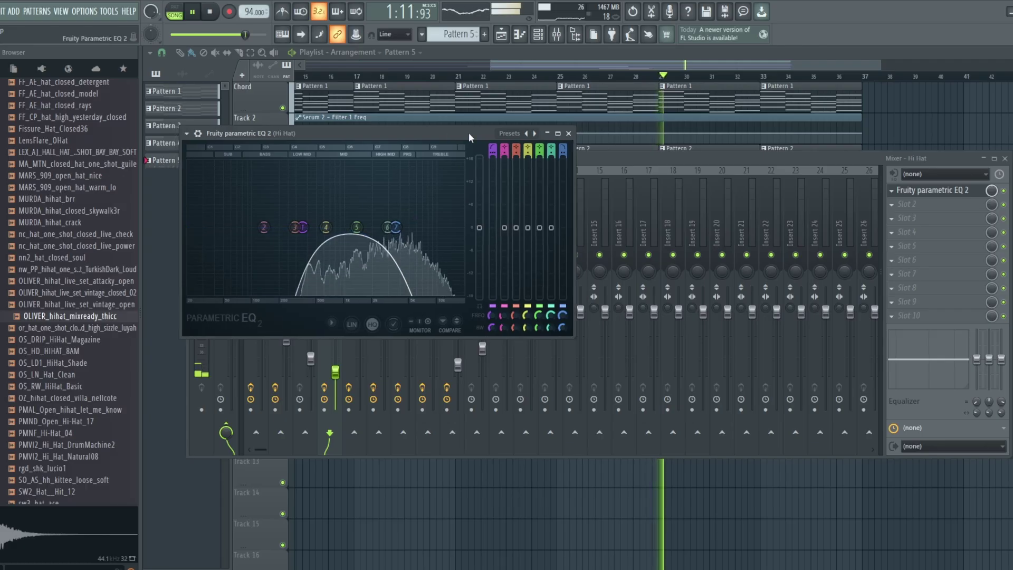
drag(369, 133, 596, 132)
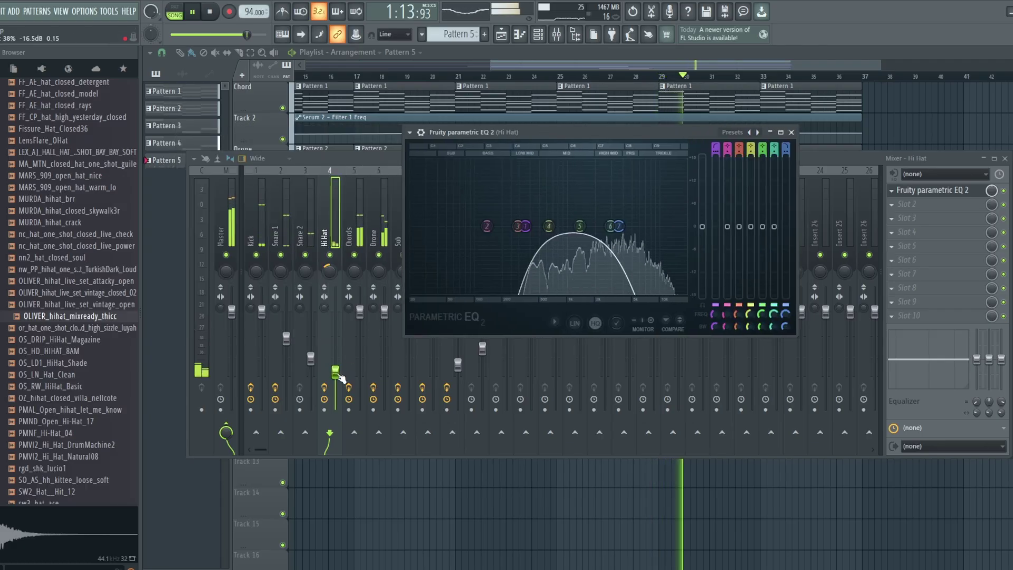
Raise the Hi Hat track's level slightly and fine-tune its EQ high-cut frequency to about 3762 Hz
drag(335, 370, 335, 364)
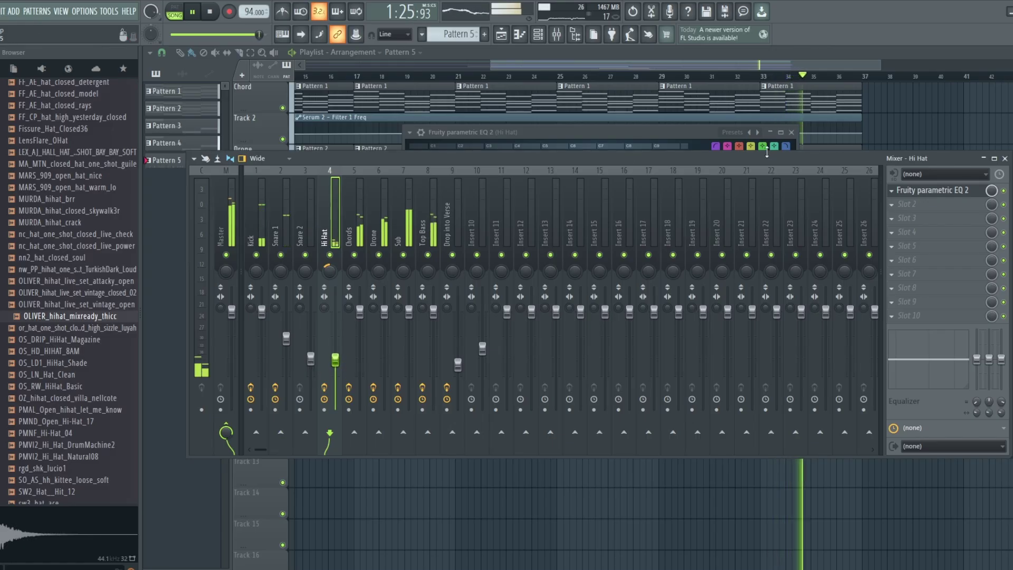
drag(766, 151, 767, 336)
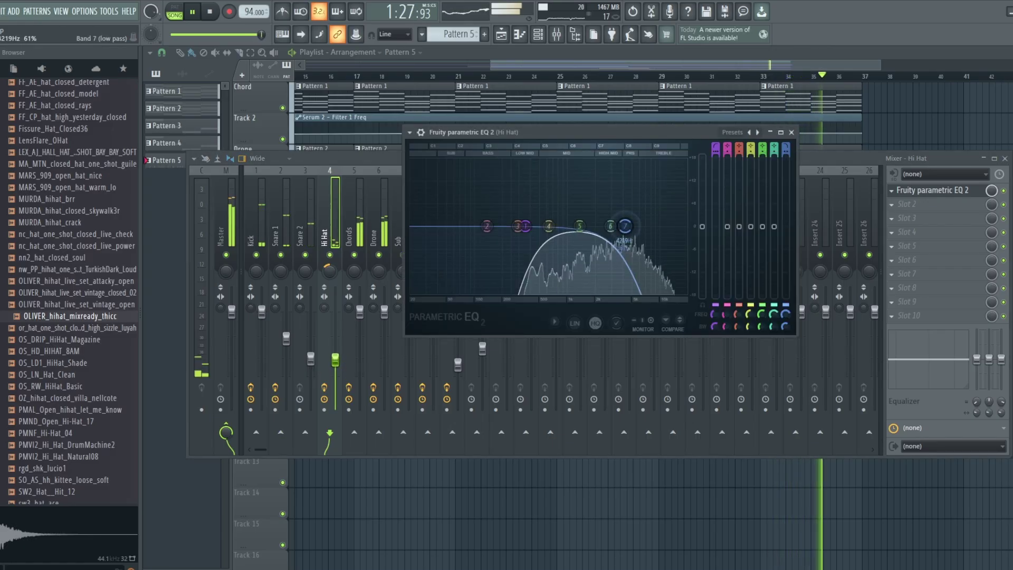
drag(625, 225, 618, 226)
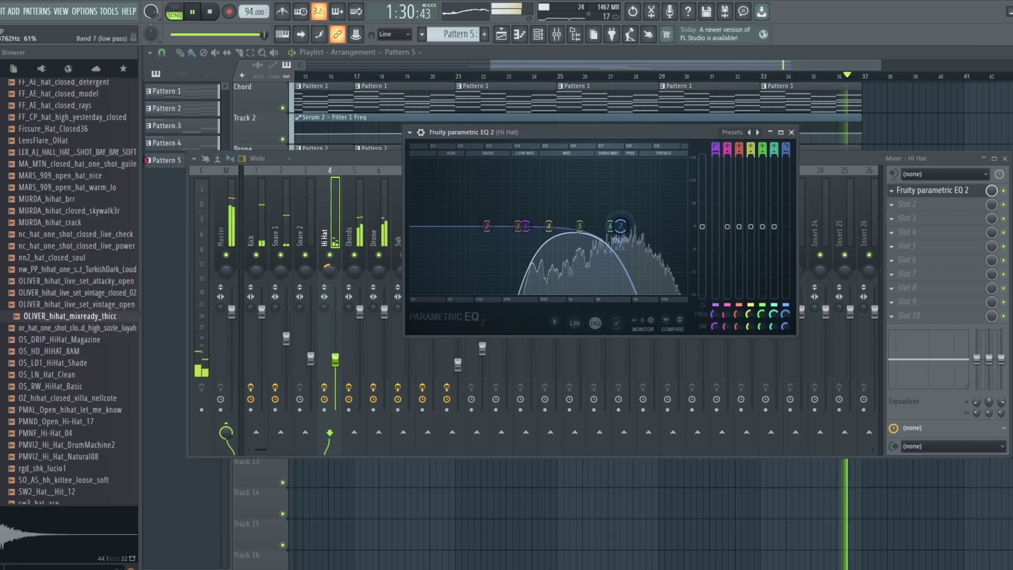
click(839, 160)
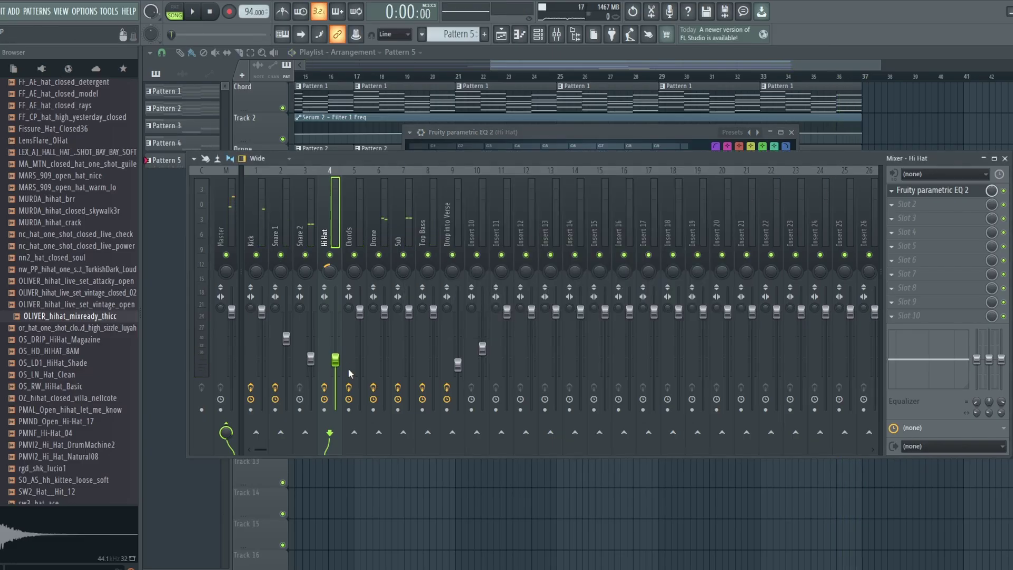
Return to the playlist and listen to the drop into the verse around bar 25 with the adjusted drums
click(579, 65)
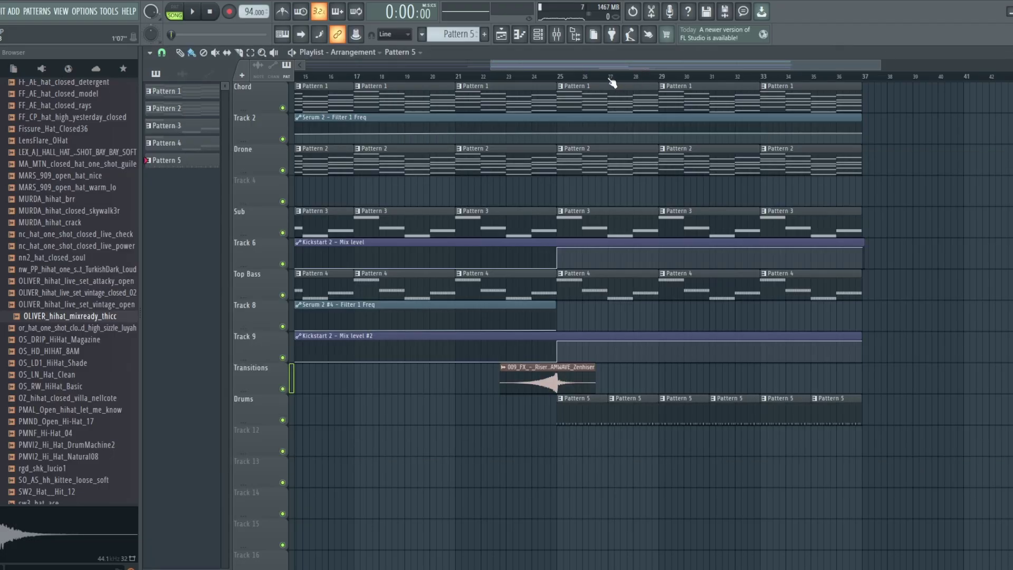
click(553, 78)
key(space)
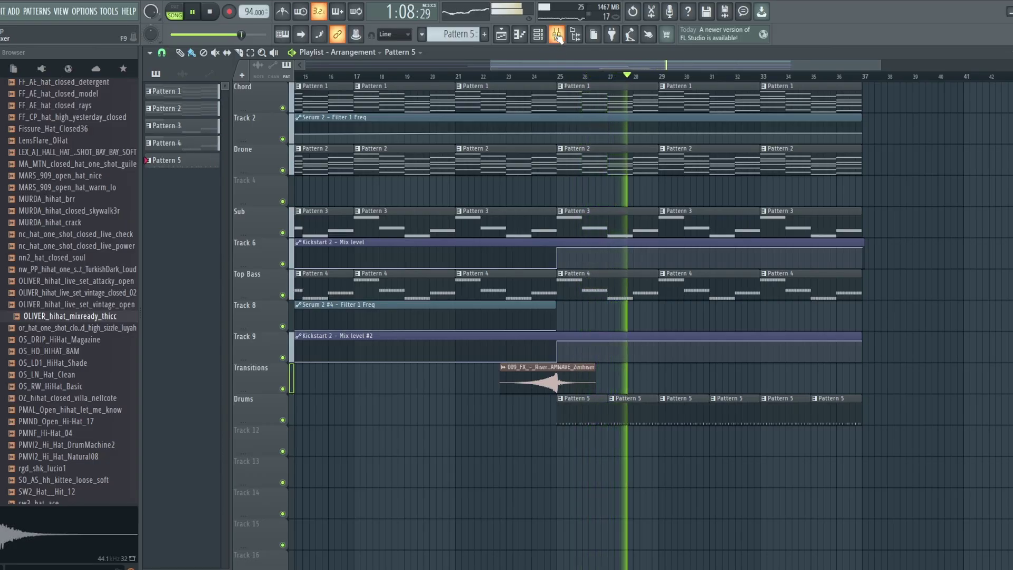
Switch to Pattern 1, view its chord notes in the piano roll and open the Serum 2 chord instrument
scroll(455, 34, up, 4)
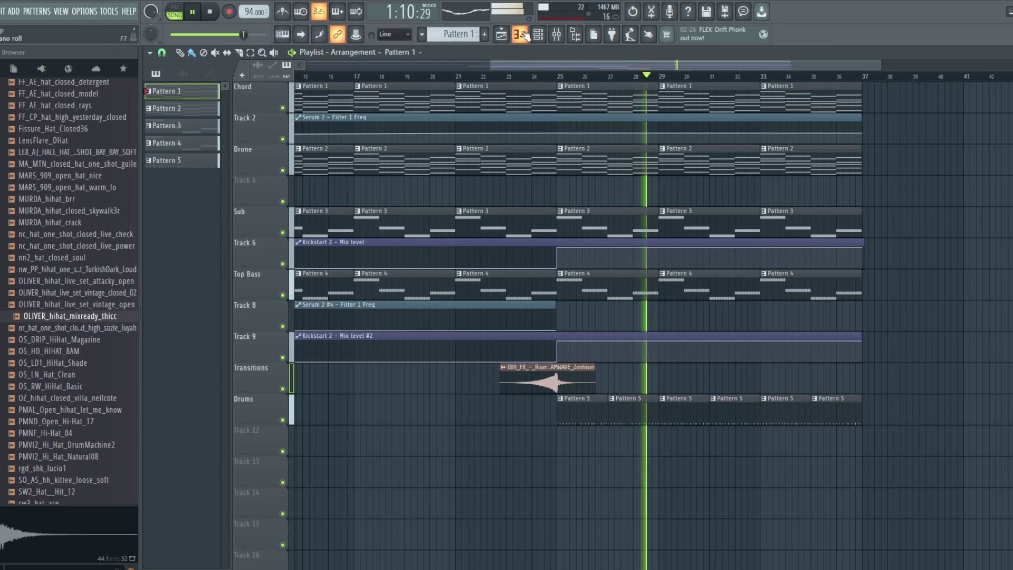
key(F6)
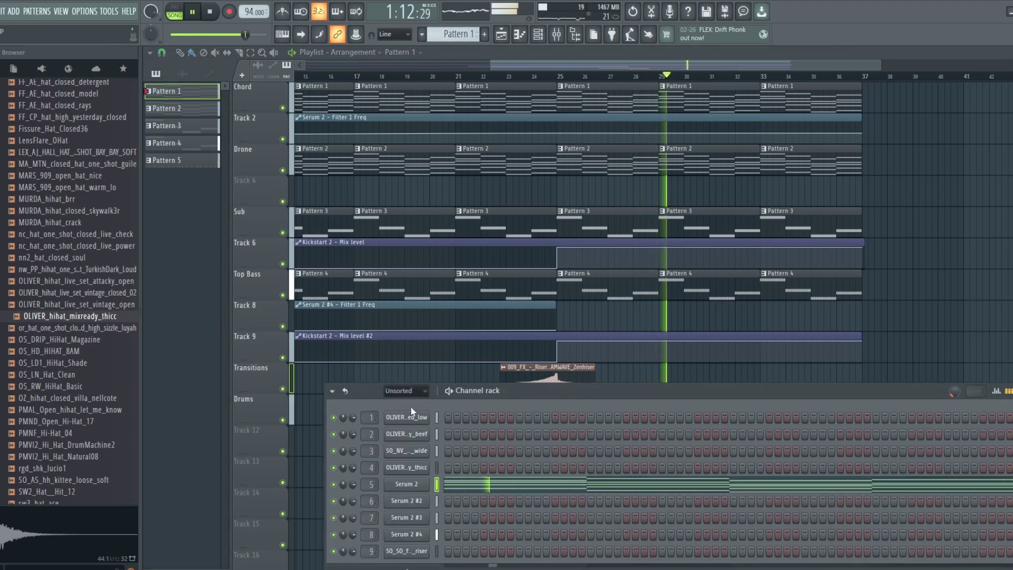
click(520, 38)
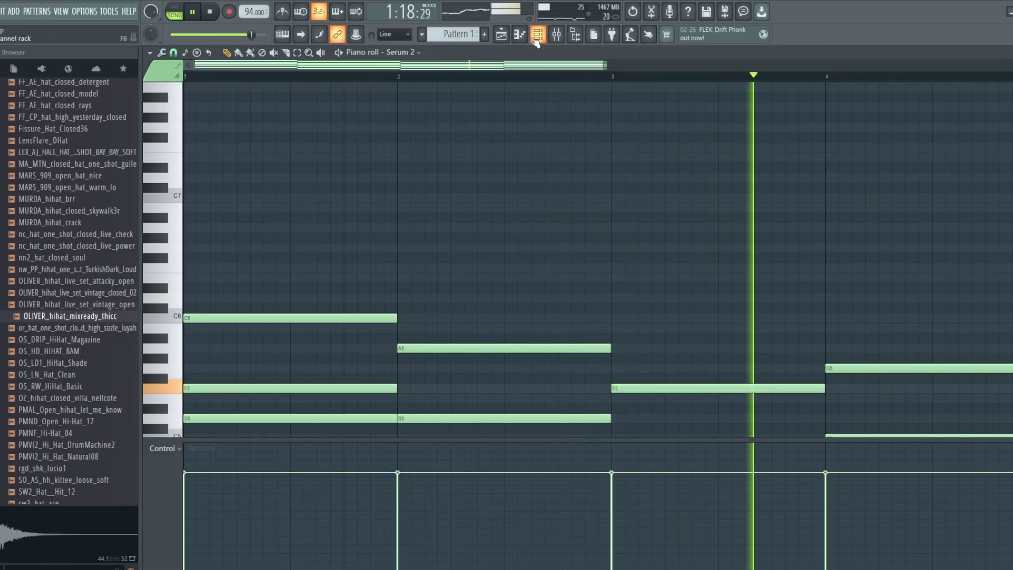
click(537, 37)
click(422, 483)
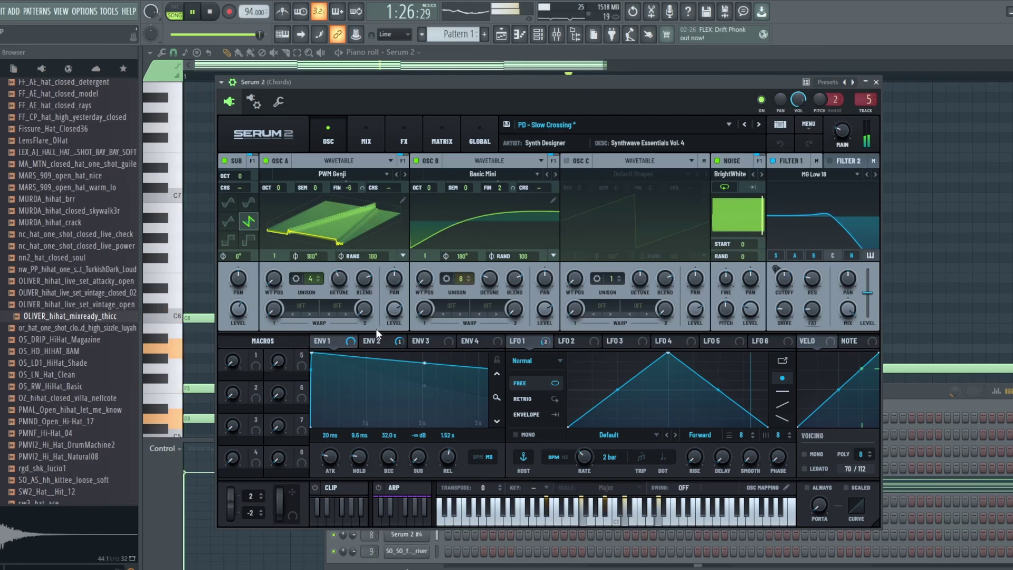
Show the unison settings of oscillators A and B and set oscillator B's unison width to 30
click(297, 277)
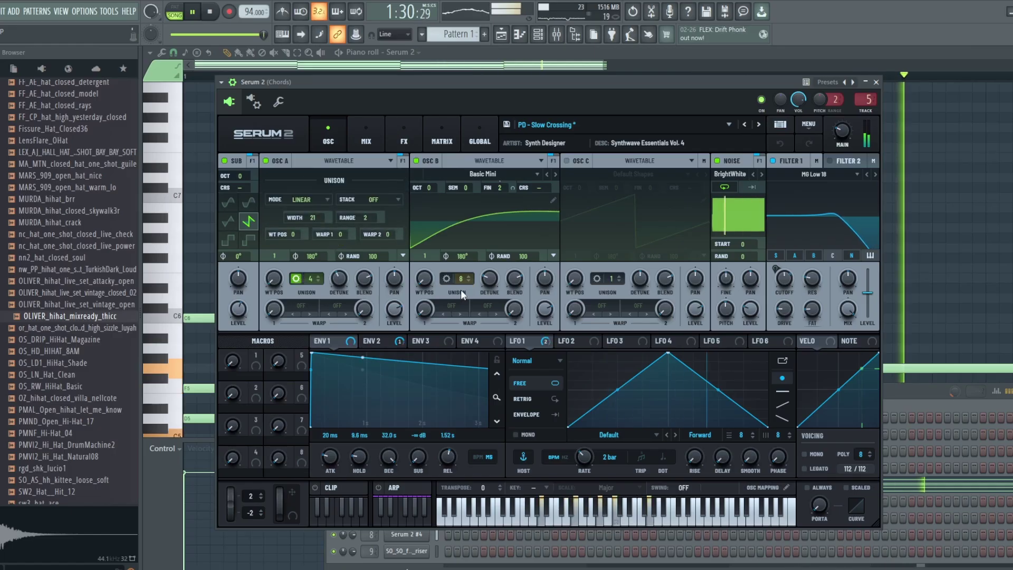
click(450, 279)
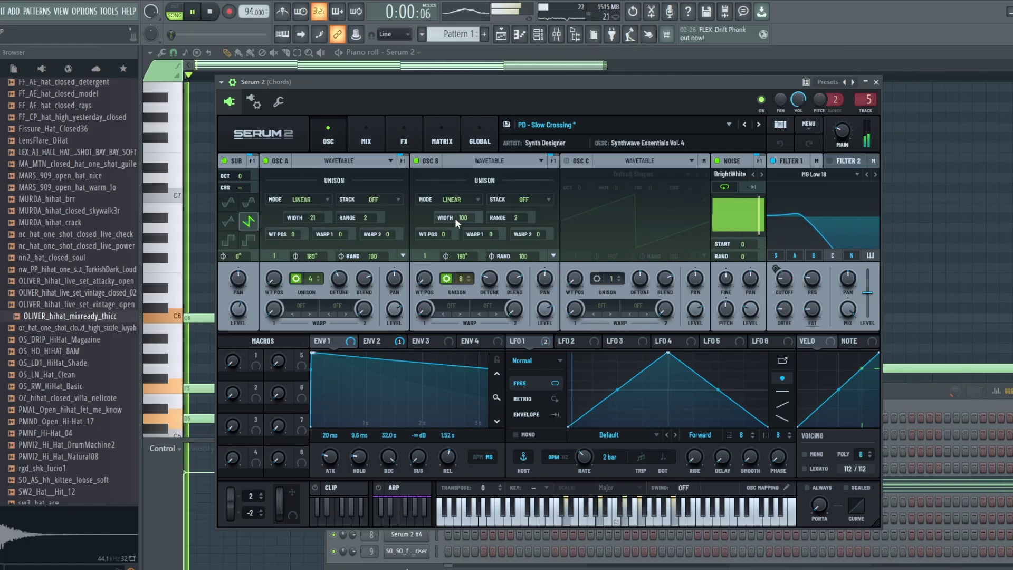
drag(457, 219, 457, 271)
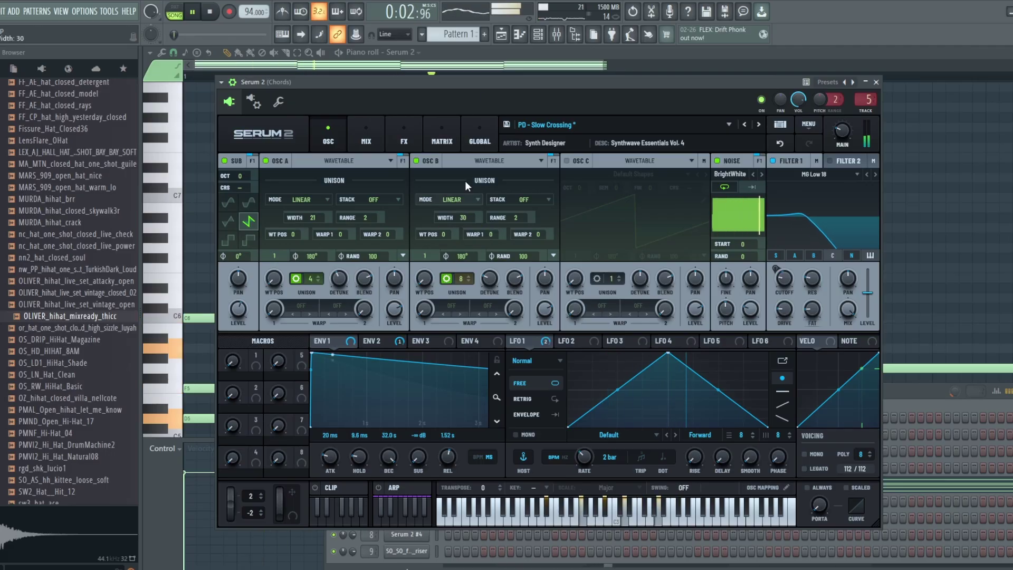
Play the arrangement from bar 25 to hear the narrower chords and check the track levels in the mixer
click(502, 35)
click(559, 73)
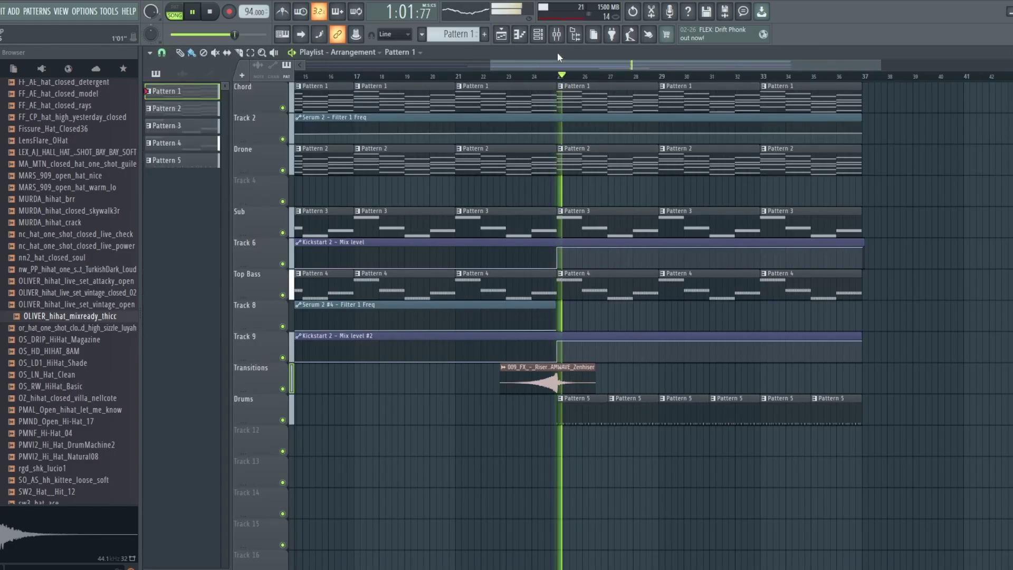
click(557, 34)
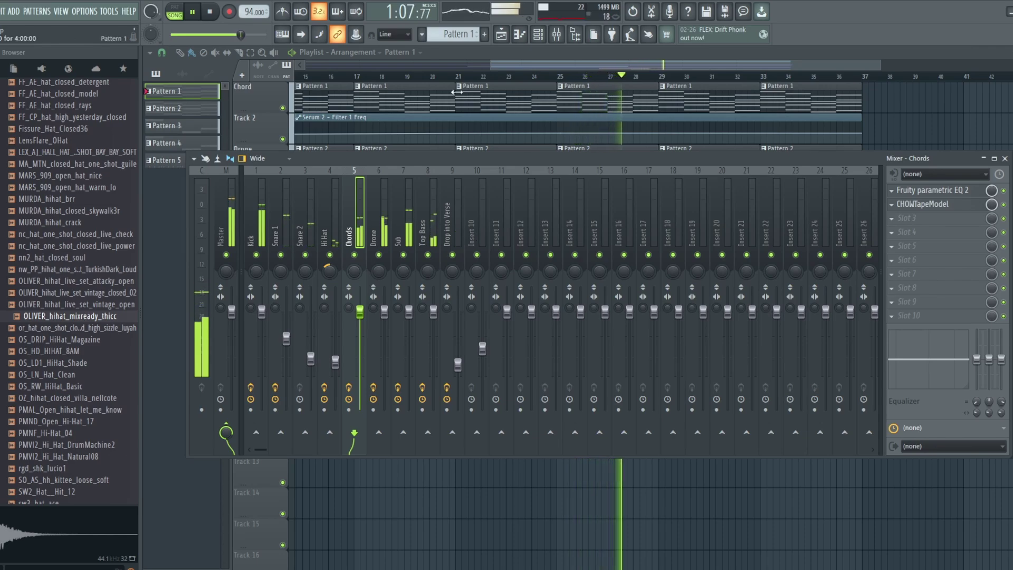
click(557, 35)
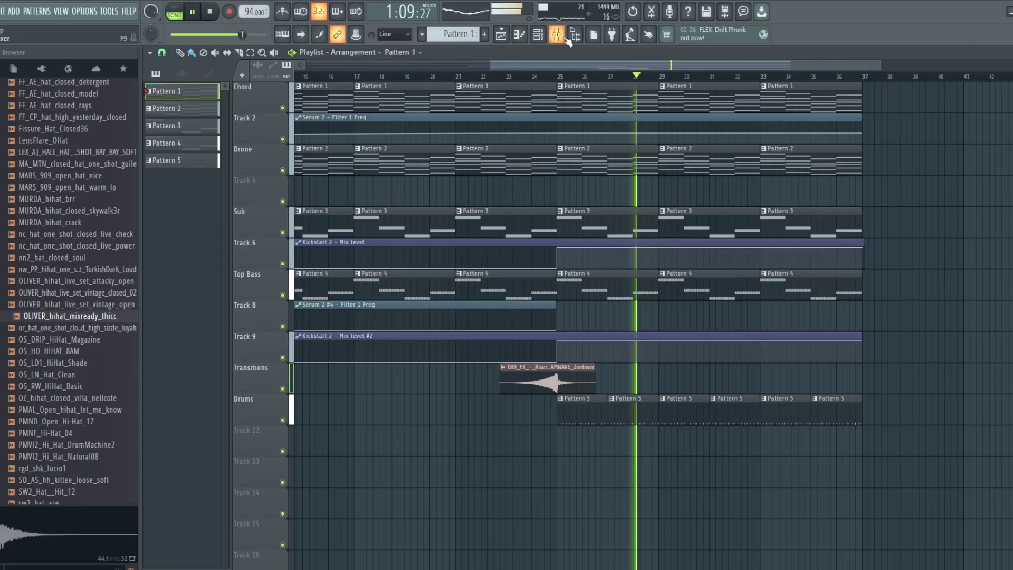
Set oscillator B's unison width to 30 in the Serum 2 chord instrument and replay the arrangement from bar 25
click(540, 36)
click(406, 487)
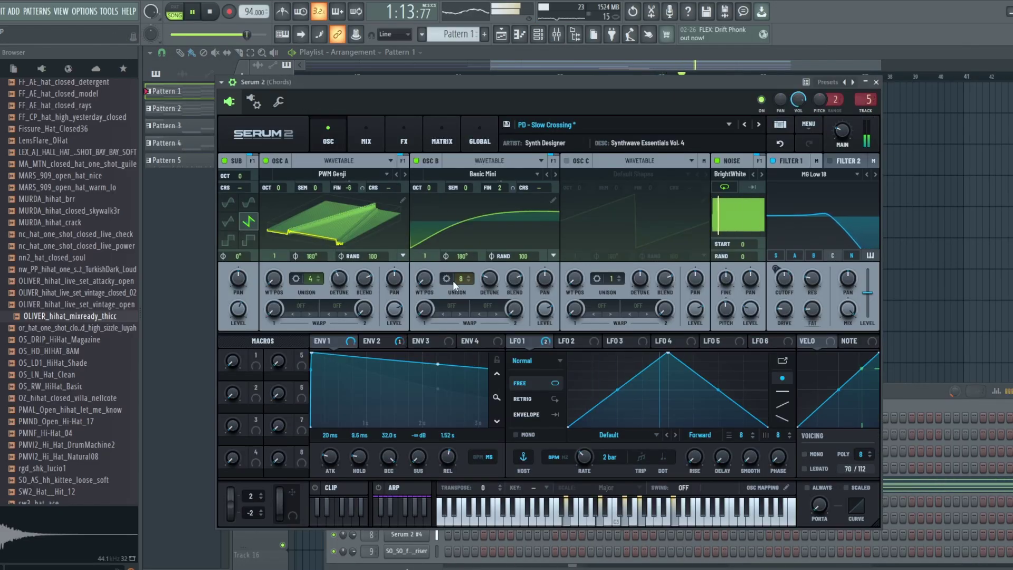
click(451, 279)
mouse_move(465, 214)
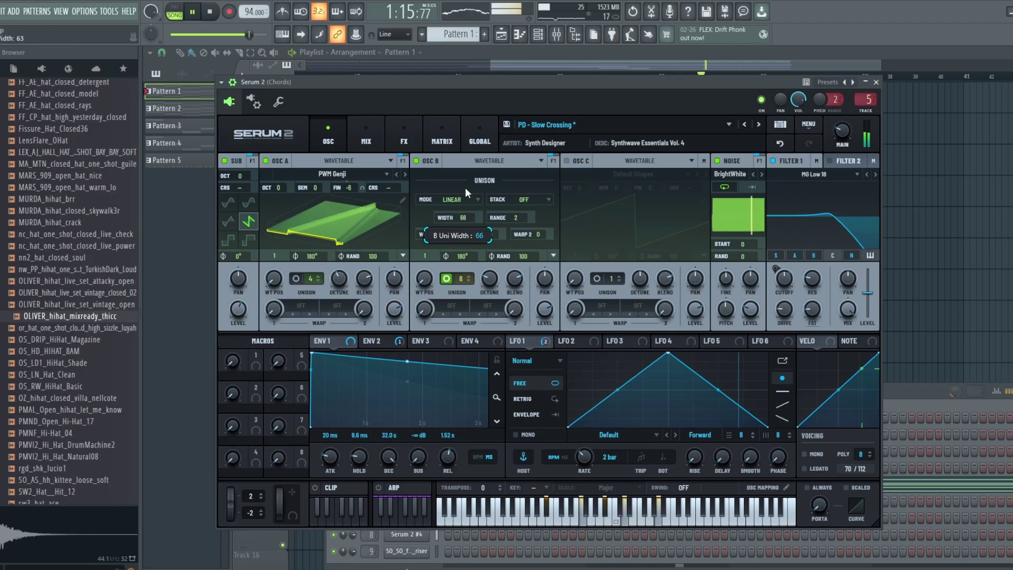
drag(464, 172, 465, 164)
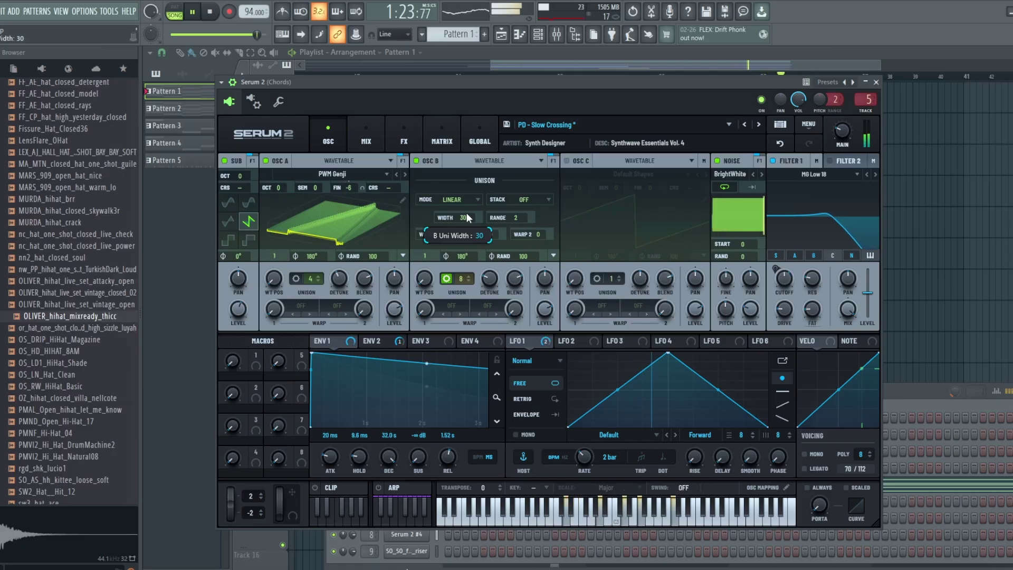
click(621, 64)
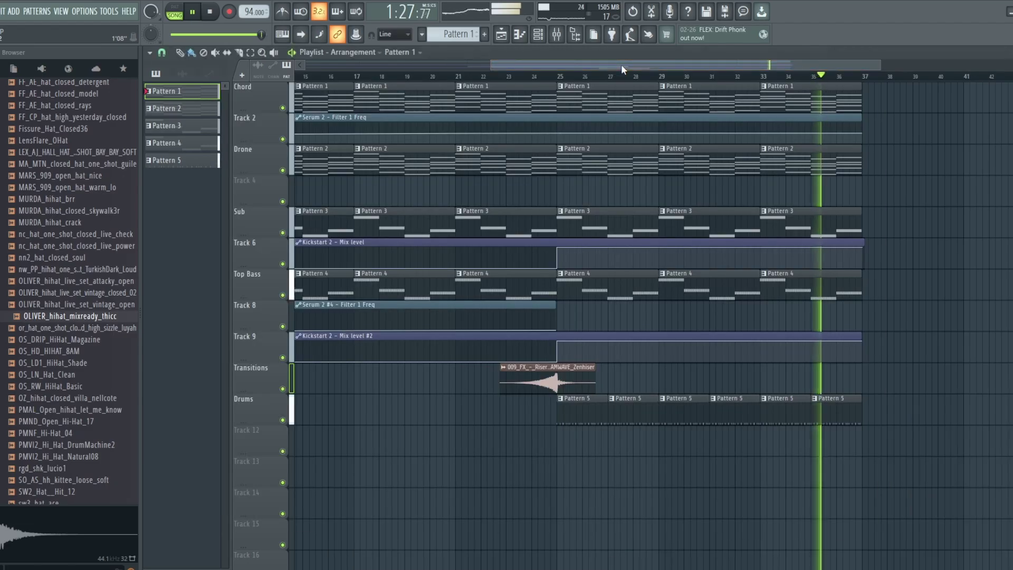
click(559, 75)
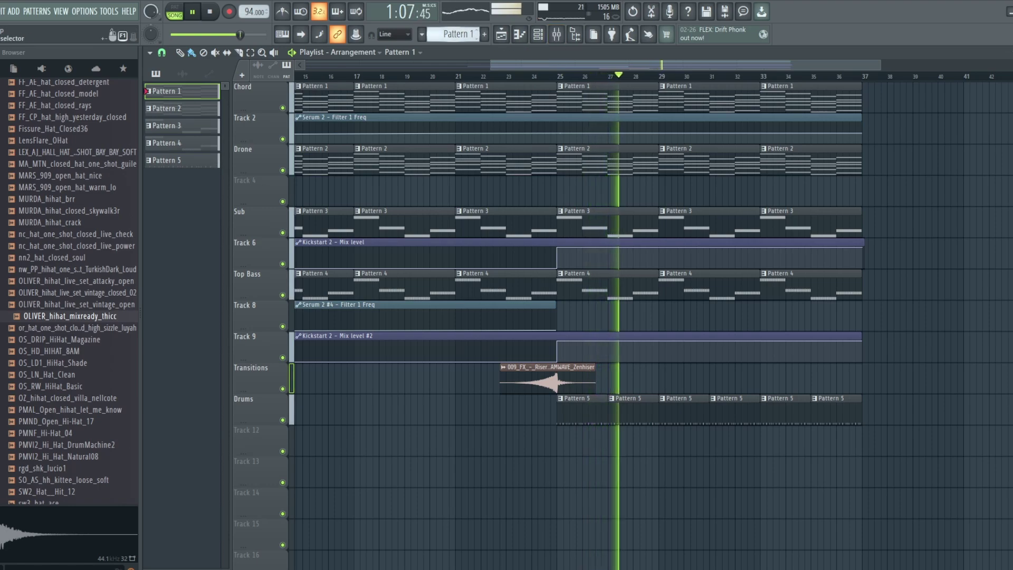
Switch to Pattern 2, open its Serum 2 #2 drone instrument and examine oscillator A's unison width
scroll(456, 34, down, 1)
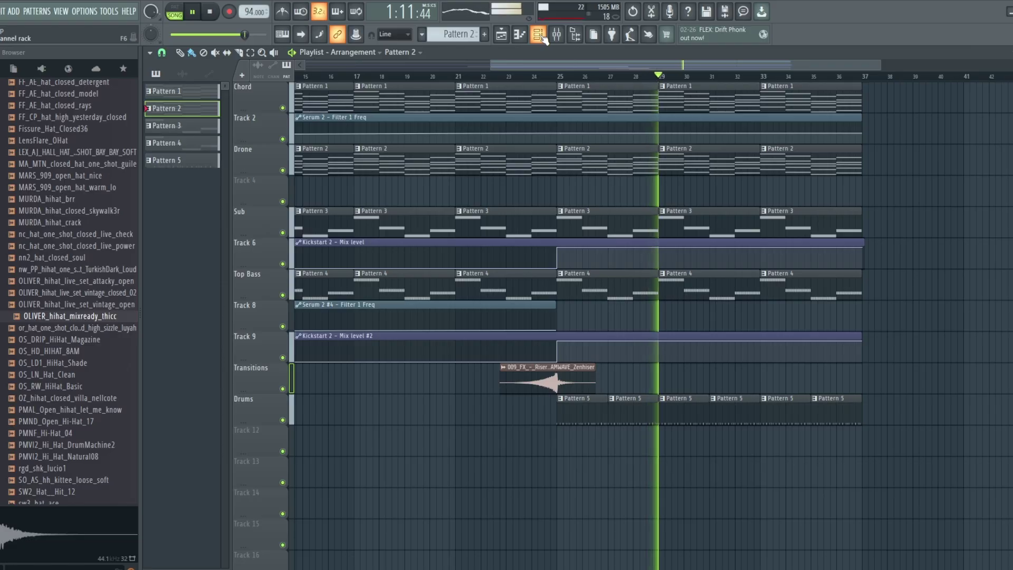
click(543, 38)
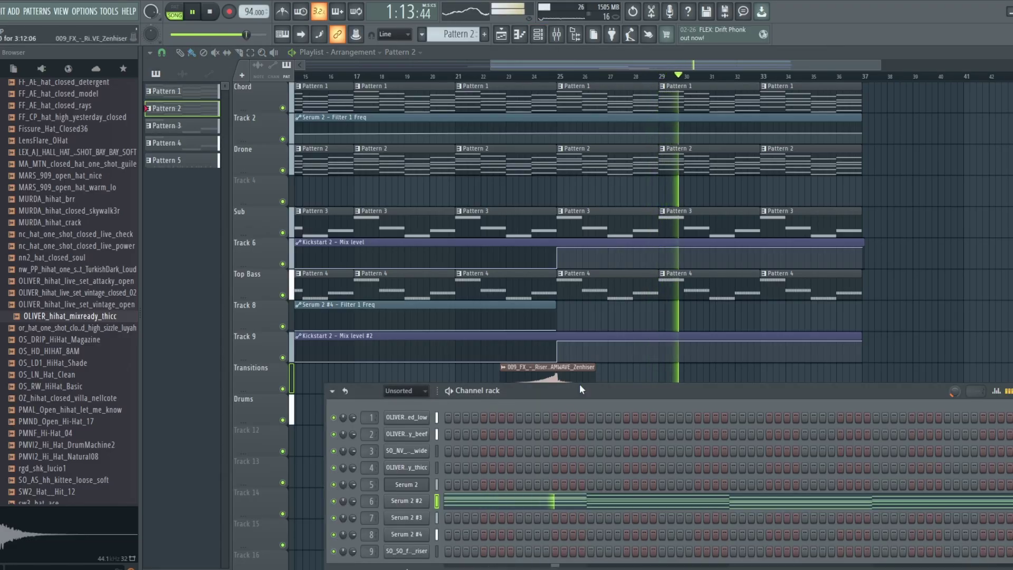
drag(579, 384, 567, 240)
click(394, 357)
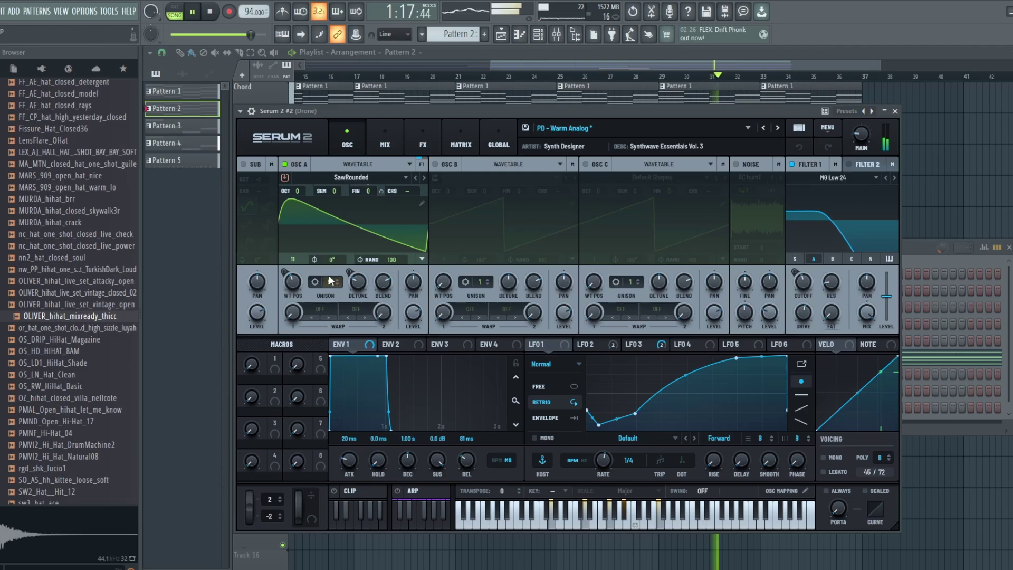
click(314, 281)
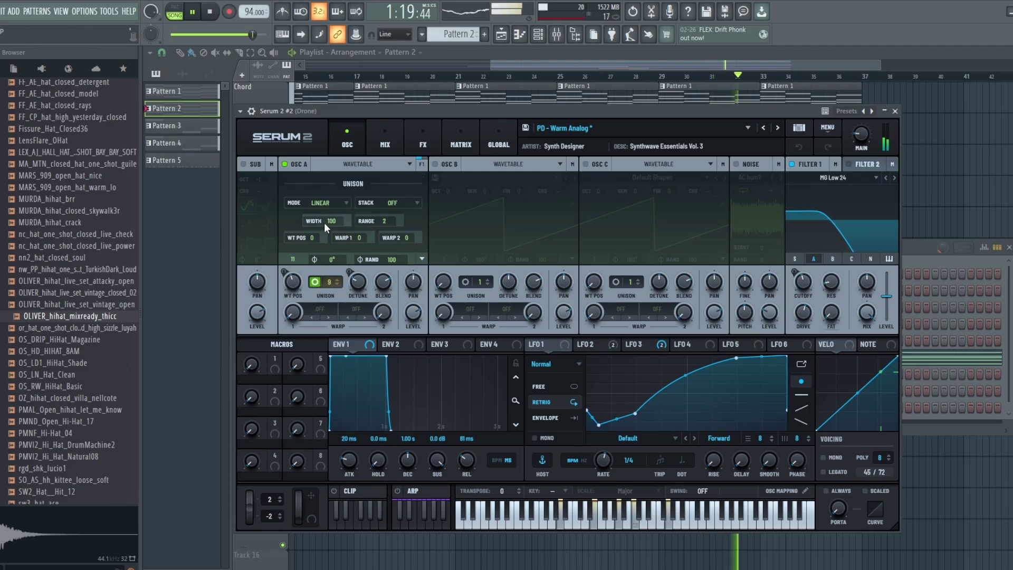
drag(326, 221, 326, 240)
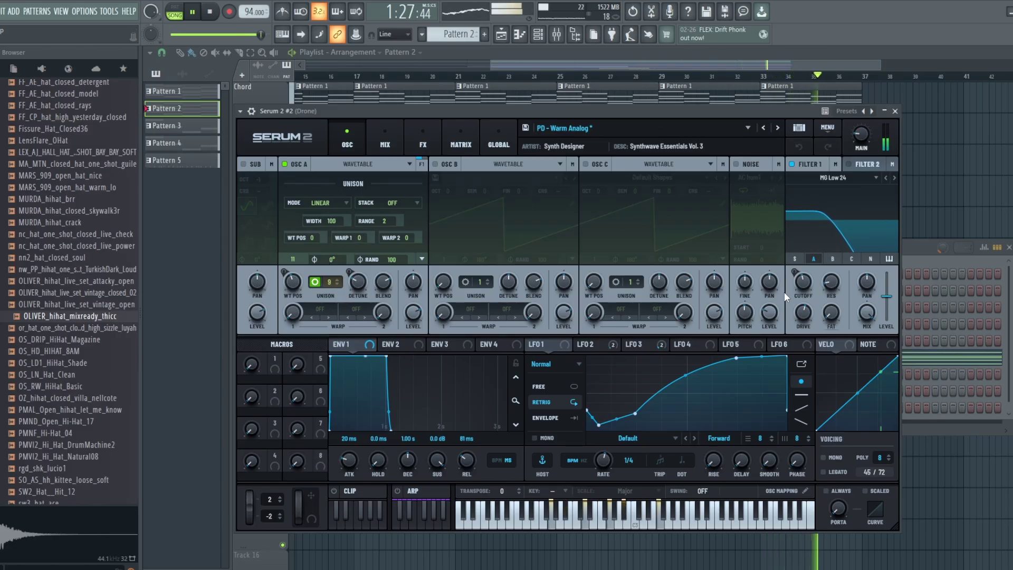
Set the drone instrument's Filter 1 cutoff to about 370 Hz
mouse_move(802, 284)
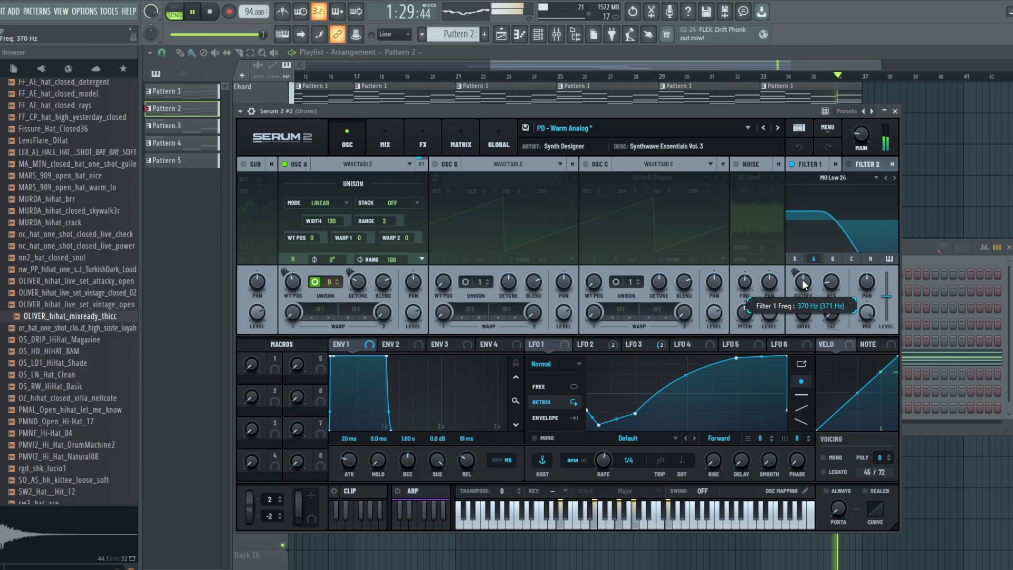
click(803, 284)
mouse_move(803, 285)
mouse_down()
mouse_move(804, 270)
mouse_move(802, 283)
mouse_up()
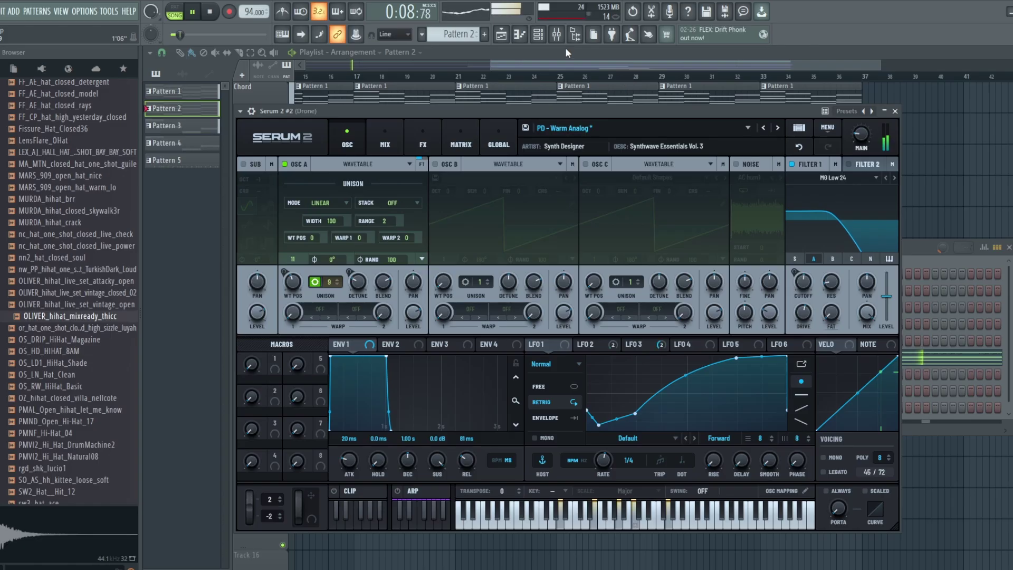
Lower the Drone track's level slightly in the mixer and return to the playlist
key(F9)
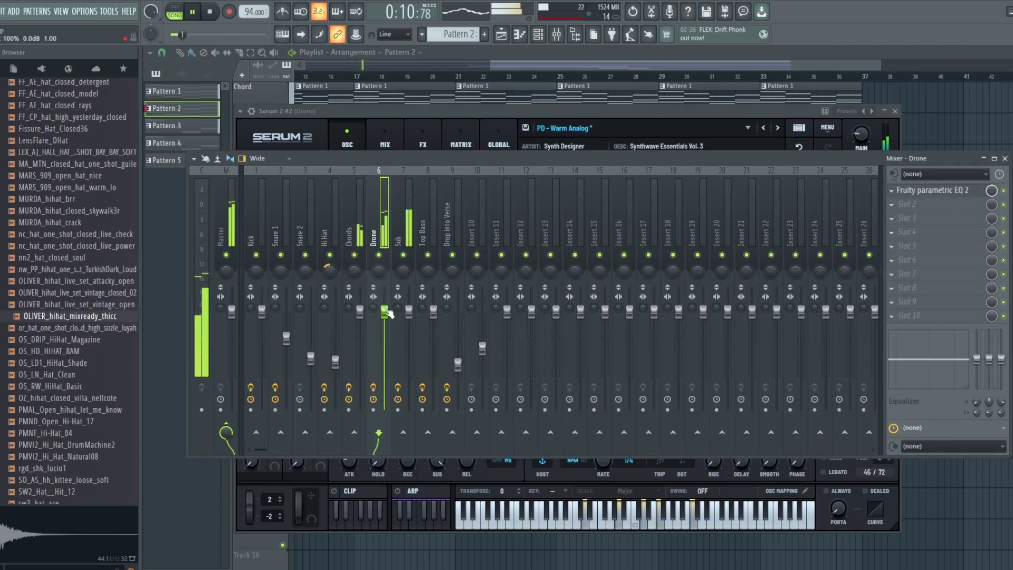
drag(389, 312, 388, 322)
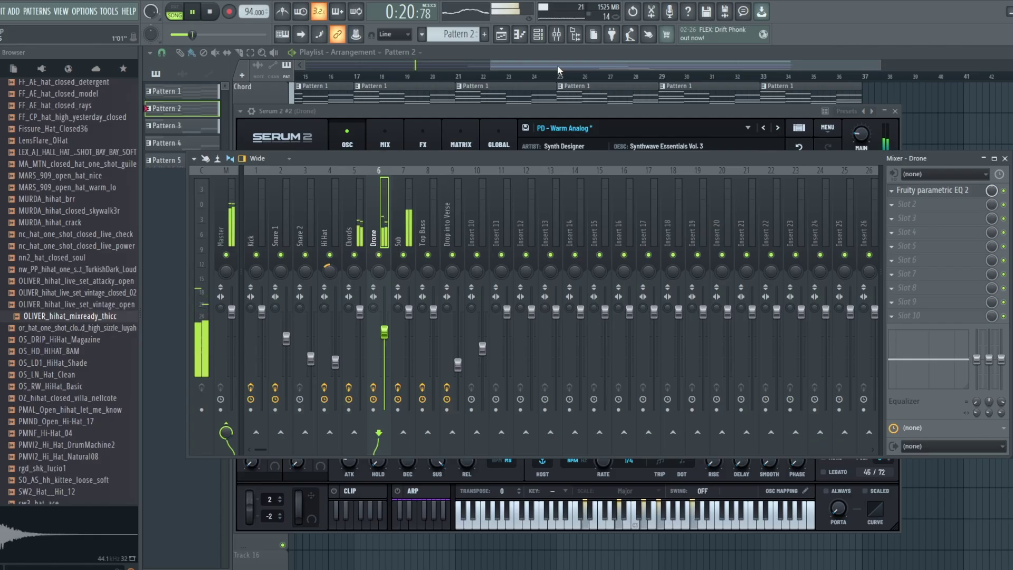
key(F12)
key(F9)
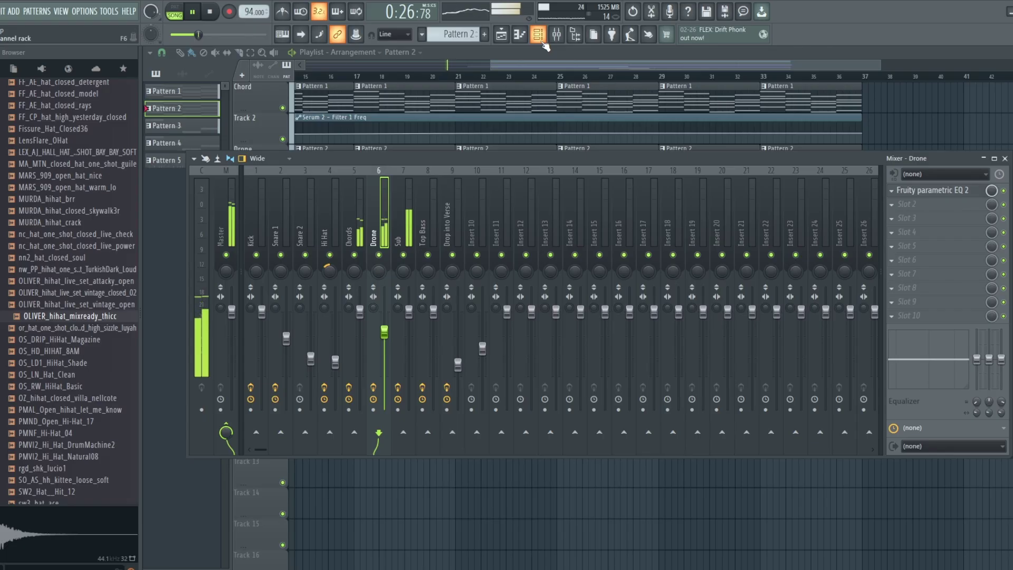
key(F9)
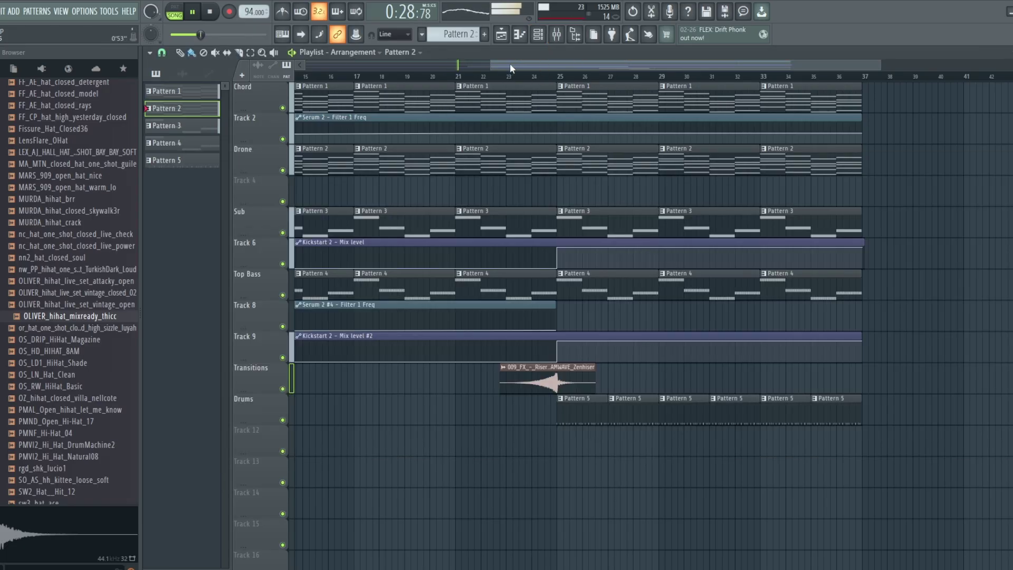
In the Serum 2 Filter 1 Freq automation clip, flatten the opening curve and lower the bar 25 point to about 0.473
drag(510, 63, 299, 64)
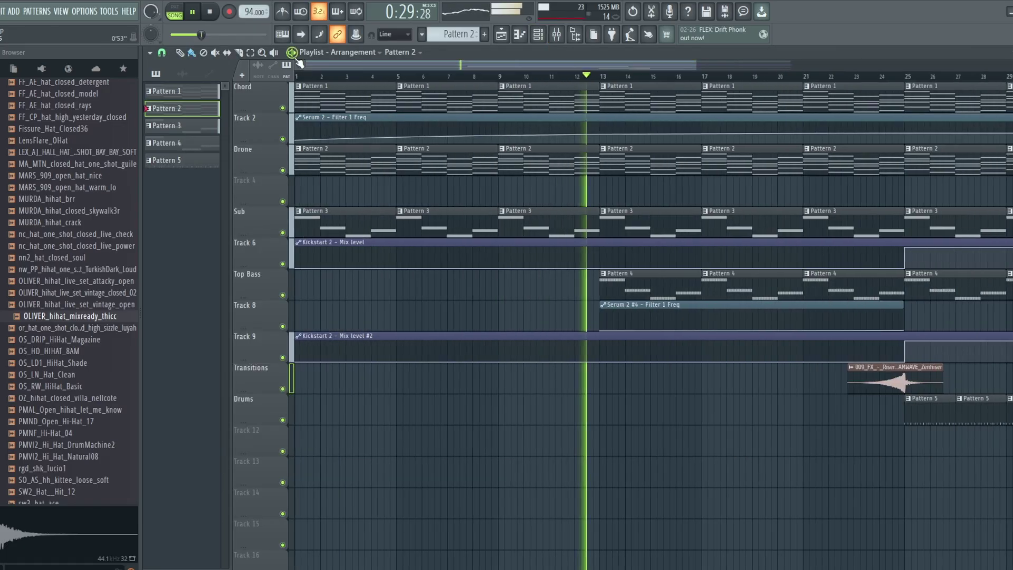
double_click(640, 120)
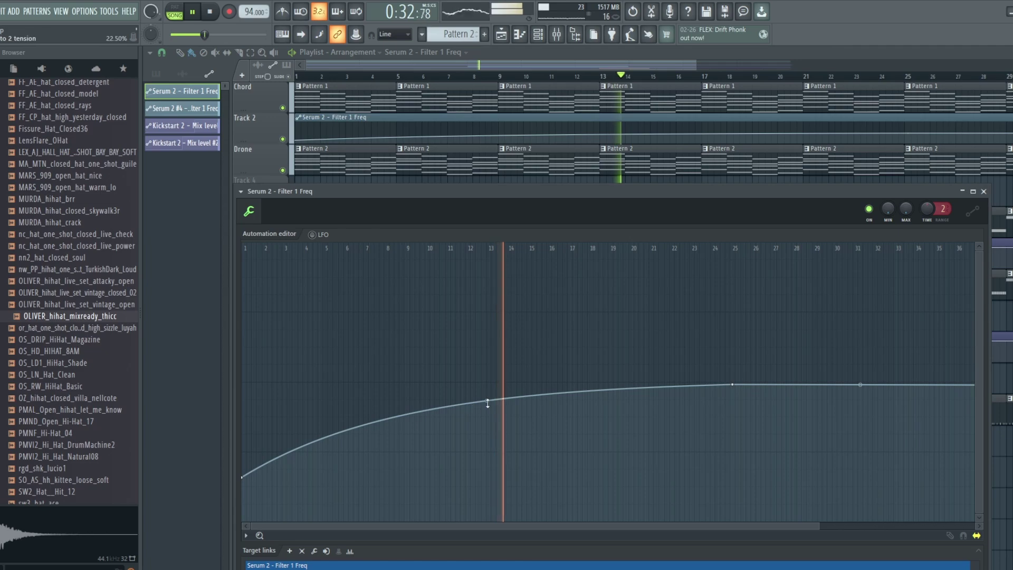
drag(488, 397, 488, 416)
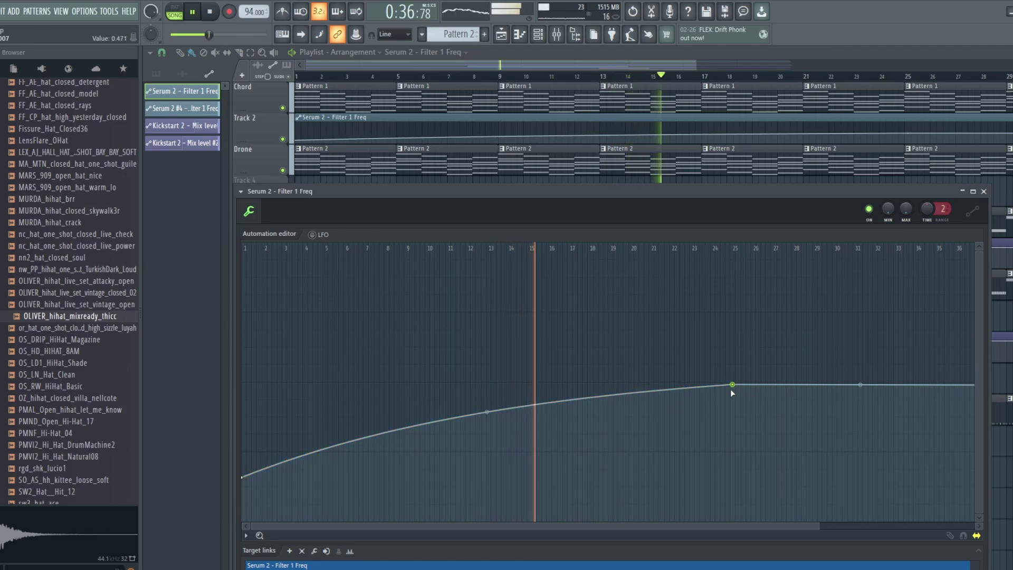
drag(735, 385, 733, 389)
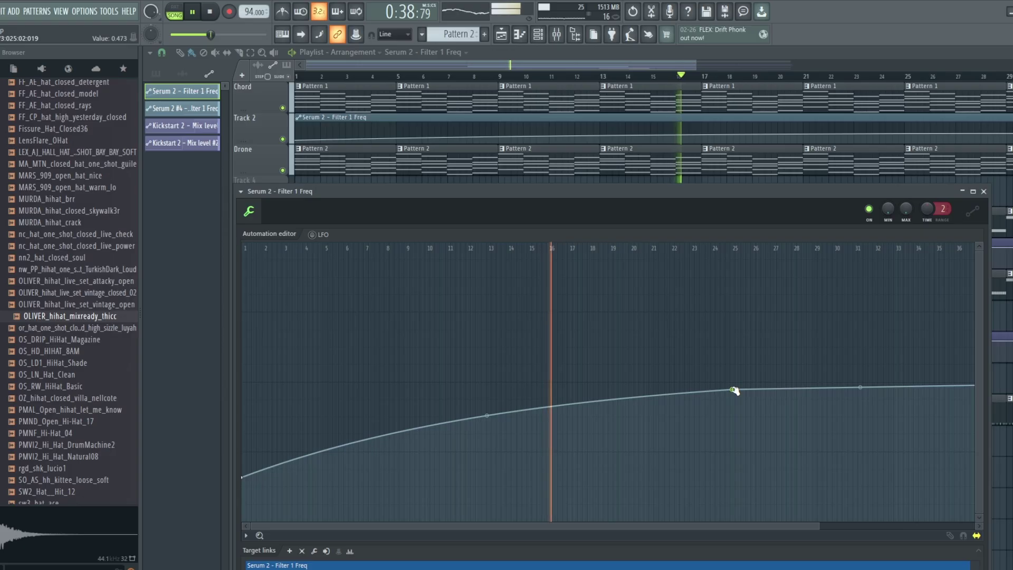
click(620, 58)
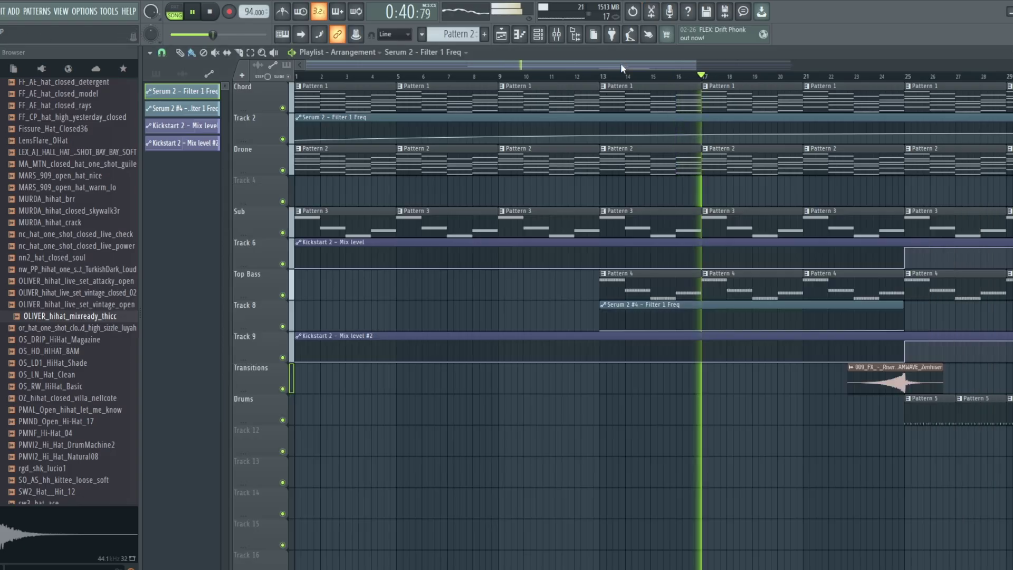
Open the Serum 2 #4 Top Bass instrument from Pattern 4 and set its Filter 1 cutoff to 8 Hz
double_click(654, 278)
key(F6)
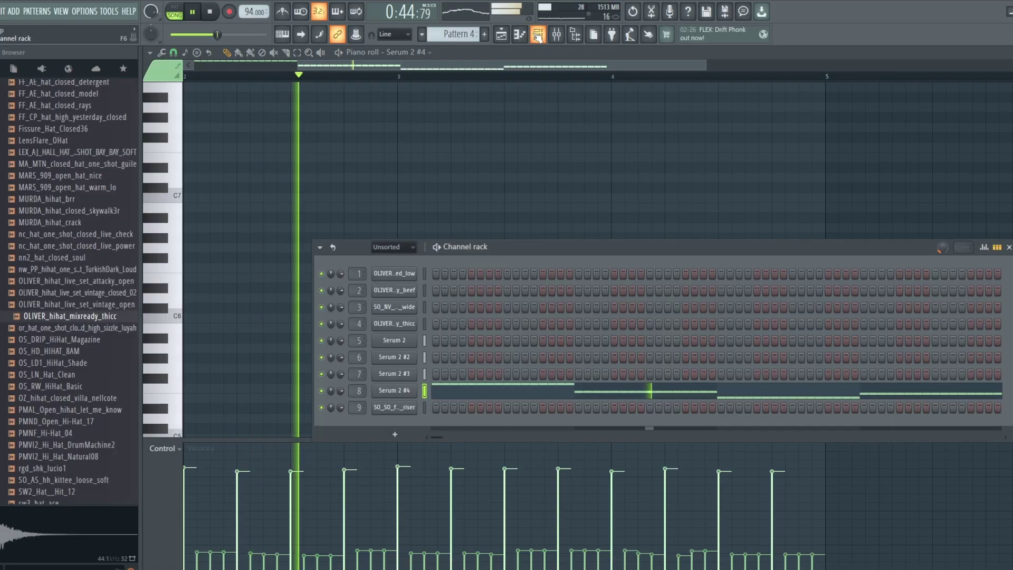
click(395, 390)
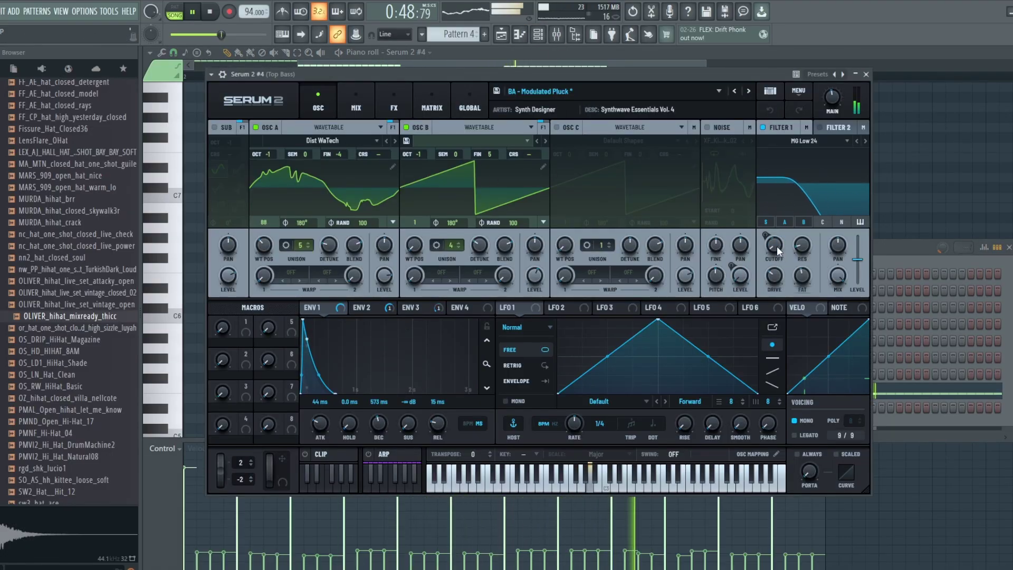
drag(779, 252, 776, 257)
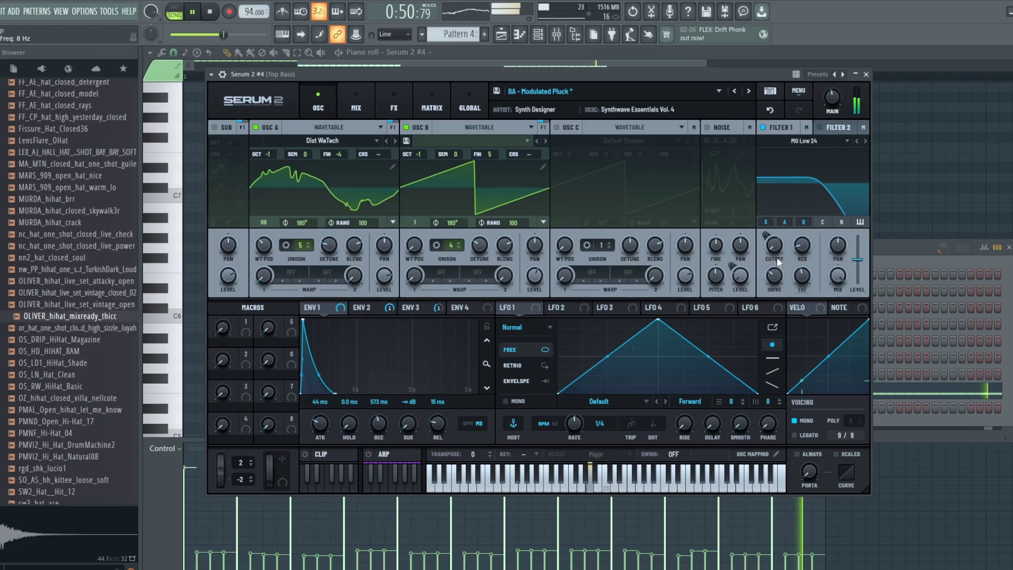
Set Envelope 2's modulation amount on the Top Bass Filter 1 cutoff to 68% and return to the playlist
drag(368, 309, 769, 237)
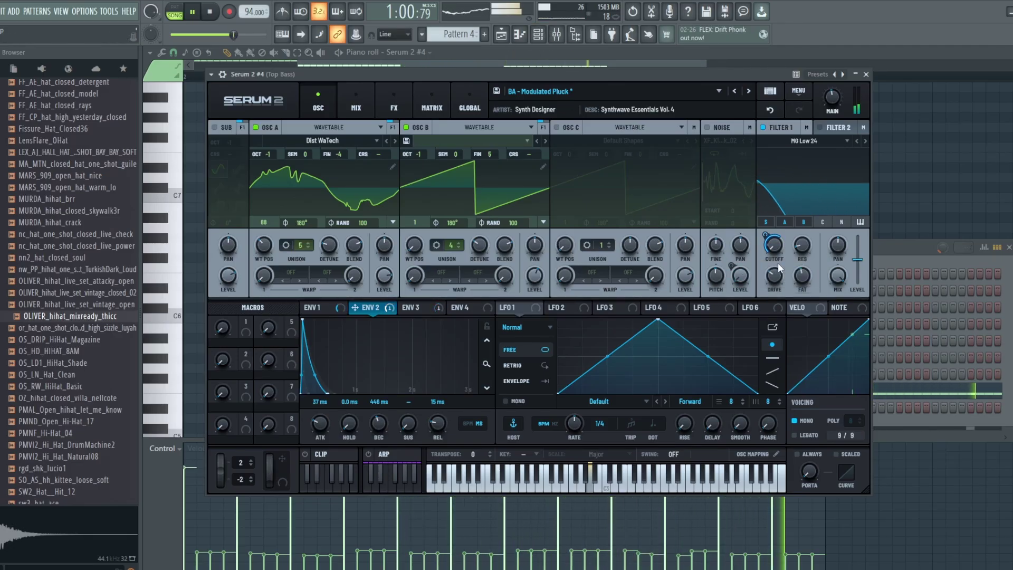
drag(767, 236, 769, 236)
click(538, 34)
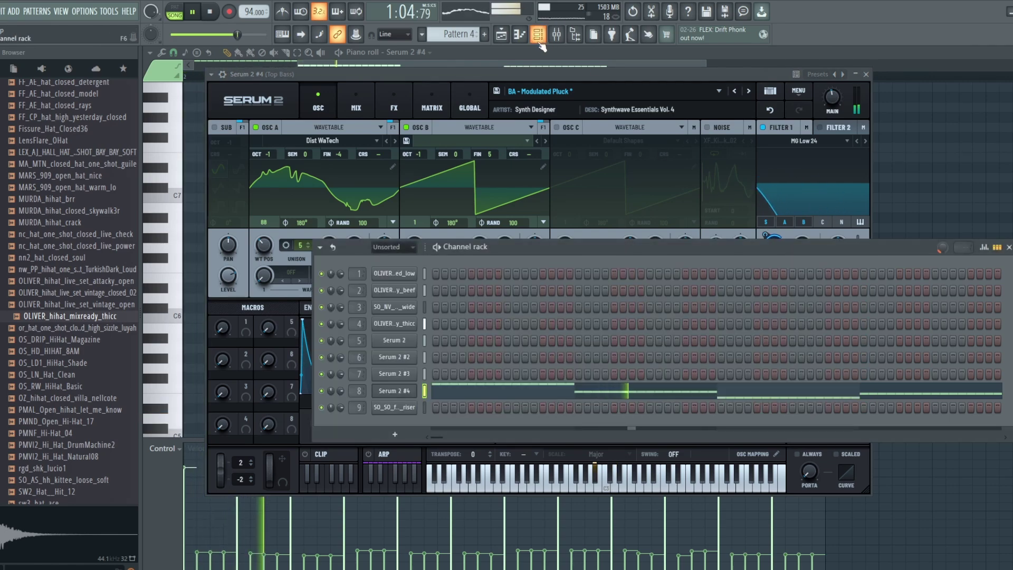
click(758, 75)
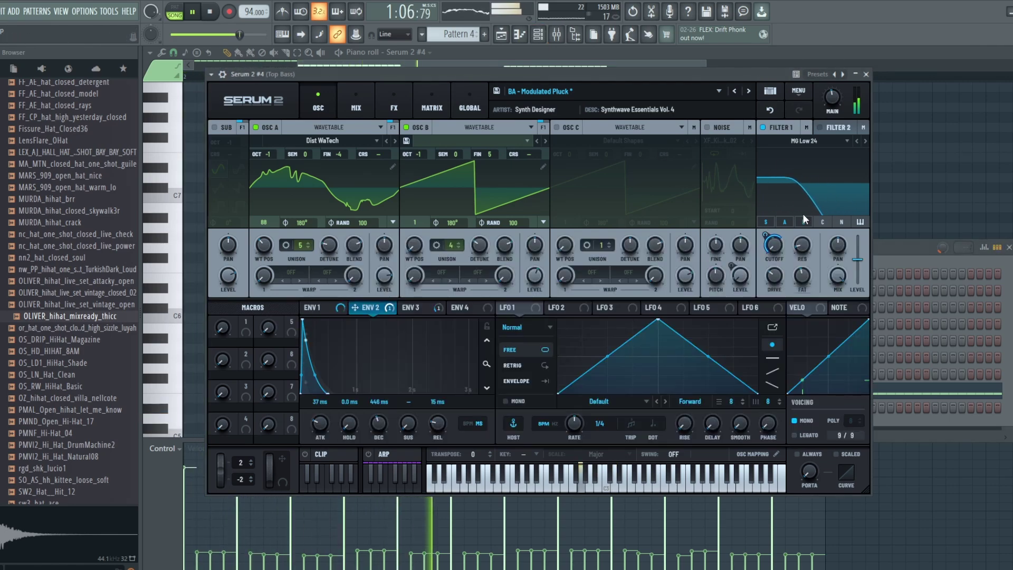
drag(769, 234, 769, 230)
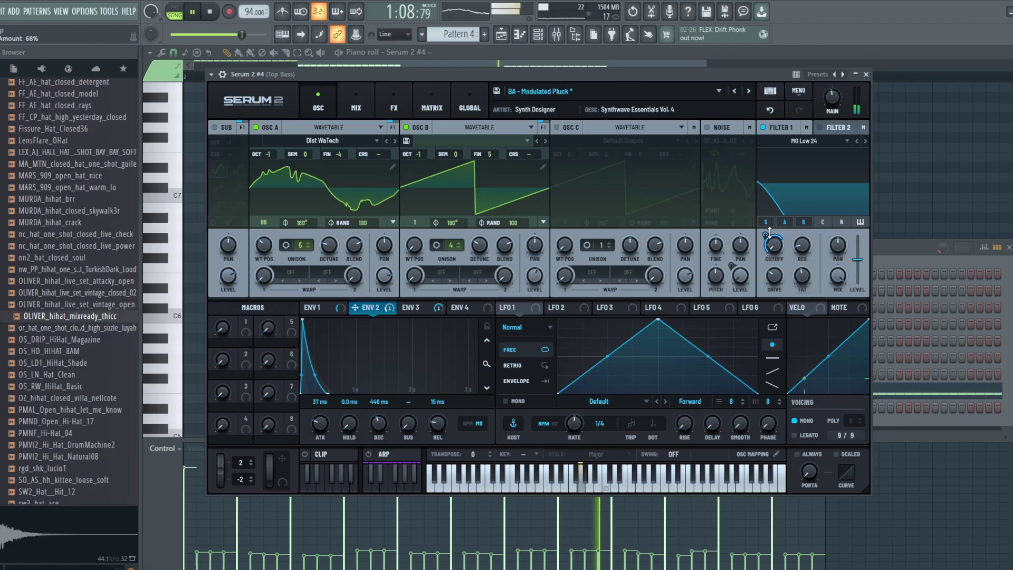
click(538, 35)
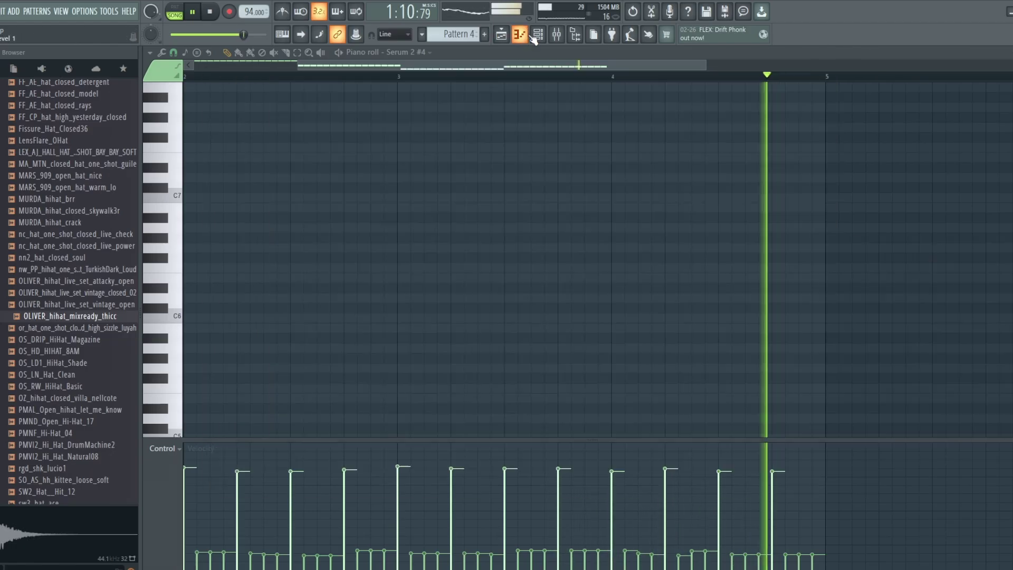
click(501, 35)
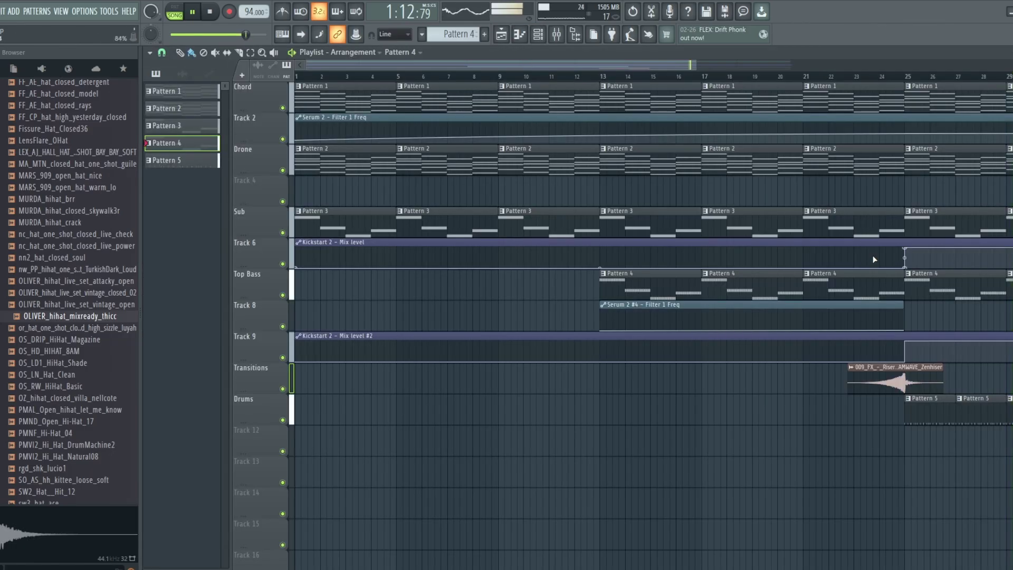
Fit the arrangement up to bar 37 in view, play it in song mode and show the channel rack for Pattern 1
key(space)
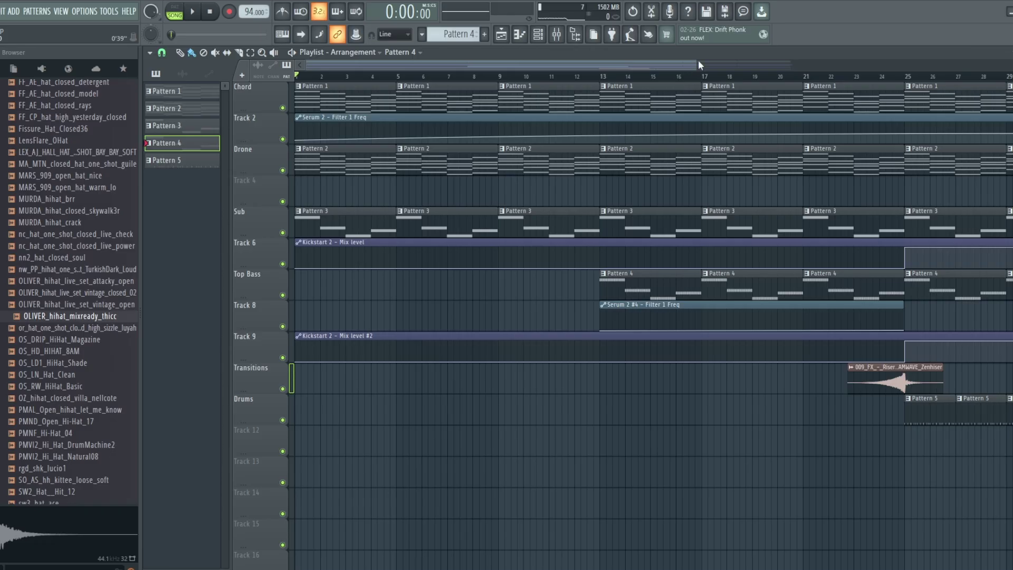
drag(701, 67, 814, 66)
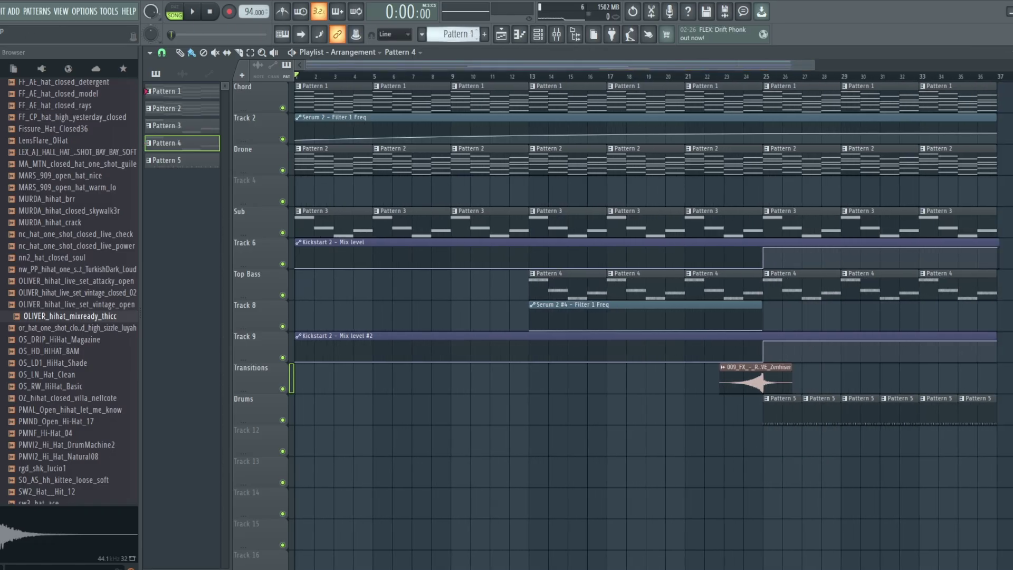
scroll(469, 30, up, 3)
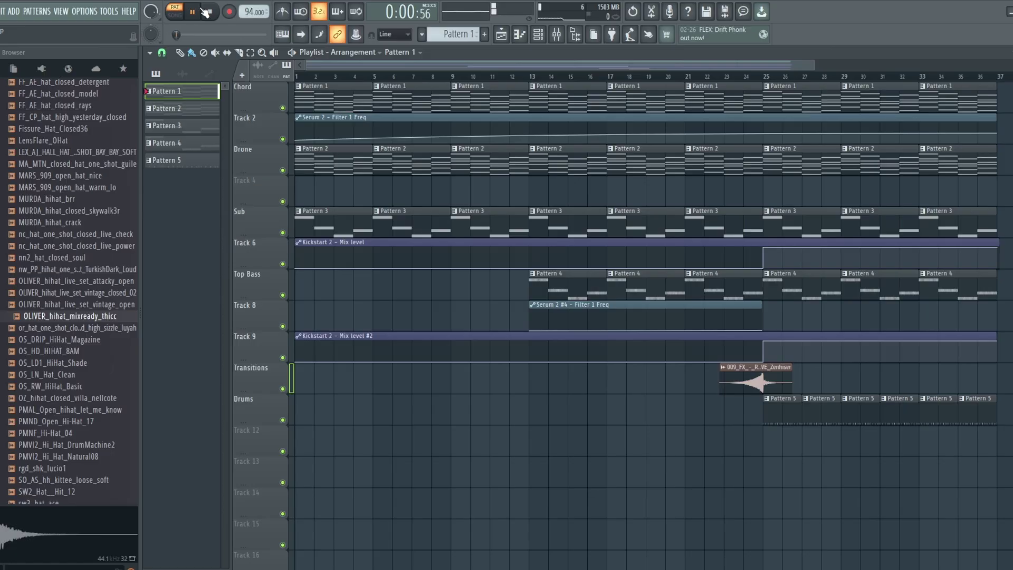
key(l)
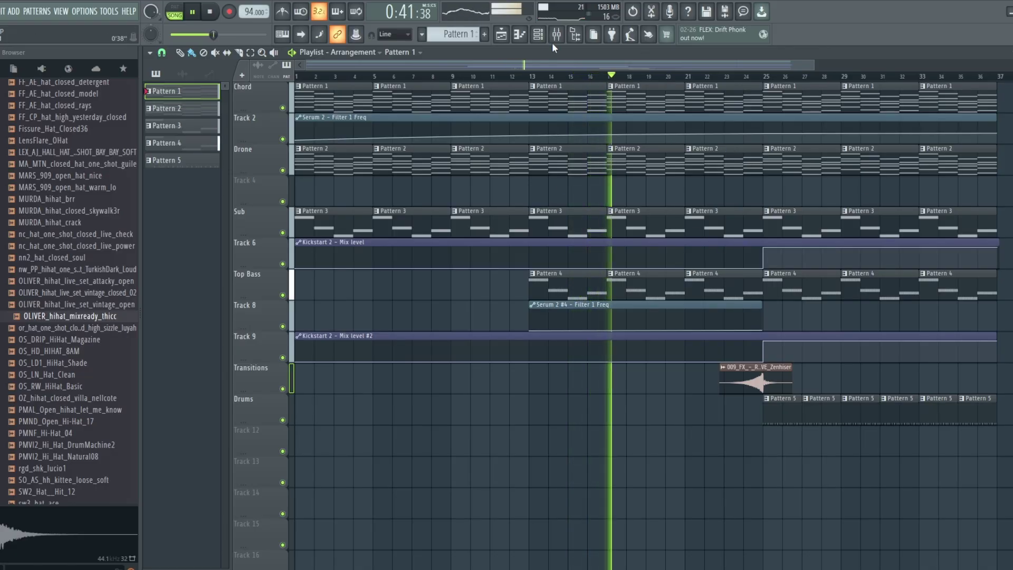
click(539, 35)
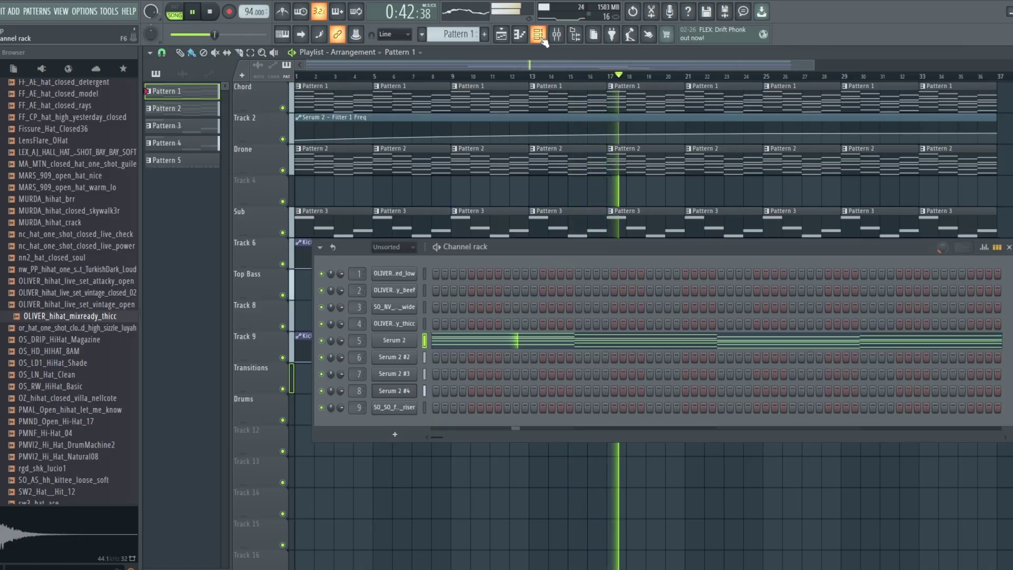
Set oscillator B's unison width in the Chords Serum 2 to 44, return to the playlist and stop playback
click(404, 341)
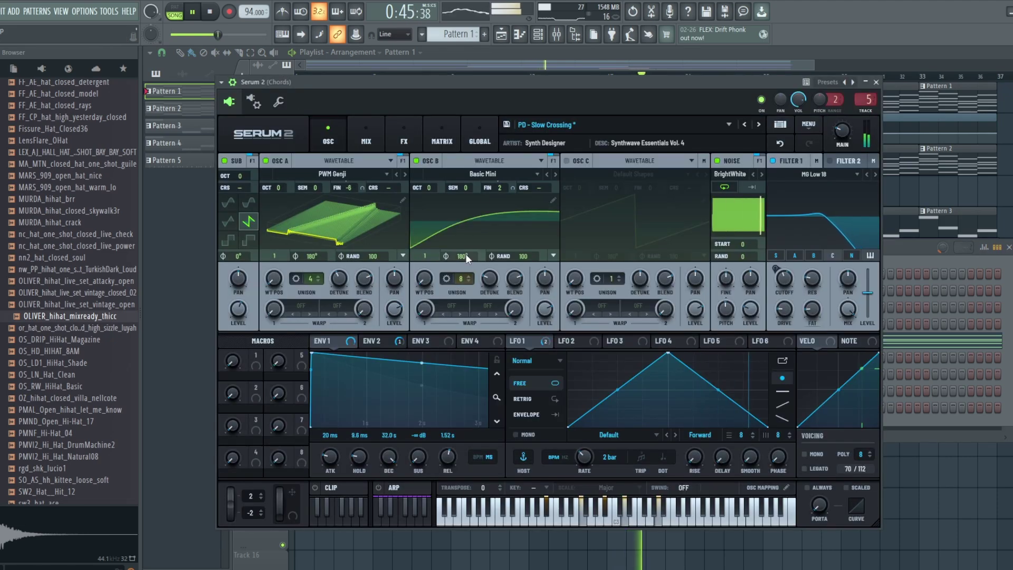
click(446, 279)
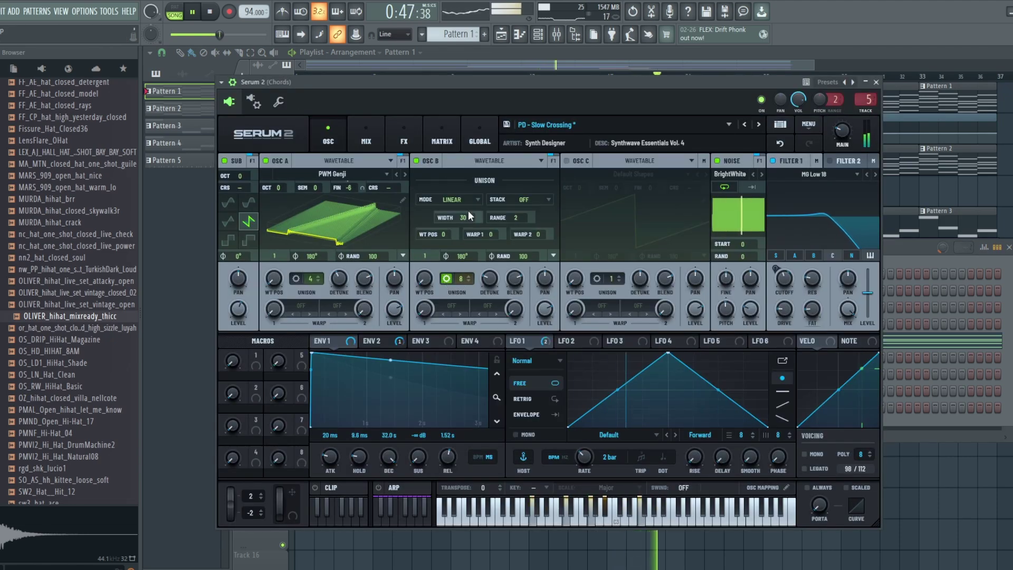
drag(466, 219, 466, 210)
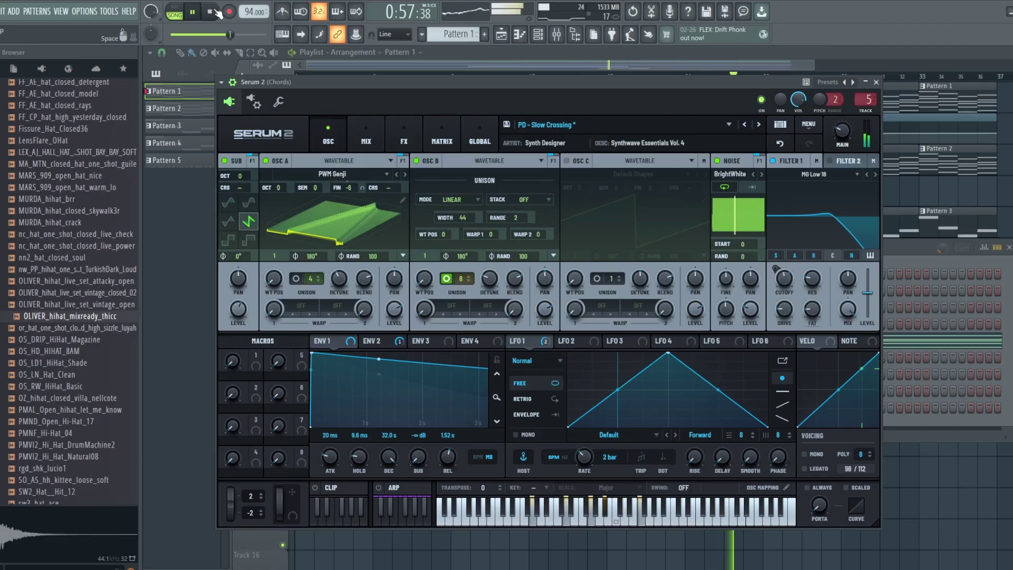
click(554, 68)
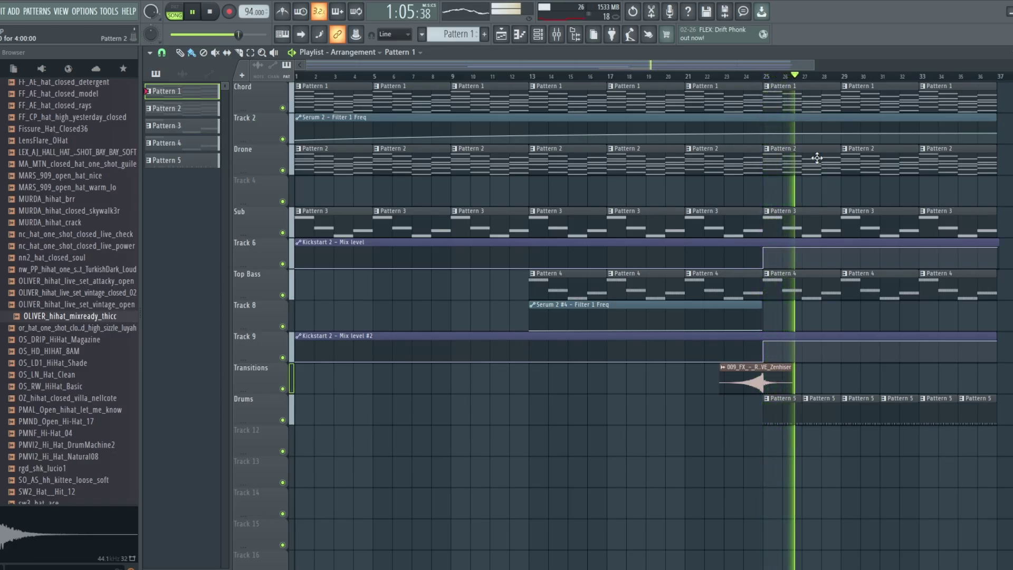
key(space)
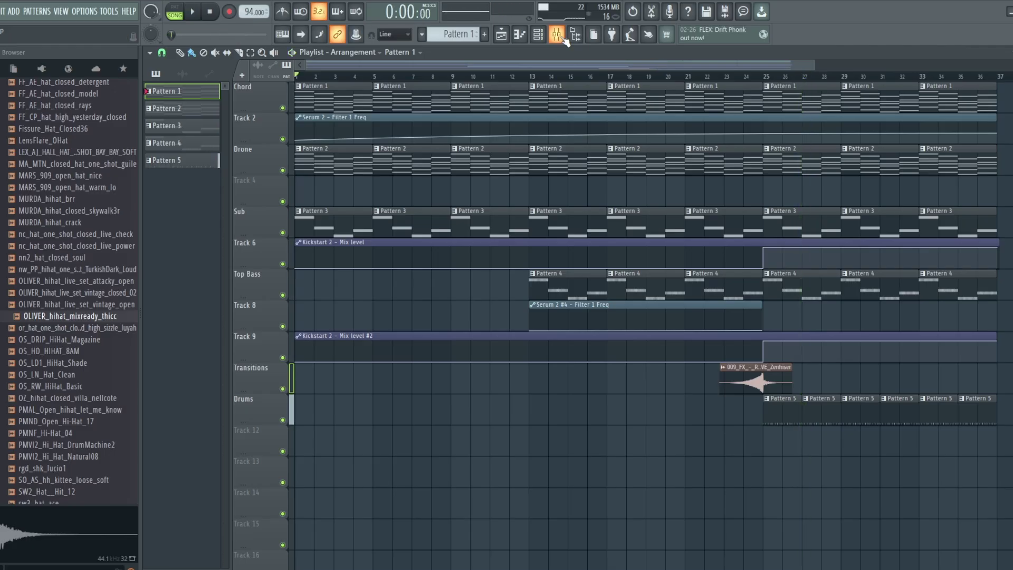
Play the arrangement from bar 13 and check the track levels in the mixer
click(556, 34)
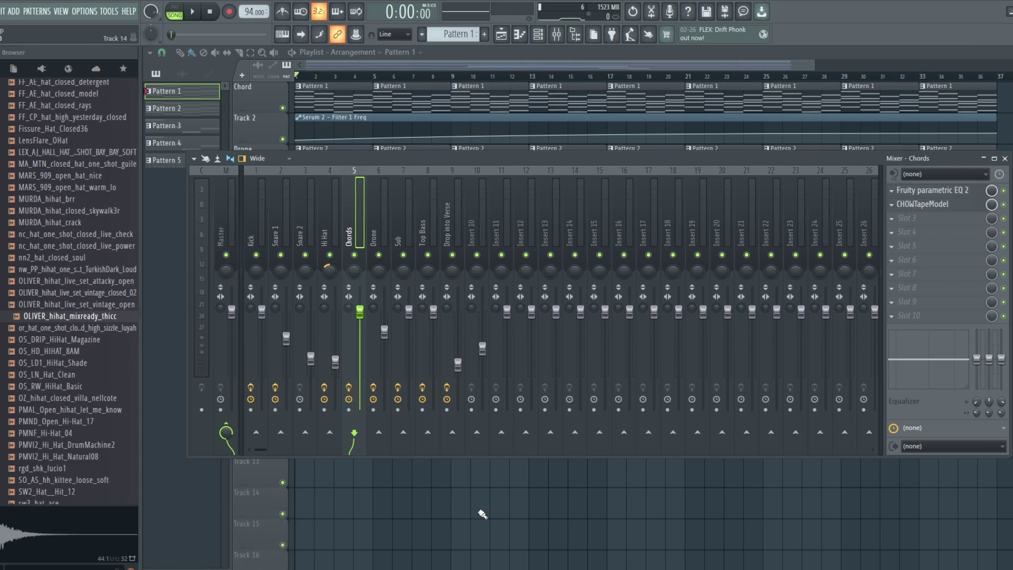
key(F9)
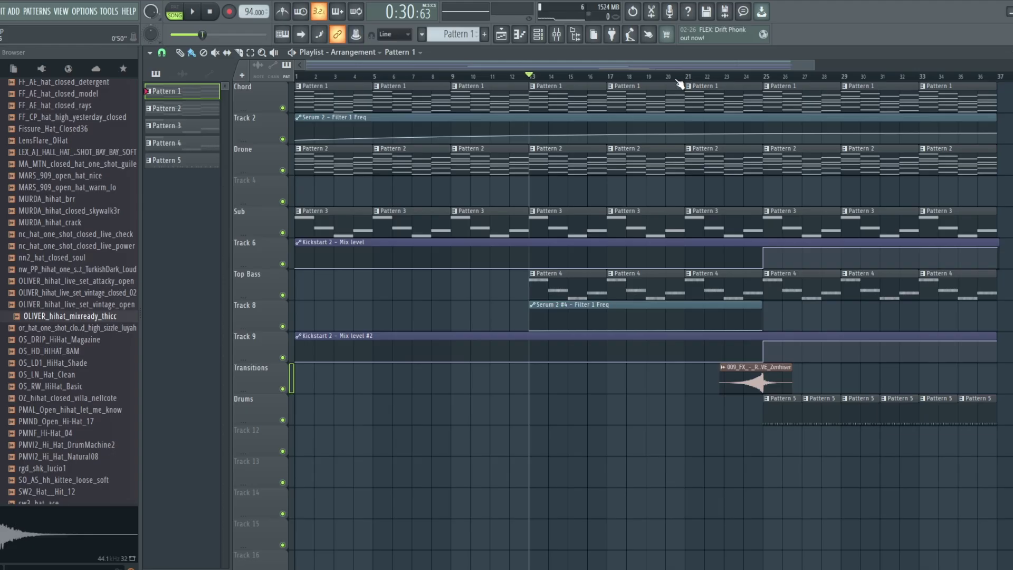
key(space)
key(F9)
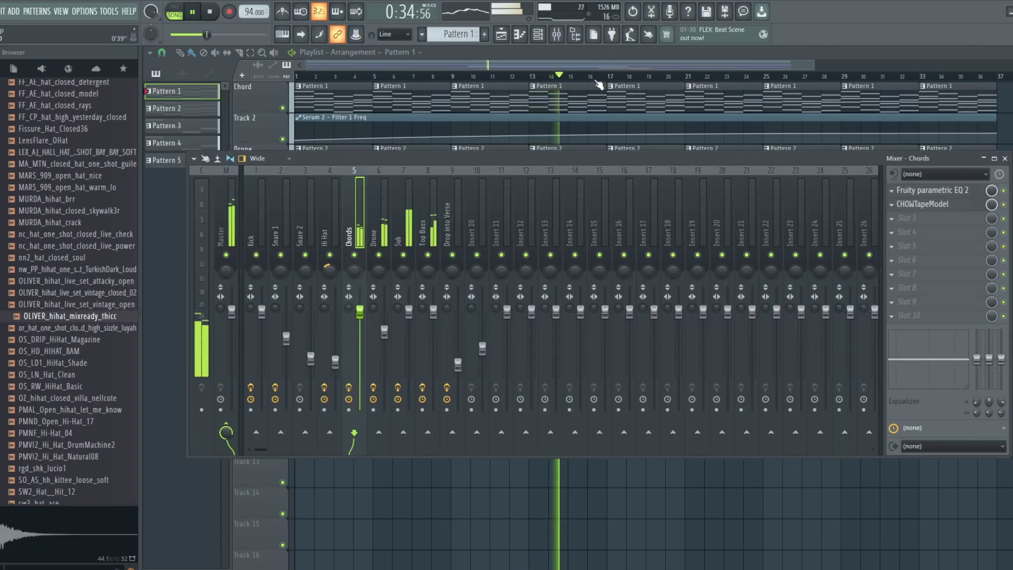
key(F9)
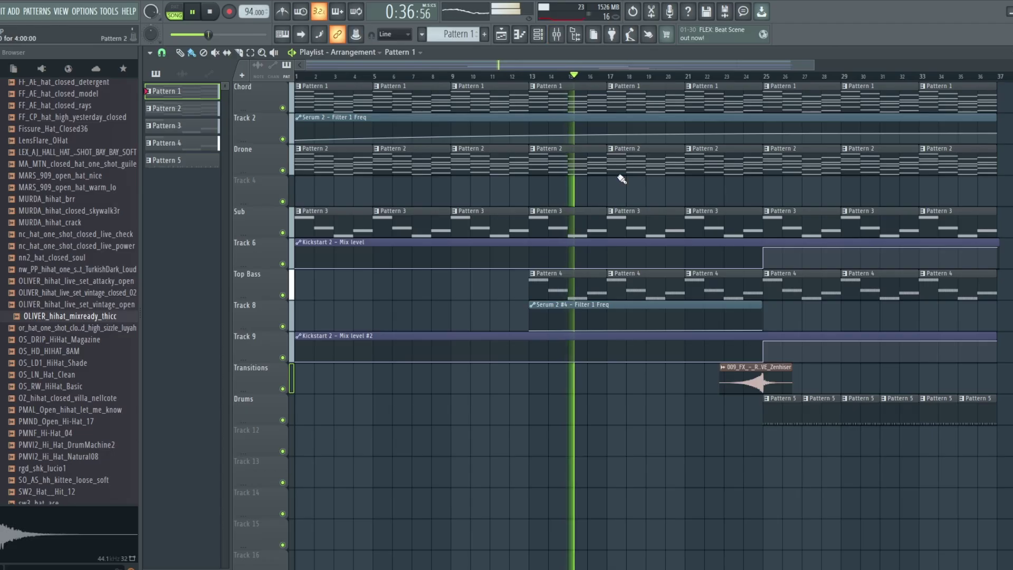
click(530, 76)
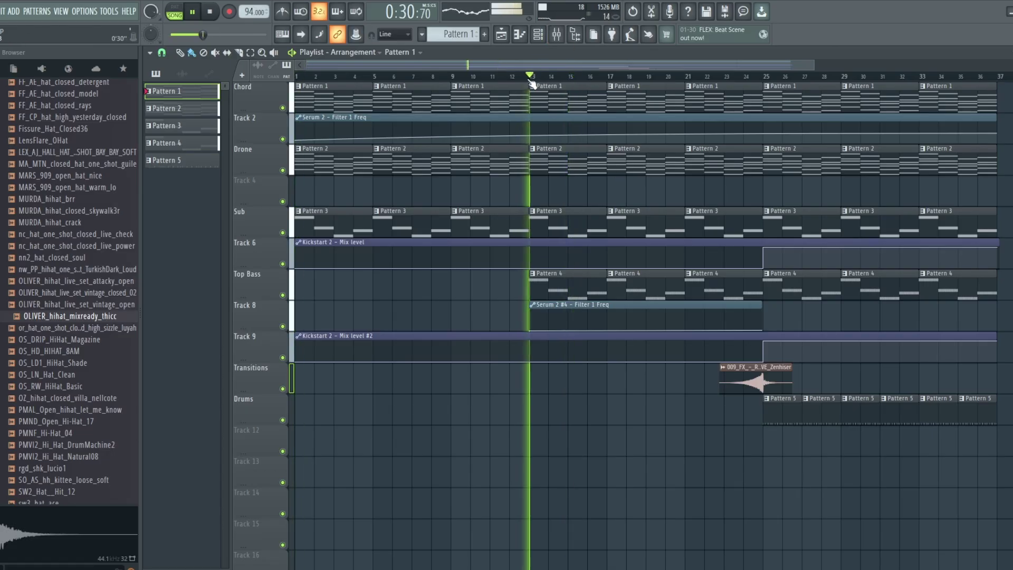
key(F9)
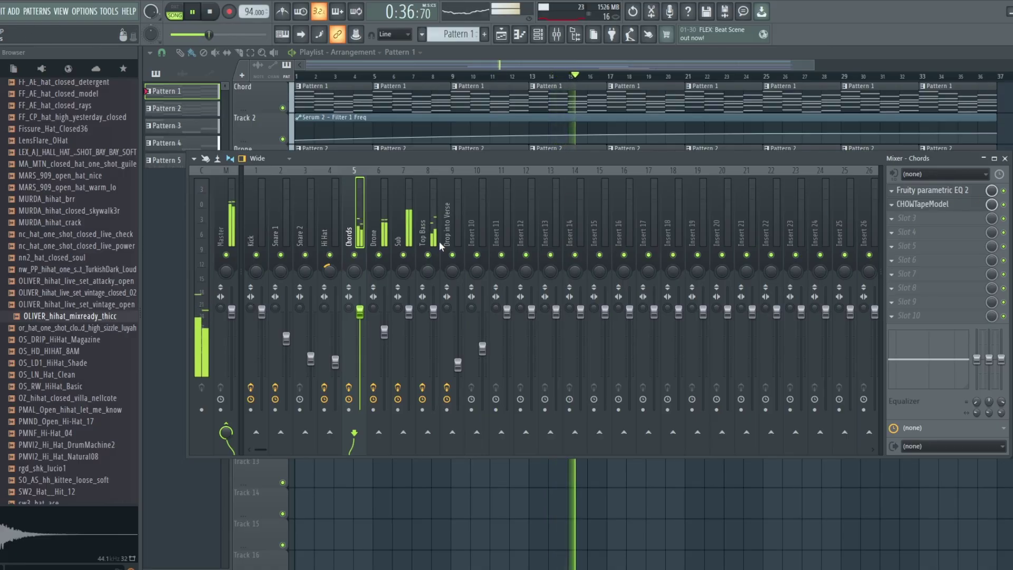
click(557, 38)
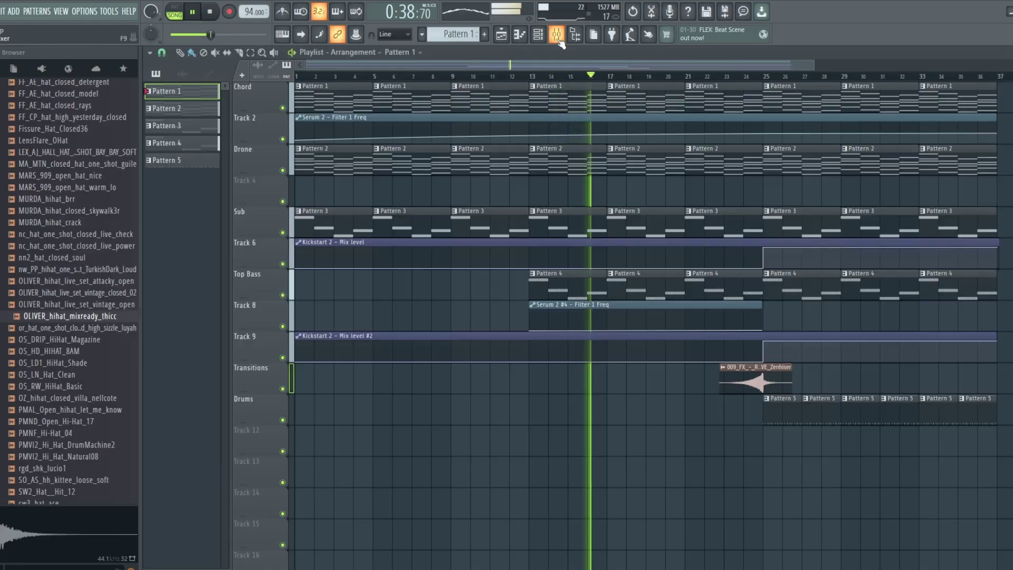
Lower Envelope 2's modulation amount on the Chords Serum 2 Filter 1 cutoff and check its effects chain
click(538, 34)
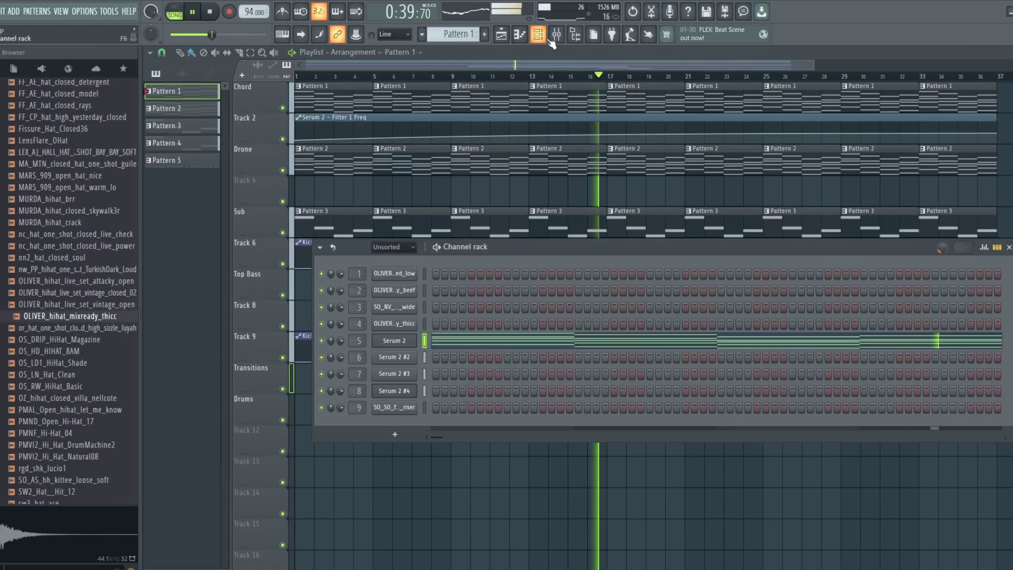
click(405, 342)
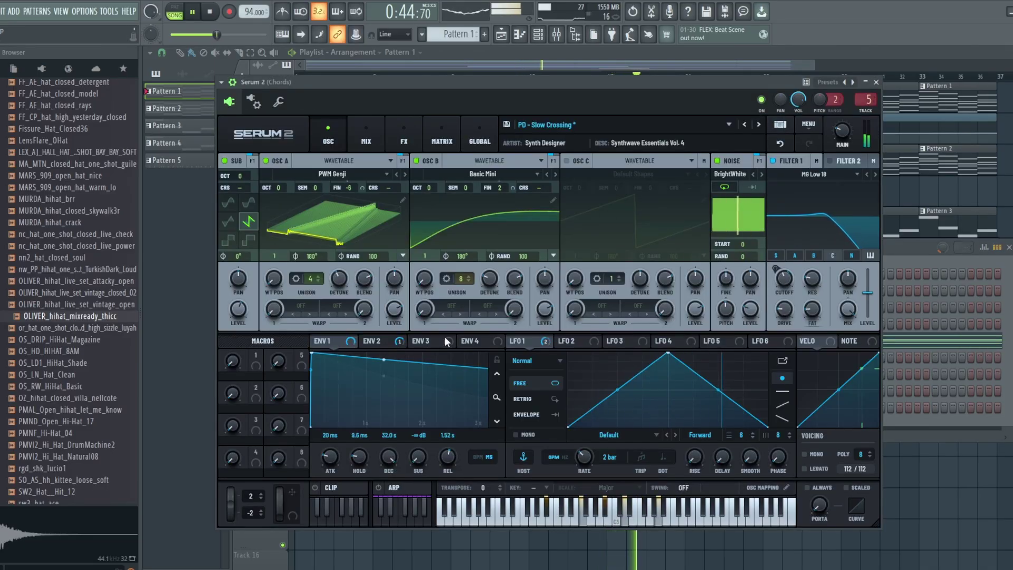
click(381, 341)
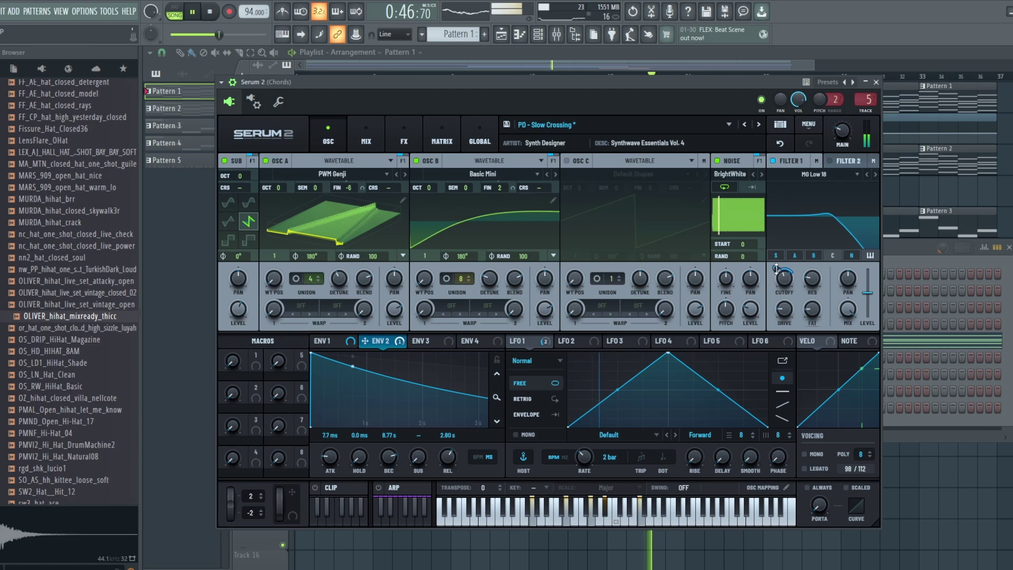
drag(776, 269, 781, 294)
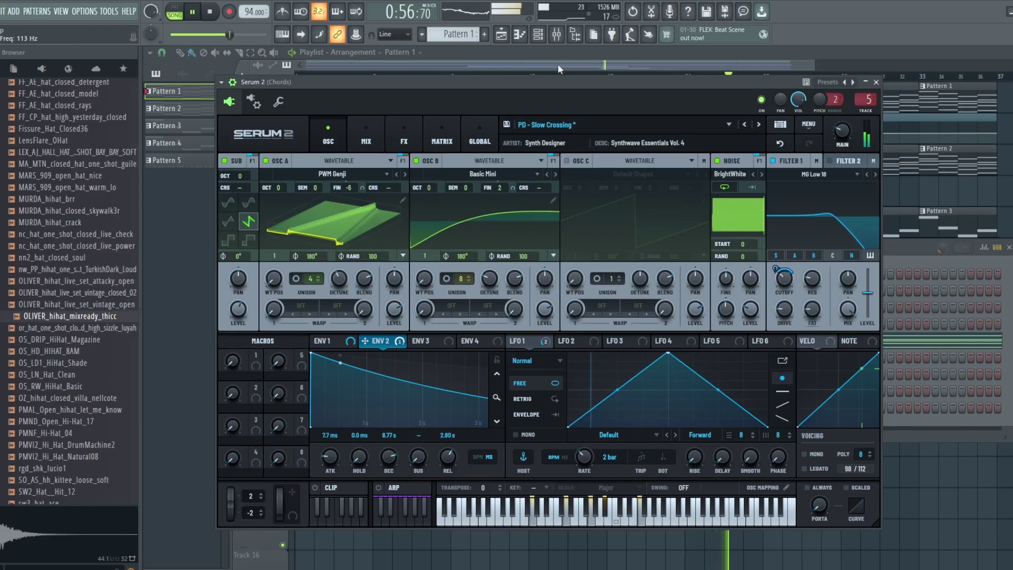
click(400, 133)
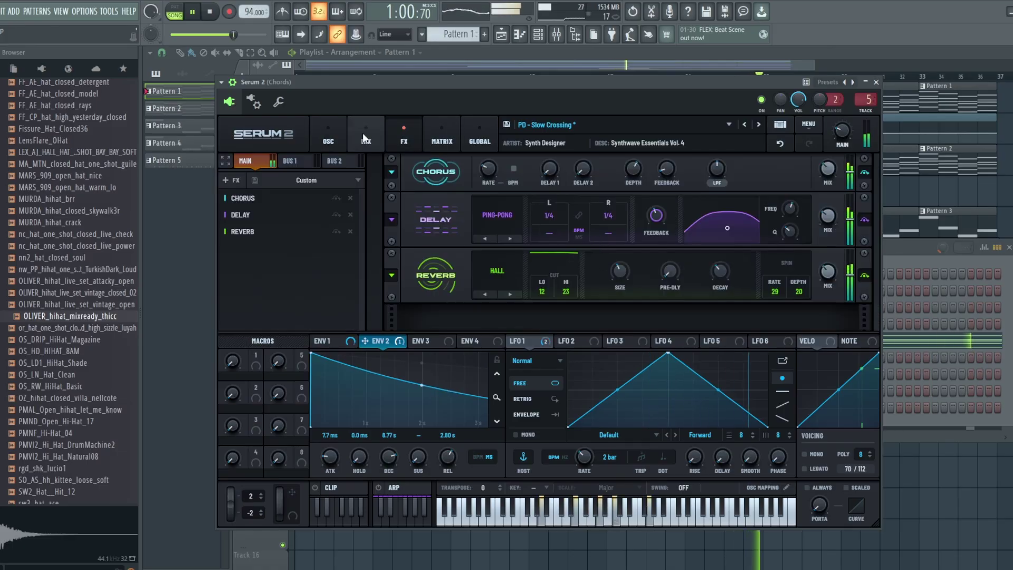
click(334, 137)
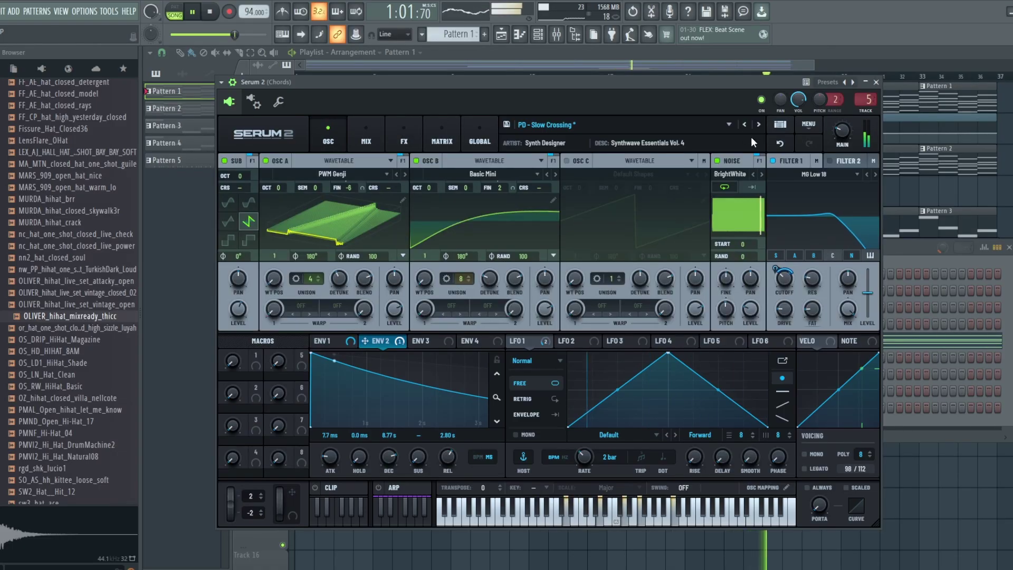
Replay the arrangement from about bar 4 and bend the opening curve of the Serum 2 Filter 1 Freq clip slightly upward
click(663, 61)
click(360, 78)
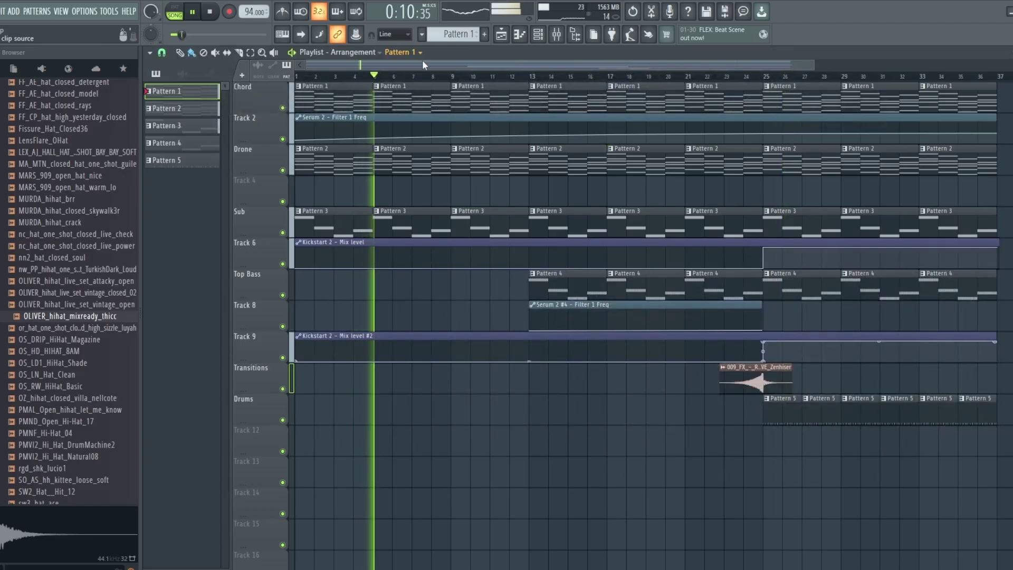
key(space)
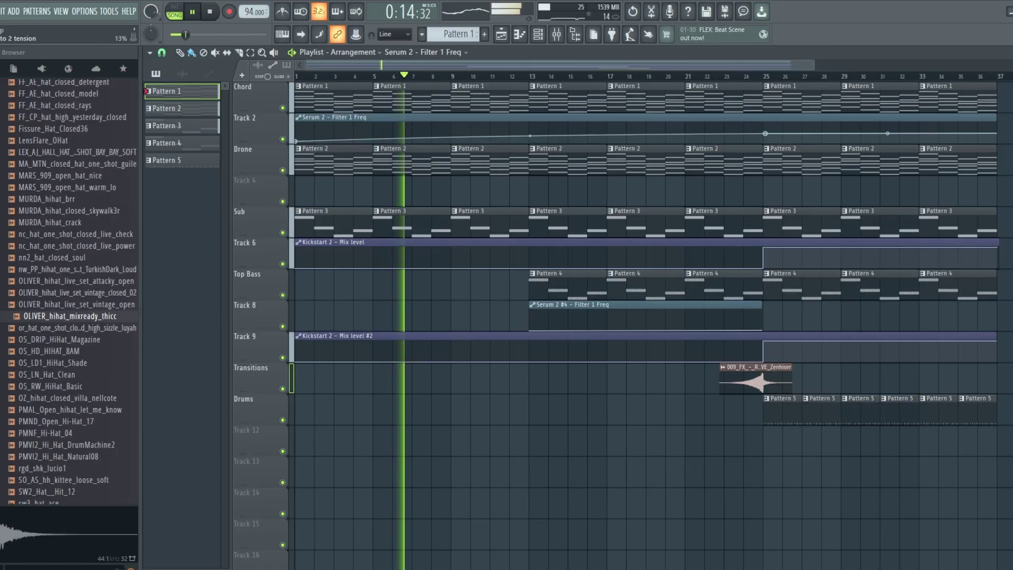
drag(530, 135, 530, 132)
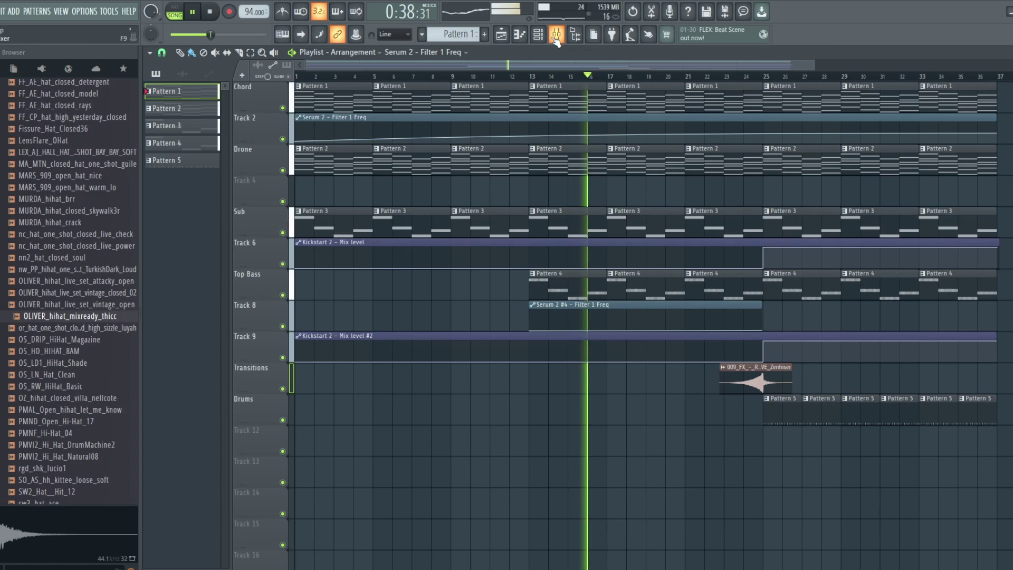
In the Serum 2 Filter 1 Freq clip, lower the bar 25 point and bring the end point down to about 0.38, slightly above it
double_click(732, 114)
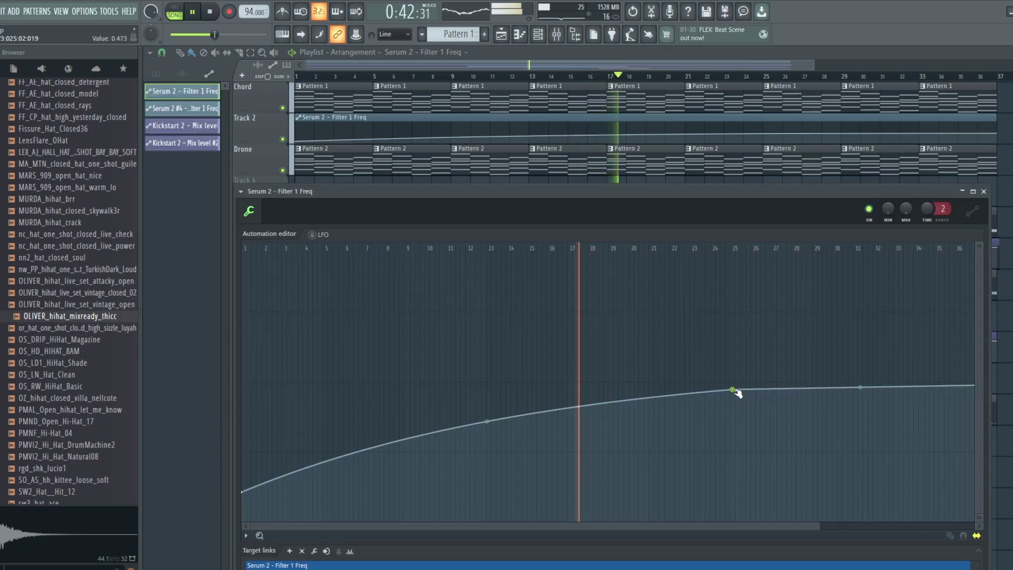
drag(733, 389, 733, 399)
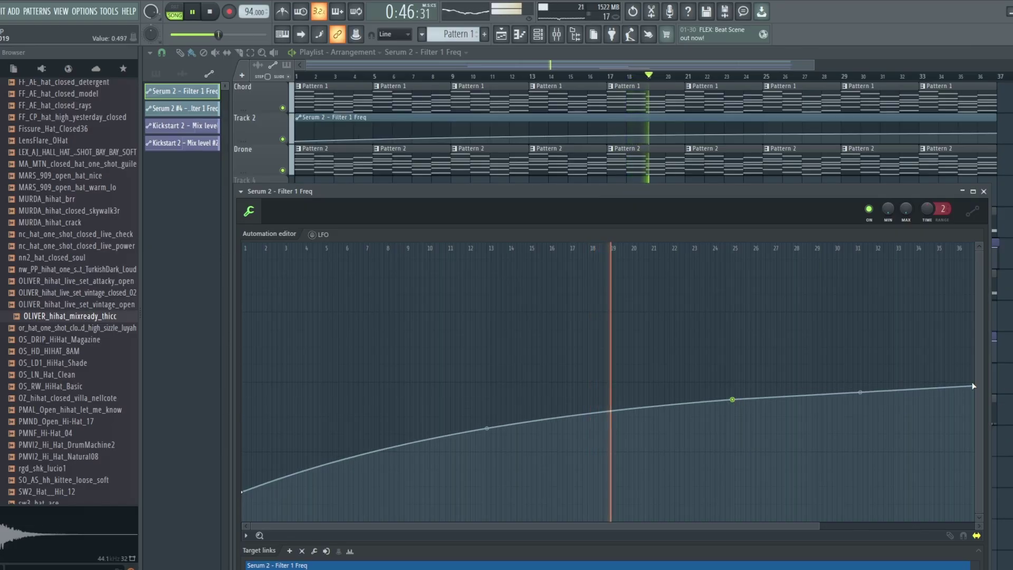
drag(806, 526, 907, 526)
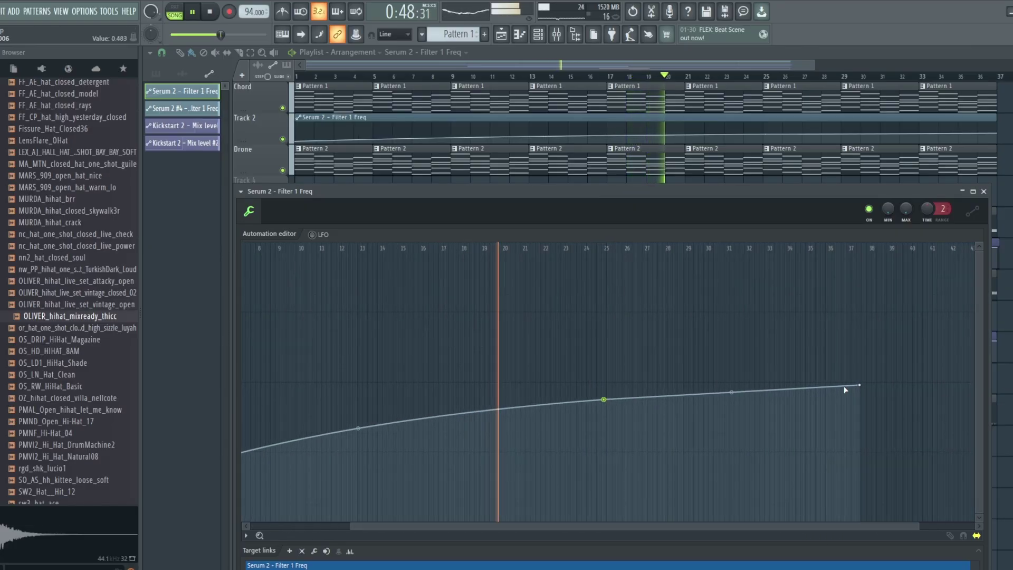
drag(861, 385, 861, 398)
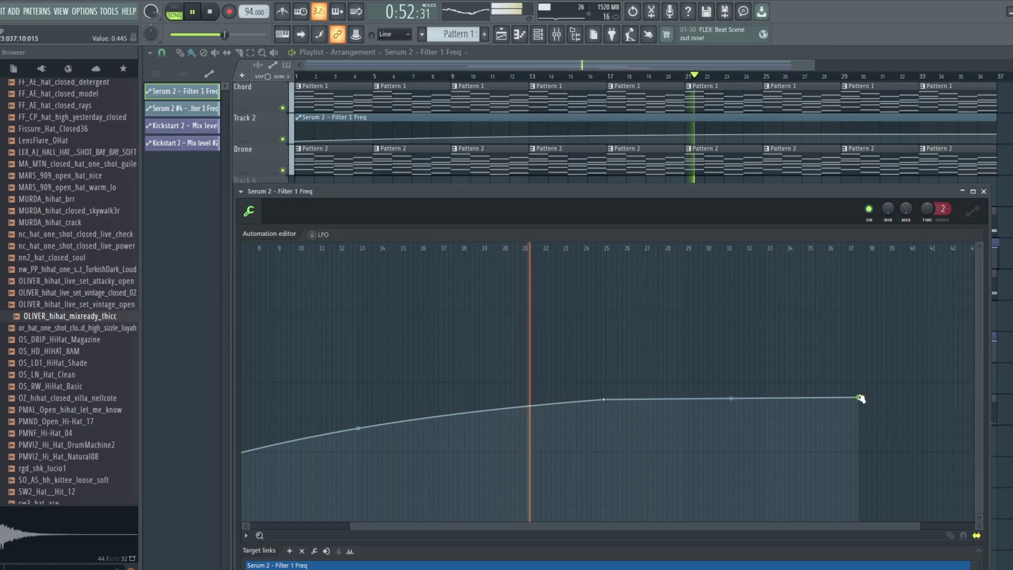
drag(604, 400, 605, 409)
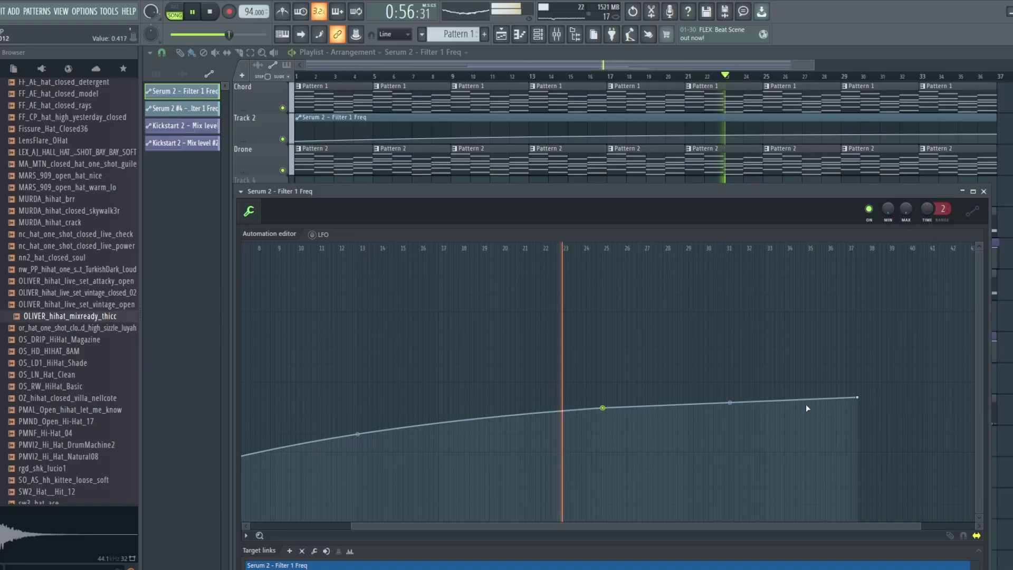
drag(858, 397, 860, 406)
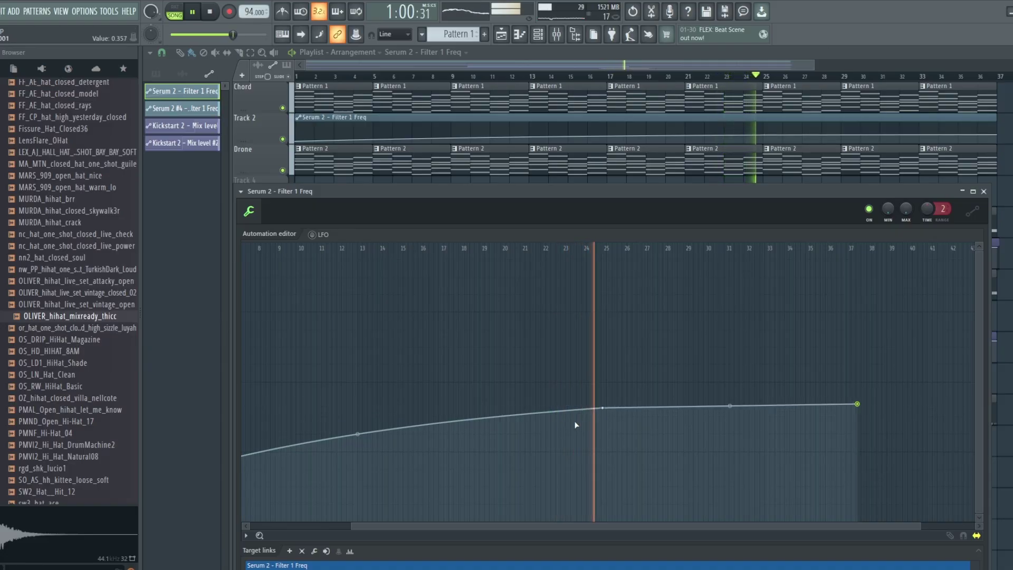
drag(608, 410, 605, 421)
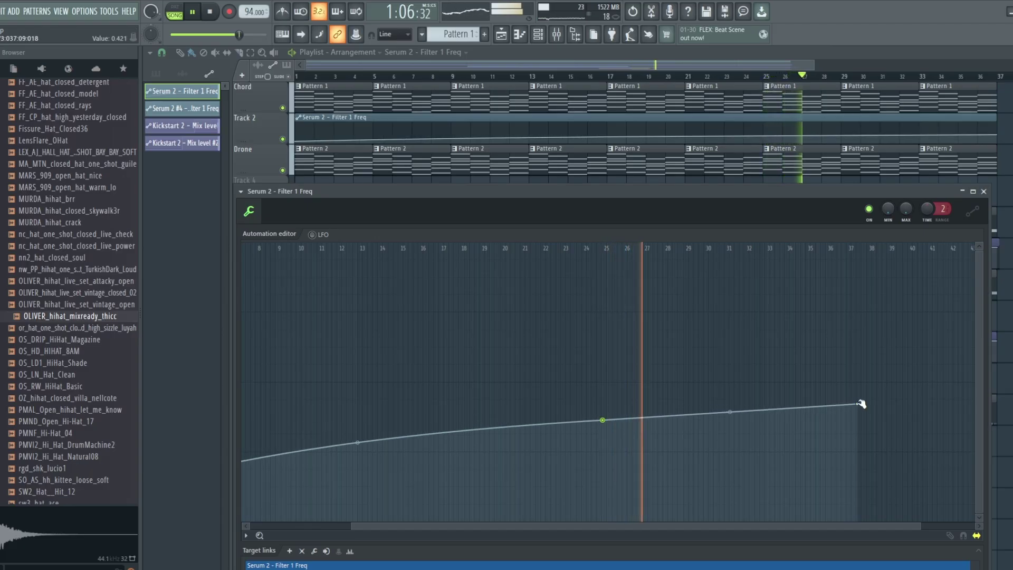
drag(858, 405, 858, 420)
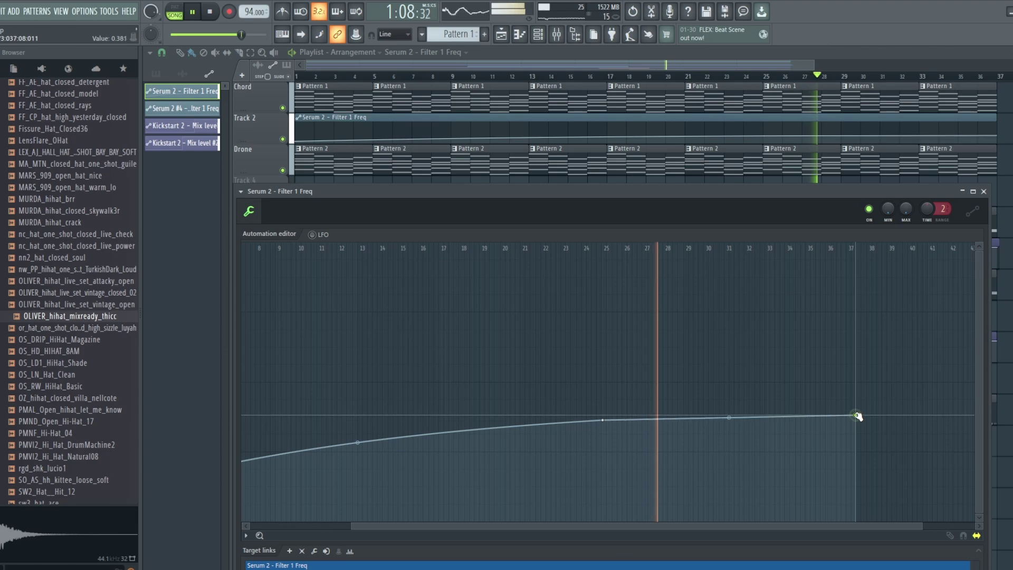
Show all channels in the channel rack, open the Chords Serum 2 and set its main volume to 26%
click(560, 36)
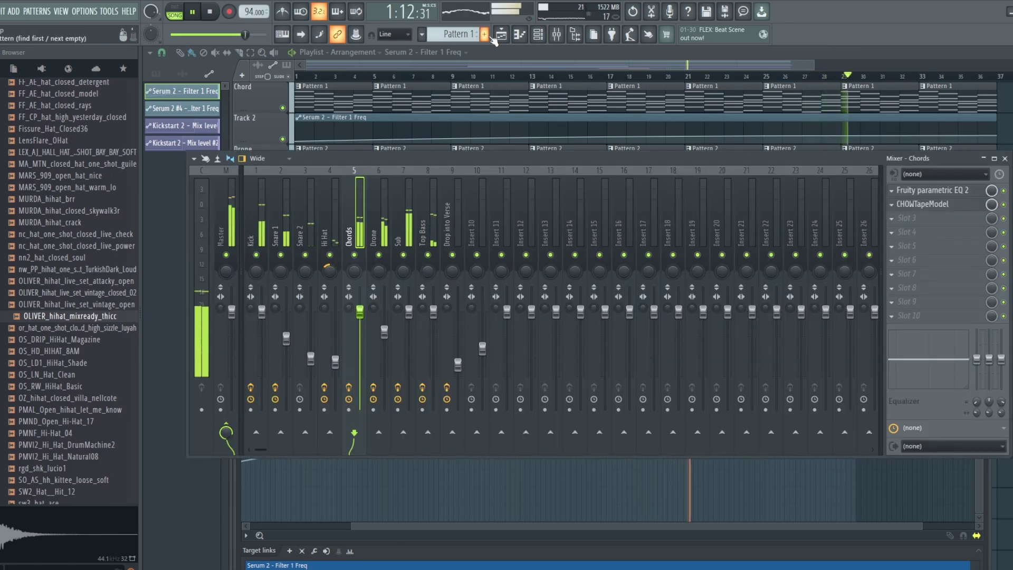
click(538, 35)
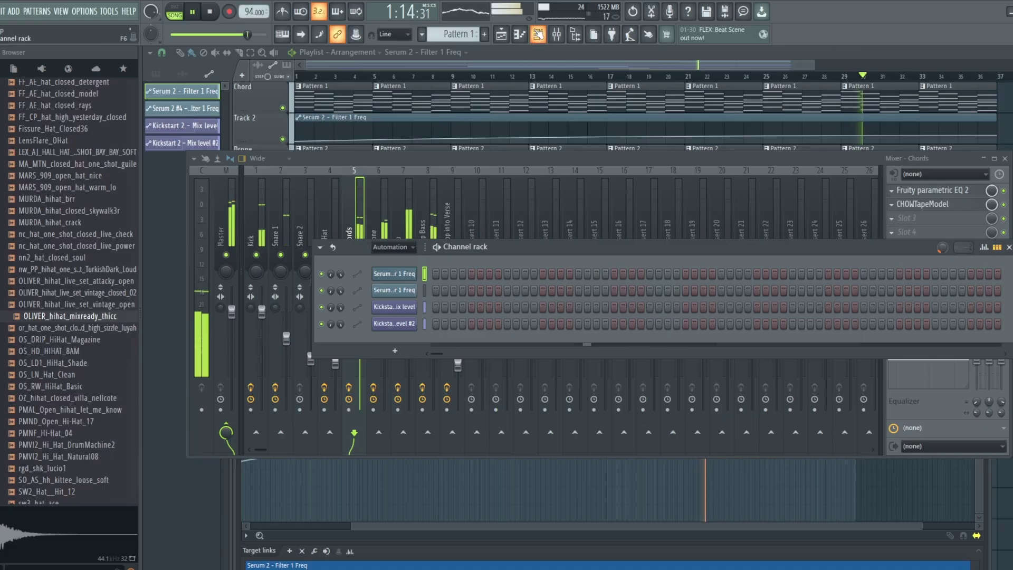
click(393, 251)
click(388, 262)
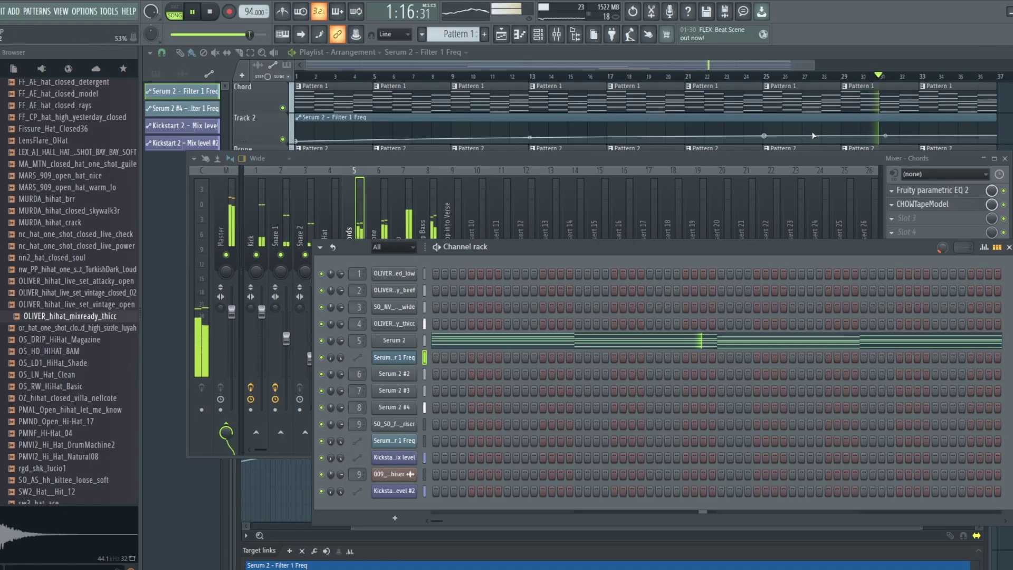
click(385, 343)
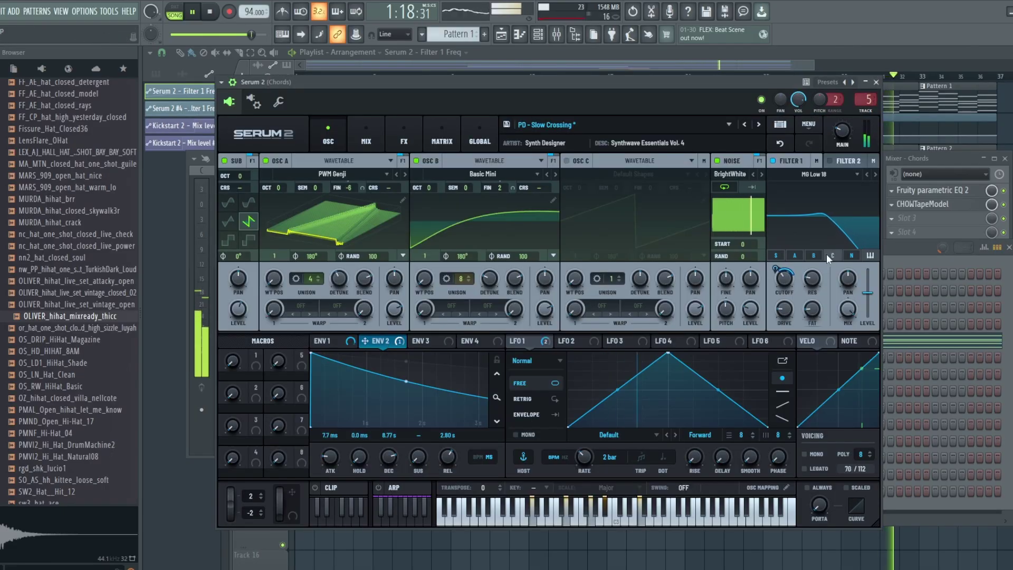
mouse_move(844, 131)
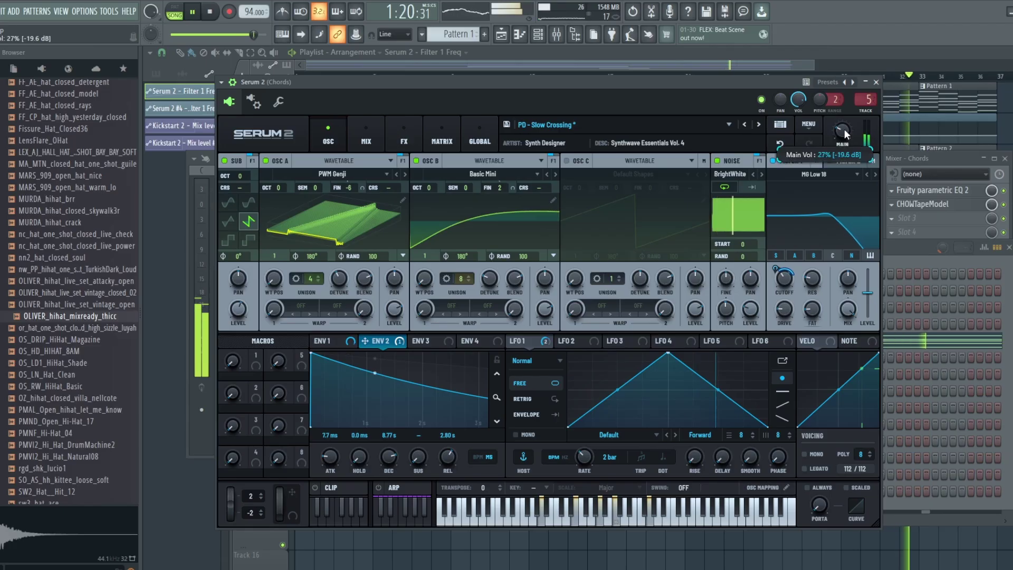
scroll(844, 131, down, 1)
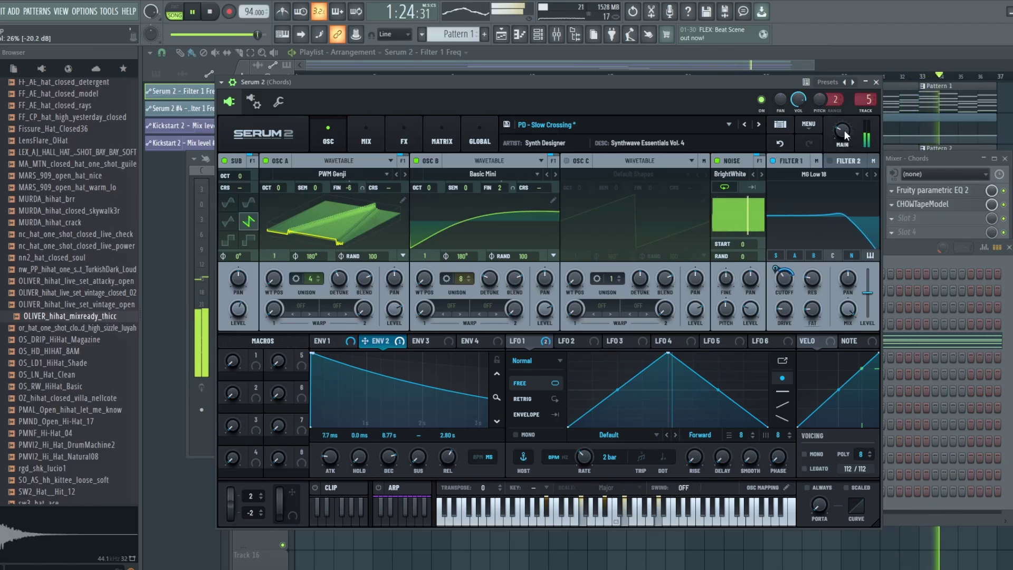
Return to the playlist, stop playback and leave the channel rack hidden
click(537, 34)
click(440, 59)
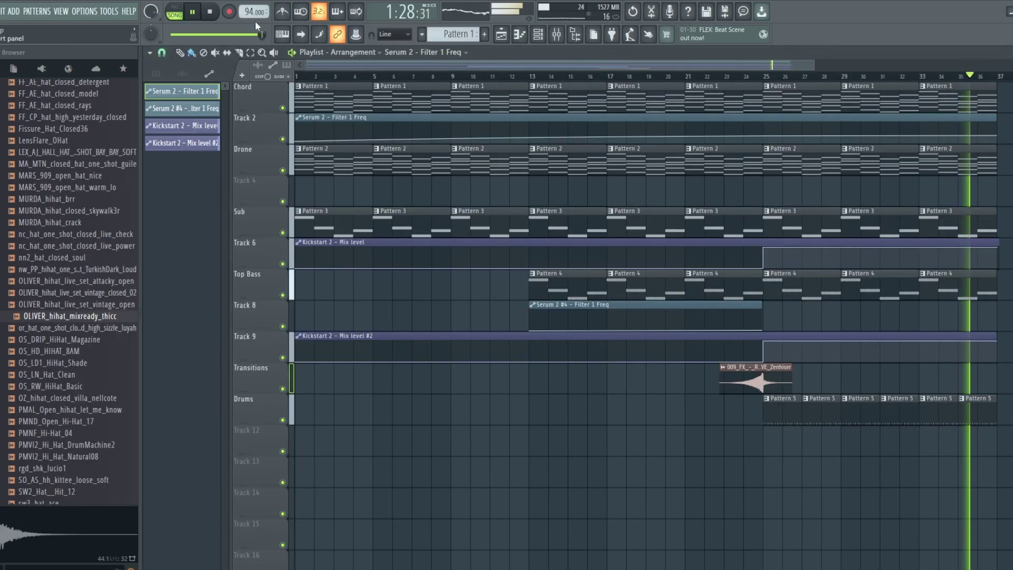
click(211, 12)
click(537, 35)
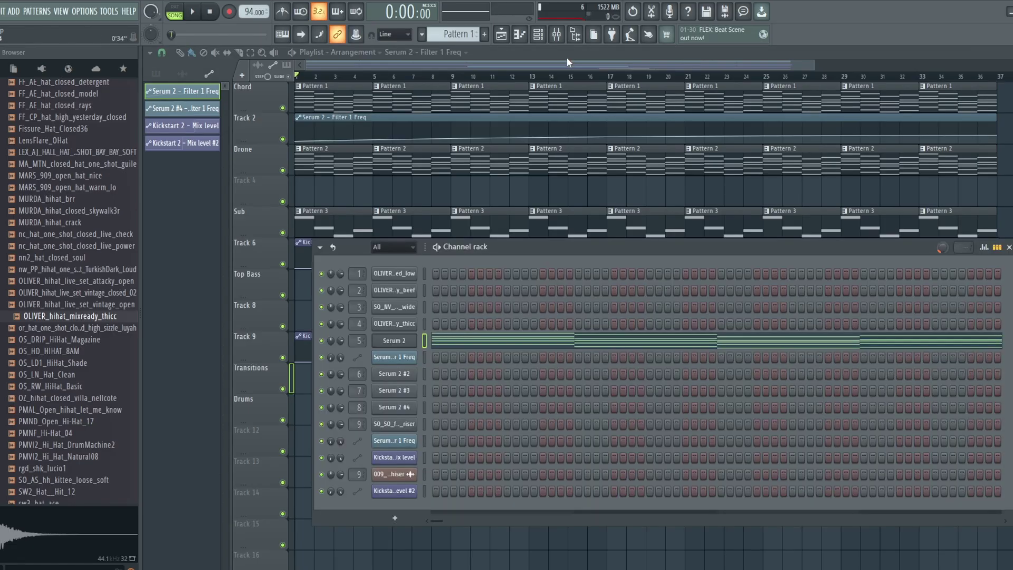
key(F6)
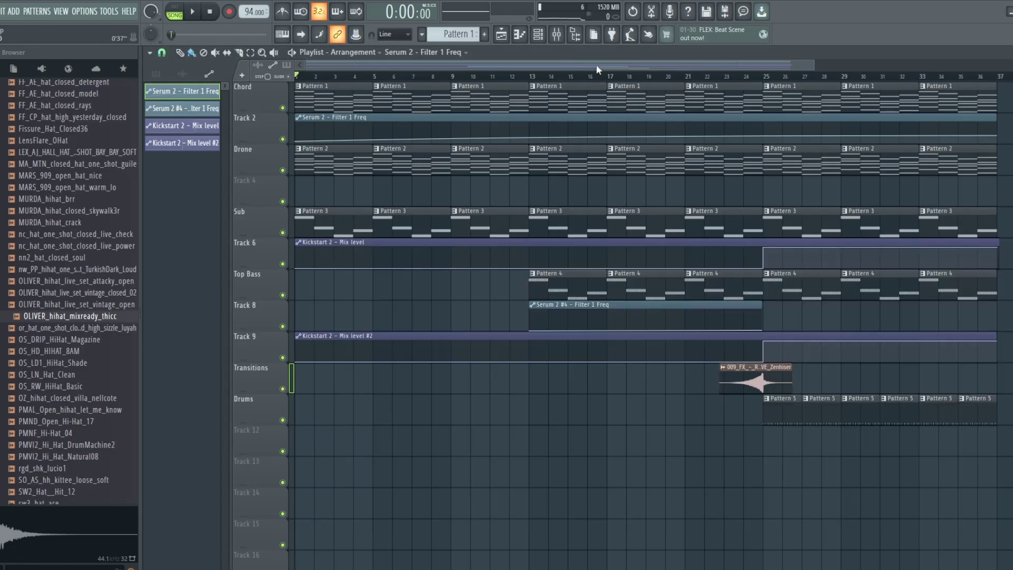